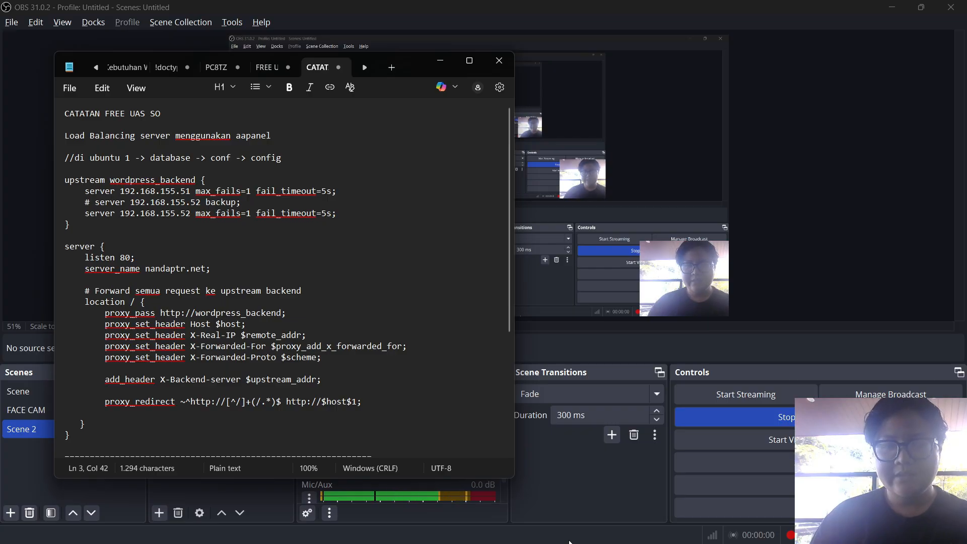
Switch to the Ubuntu VM and open a Terminal from the application grid
left_click(677, 532)
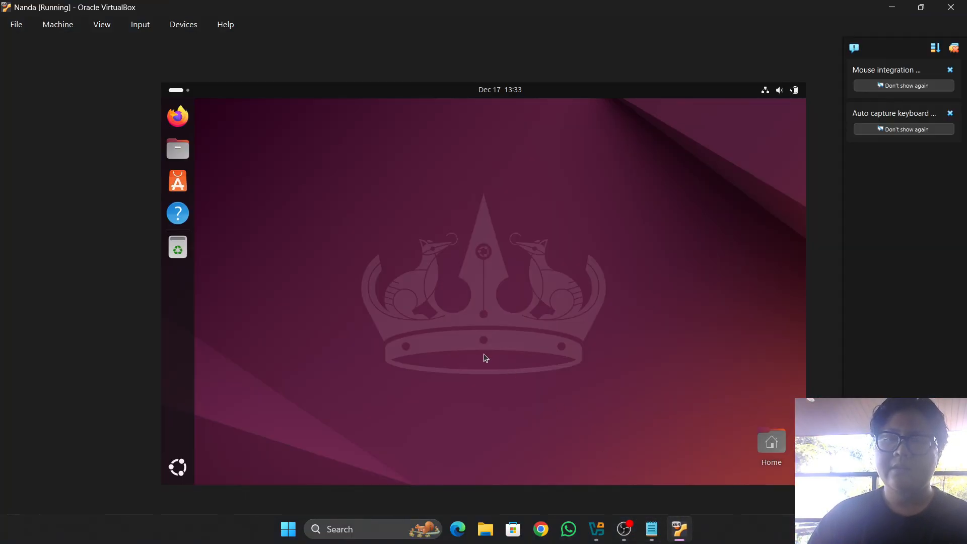
left_click(183, 472)
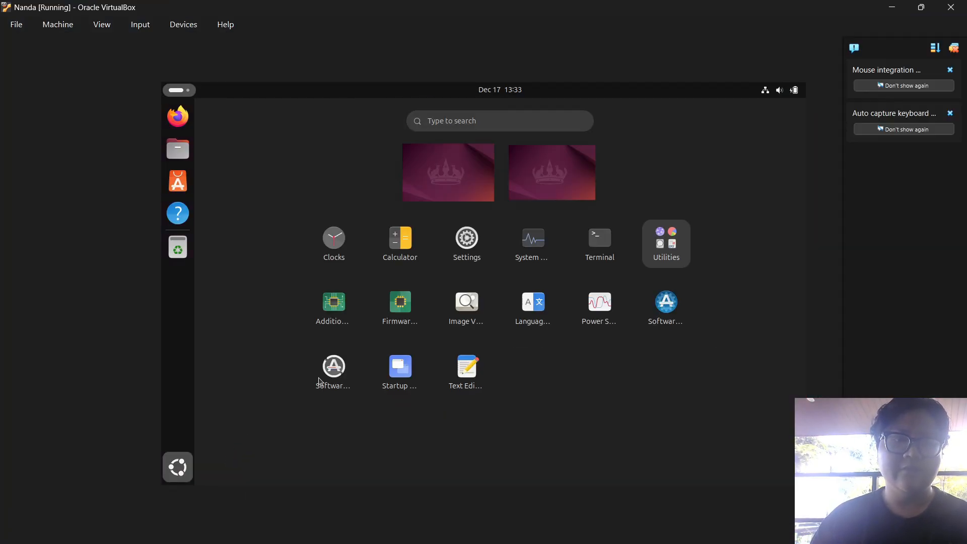
left_click(606, 245)
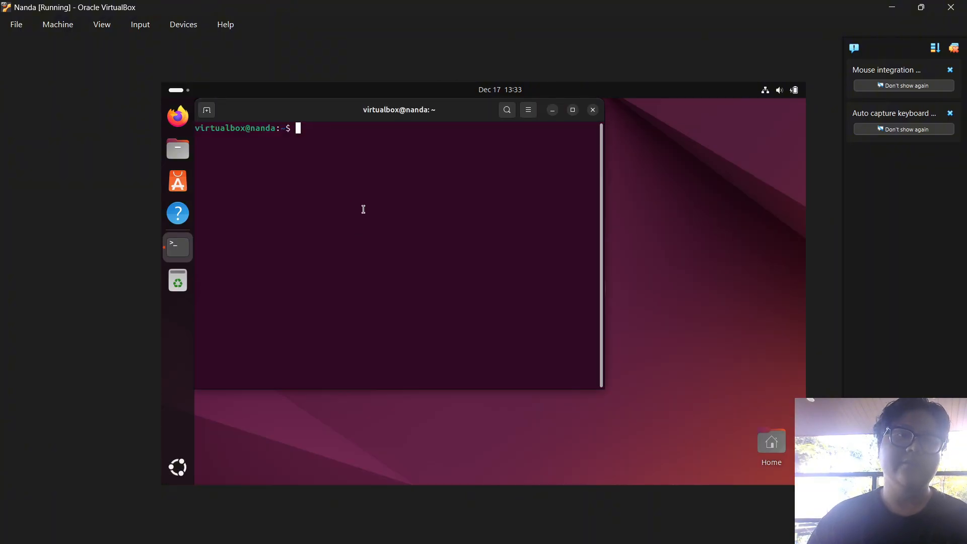
Run 'sudo apt install openssh-server' and enter the sudo password
type("sudo ")
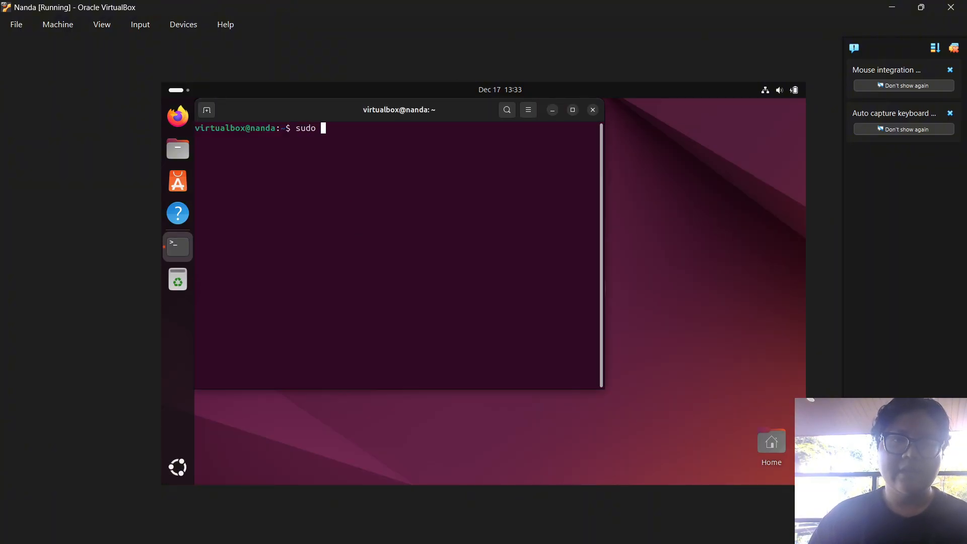
type("apt ins")
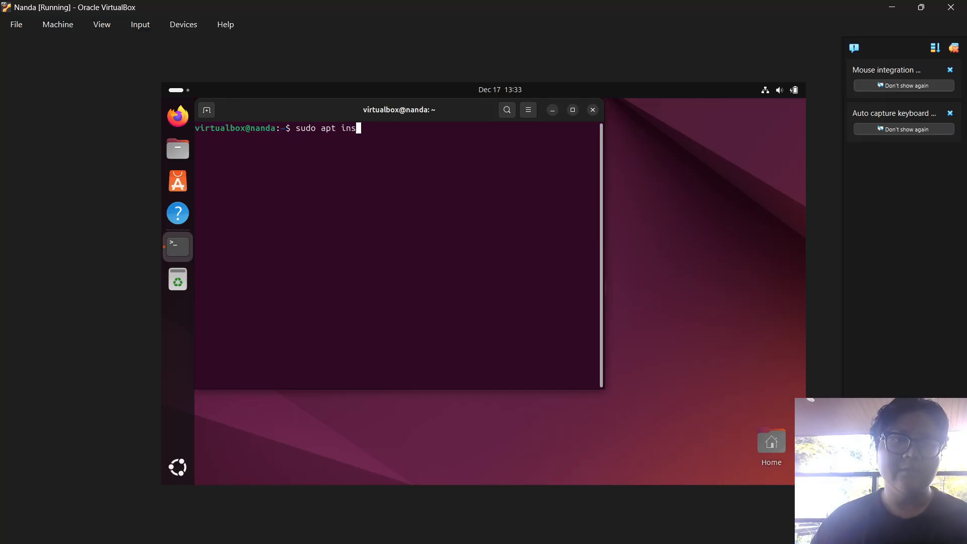
type("tall pe")
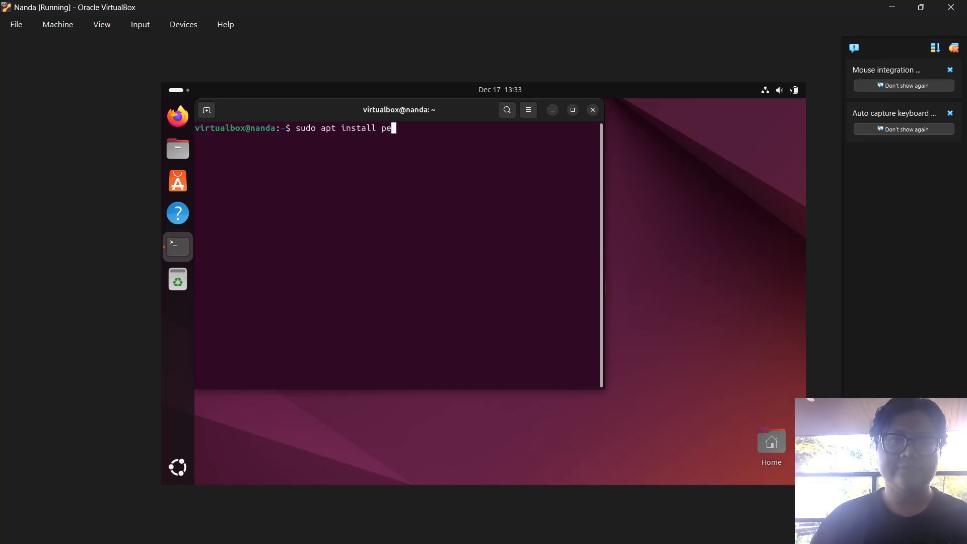
key("BackSpace")
key("BackSpace")
type("open")
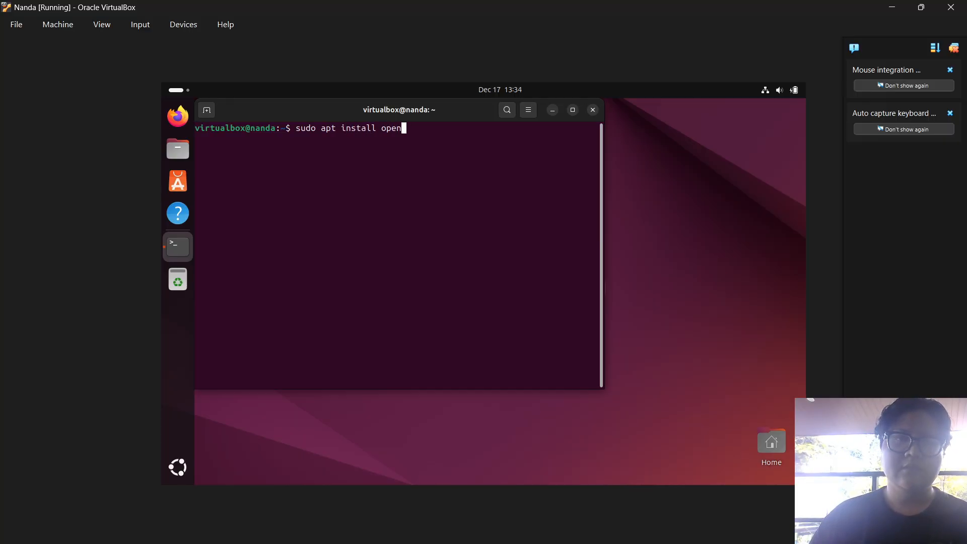
type("ssh-server")
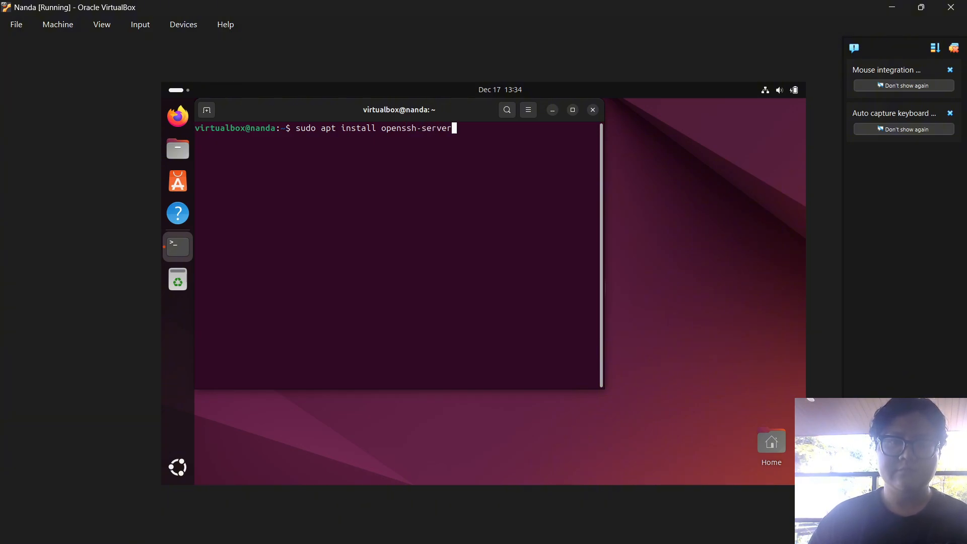
key("Return")
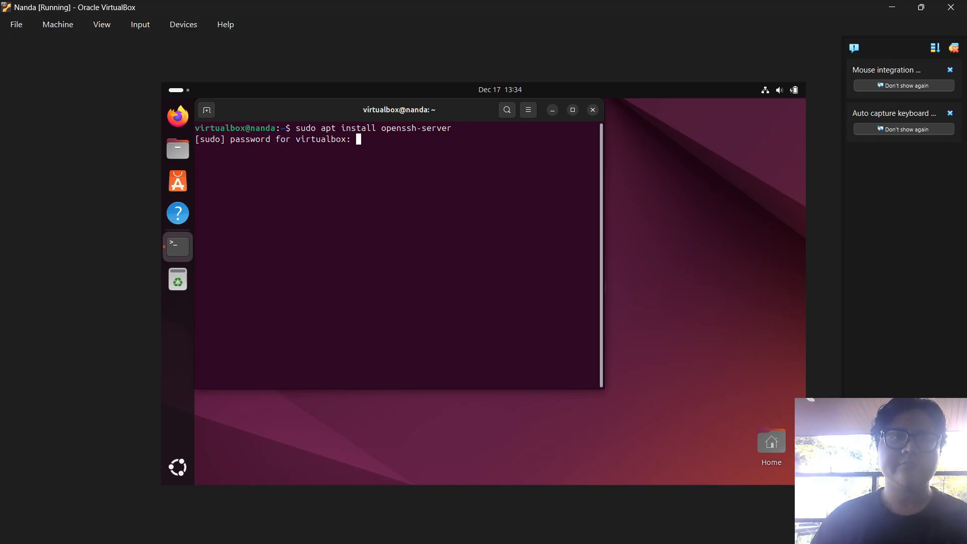
key("Return")
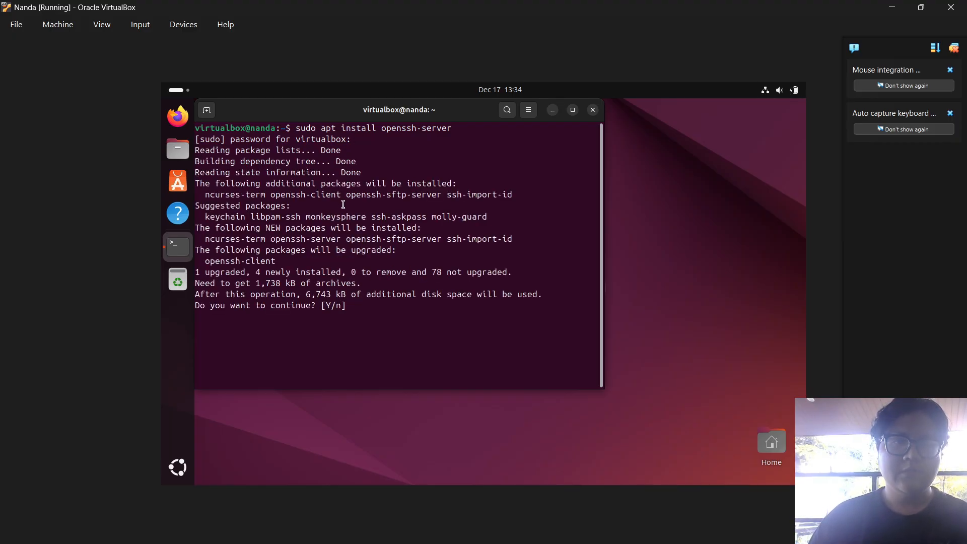
Answer y to apt's prompt and let openssh-server finish installing
type("y")
key("Return")
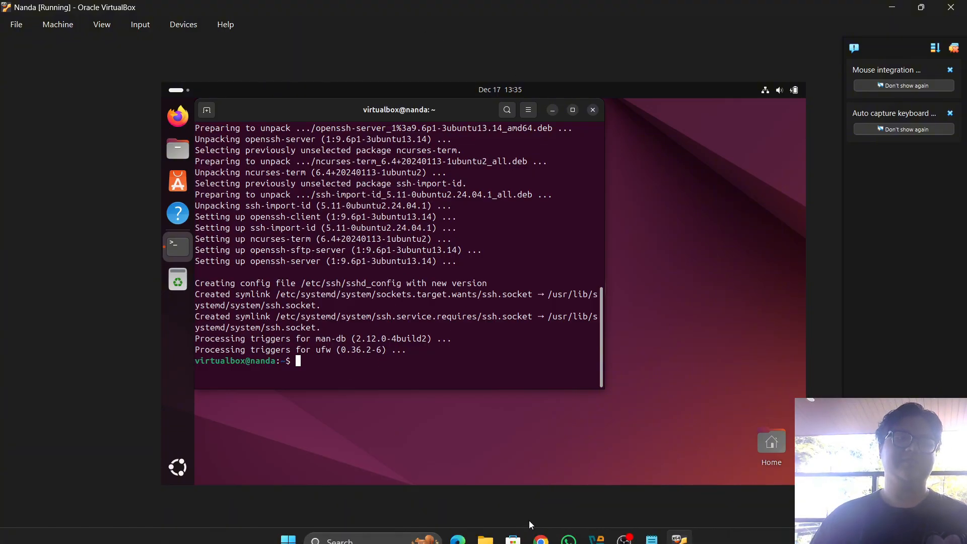
mouse_move(376, 543)
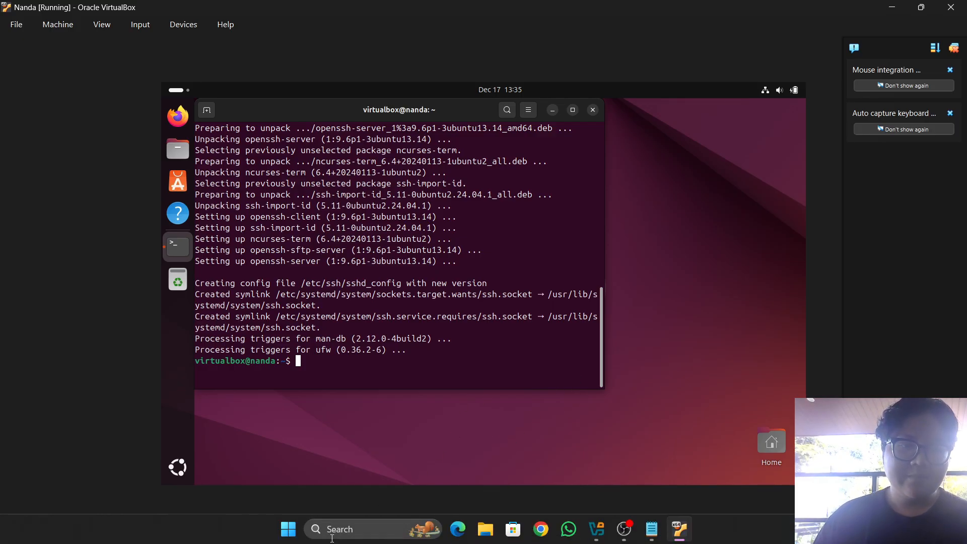
Launch Command Prompt from Windows search
left_click(336, 527)
type("cmd")
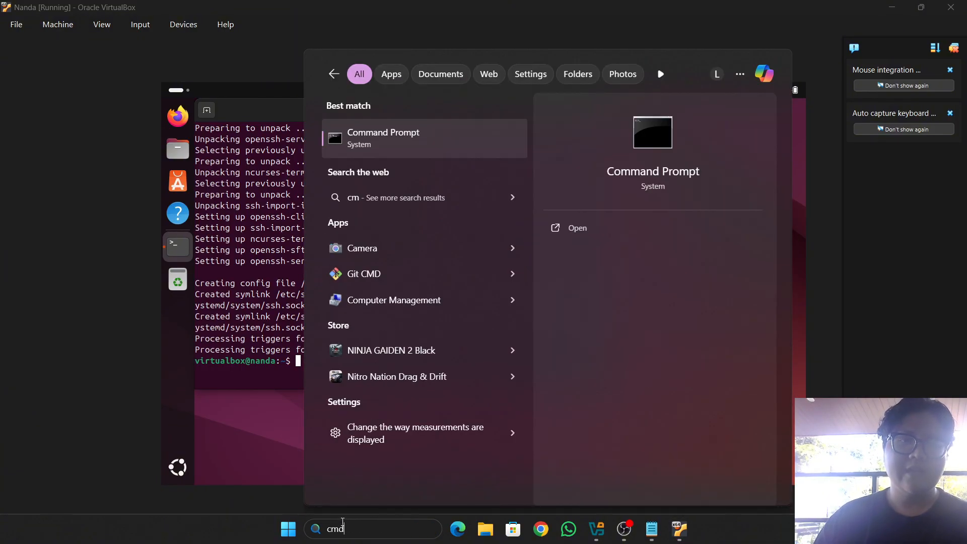
key("Return")
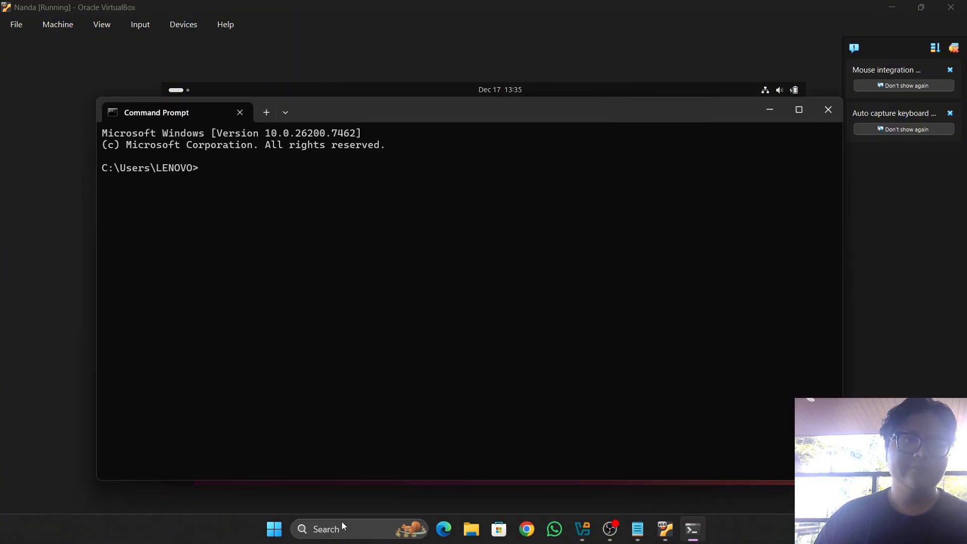
type("node")
key("BackSpace")
key("BackSpace")
key("BackSpace")
key("BackSpace")
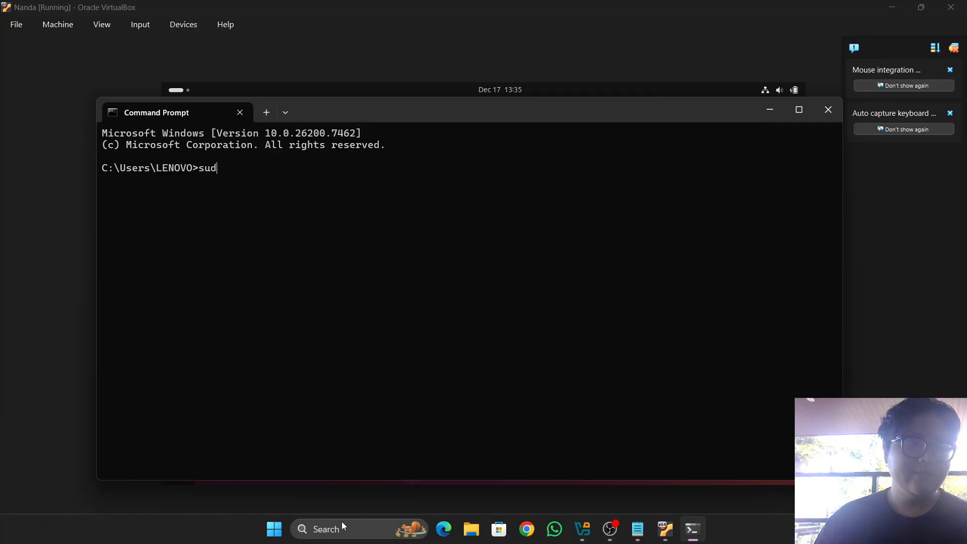
type("ssh")
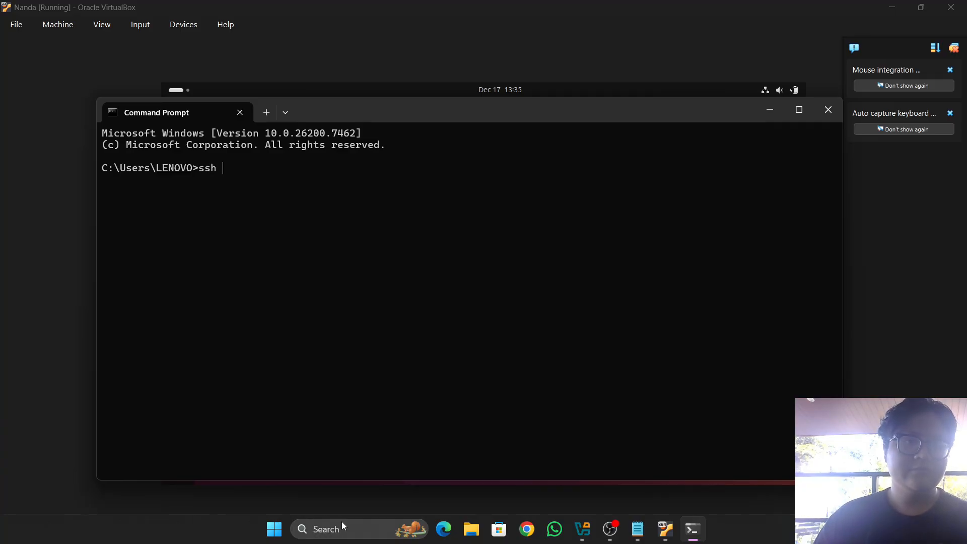
type(" virtu")
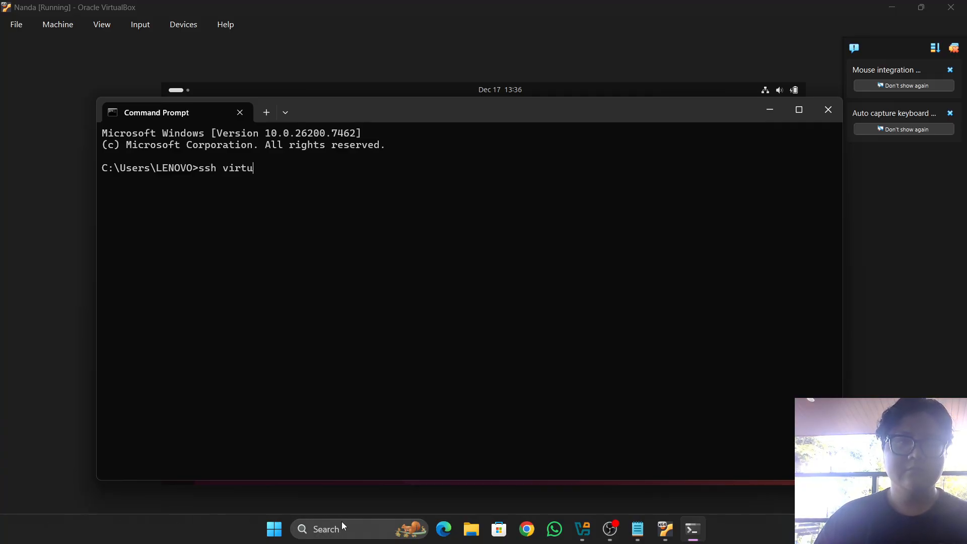
type("albox")
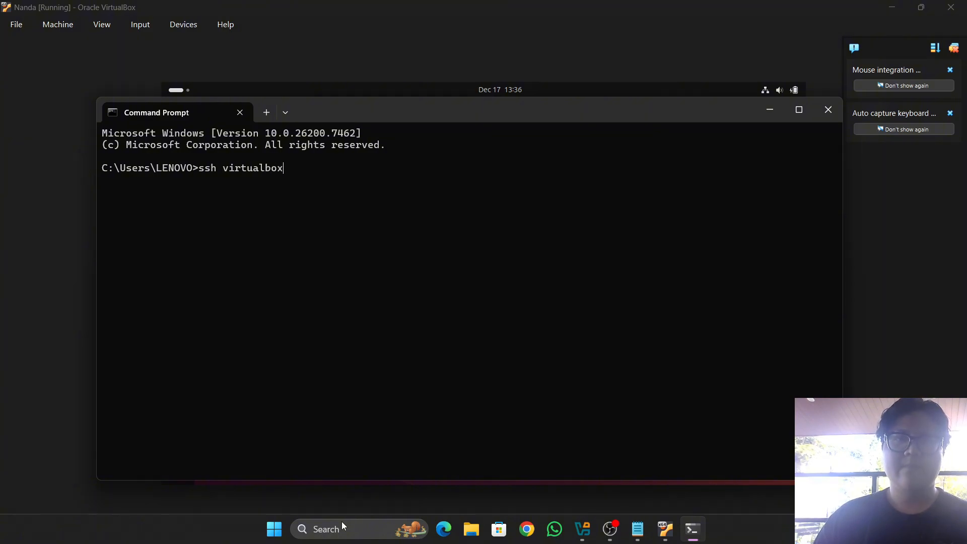
type("@192.1")
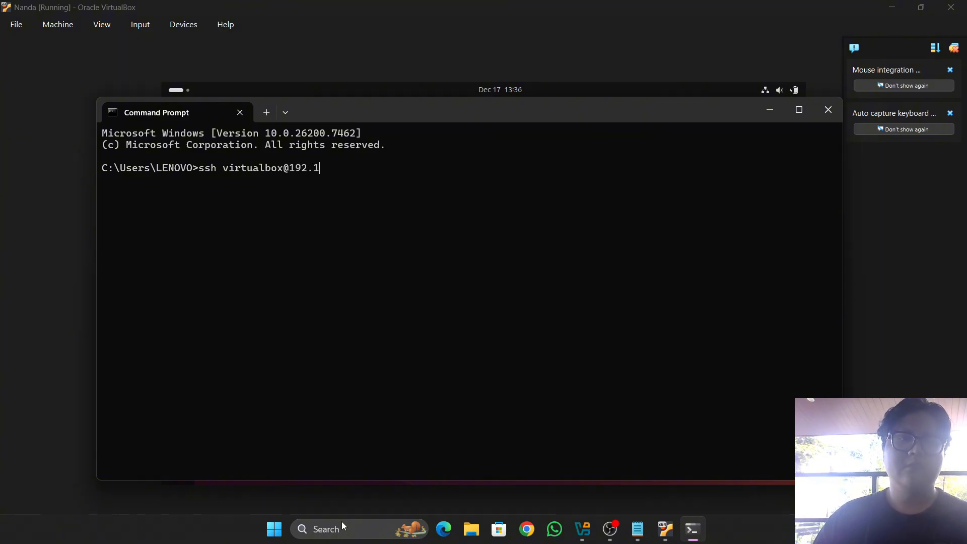
type("68.155.50")
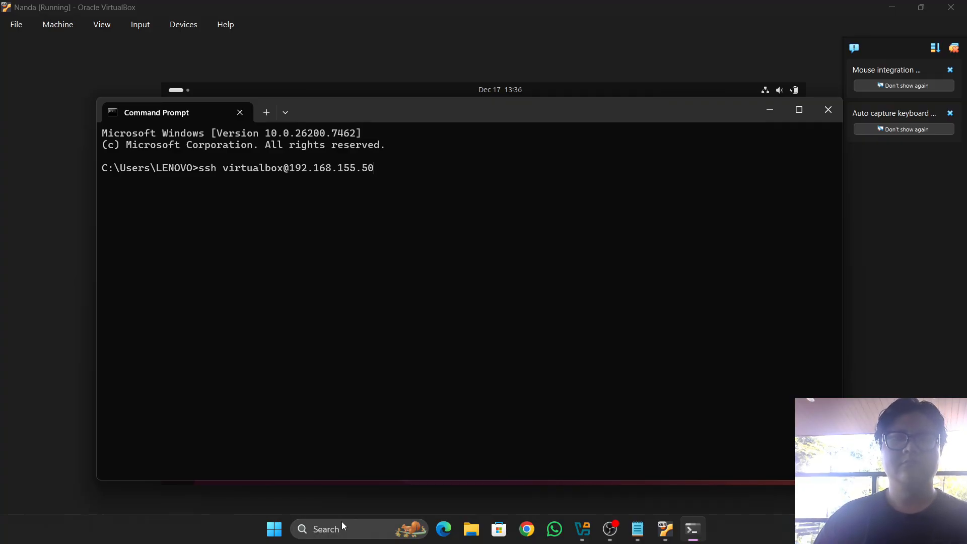
key("Return")
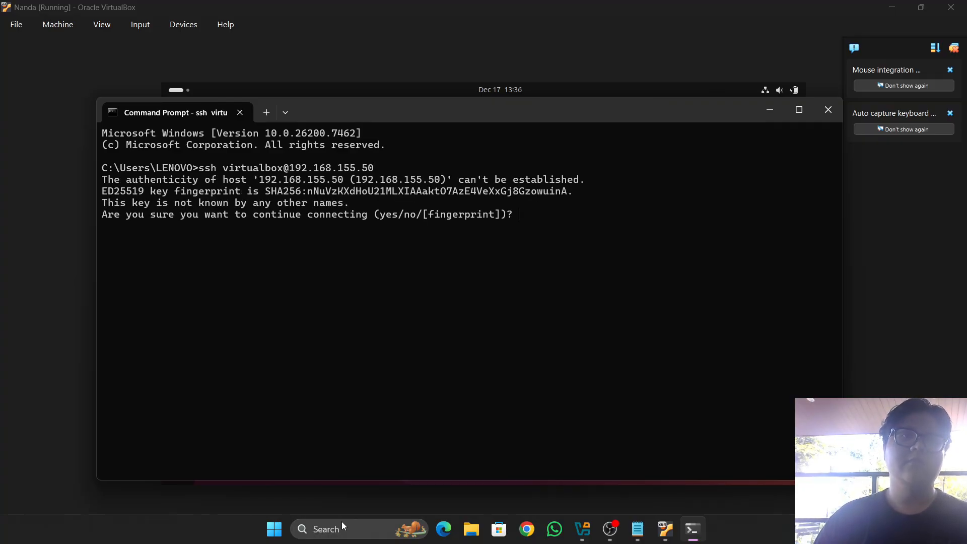
type("yes")
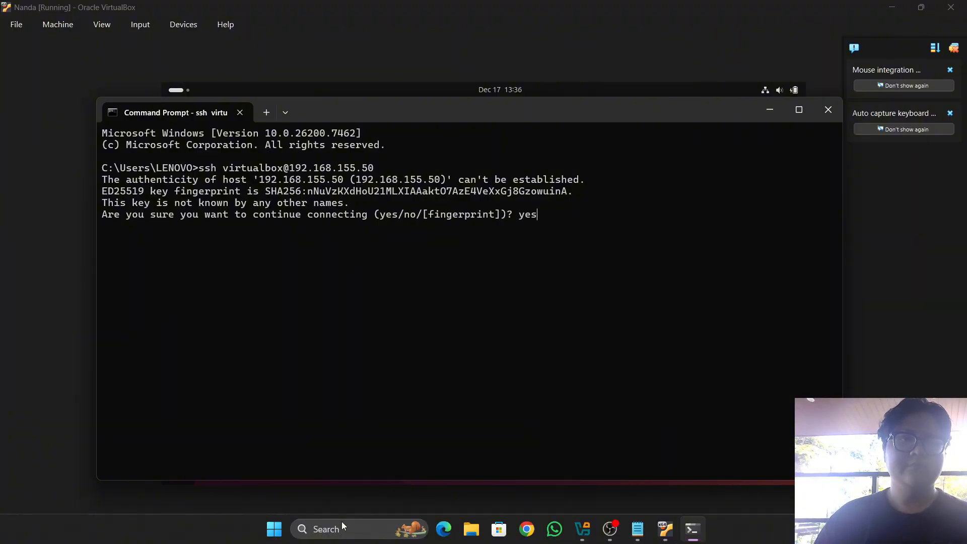
key("Return")
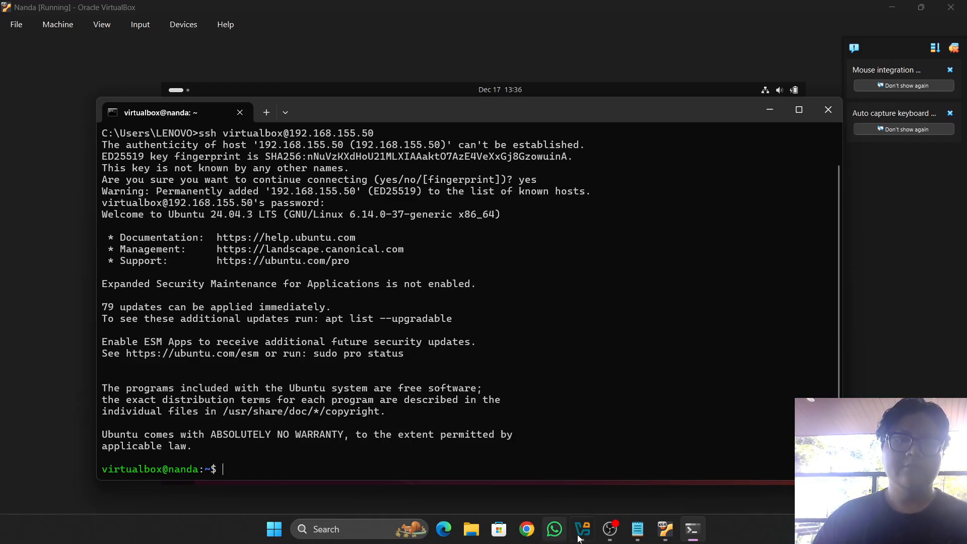
Search the web for 'aapanel' in Chrome
left_click(527, 529)
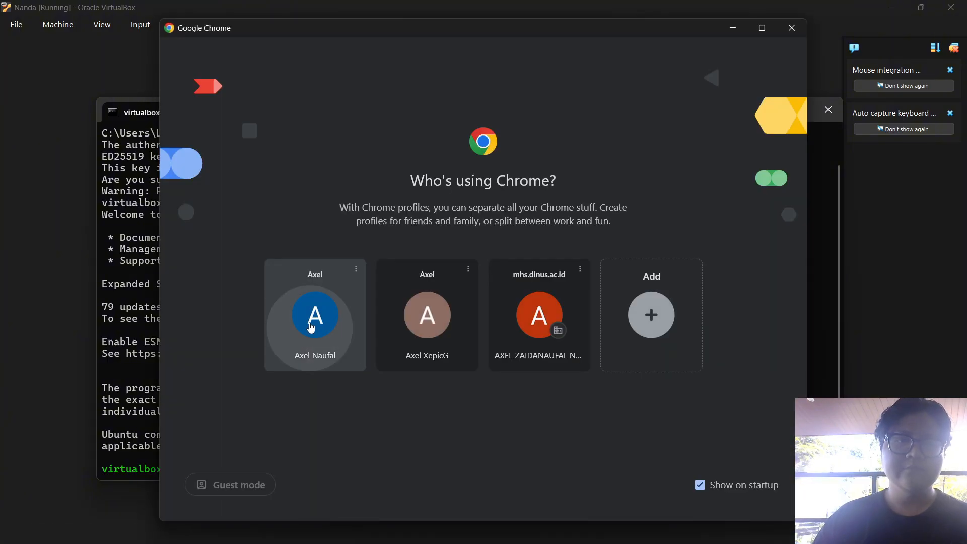
left_click(302, 322)
type("aa")
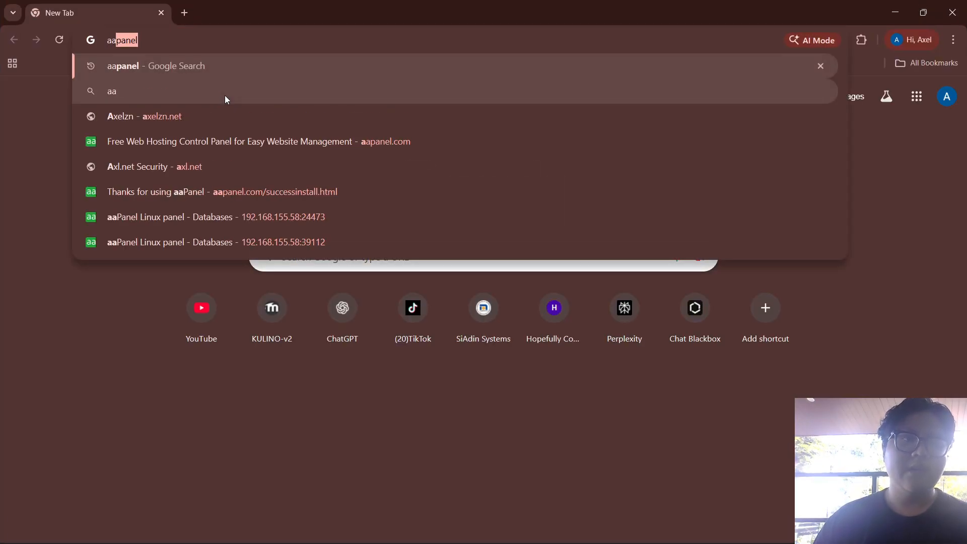
type("panel")
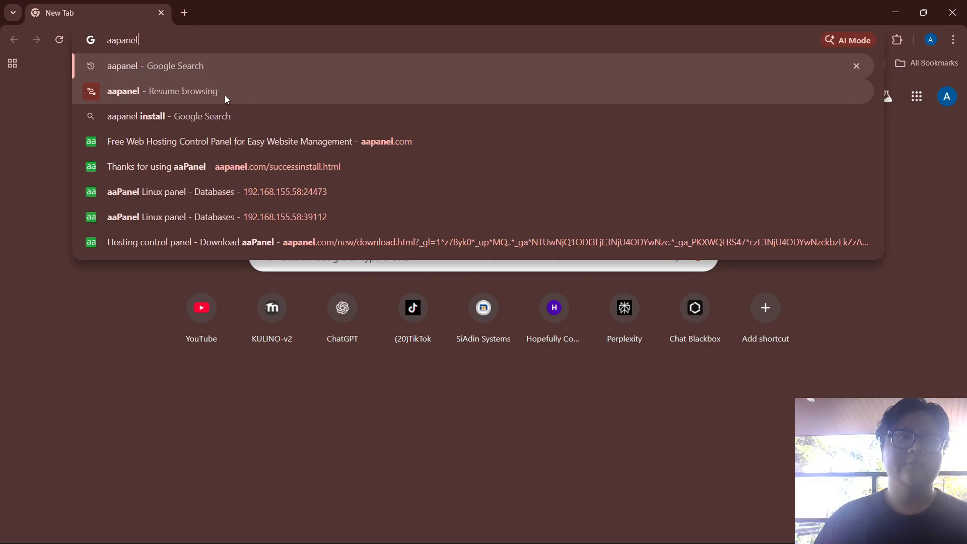
key("Return")
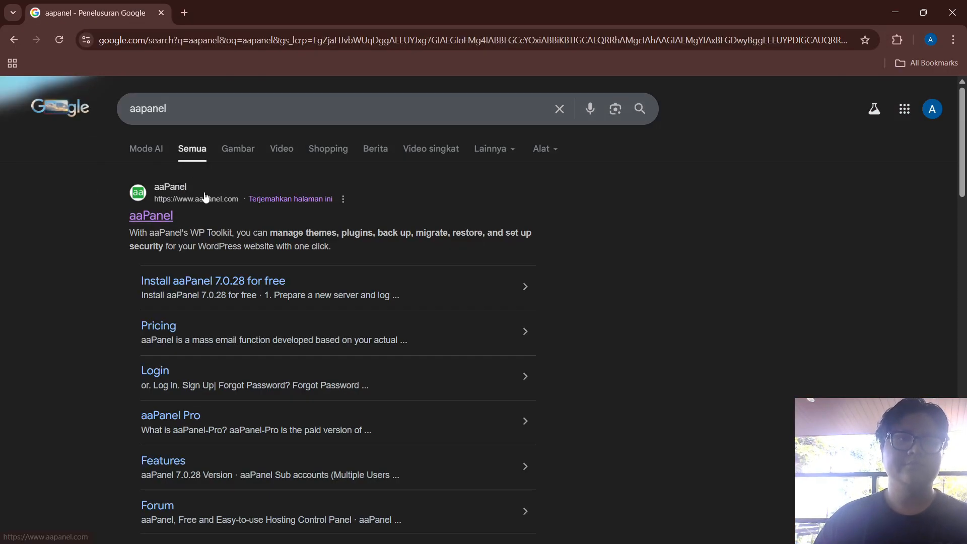
Copy the Free edition install script from aapanel.com and return to the SSH terminal
left_click(157, 215)
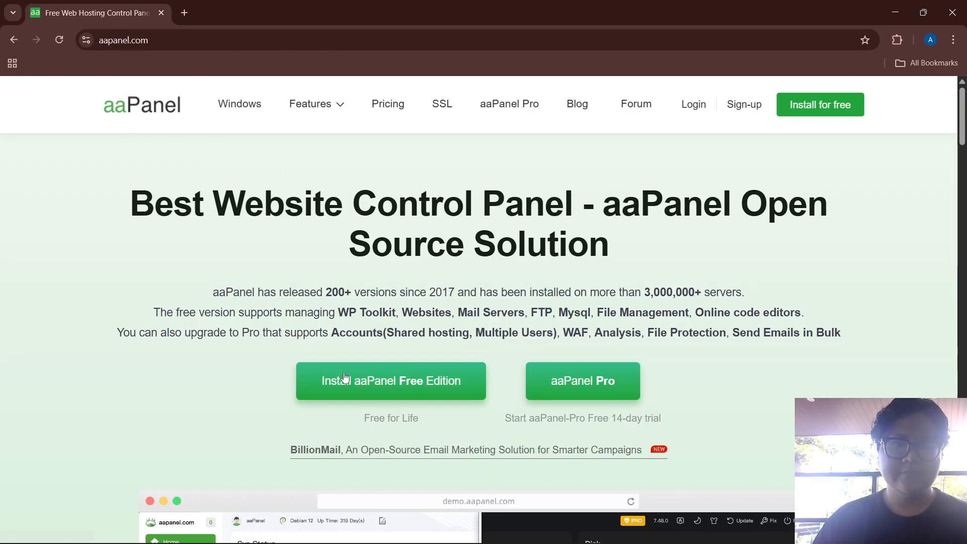
left_click(363, 385)
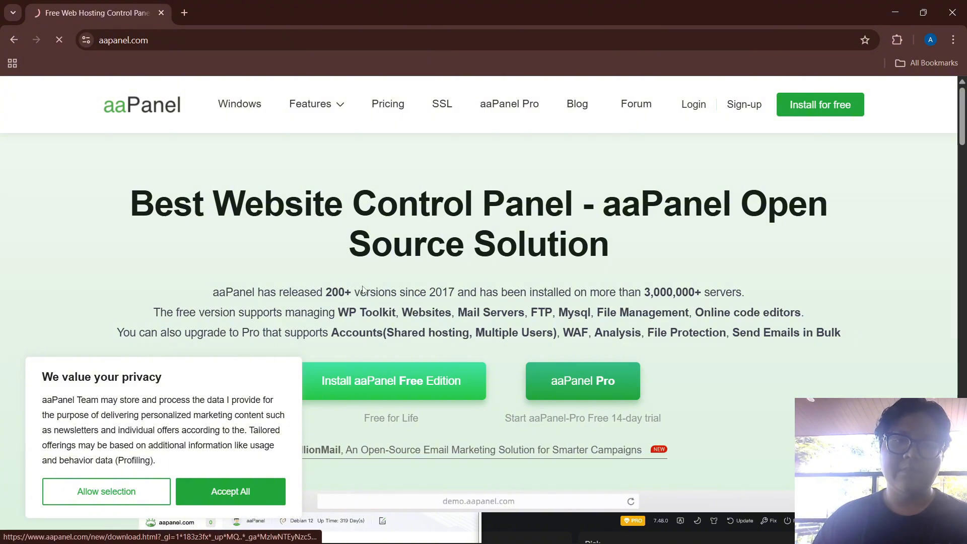
scroll(810, 397, "down", 1)
scroll(809, 397, "down", 2)
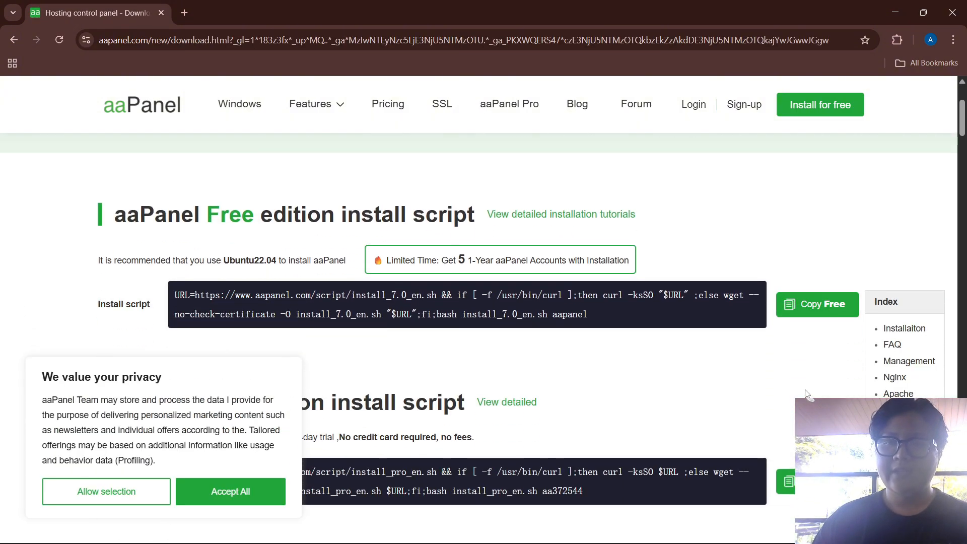
left_click(817, 271)
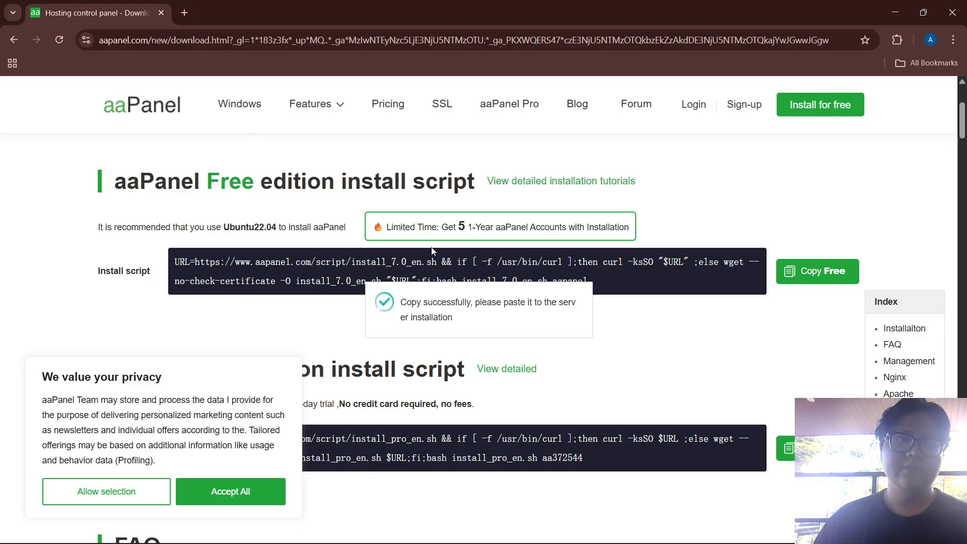
key("alt+Tab")
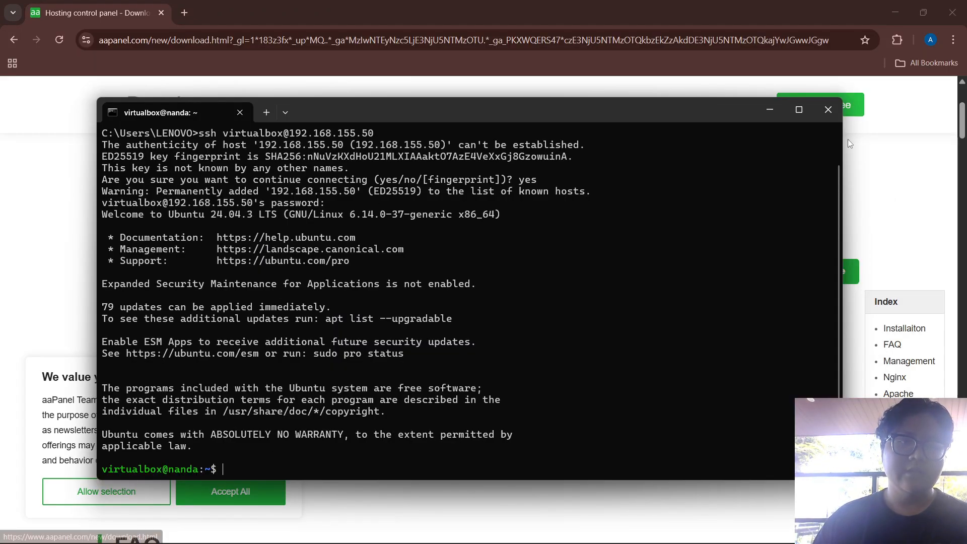
Maximize the terminal and run the pasted aaPanel free-edition install command
left_click(799, 110)
key("ctrl+v")
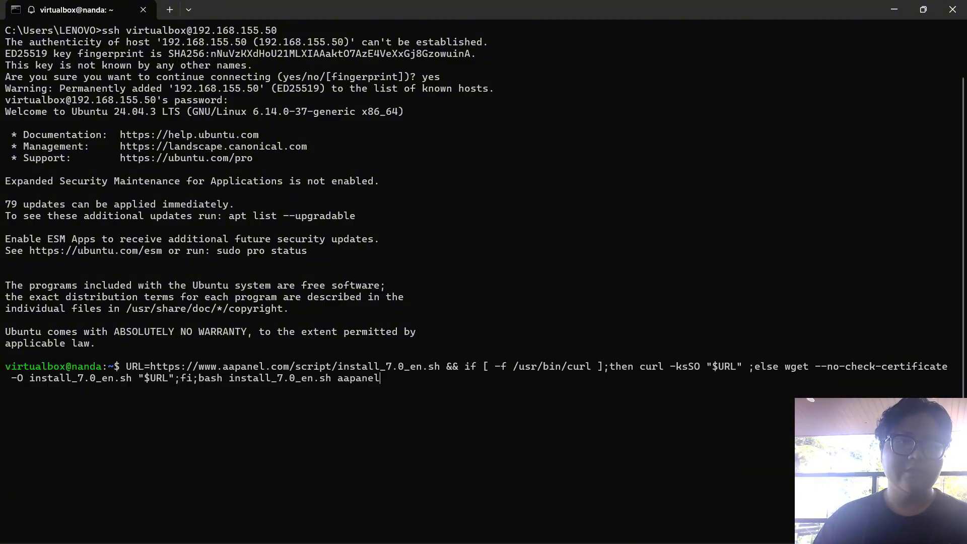
key("Return")
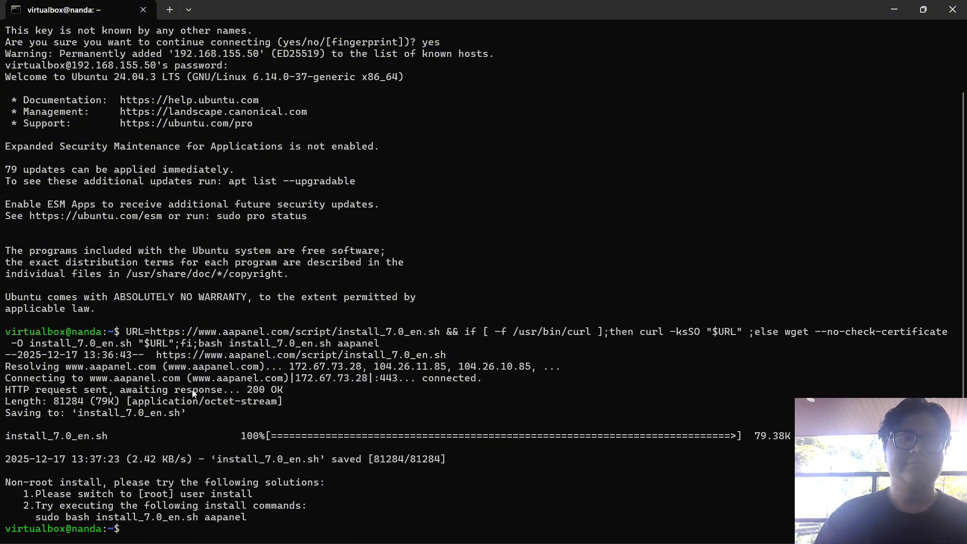
Become root with 'sudo su' and rerun the pasted aaPanel install command
type("sudo")
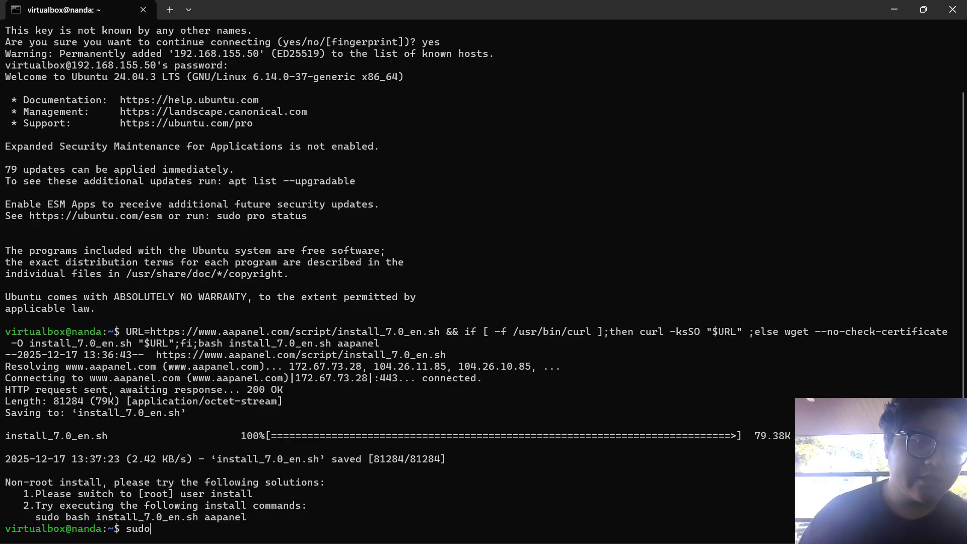
type(" su")
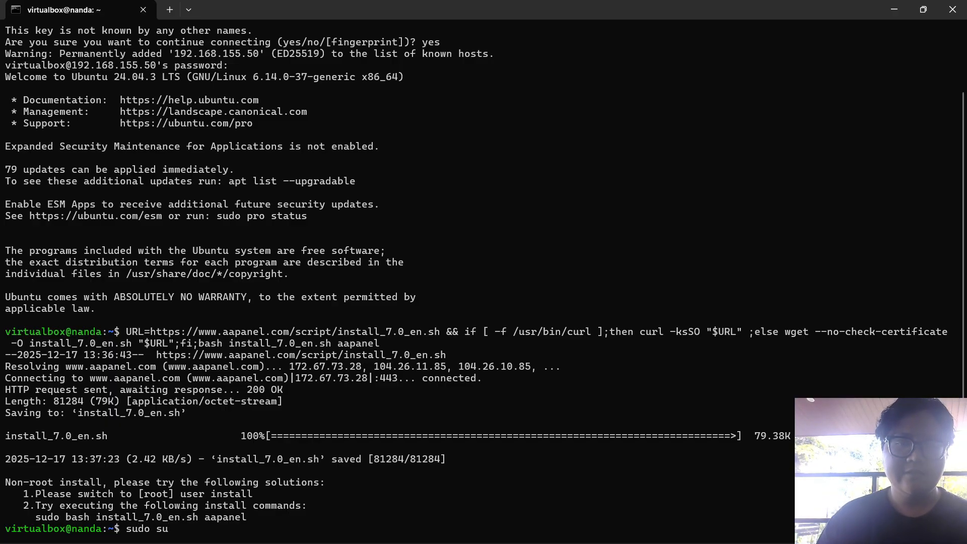
key("Return")
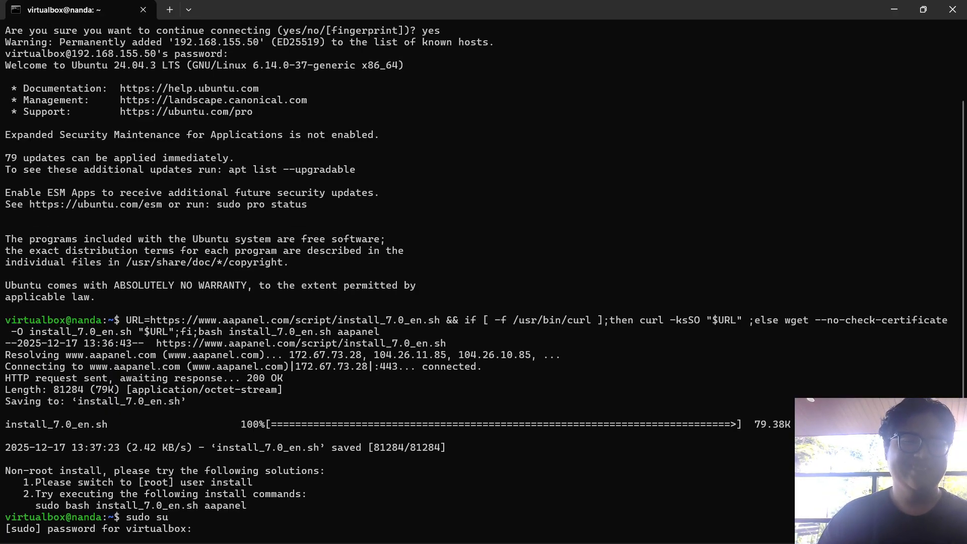
key("Return")
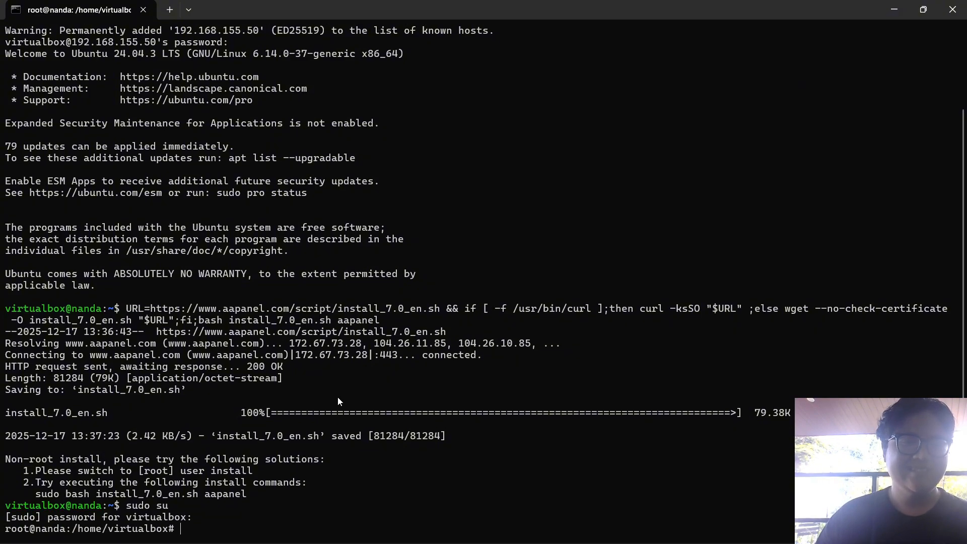
key("ctrl+v")
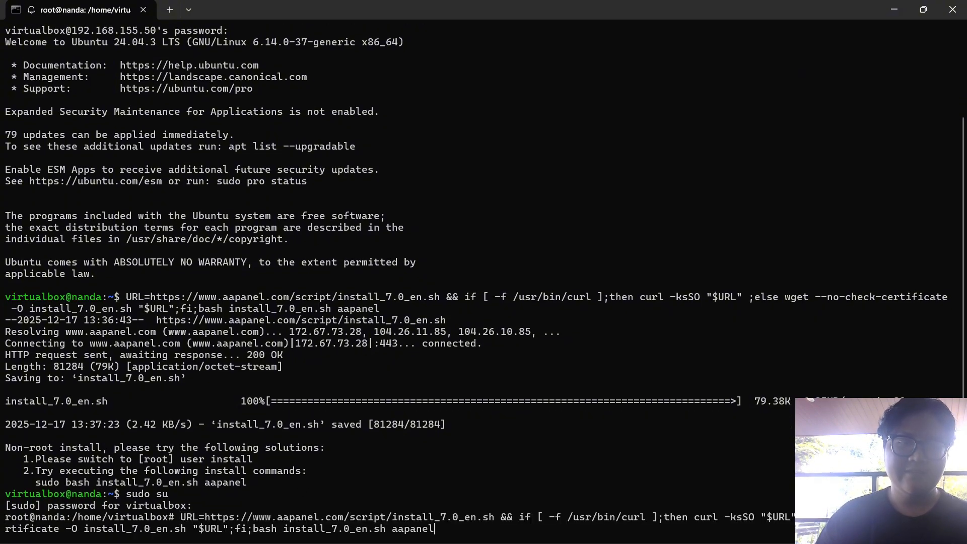
key("Return")
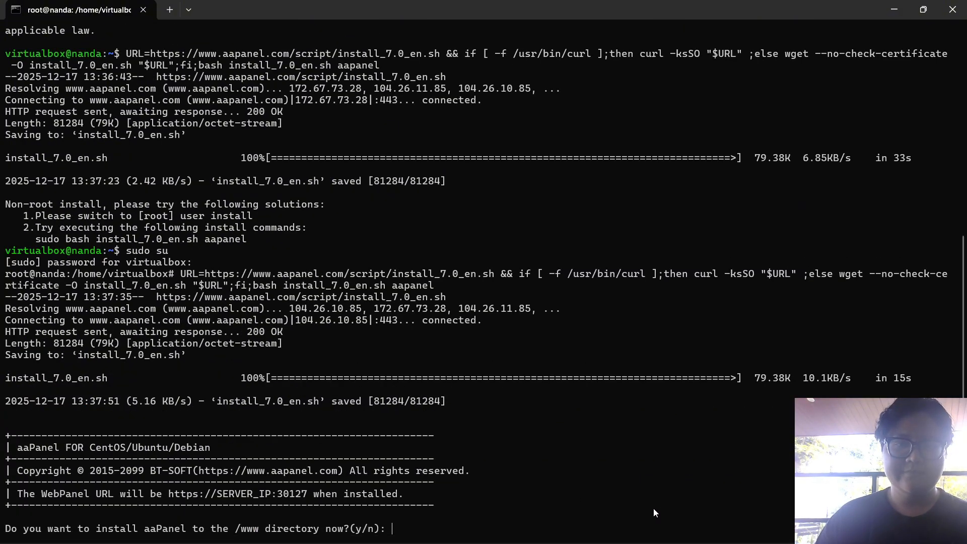
Answer y to install into /www and yes to force it, then copy the panel addresses and login details
type("y")
key("Return")
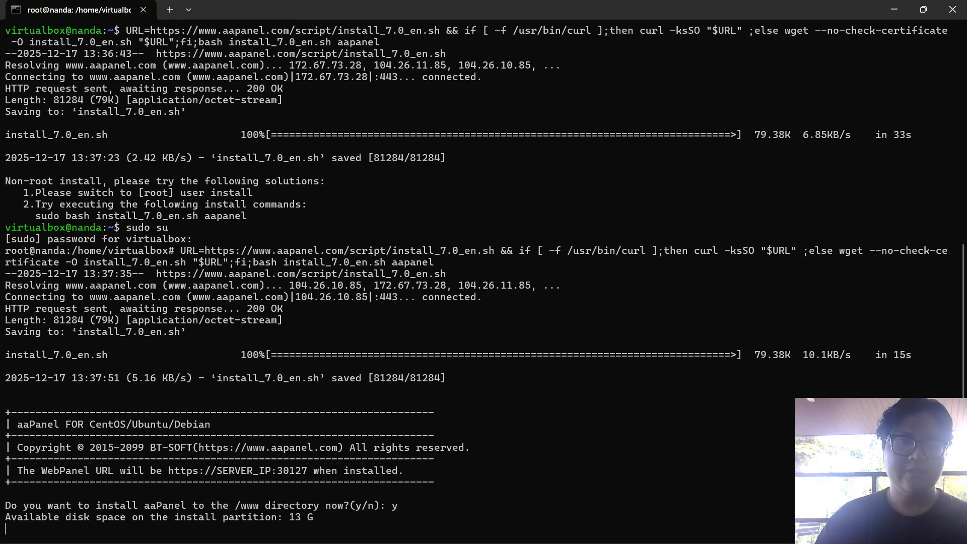
type("ye")
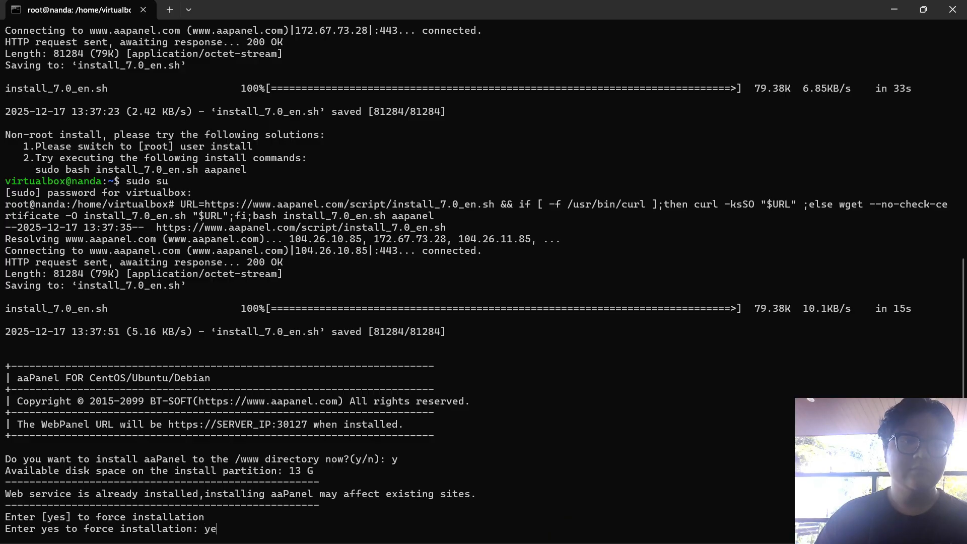
type("s")
key("Return")
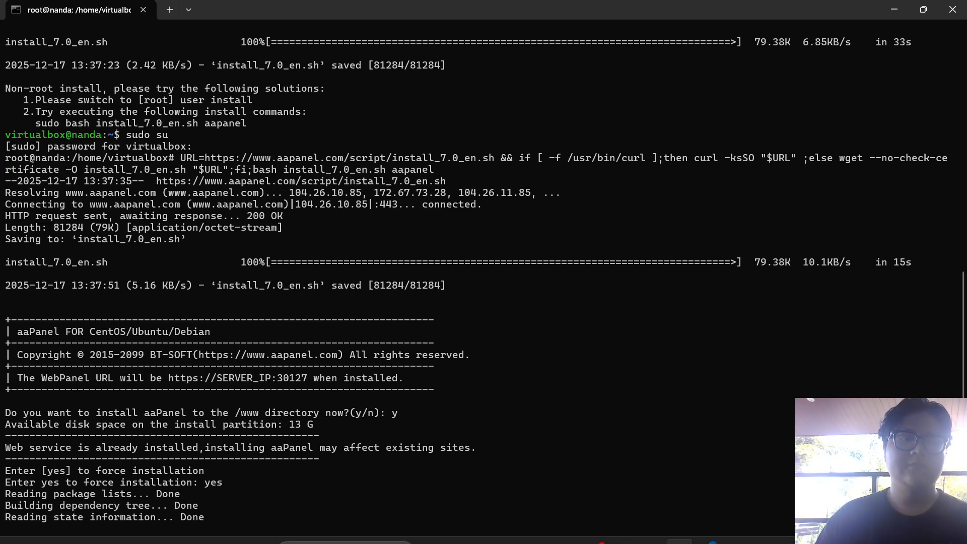
left_click(596, 529)
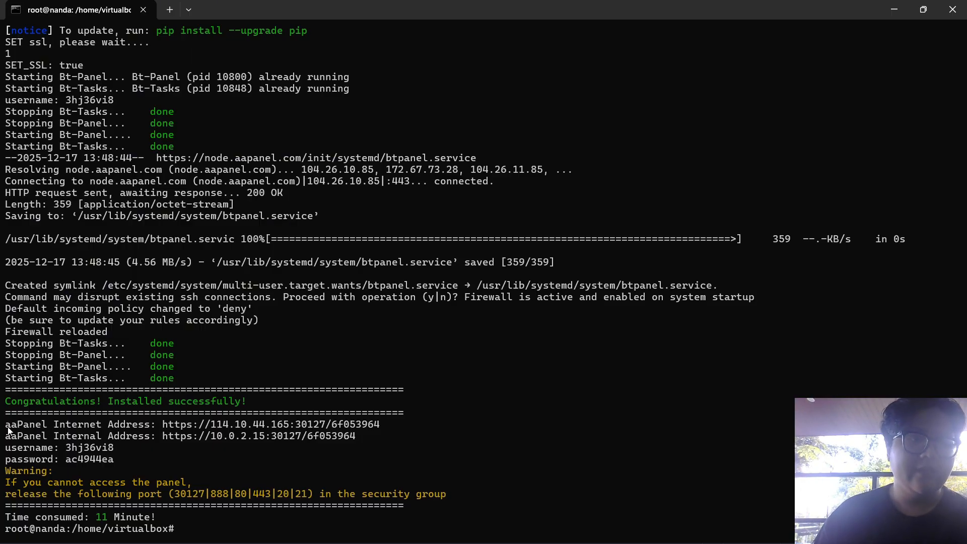
left_click_drag(8, 428, 115, 465)
key("ctrl+c")
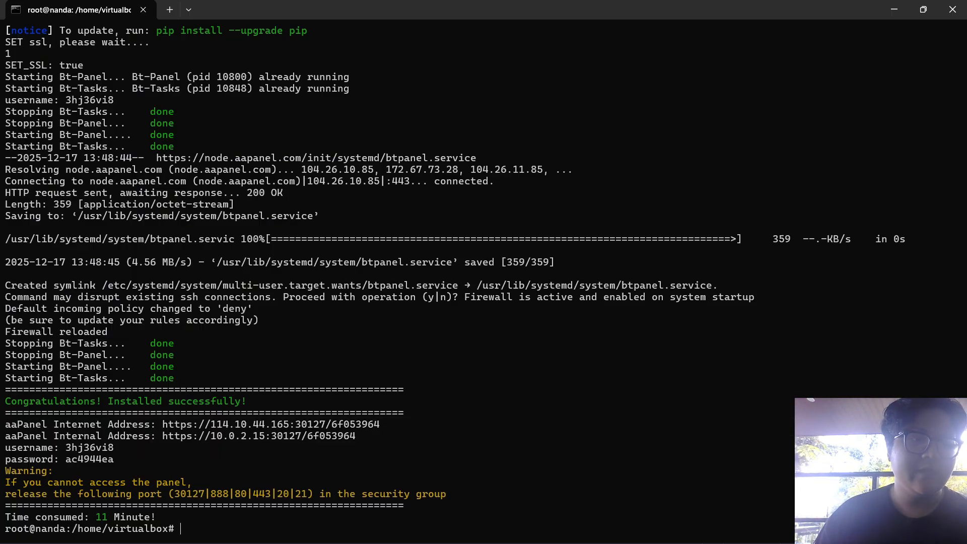
Paste the aaPanel addresses and login details into a new Notepad tab, then minimize Notepad
key("alt+Tab")
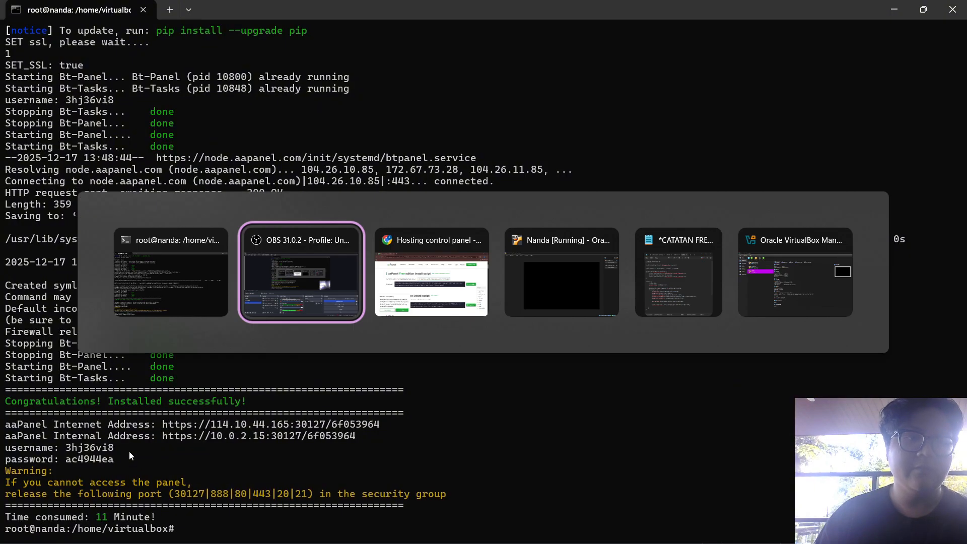
left_click(657, 271)
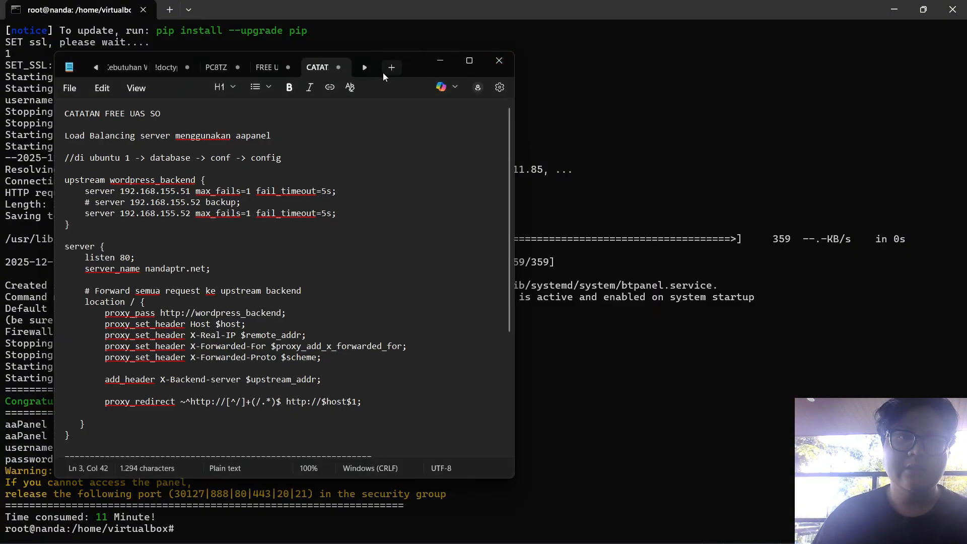
left_click(387, 71)
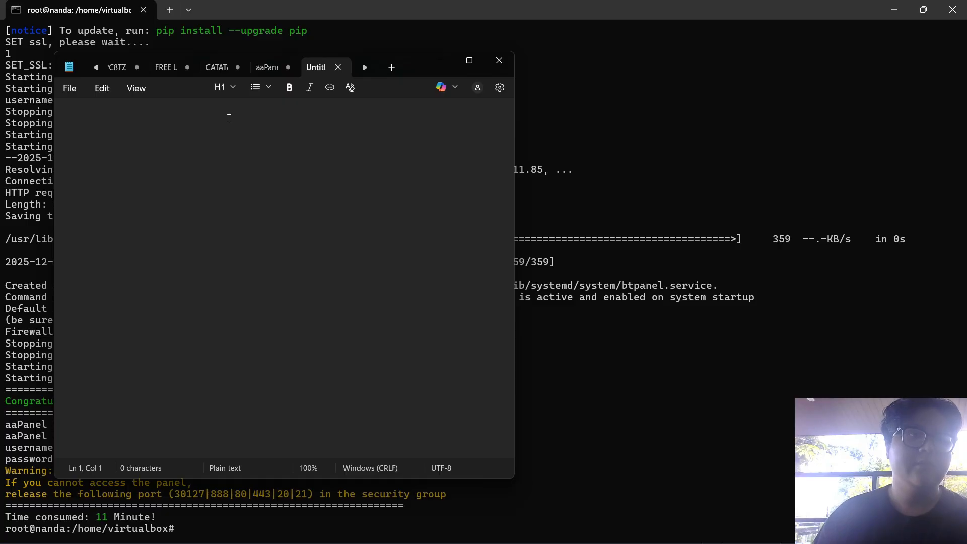
key("ctrl+v")
left_click(441, 60)
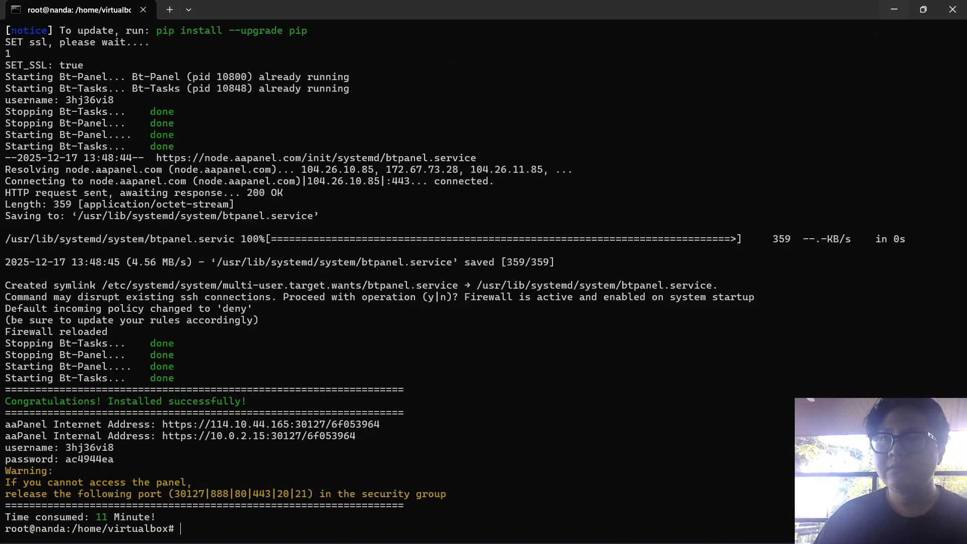
Load 192.168.155.50:30127/6f053964 in a new Chrome tab, taking the port and path from Notepad
mouse_move(522, 526)
left_click(707, 529)
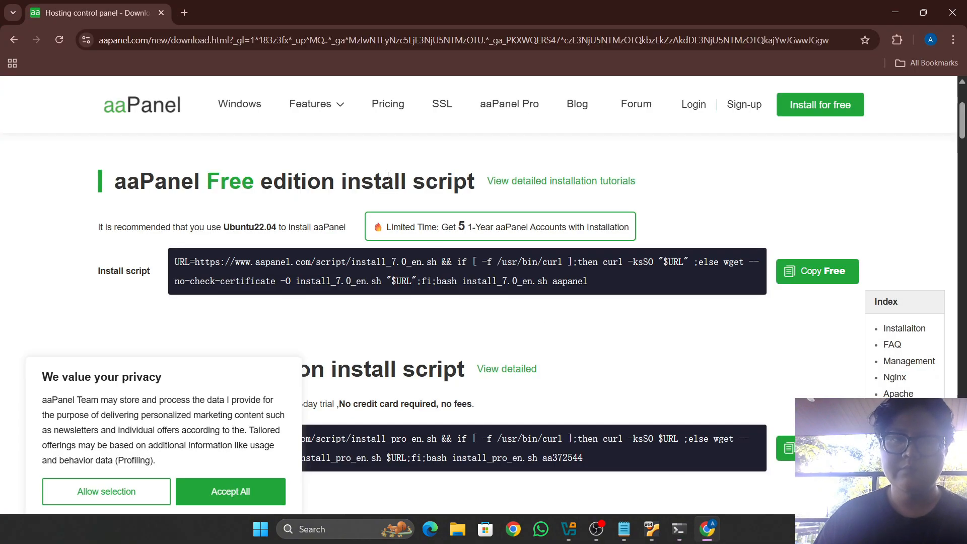
left_click(185, 13)
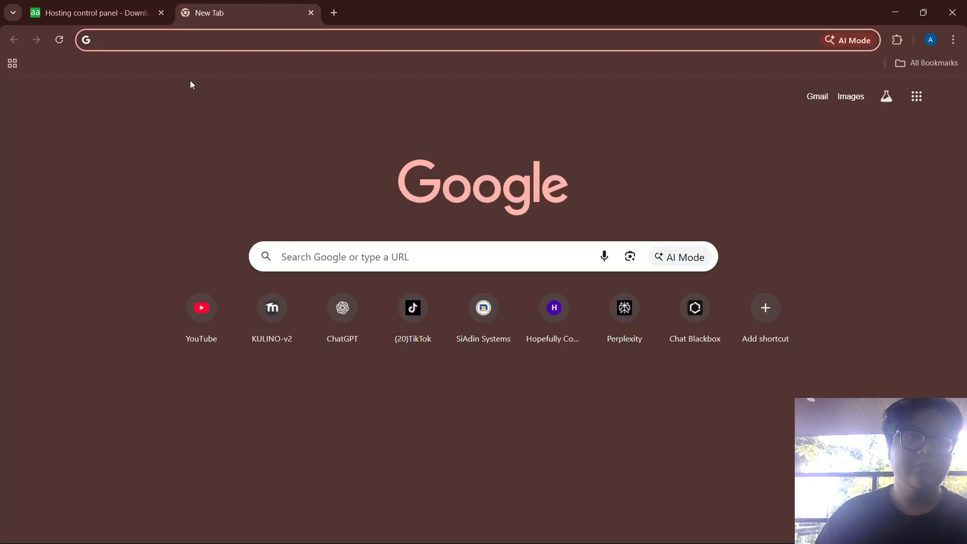
type("192.168")
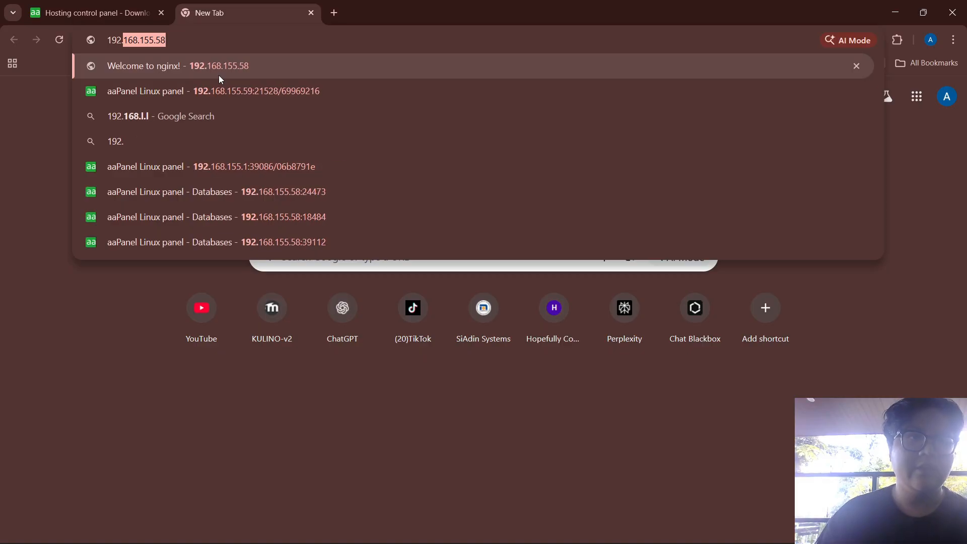
type(".155.50")
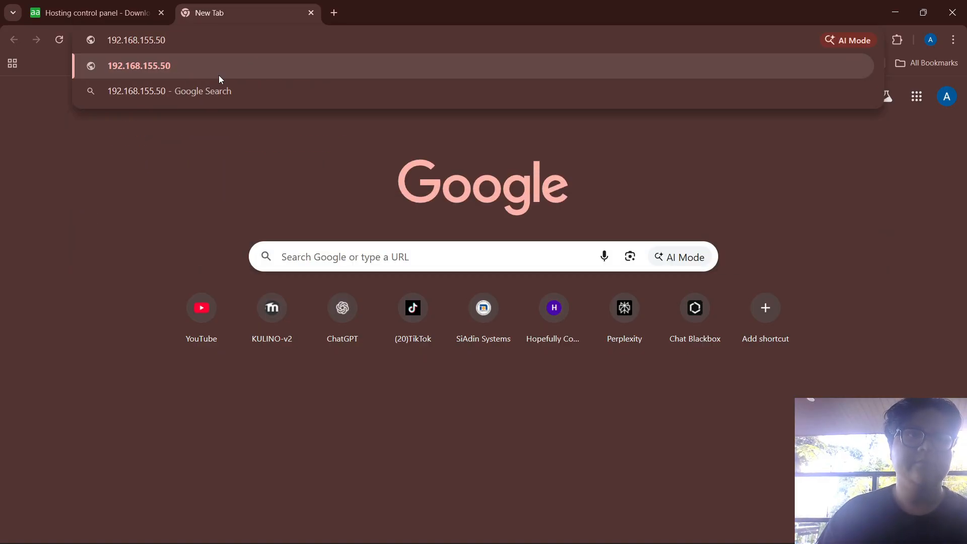
key("alt+Tab")
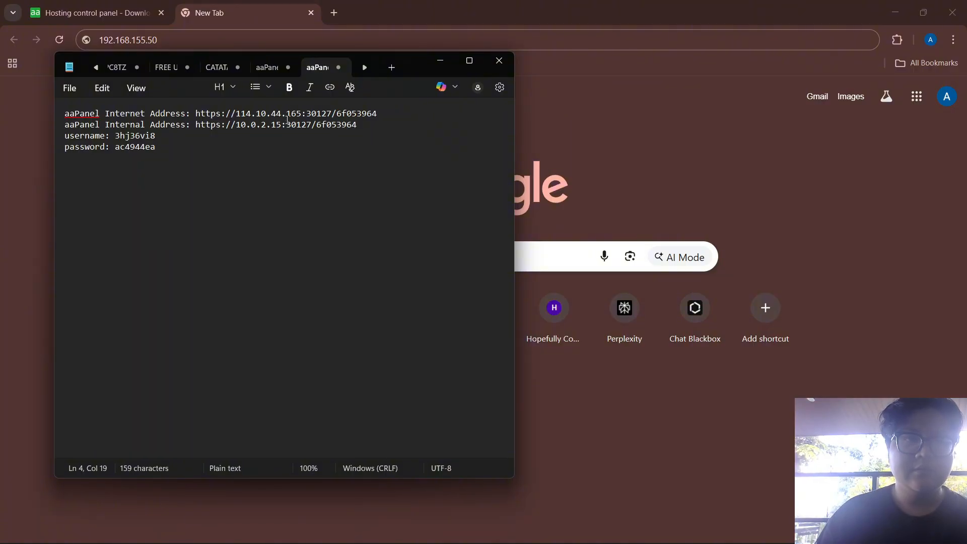
left_click_drag(301, 114, 380, 116)
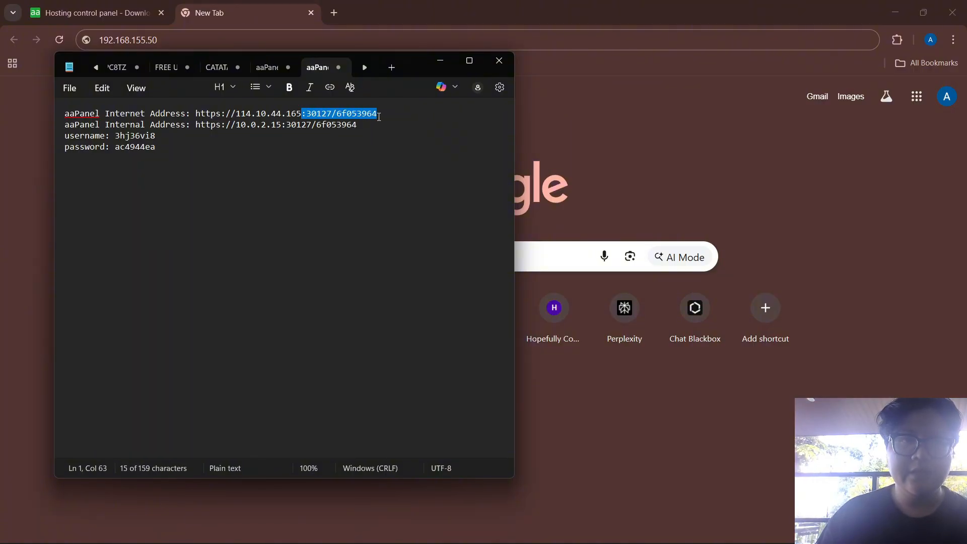
key("alt+Tab")
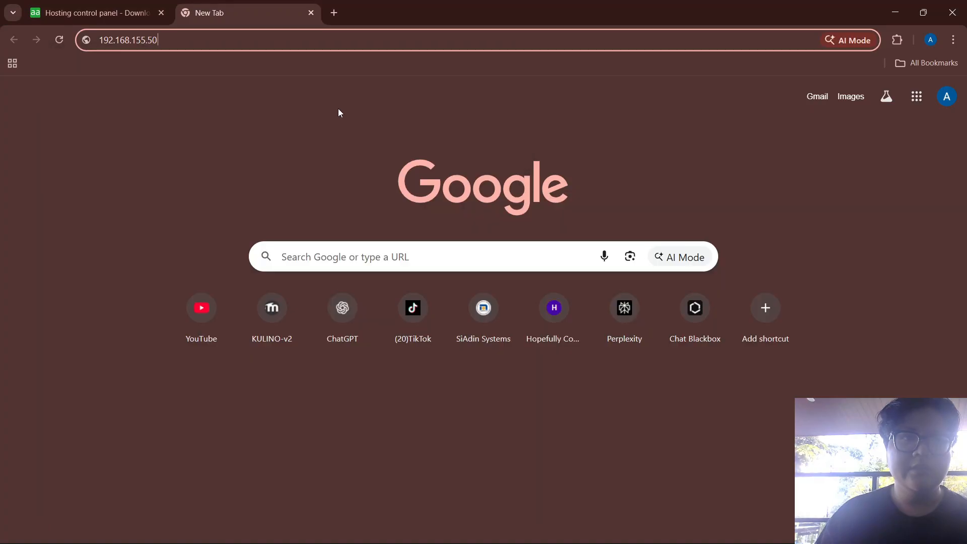
key("ctrl+v")
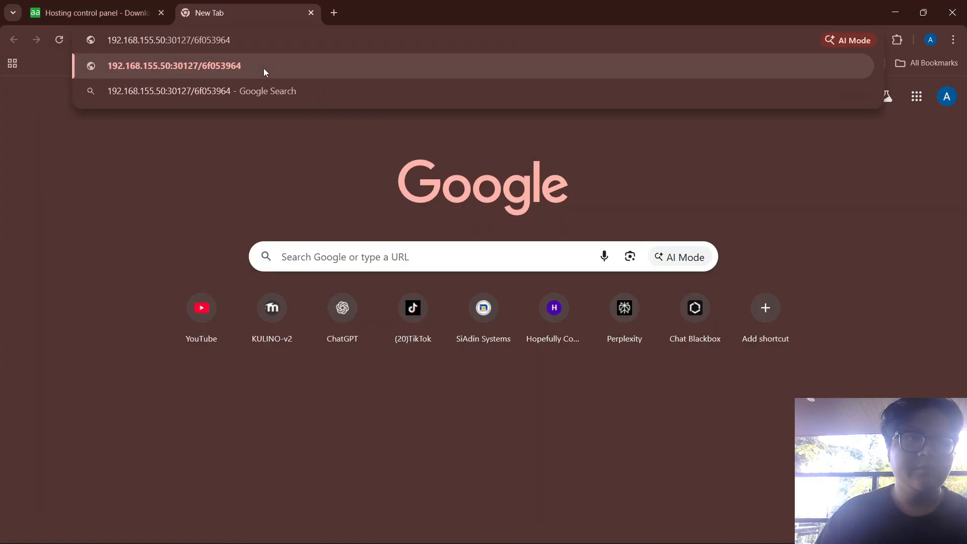
key("Return")
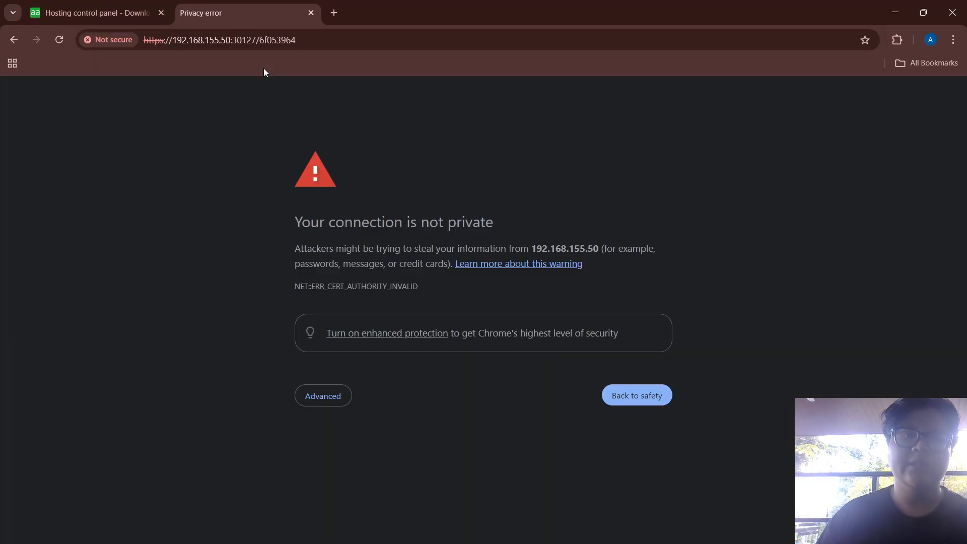
Proceed past the certificate warning to the aaPanel login form
left_click(325, 402)
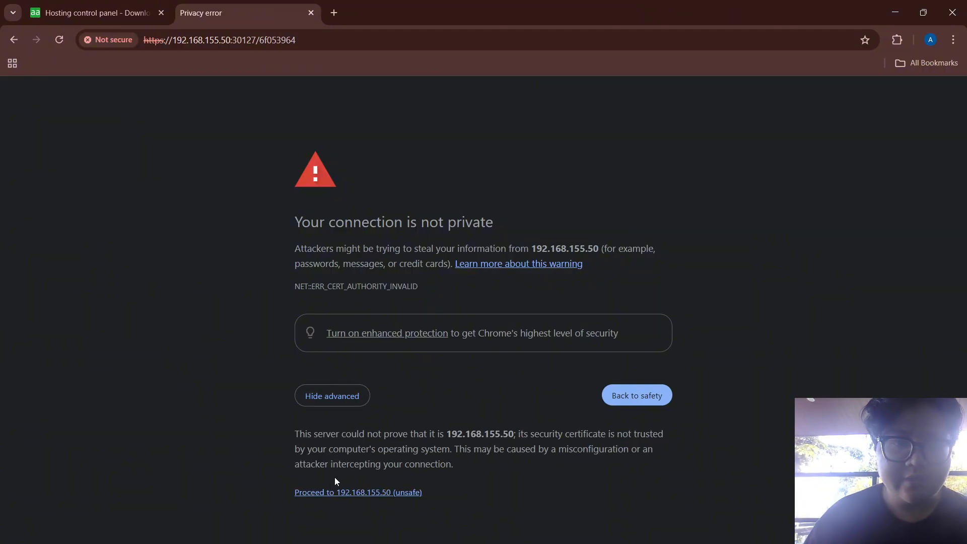
left_click(325, 493)
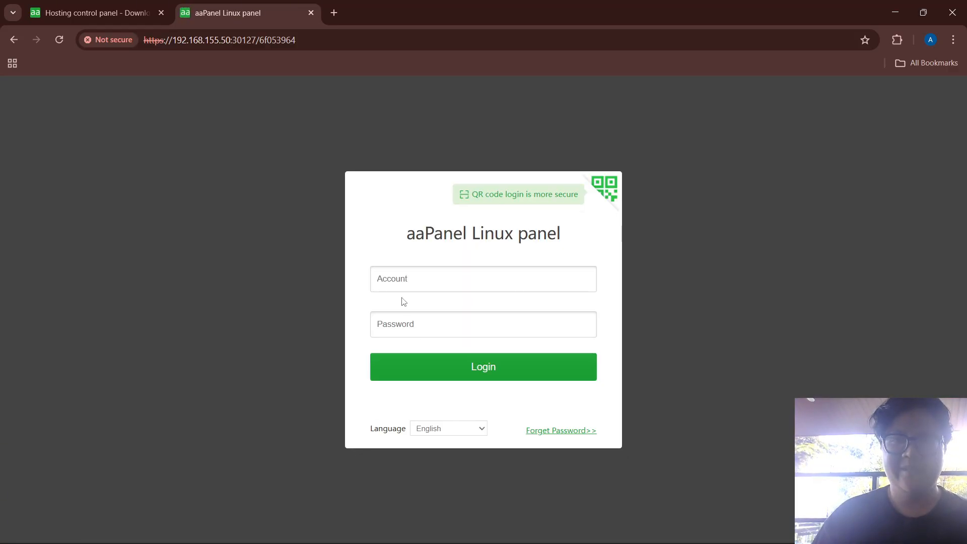
left_click(411, 281)
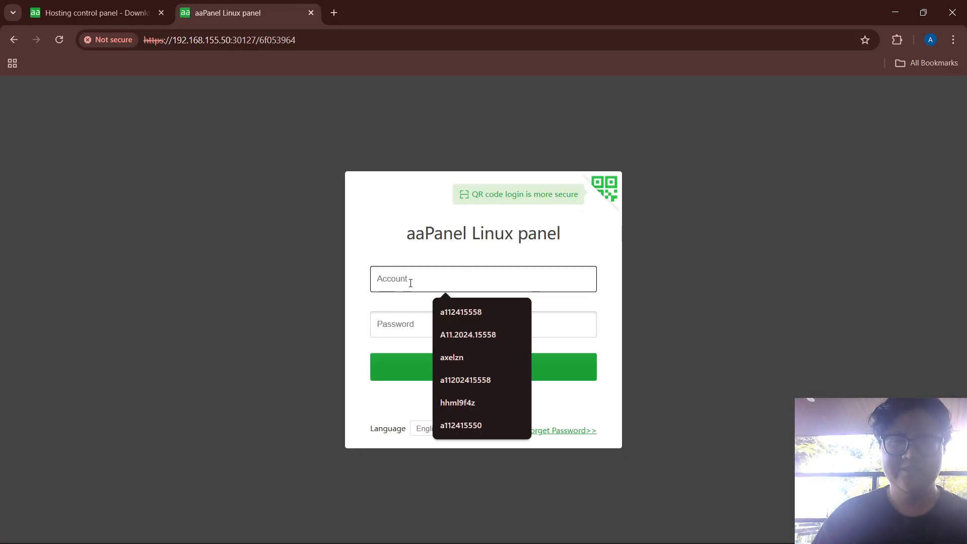
Paste the panel username from Notepad into the Account field
key("alt+Tab")
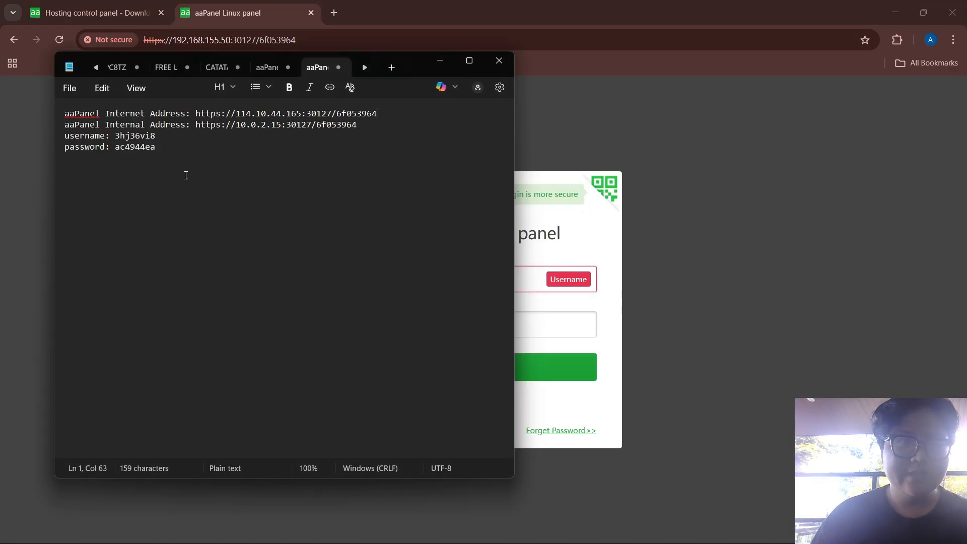
left_click_drag(115, 135, 154, 137)
key("ctrl+c")
left_click(161, 140)
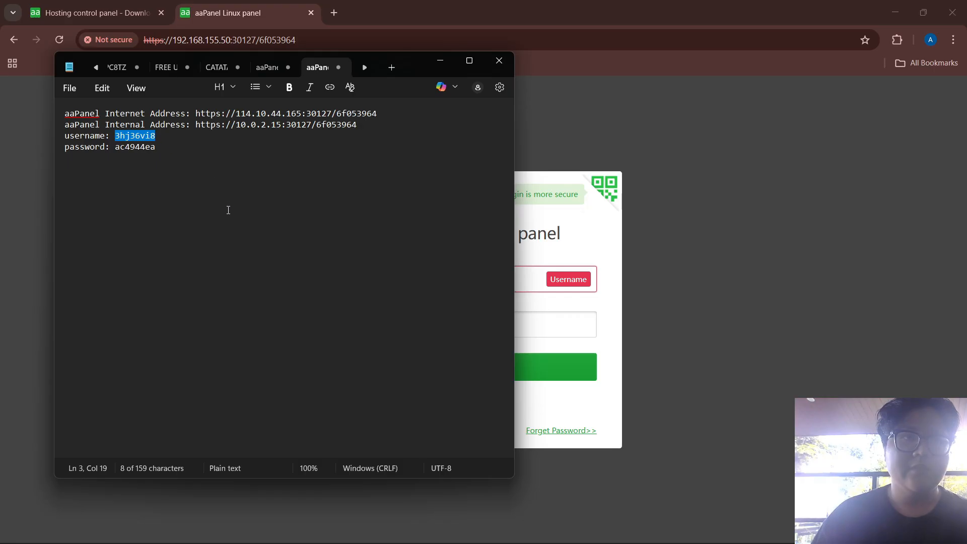
key("alt+Tab")
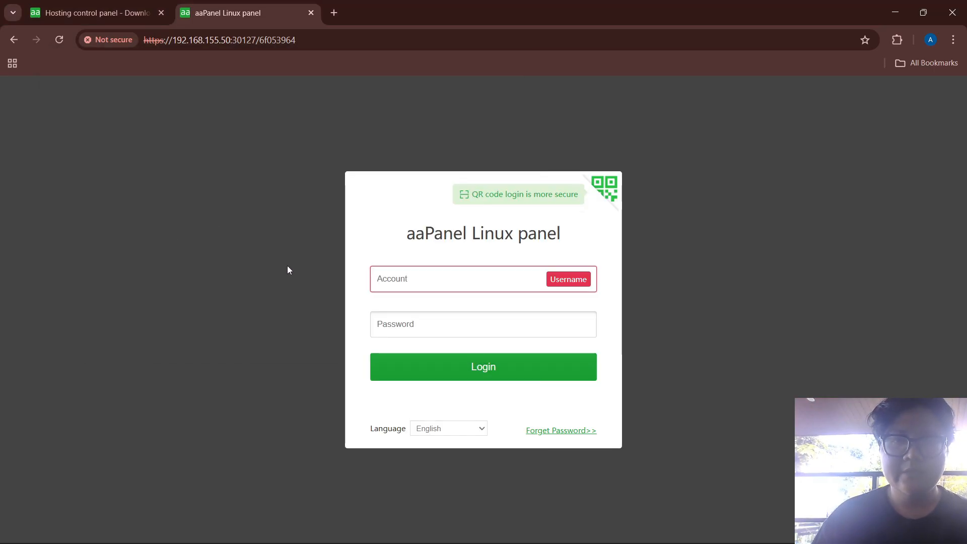
key("ctrl+v")
Paste the panel password from Notepad into the Password field
left_click(419, 322)
key("alt+Tab")
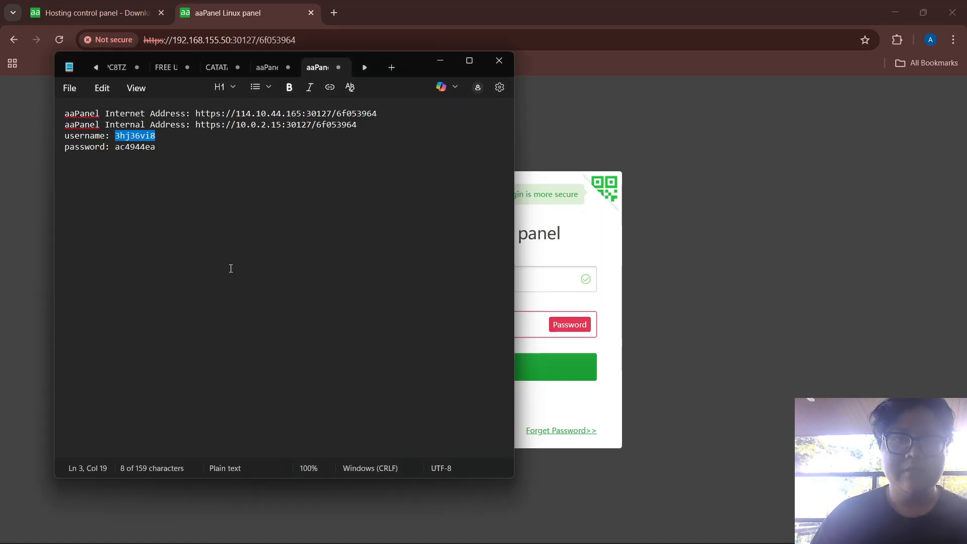
left_click_drag(115, 149, 153, 152)
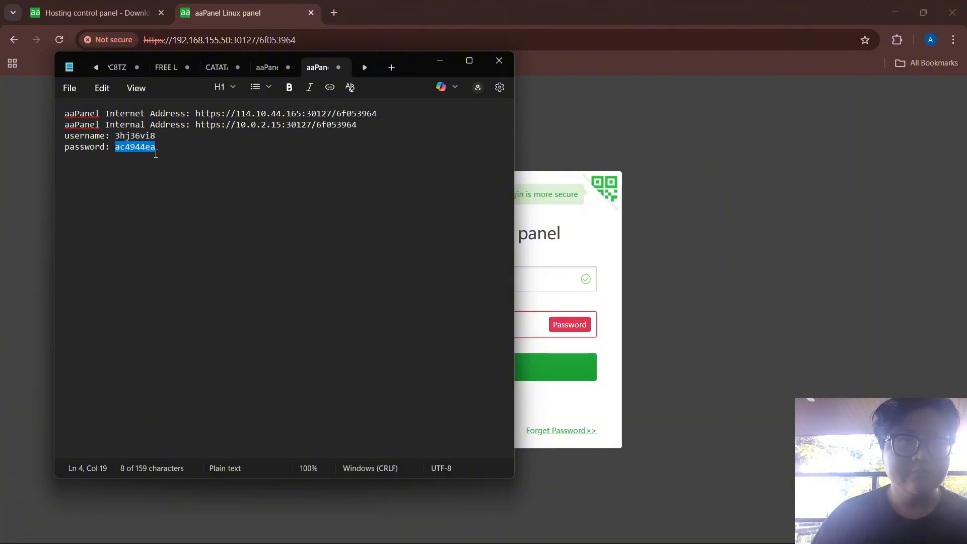
key("alt+Tab")
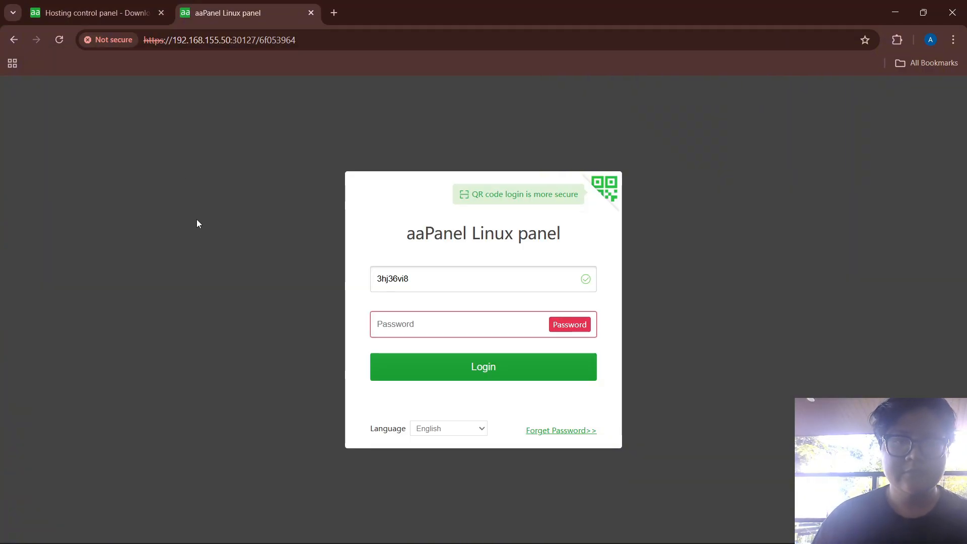
key("ctrl+v")
Log in and one-click install Nginx 1.24, MariaDB 10.11, Pure-Ftpd, PHP 8.3 and phpMyAdmin 5.2
left_click(438, 366)
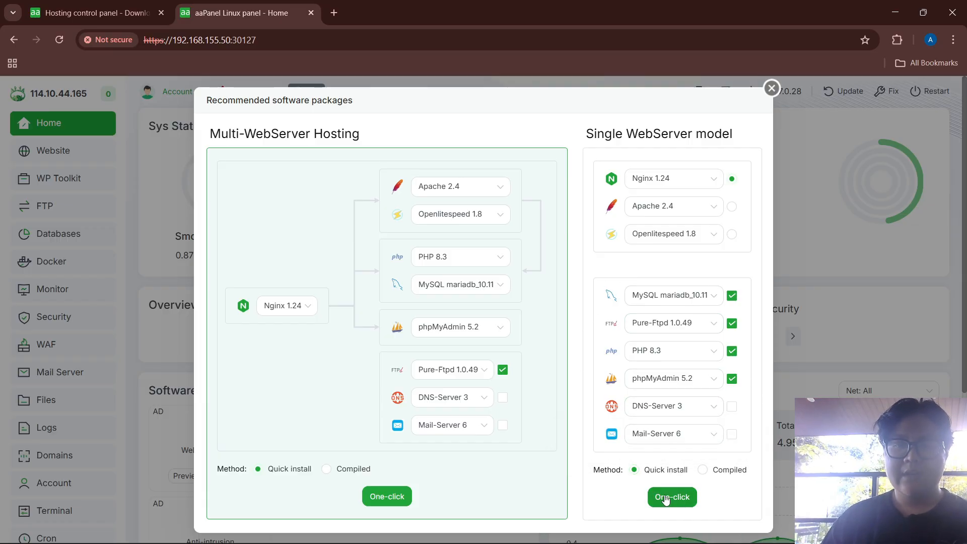
left_click(695, 500)
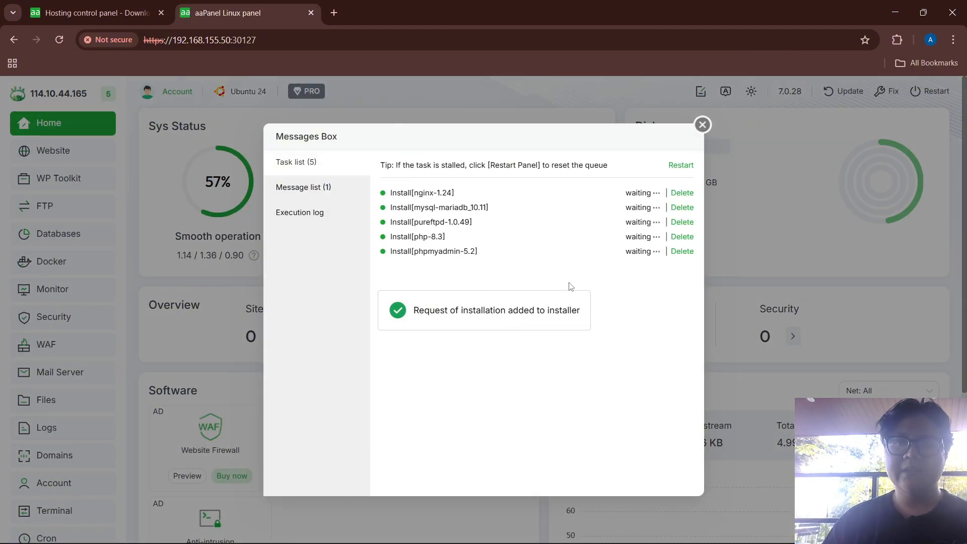
mouse_move(725, 522)
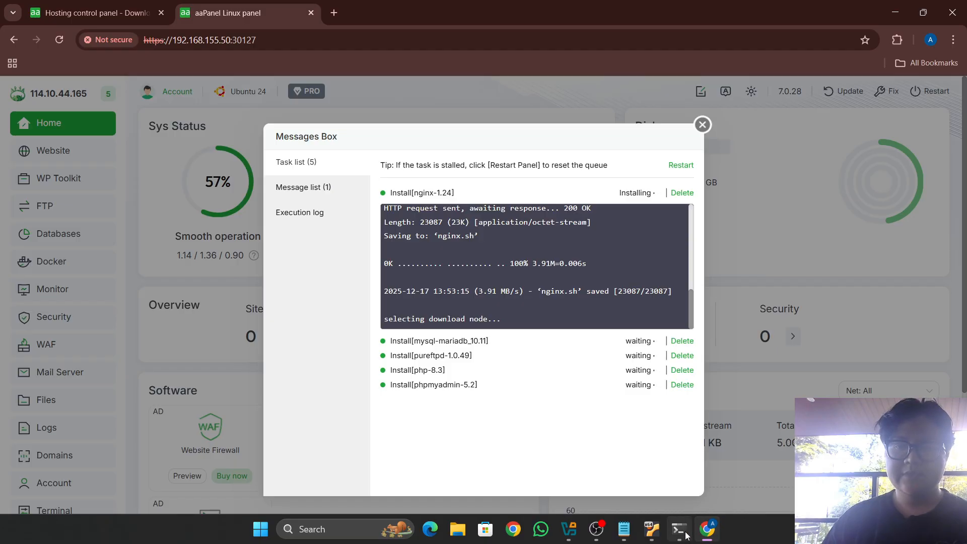
left_click(596, 529)
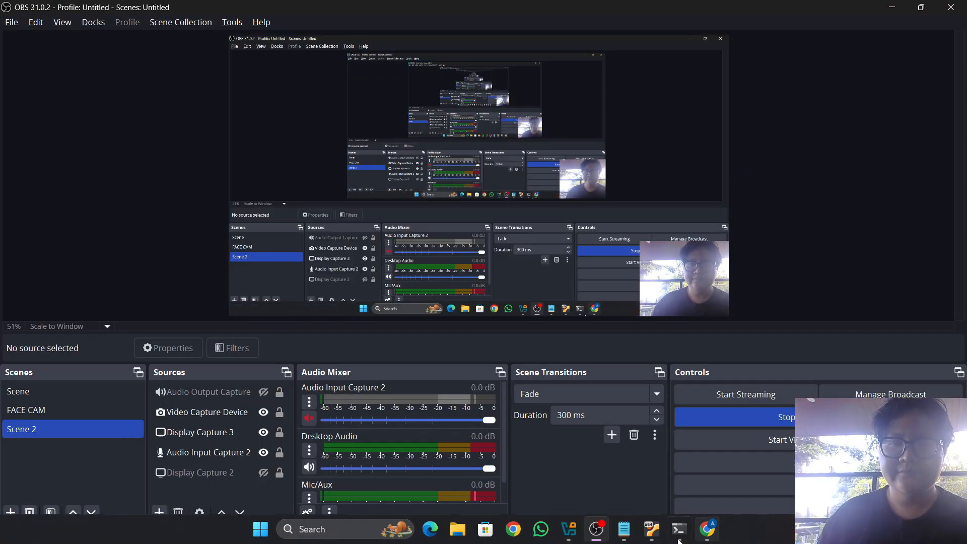
left_click(707, 529)
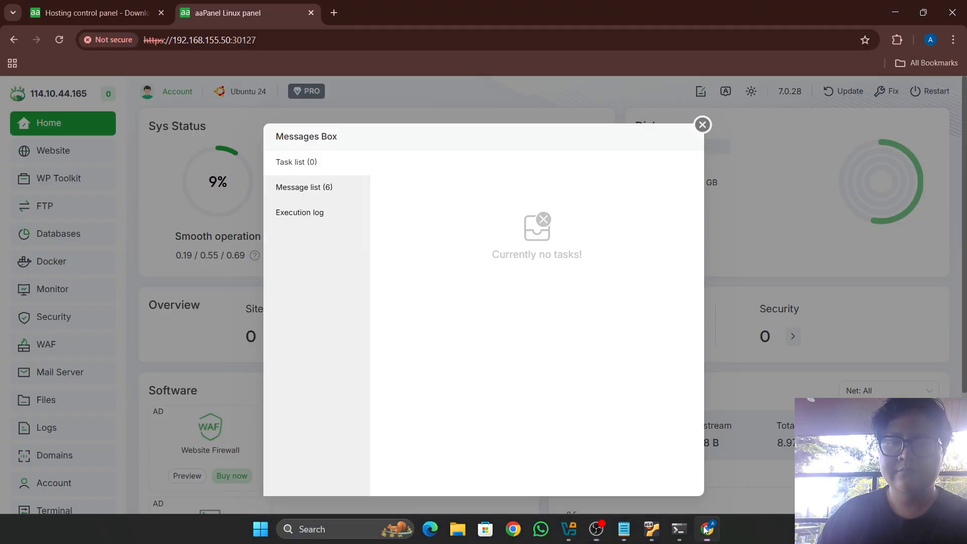
Dismiss the finished-task messages and the account sign-up dialog to reveal the Home dashboard
left_click(702, 125)
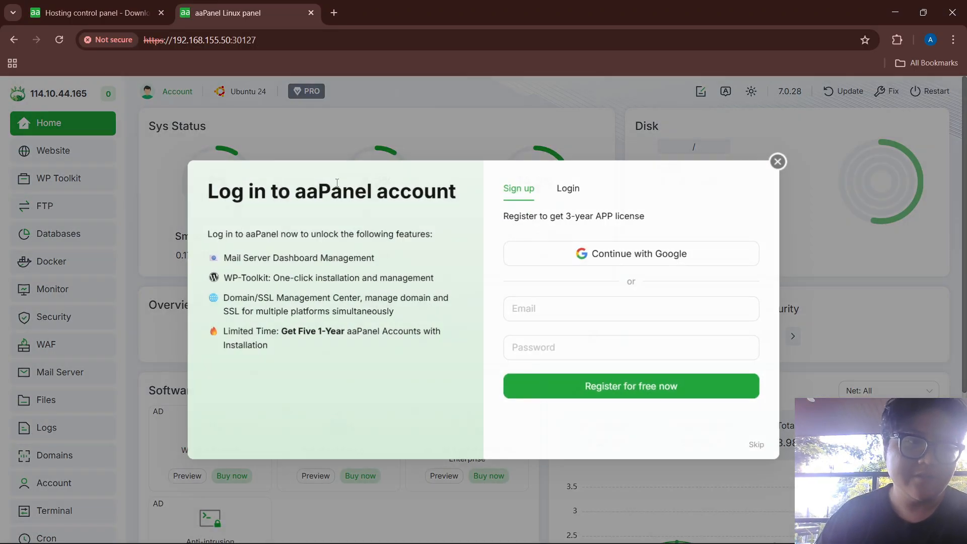
left_click(781, 159)
scroll(50, 328, "down", 2)
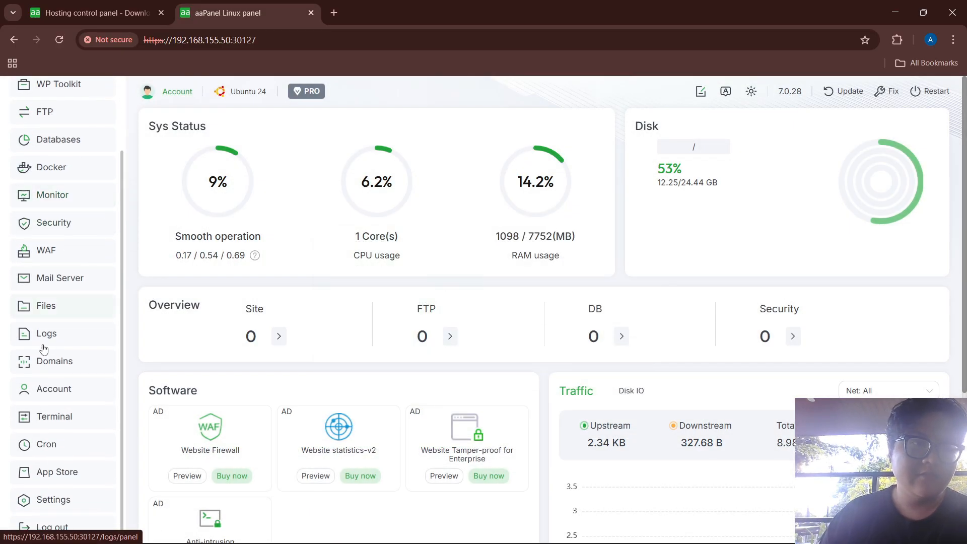
In panel settings, replace the server IP 114.10.44.165 with 192.168.155.50 and confirm
left_click(51, 501)
scroll(297, 312, "down", 20)
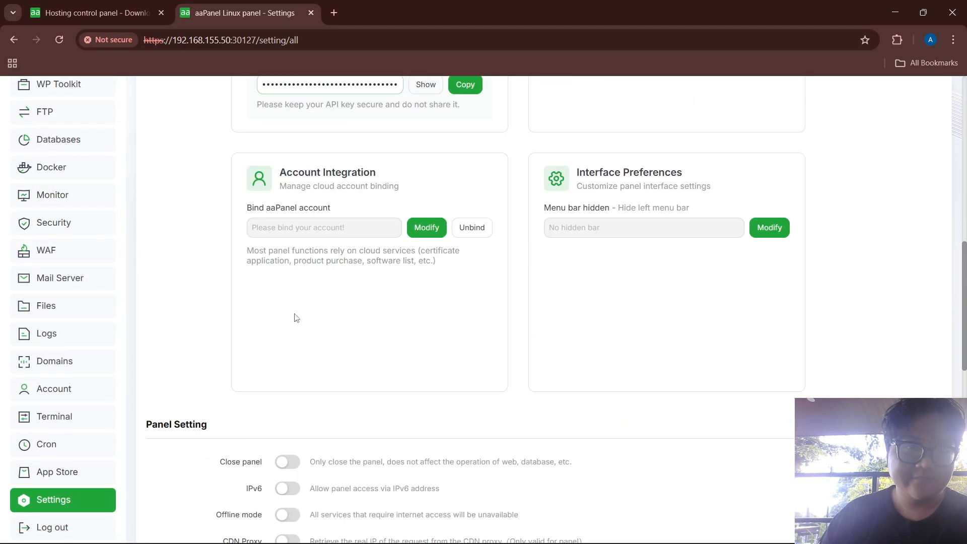
scroll(333, 277, "up", 3)
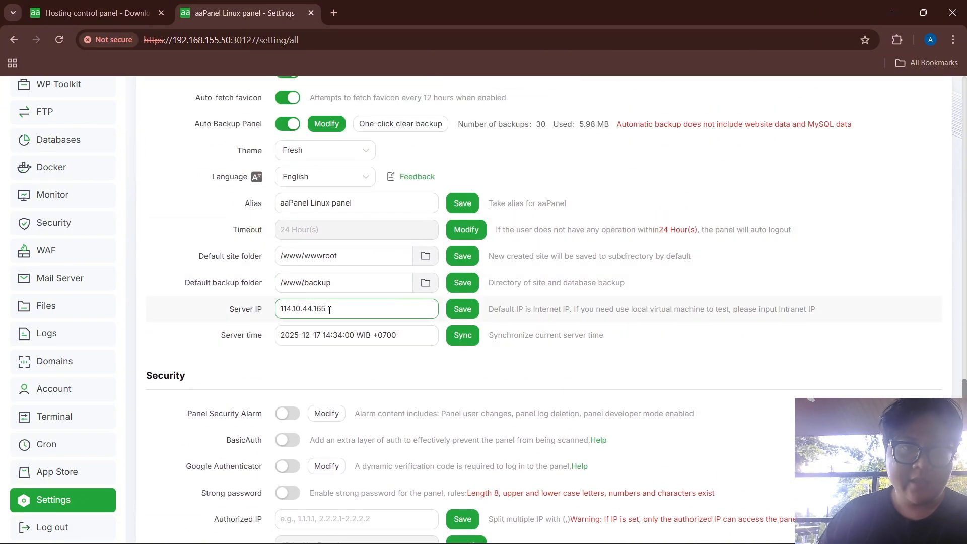
left_click_drag(329, 310, 277, 314)
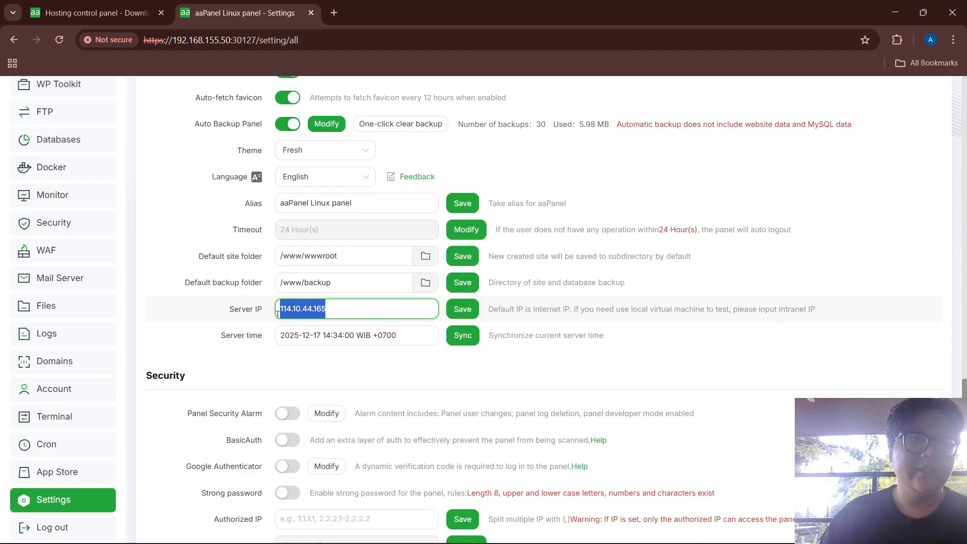
type("192.168.155.50")
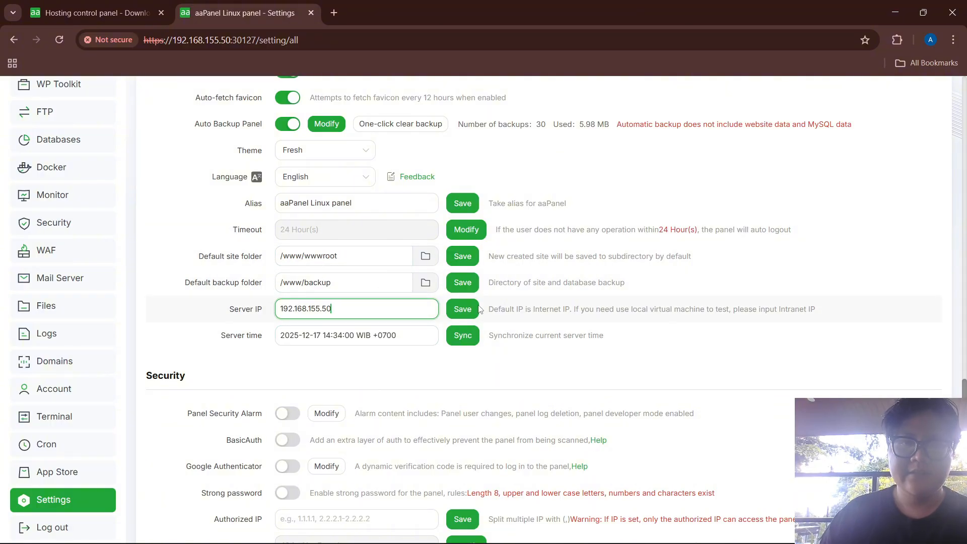
left_click(463, 309)
left_click(590, 362)
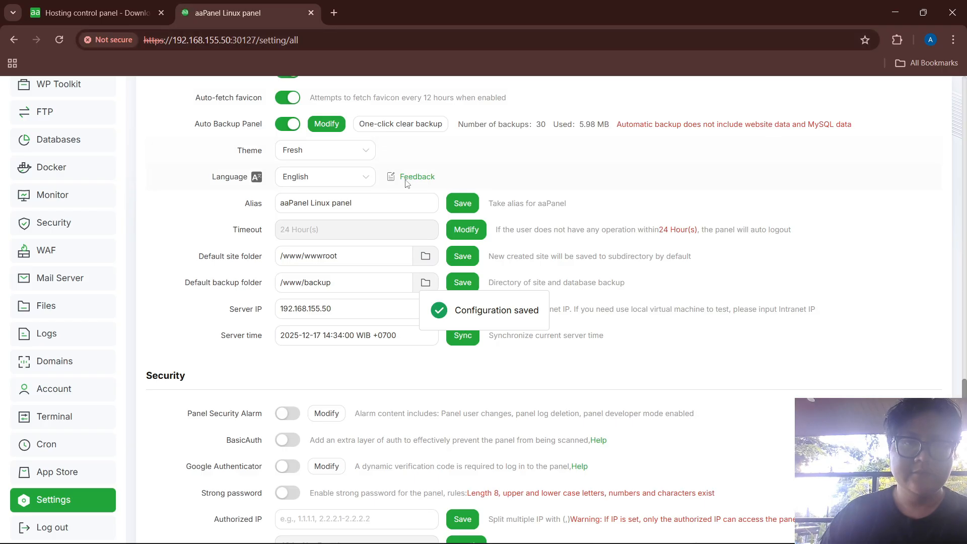
Scroll through the Settings page to review panel port 30127, SSL certificate and security options
scroll(425, 259, "down", 10)
scroll(386, 232, "up", 4)
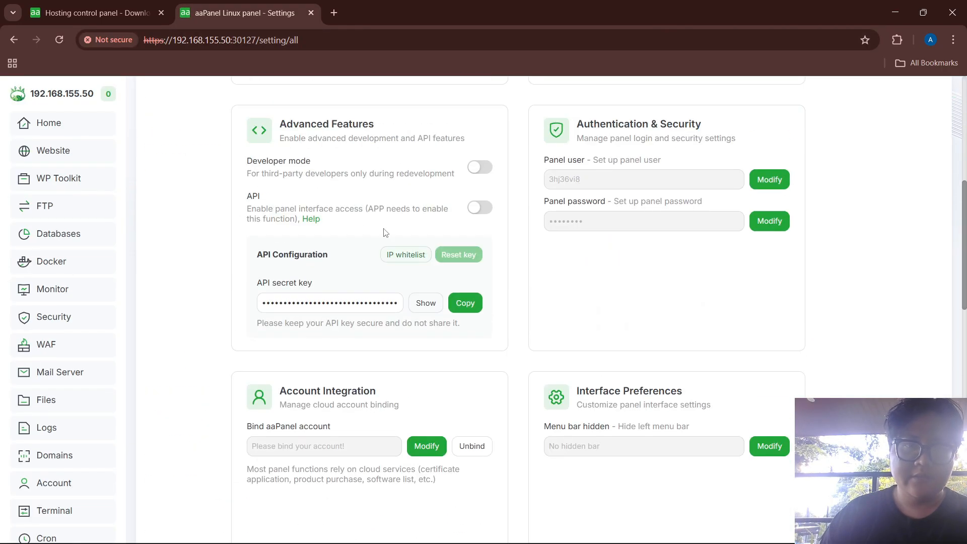
scroll(445, 317, "down", 7)
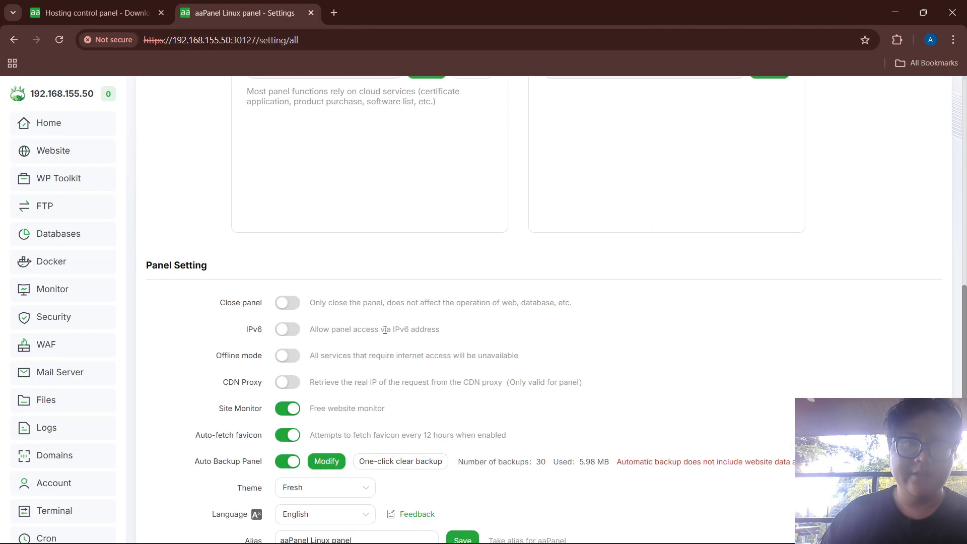
scroll(385, 328, "down", 7)
scroll(385, 322, "up", 14)
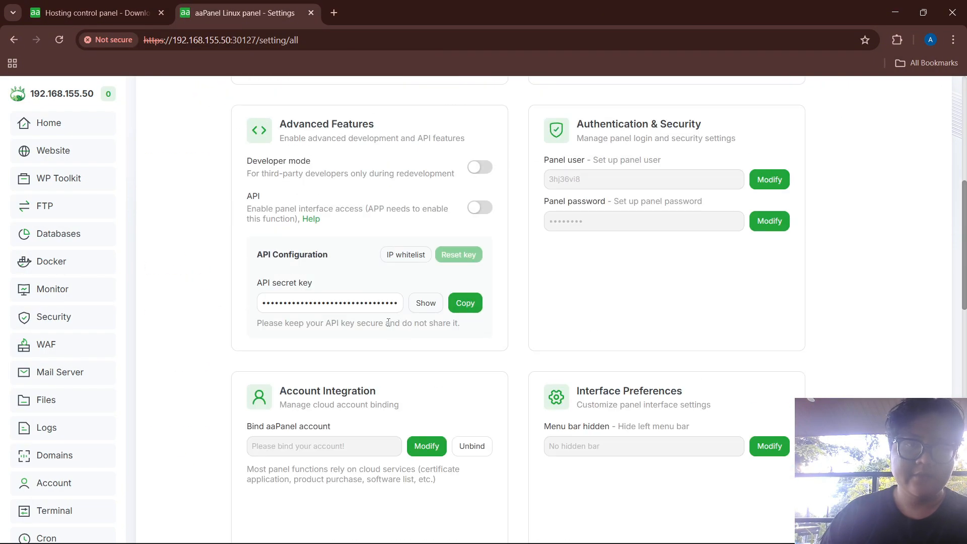
scroll(385, 316, "down", 14)
scroll(384, 315, "down", 2)
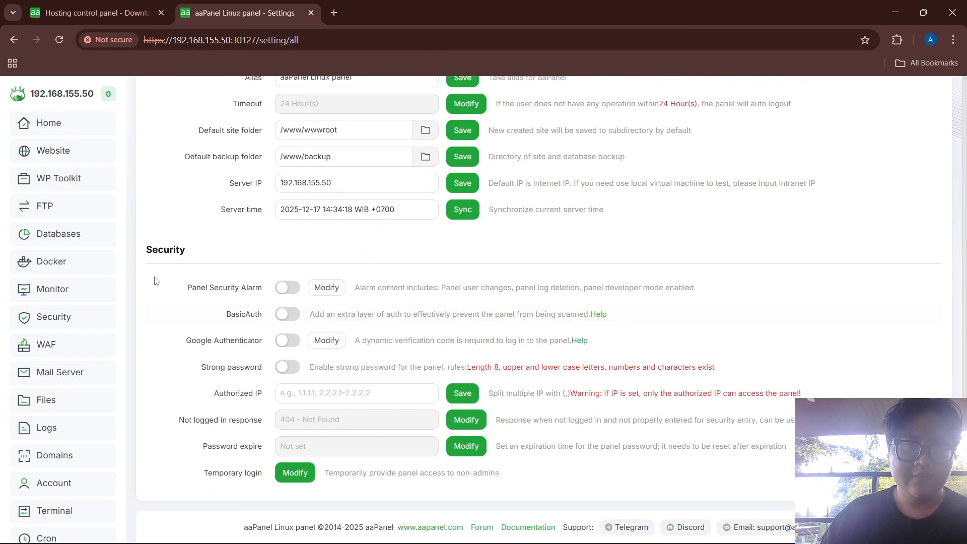
scroll(90, 453, "down", 2)
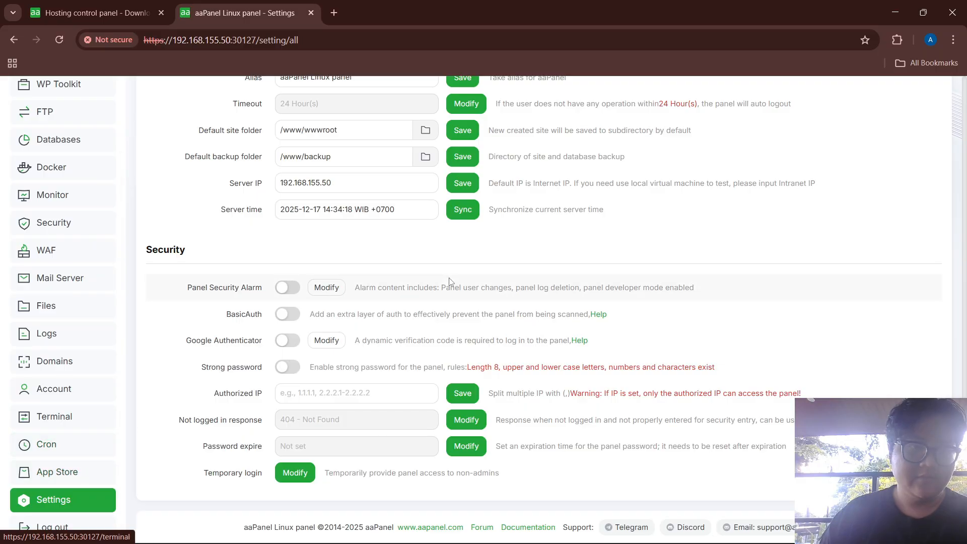
scroll(450, 281, "up", 20)
scroll(331, 235, "down", 2)
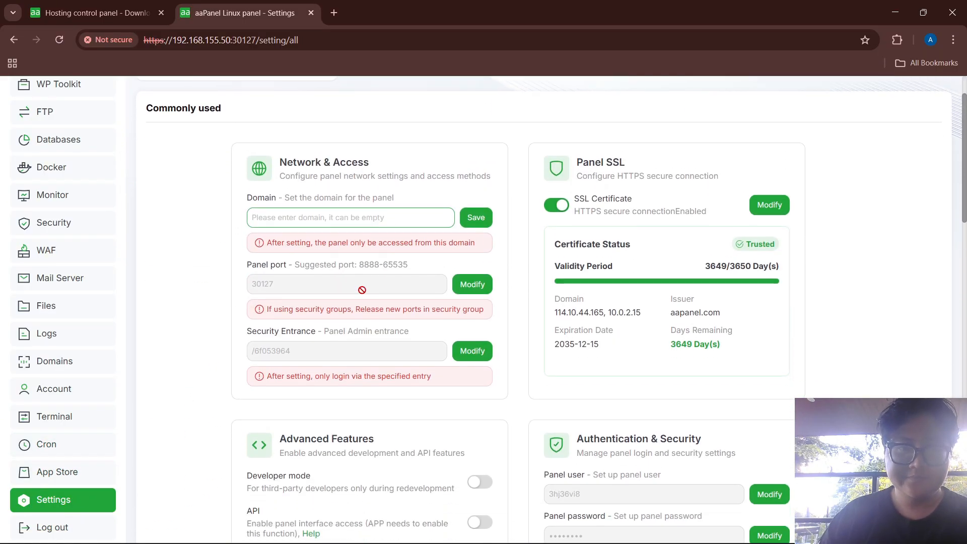
scroll(452, 320, "down", 4)
scroll(452, 320, "down", 4)
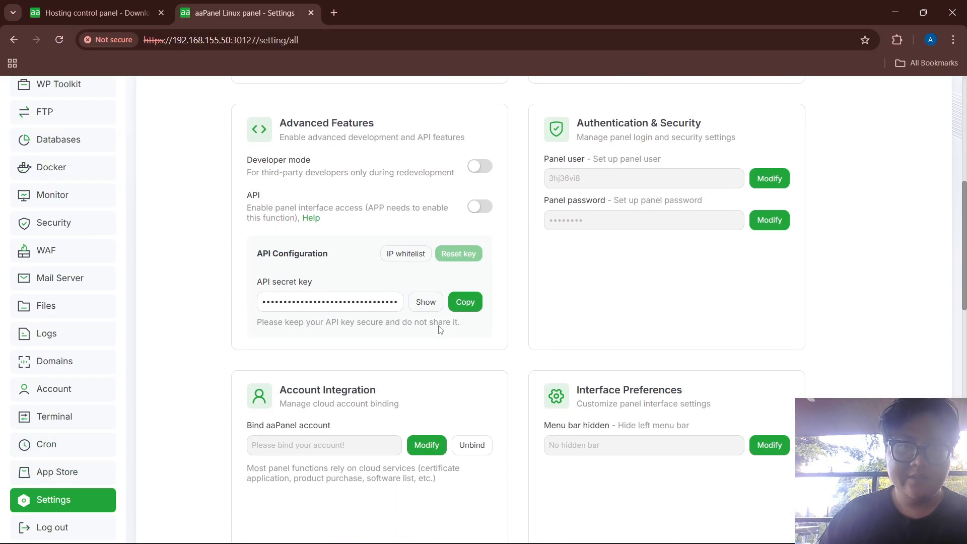
scroll(530, 309, "up", 6)
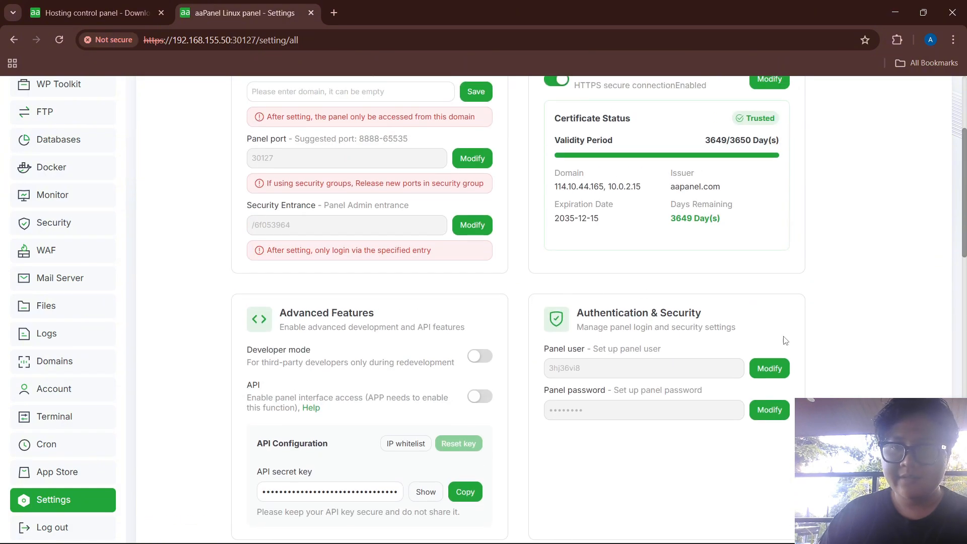
Open the panel password form and copy the current password from the credentials notes
left_click(782, 368)
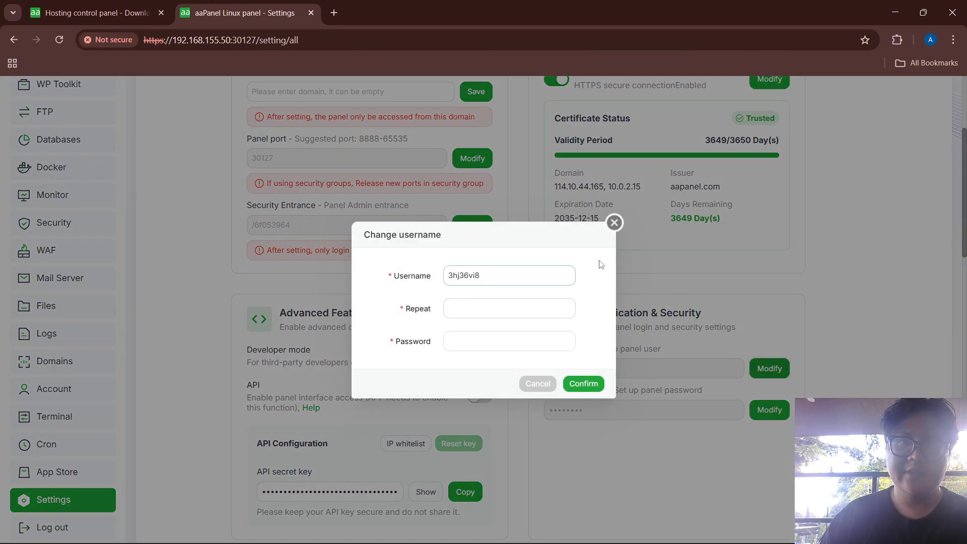
left_click(617, 223)
left_click(767, 408)
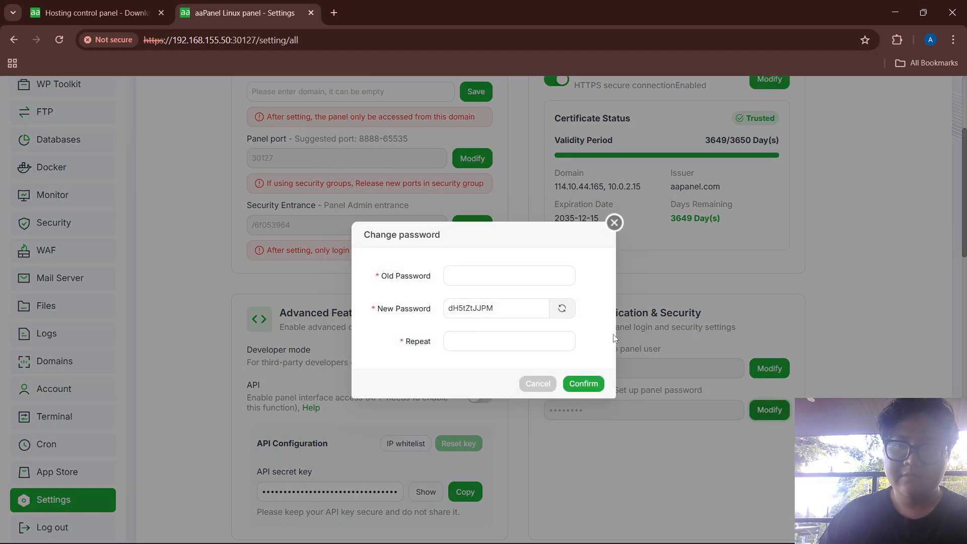
left_click(531, 276)
key("alt+Tab")
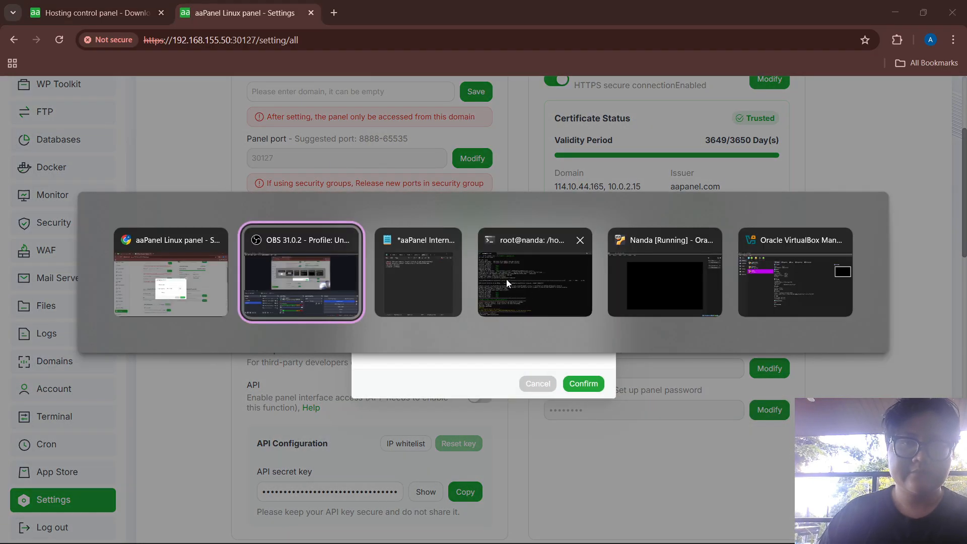
left_click(425, 296)
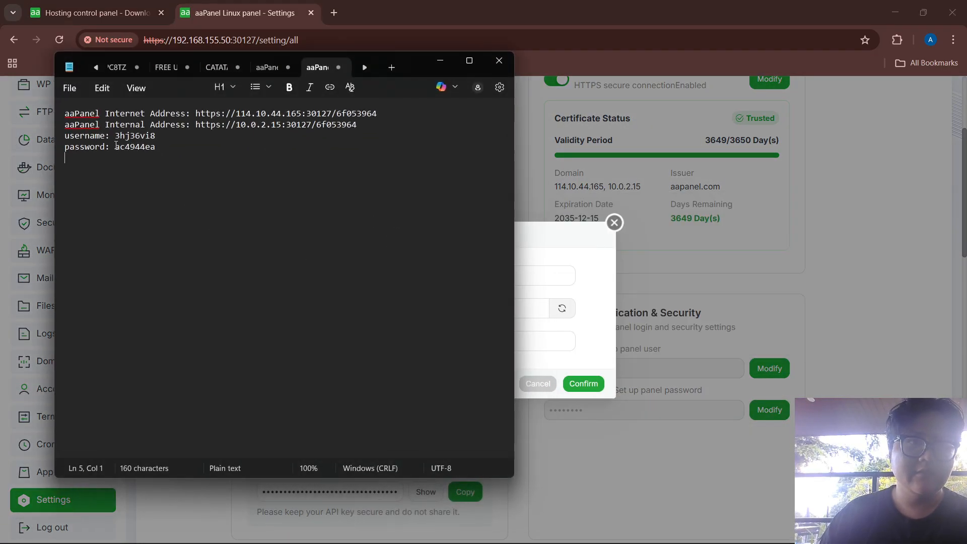
left_click_drag(116, 146, 152, 152)
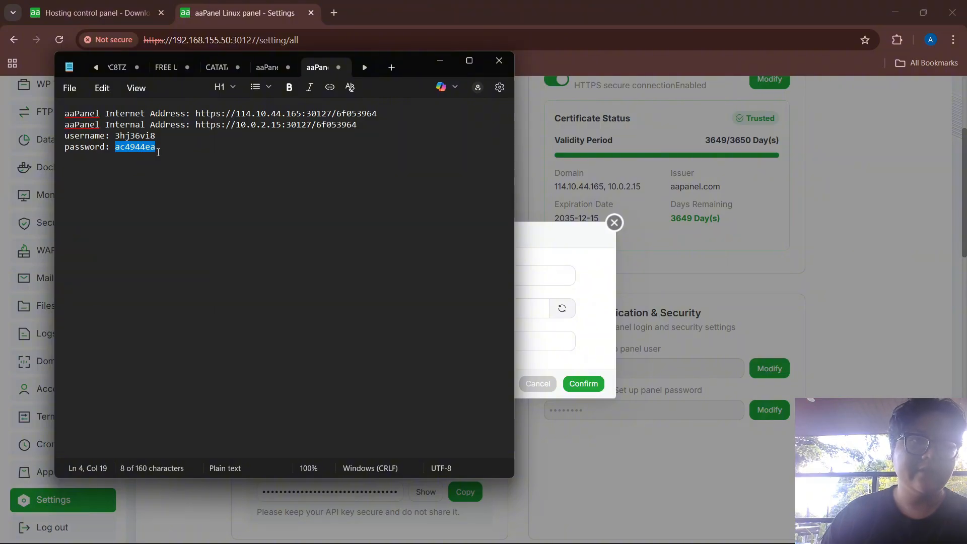
key("alt+Tab")
Paste the old password, enter and repeat the new password, and confirm the change
left_click(479, 276)
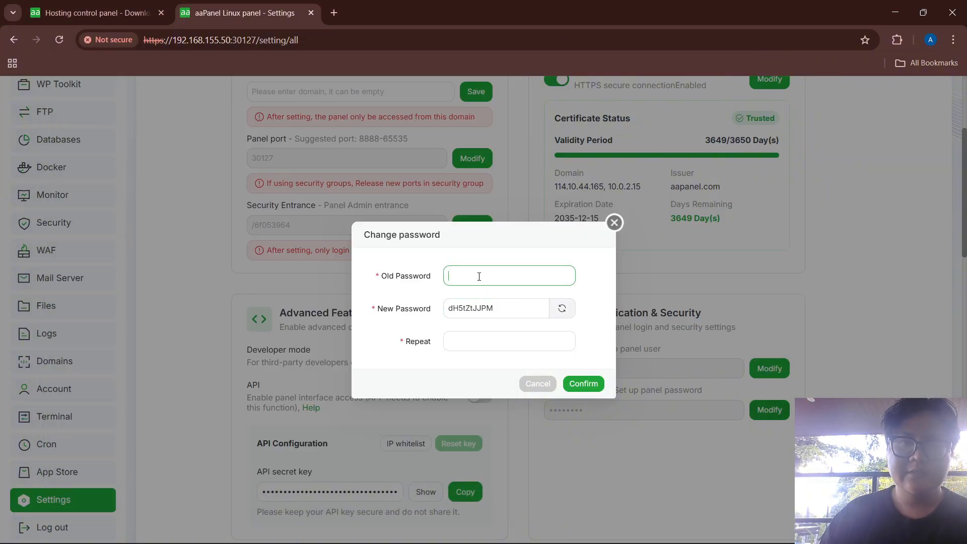
key("ctrl+v")
left_click_drag(498, 307, 446, 304)
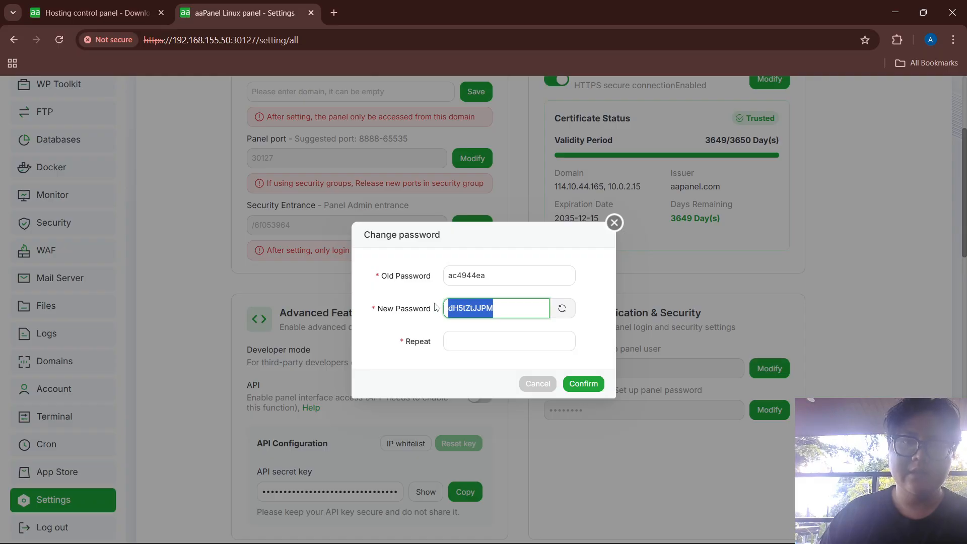
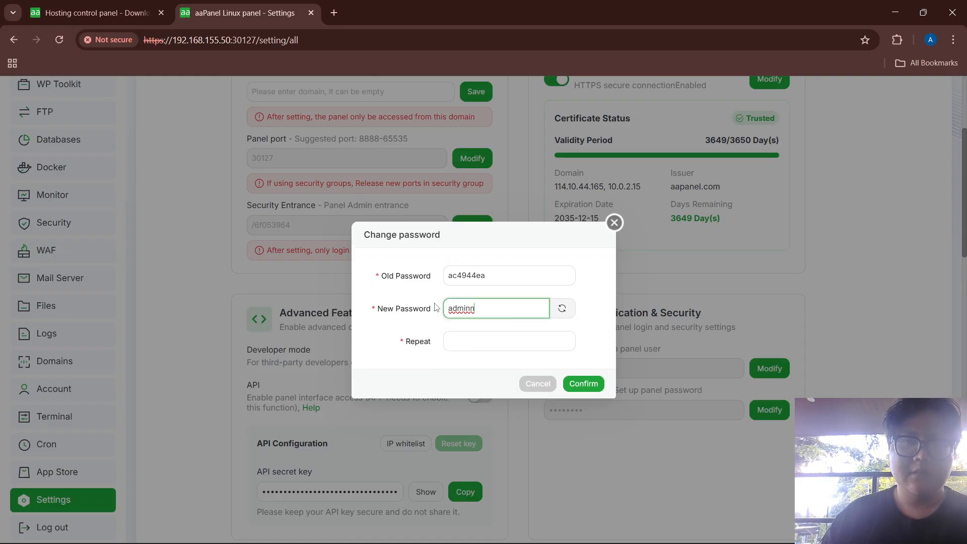
left_click(497, 341)
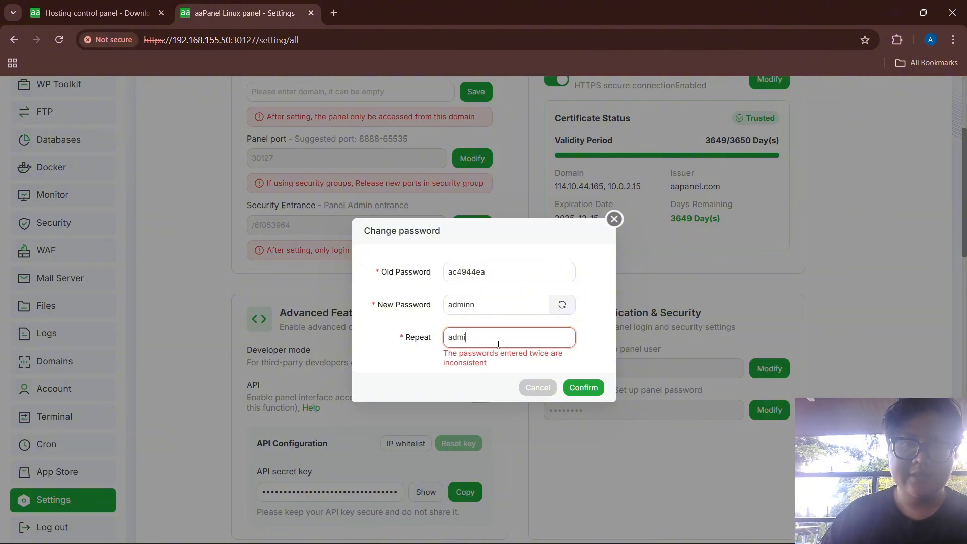
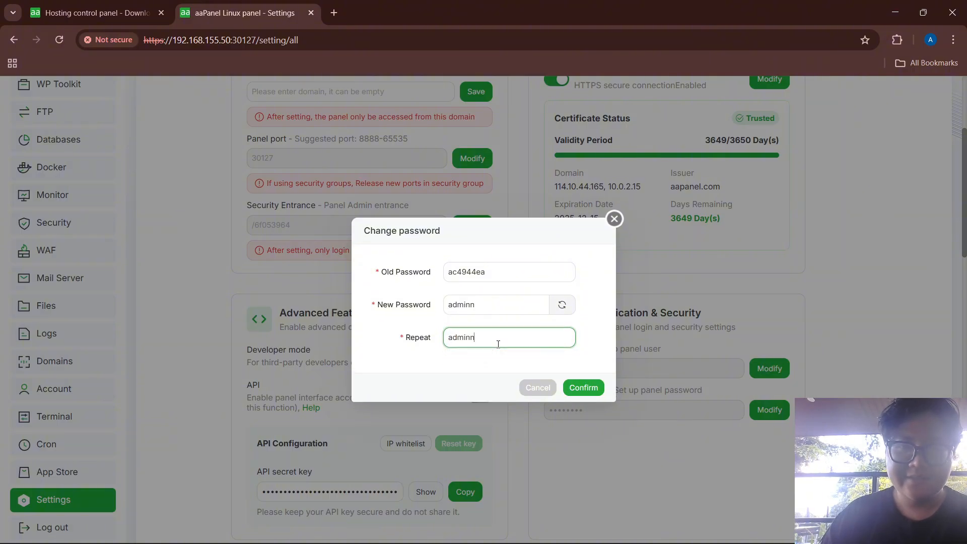
left_click(594, 384)
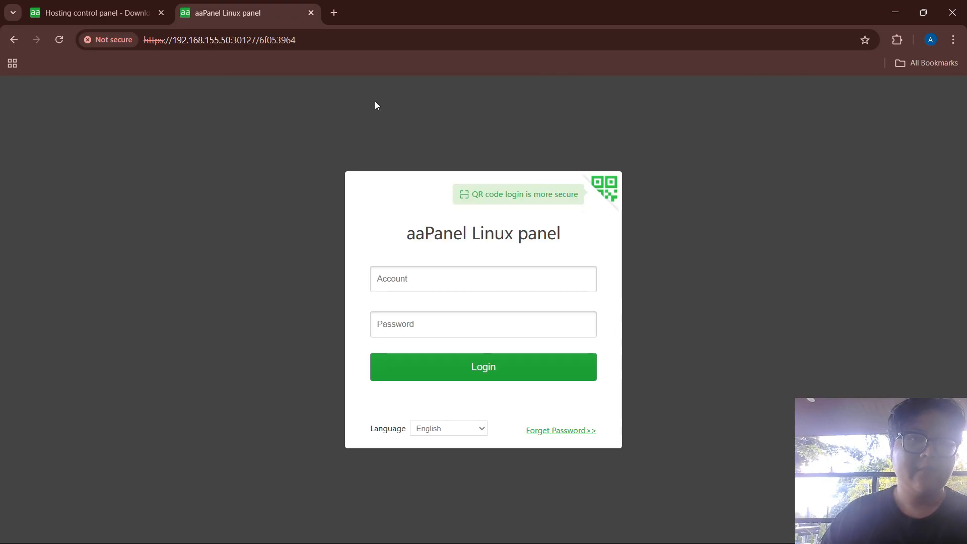
Copy the panel username from the credentials notes into the login page's Account field
left_click(432, 278)
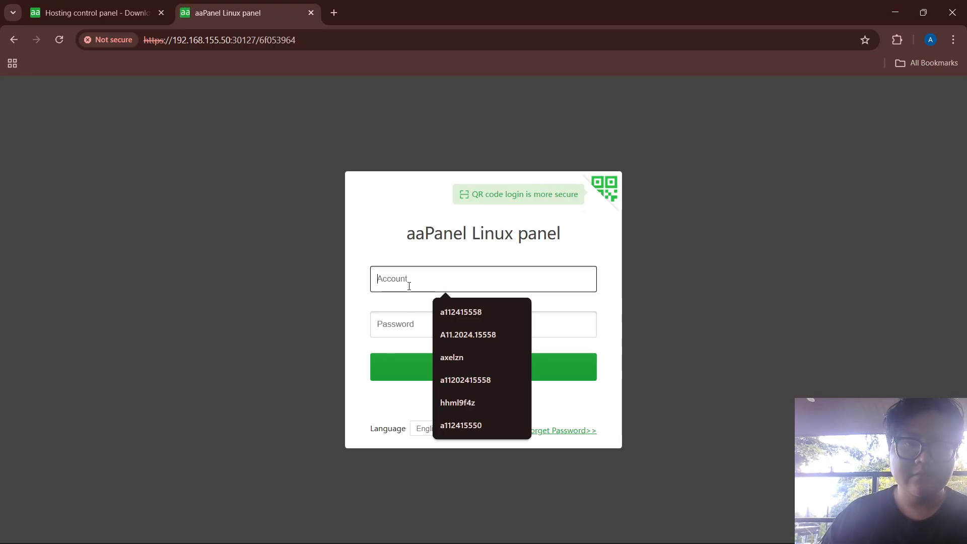
key("alt+Tab")
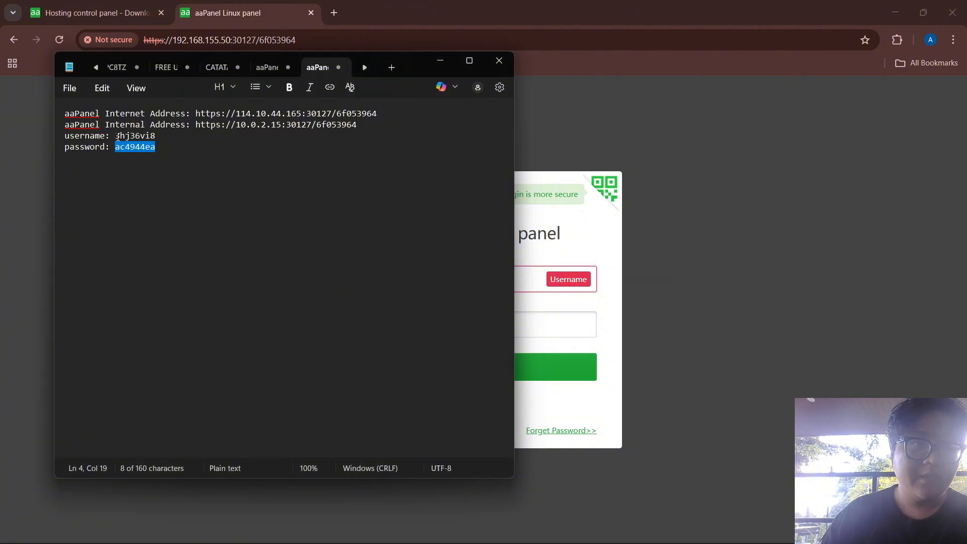
left_click_drag(117, 136, 148, 137)
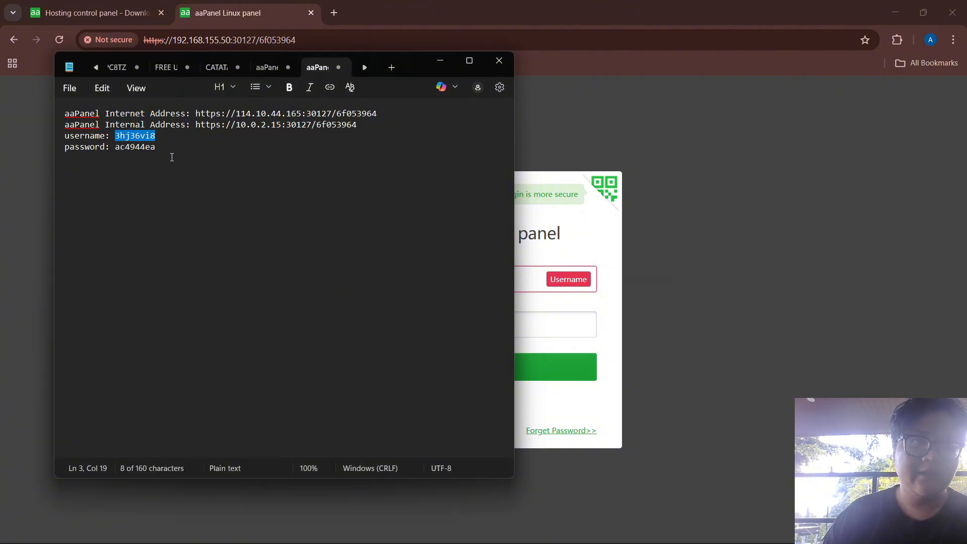
key("alt+Tab")
key("ctrl+v")
left_click(410, 327)
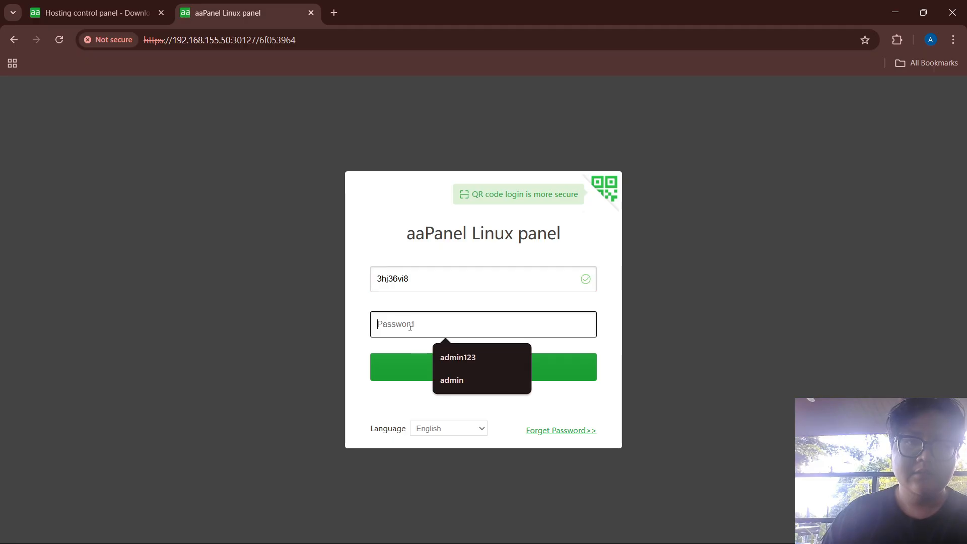
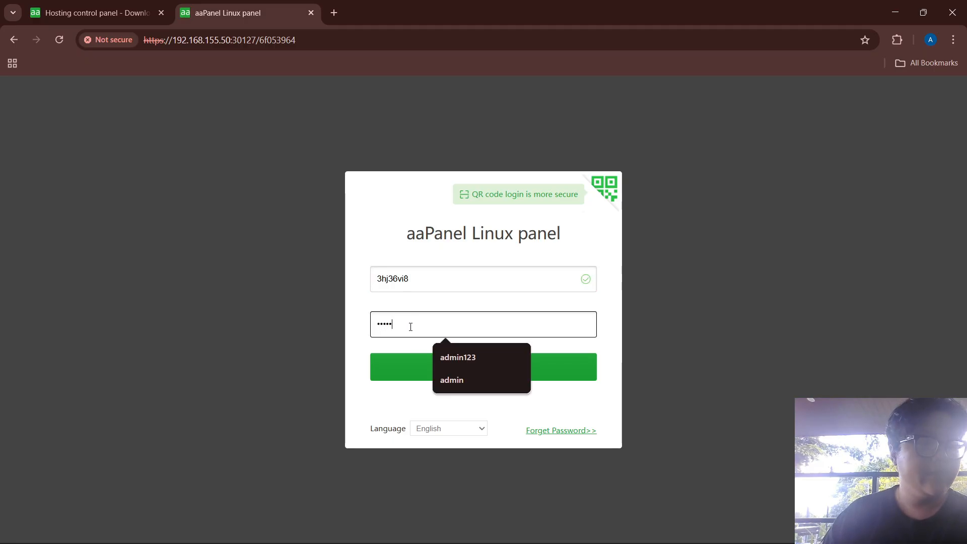
Finish entering the panel password and submit the aaPanel login form
type("•")
key("Return")
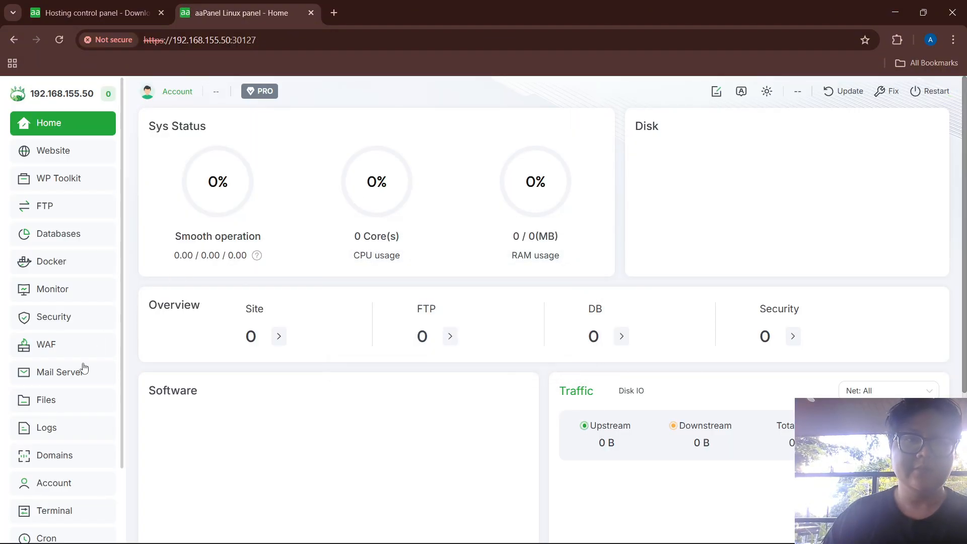
Under Settings > Authentication & Security, modify the panel user: enter the new username twice plus the panel password
scroll(52, 479, "down", 2)
left_click(52, 499)
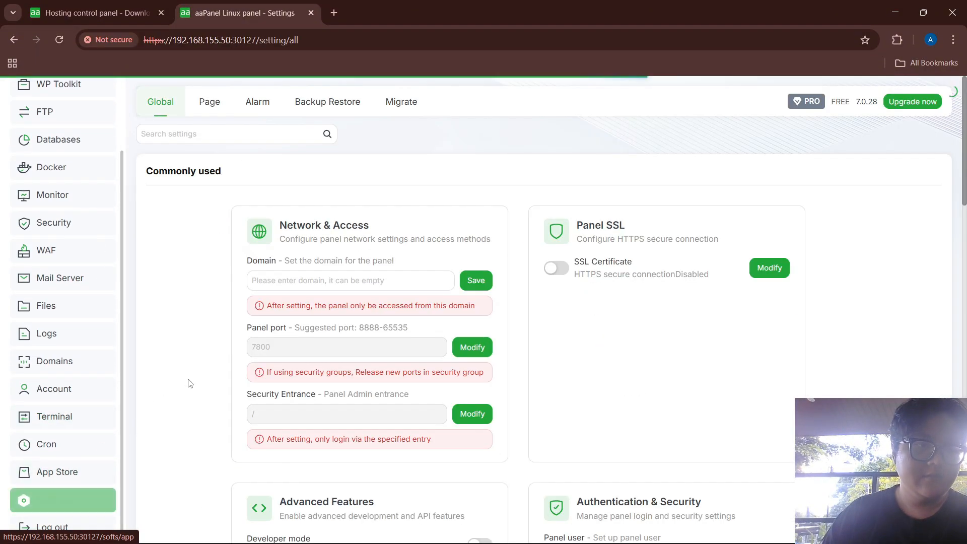
scroll(660, 248, "down", 7)
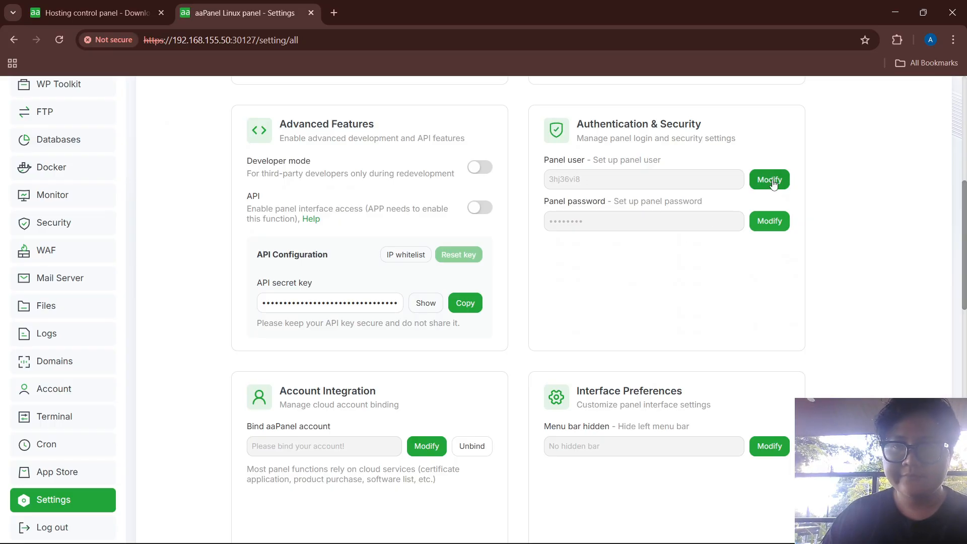
left_click(770, 180)
left_click_drag(507, 274, 359, 277)
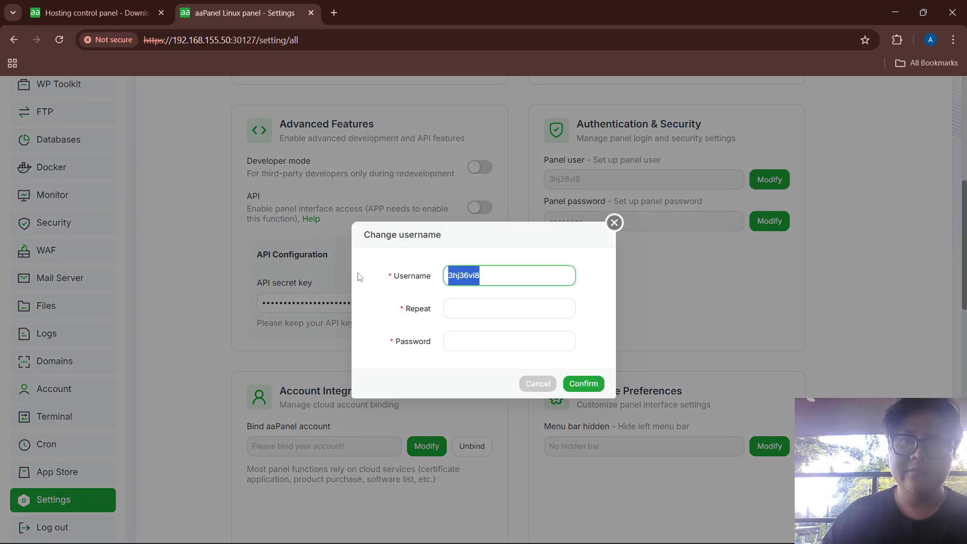
type("nanda")
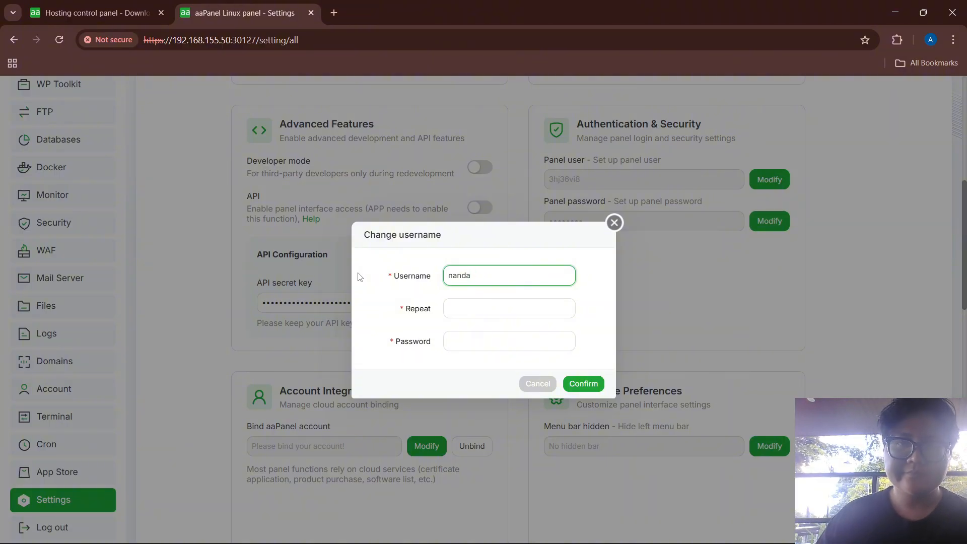
left_click(466, 306)
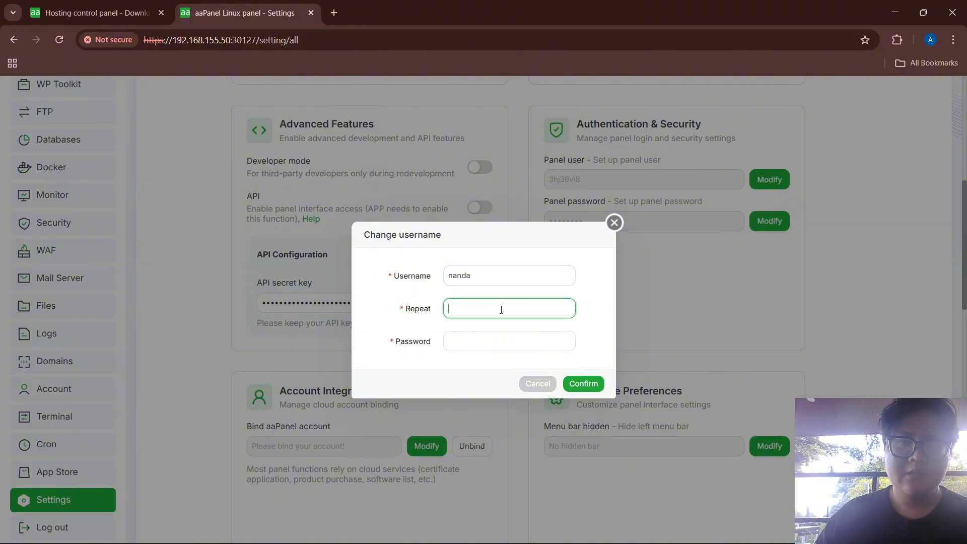
type("nanda")
key("Tab")
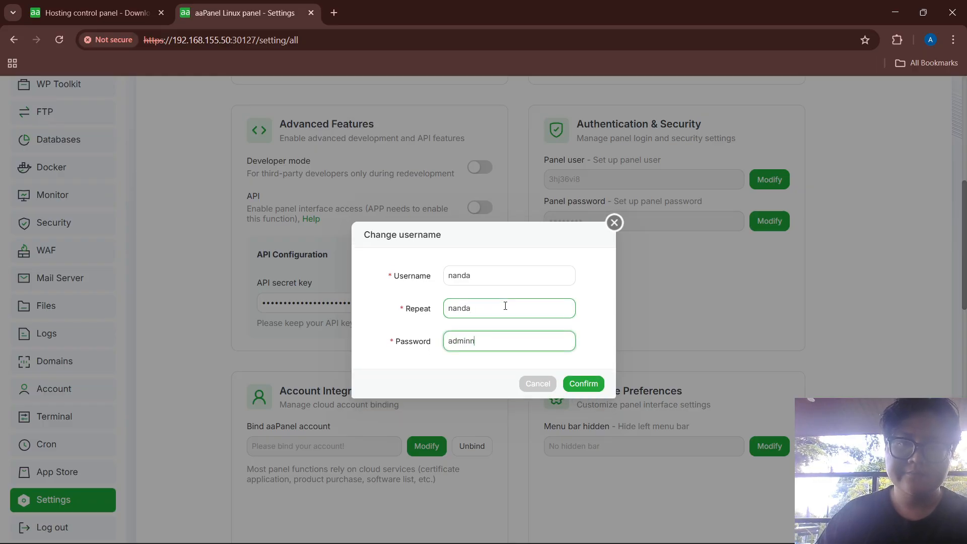
left_click(574, 384)
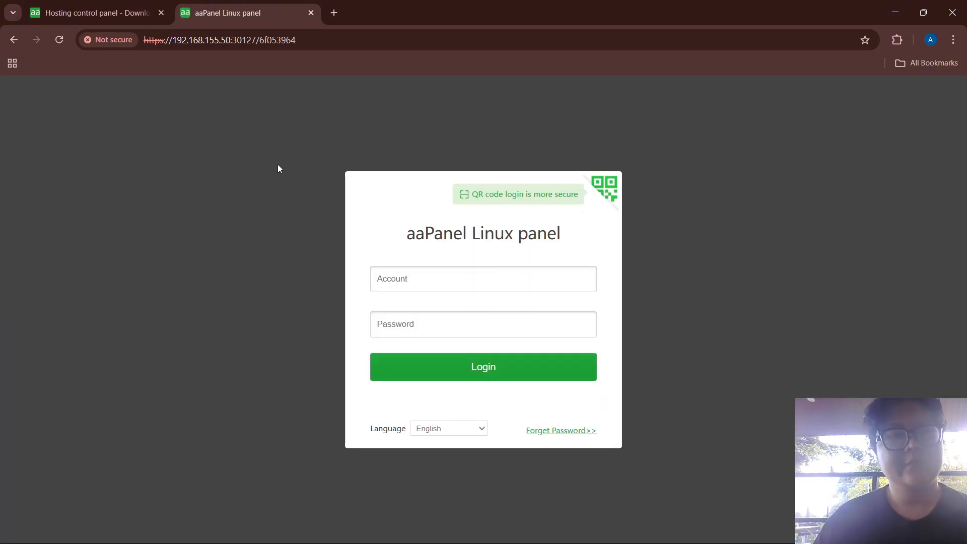
Sign in with the new username and password, then scroll the Home dashboard
left_click(453, 277)
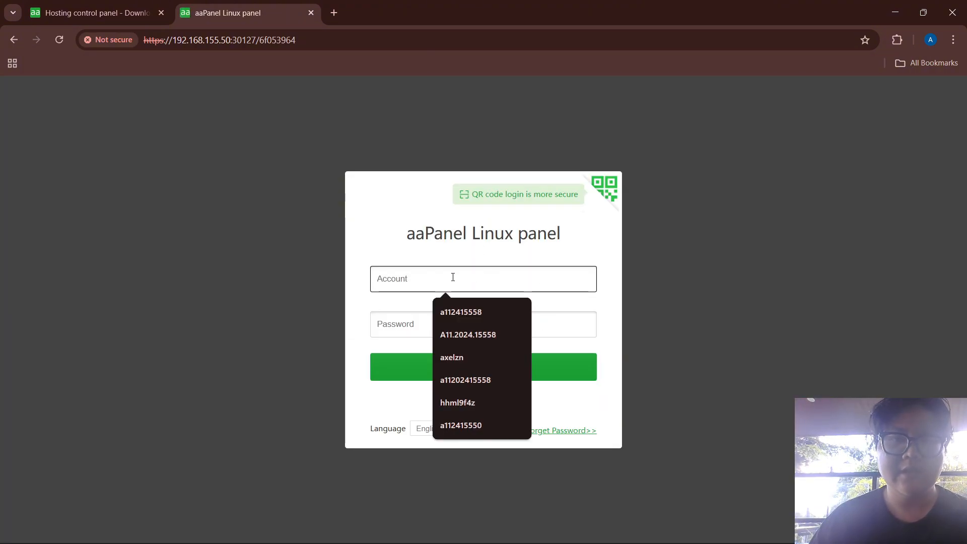
type("nanda")
key("Tab")
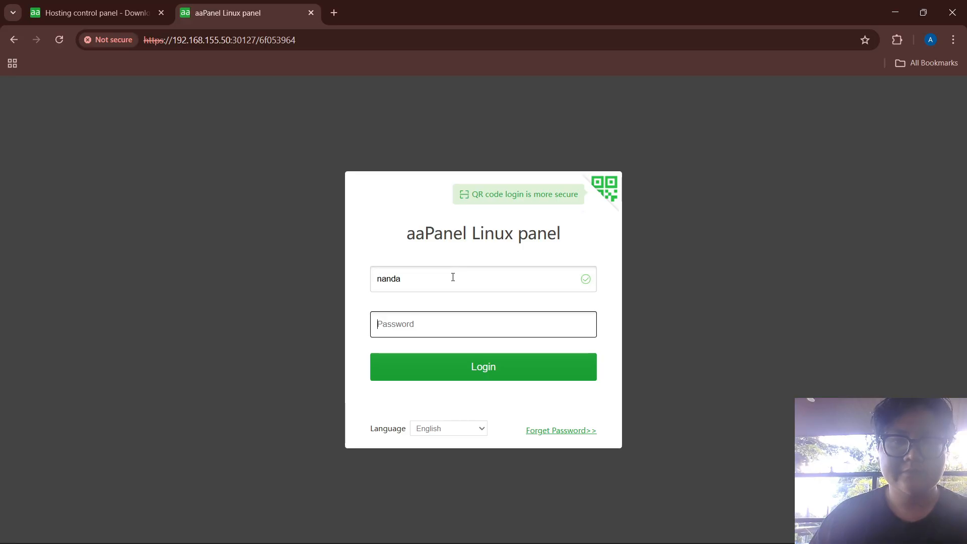
key("Return")
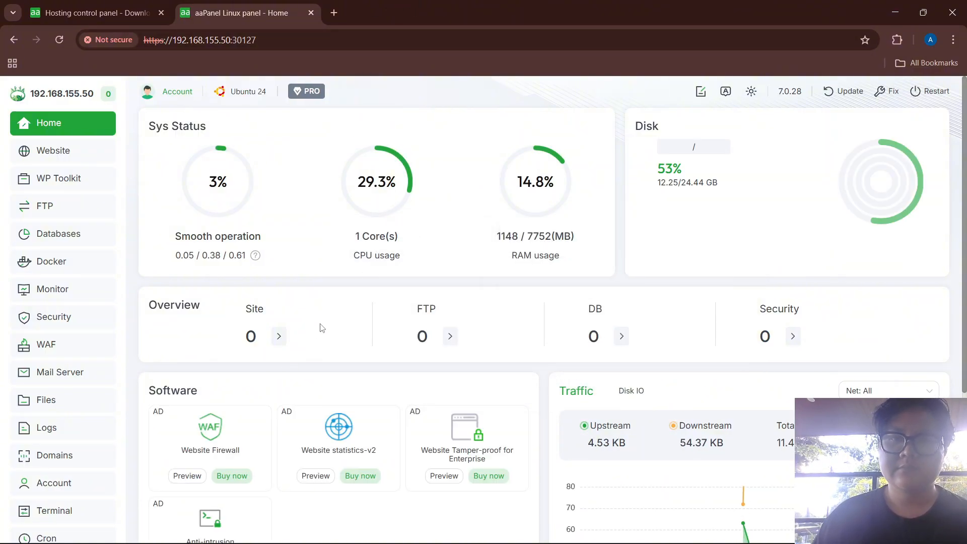
scroll(328, 348, "down", 1)
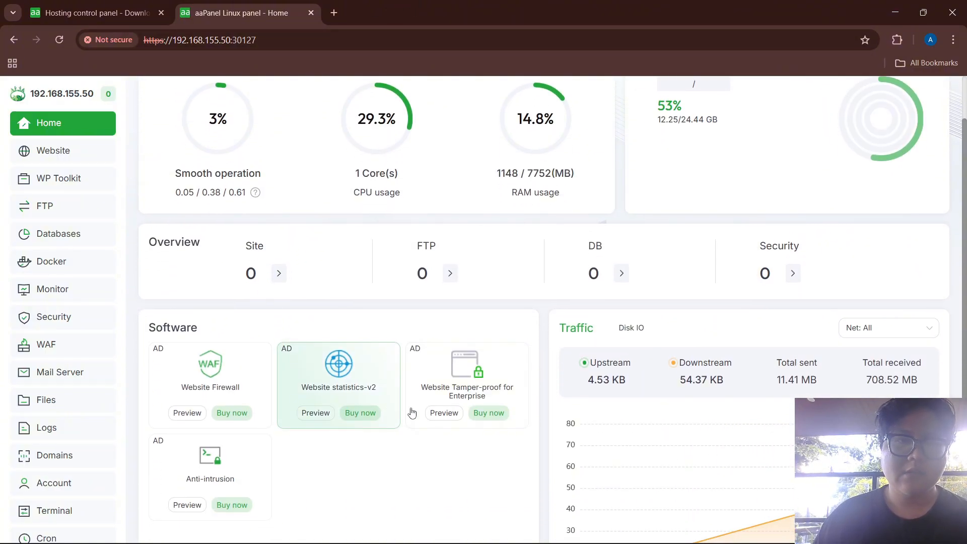
Close Chrome and power off the running Ubuntu VM
left_click(952, 12)
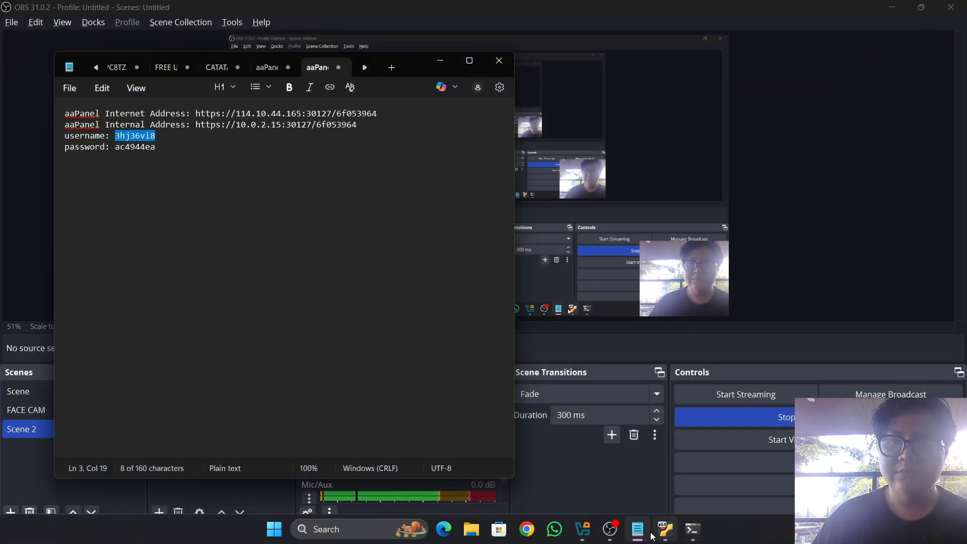
left_click(665, 528)
left_click(950, 7)
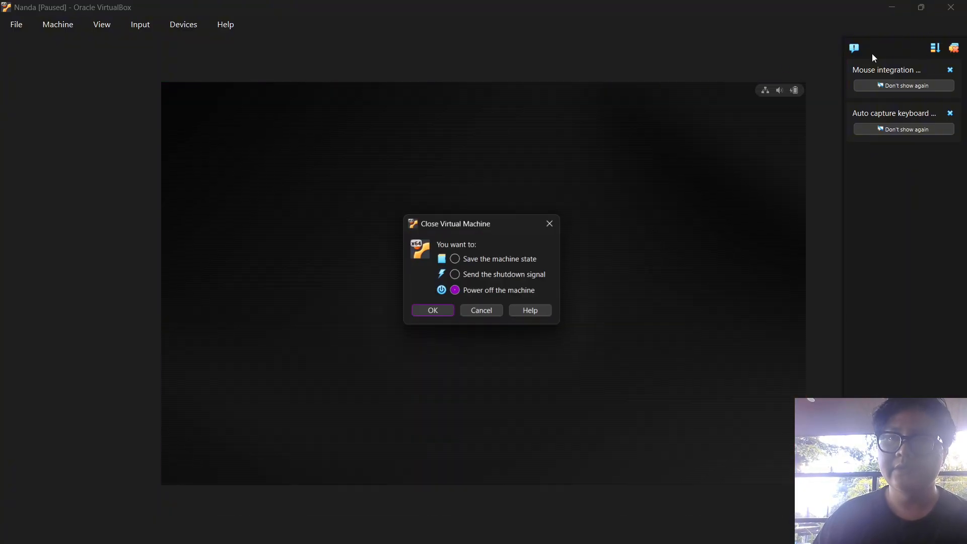
key("Return")
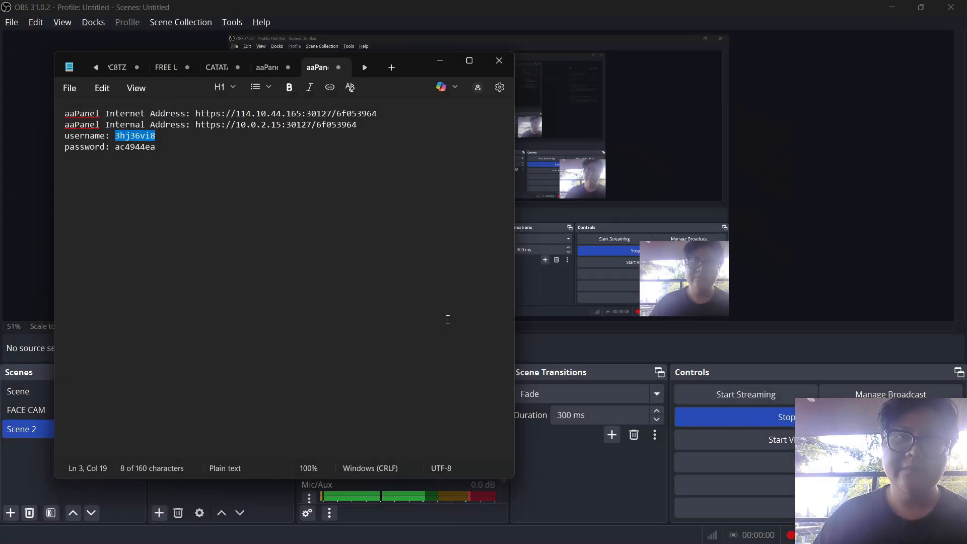
Clone the Ubuntu VM into E:\VIRTUALBOX, generating new MAC addresses for all network adapters
left_click(596, 529)
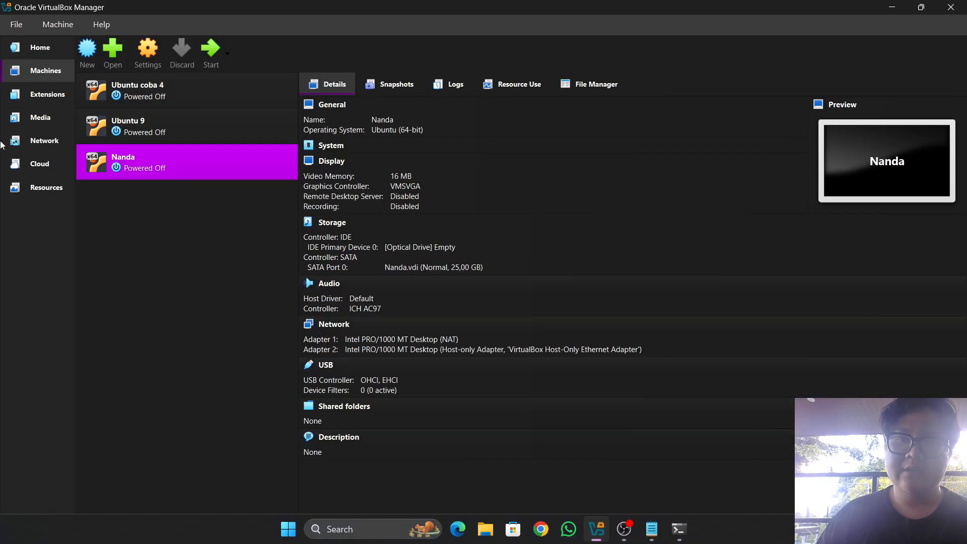
right_click(157, 158)
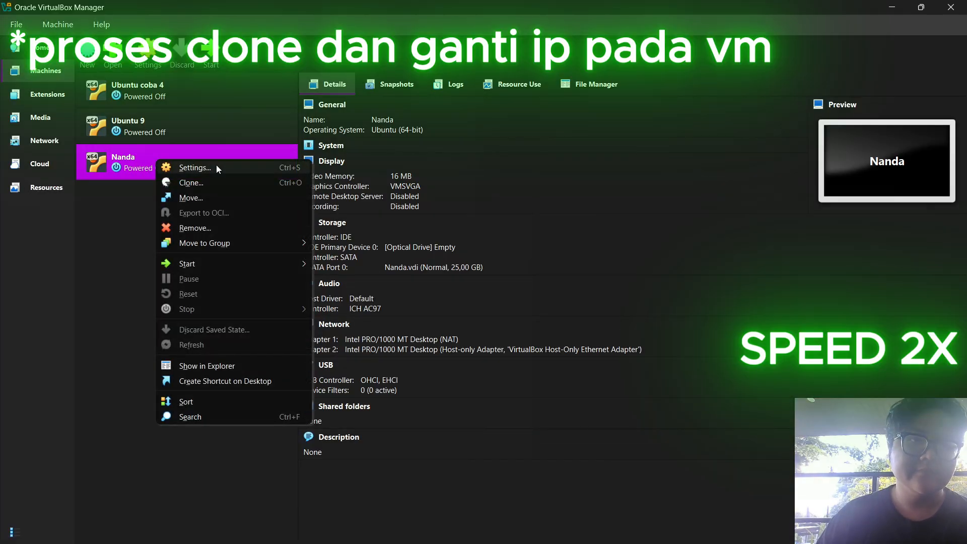
left_click(217, 182)
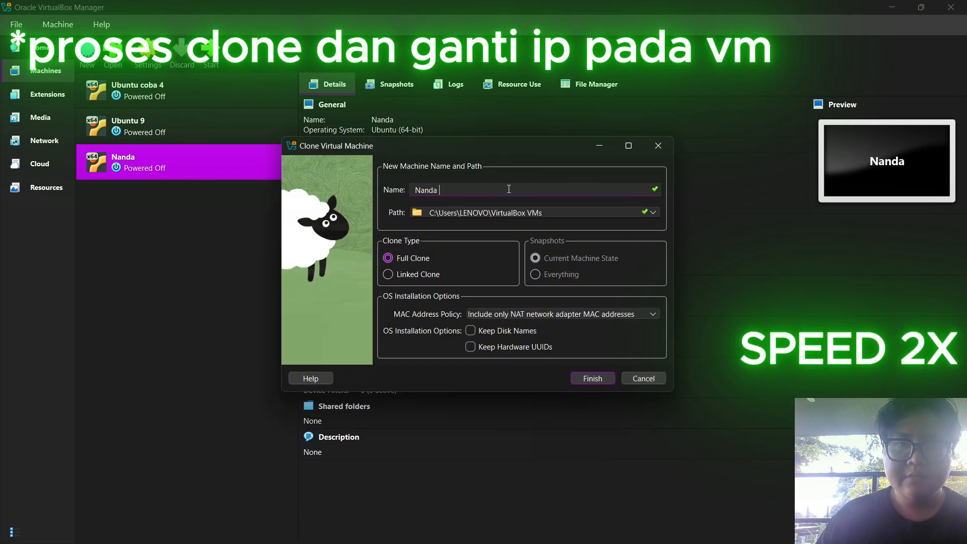
left_click(652, 213)
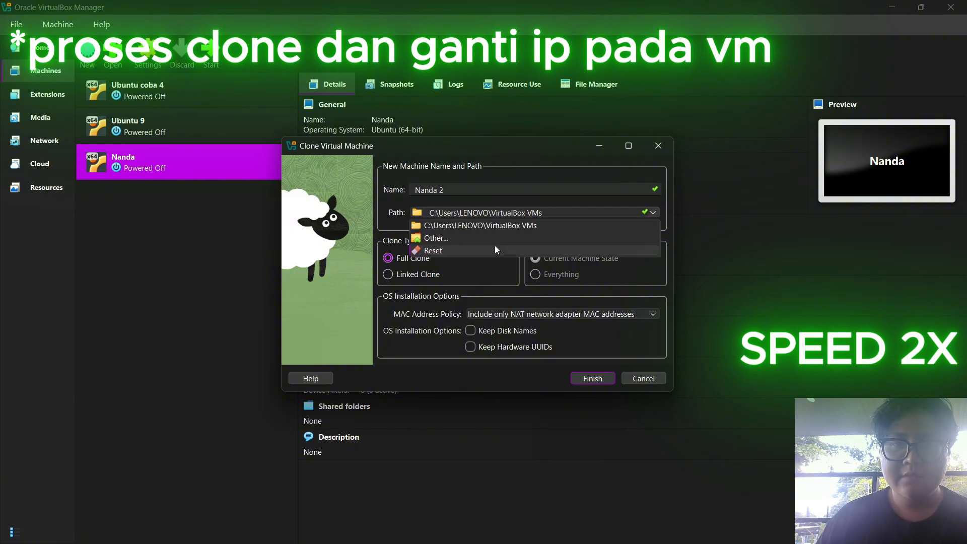
left_click(495, 246)
double_click(470, 381)
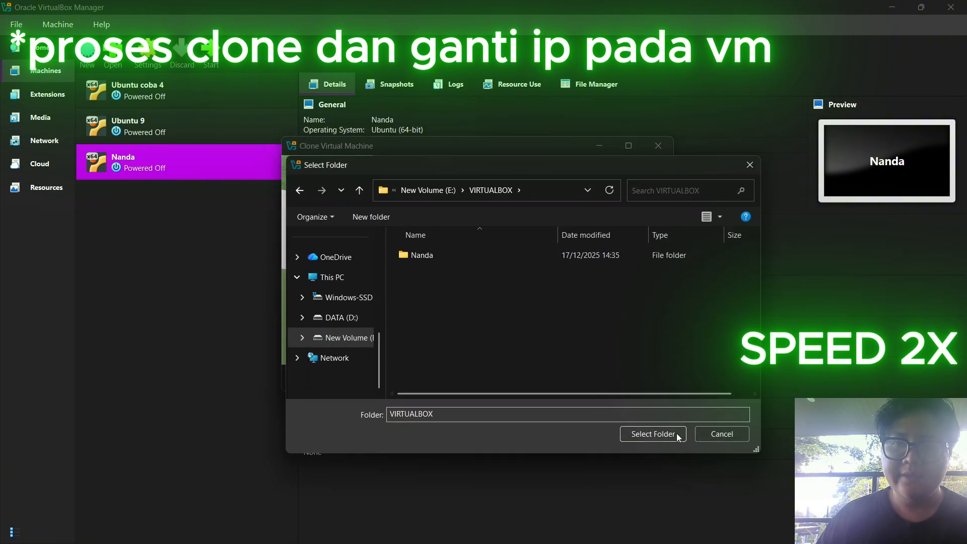
left_click(676, 433)
left_click(550, 313)
left_click(491, 349)
left_click(592, 378)
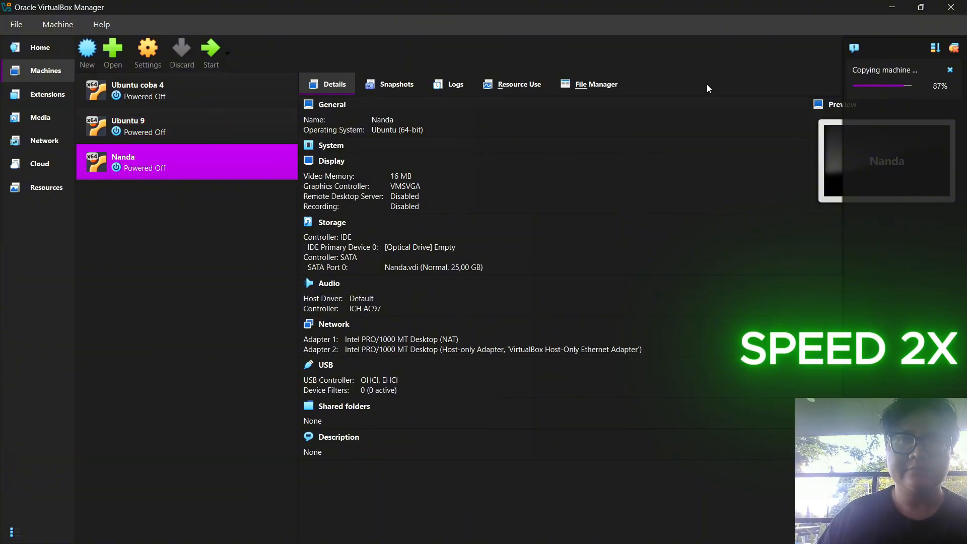
right_click(132, 192)
Clone Nanda 2 into E:\VIRTUALBOX with new MAC addresses, producing Nanda 3
left_click(184, 216)
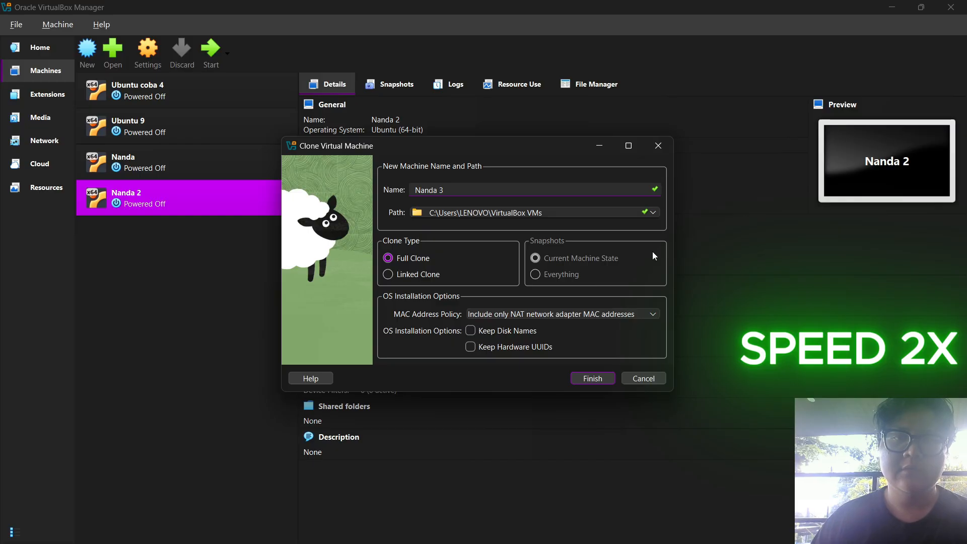
left_click(653, 212)
left_click(438, 237)
left_click(340, 337)
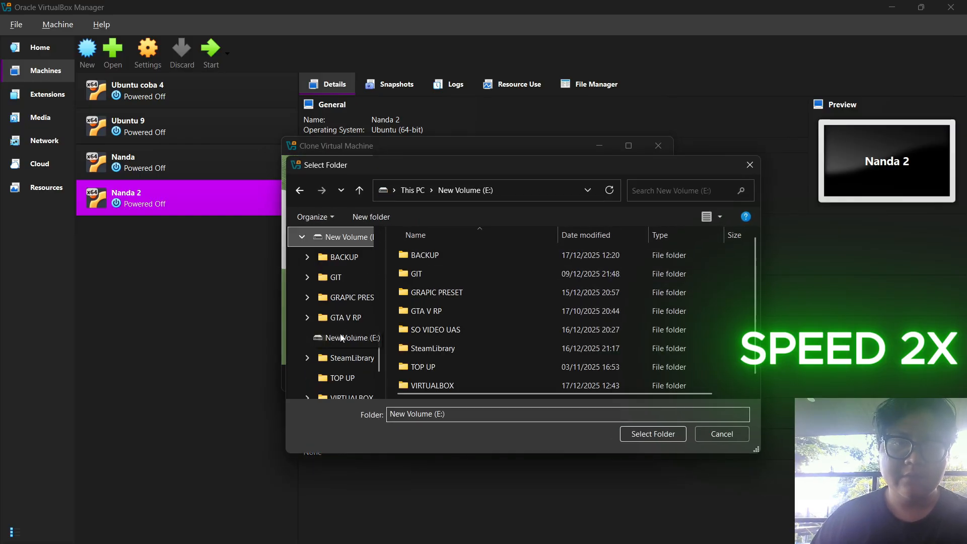
double_click(432, 384)
left_click(653, 433)
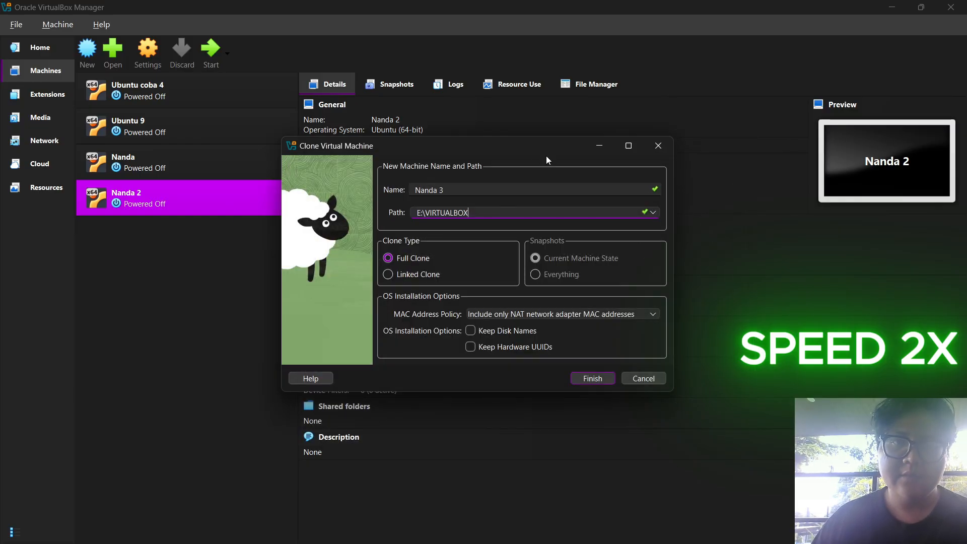
left_click(513, 316)
left_click(489, 347)
left_click(593, 379)
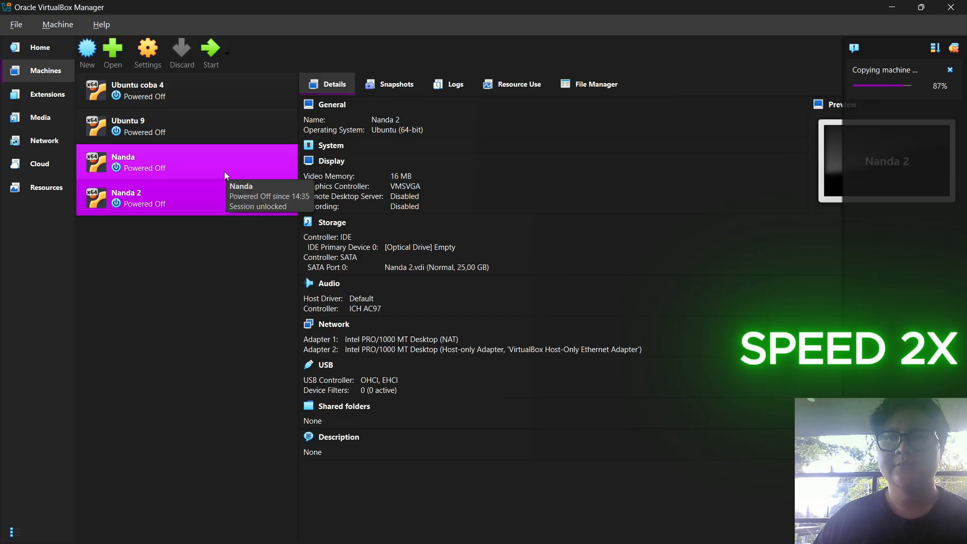
left_click(190, 189)
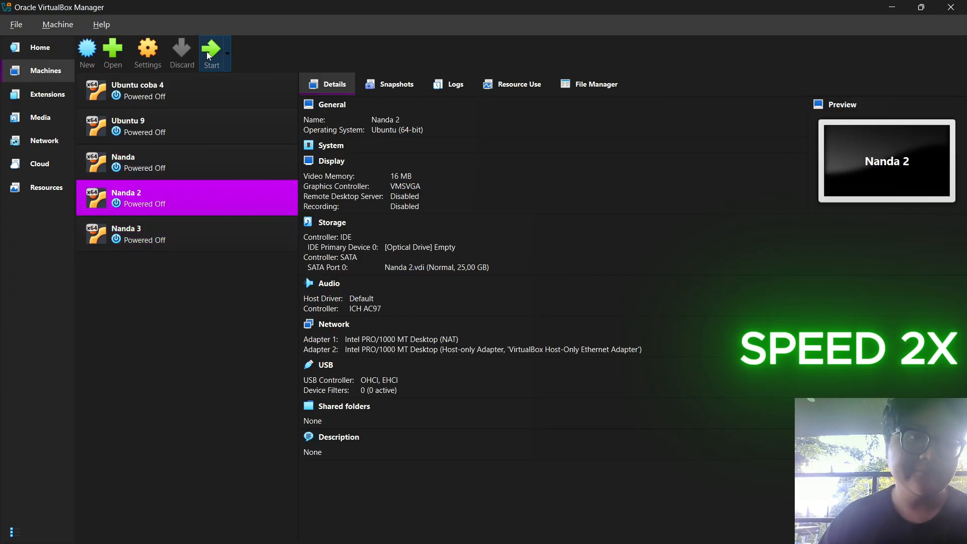
Boot Nanda 2 and sign in to its Ubuntu desktop
left_click(169, 237, "shift")
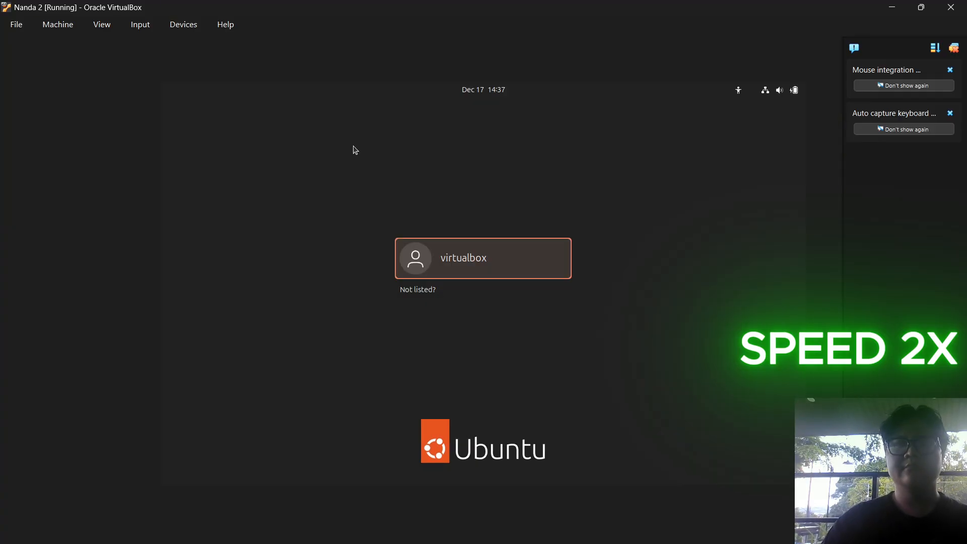
key("Return")
type("•")
key("Return")
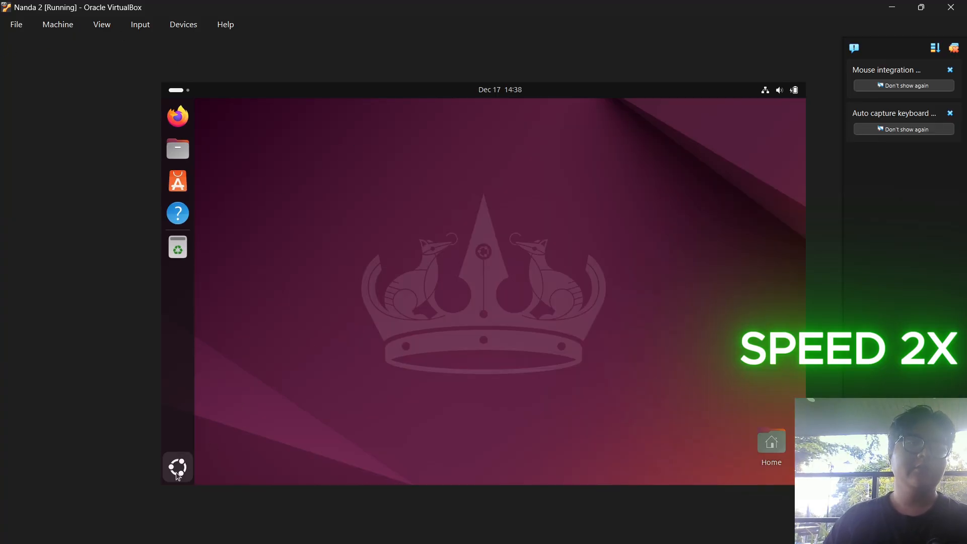
Open a terminal and list the network interfaces with ip a
left_click(177, 467)
left_click(600, 246)
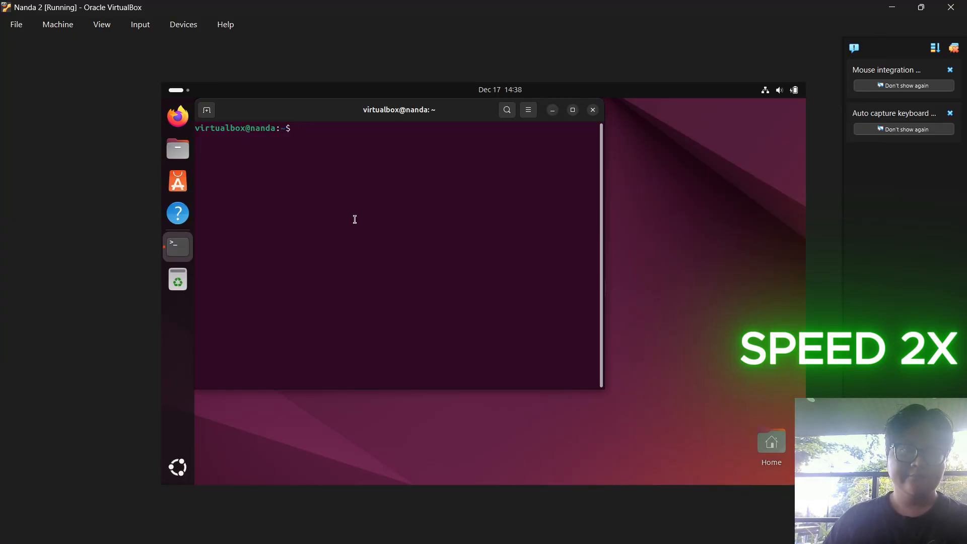
type("ip a")
key("Return")
In nmtui, change the Host-only connection's address from 192.168.155.50/24 to 192.168.155.51/24
type("nmtui")
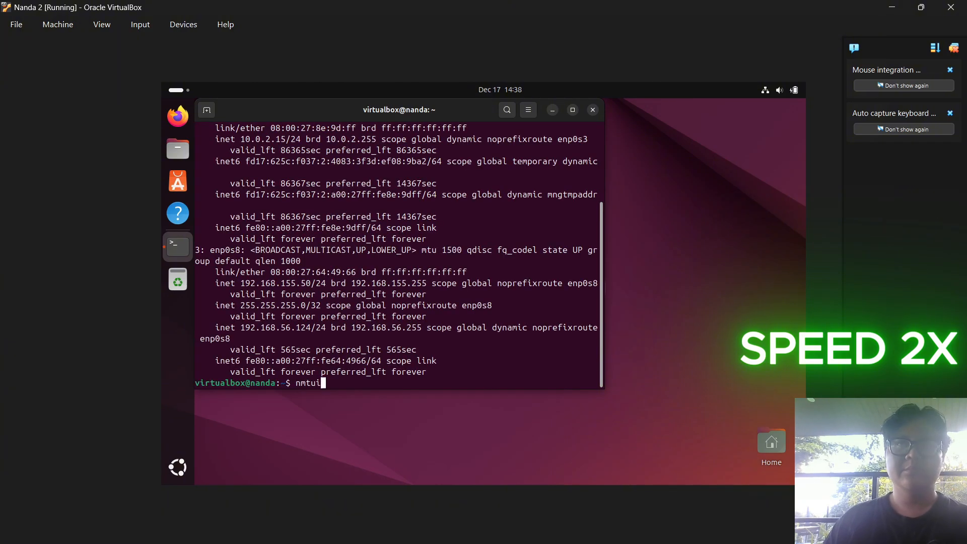
key("Return")
key("Return")
key("Down")
key("Return")
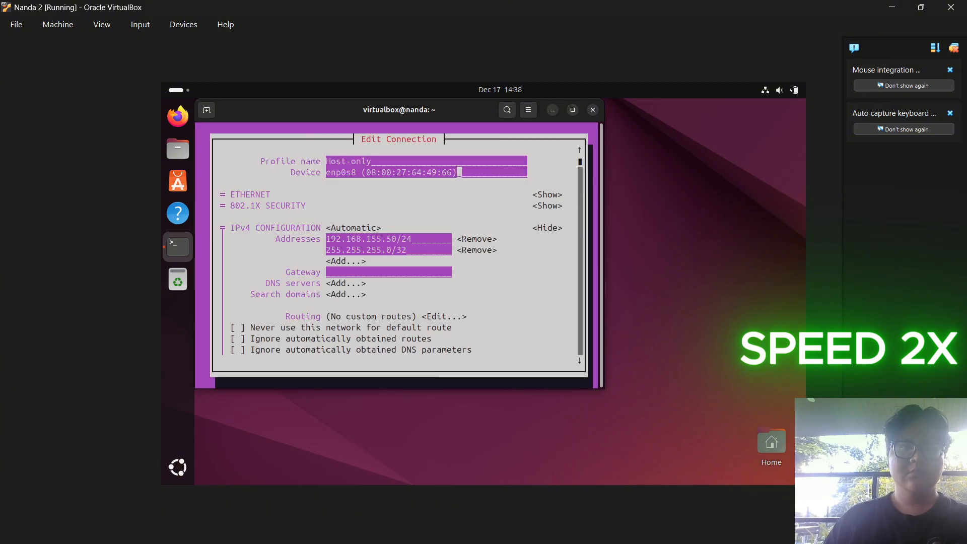
key("Down")
key("Down")
key("Down")
key("Down")
key("Left")
key("Left")
key("Left")
key("BackSpace")
type("1")
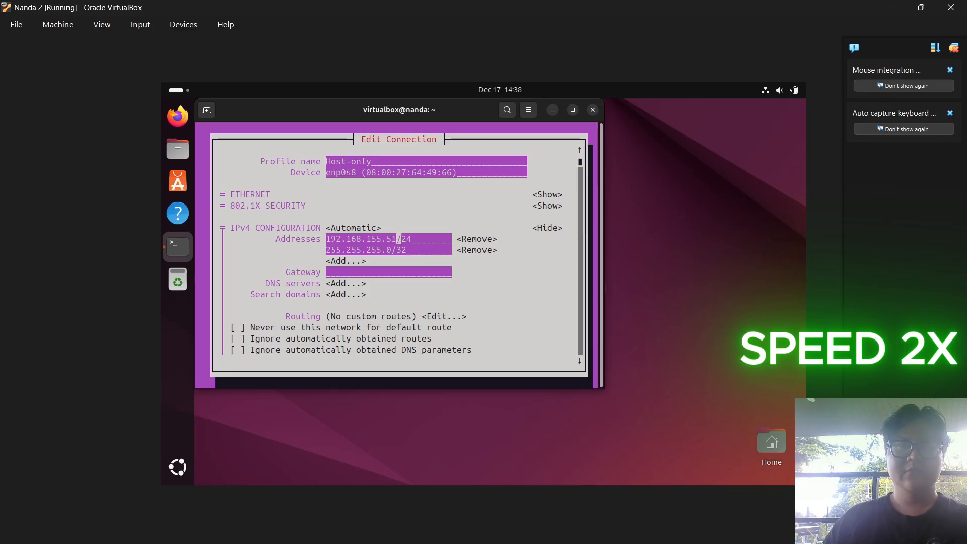
key("Down")
key("Down")
key("Down")
key("Down")
key("Down")
key("Down")
key("Down")
key("Down")
key("Down")
key("Down")
key("Down")
key("Down")
key("Down")
key("Down")
key("Down")
key("Down")
key("Down")
key("Down")
key("Return")
key("Right")
key("Down")
key("Down")
key("Down")
key("Return")
Deactivate and reactivate the Host-only connection, quit nmtui, and confirm .51 with ip a
key("Down")
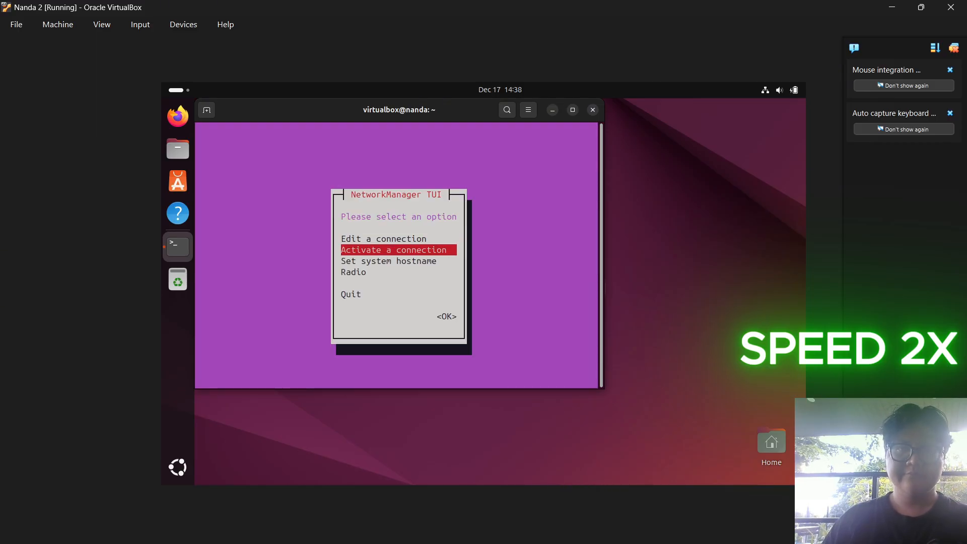
key("Return")
key("Down")
key("Return")
key("Return")
key("Right")
key("Down")
key("Return")
key("Down")
key("Down")
key("Down")
key("Return")
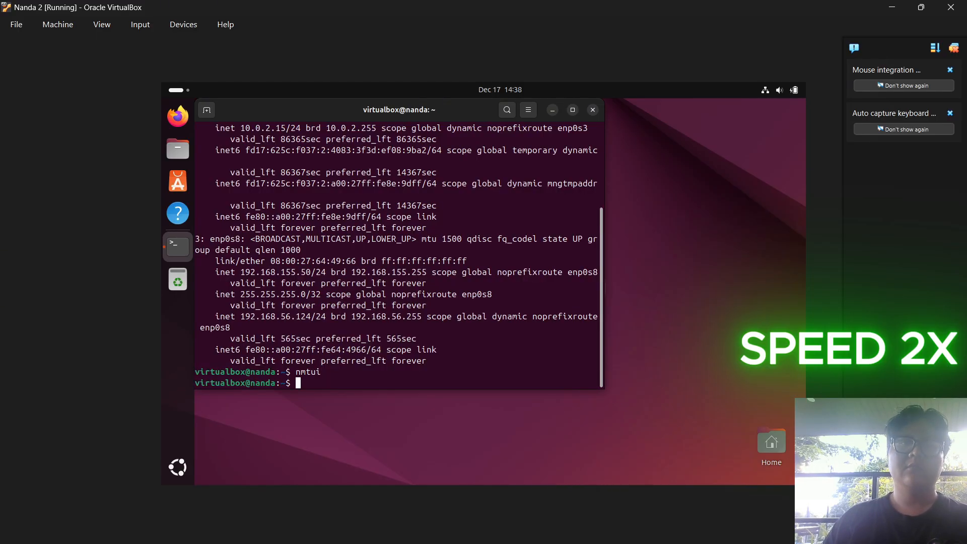
type("ip a")
key("Return")
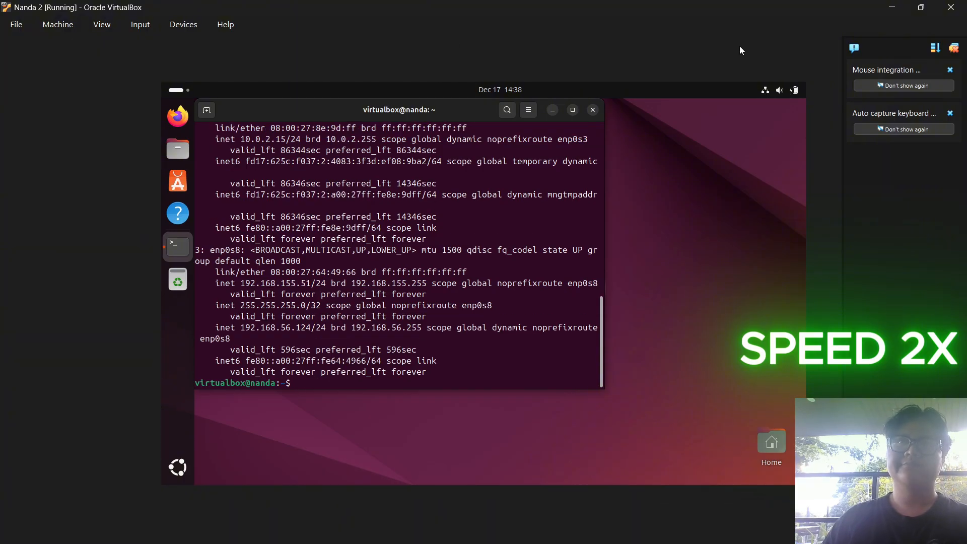
Start Nanda 3 and sign in as the virtualbox user
left_click(582, 529)
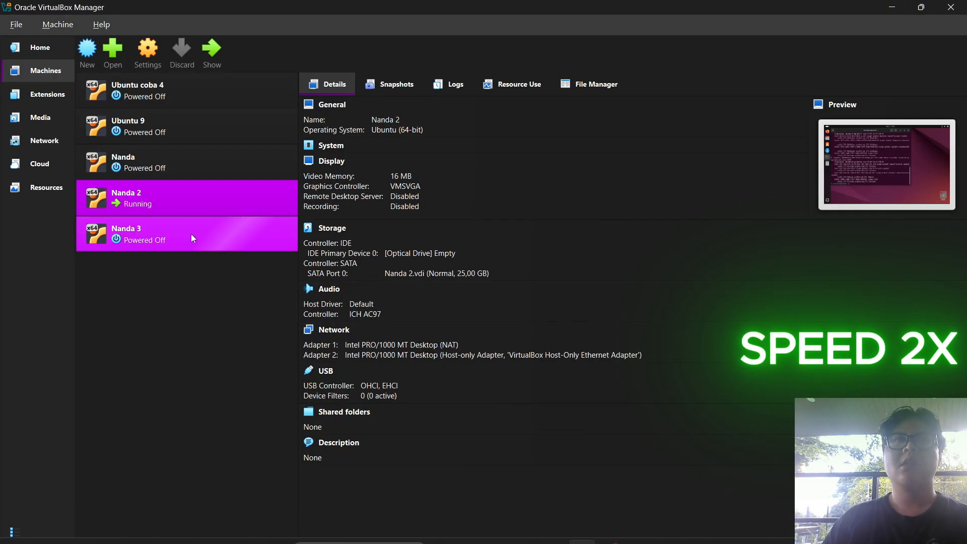
left_click(193, 238)
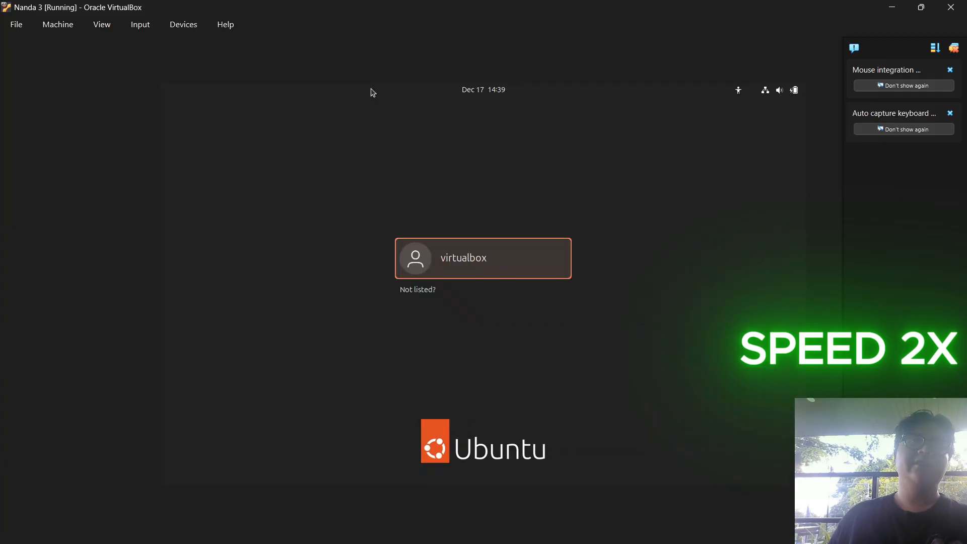
key("Return")
type("•")
key("Return")
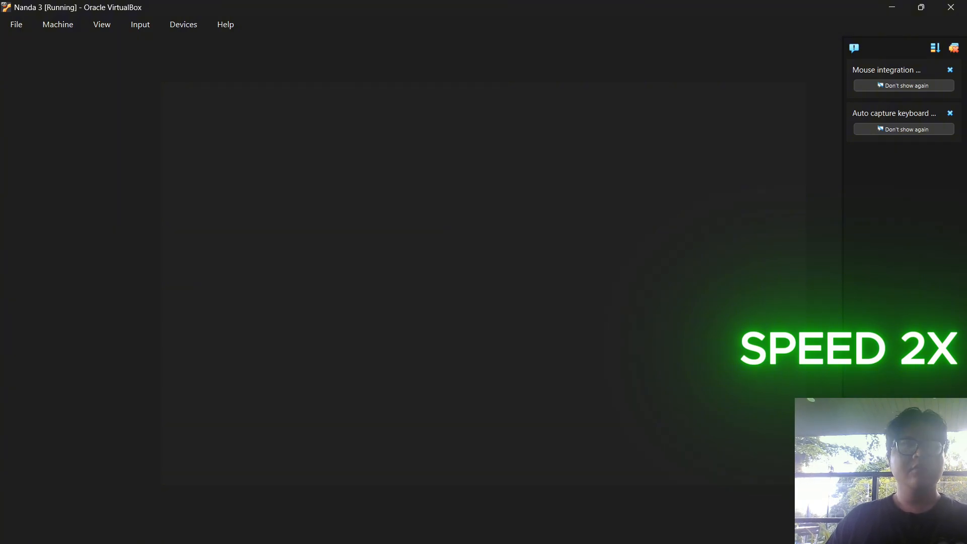
Close the Nanda 3 window choosing Power off the machine, then reselect Nanda 3
left_click(950, 7)
left_click(429, 313)
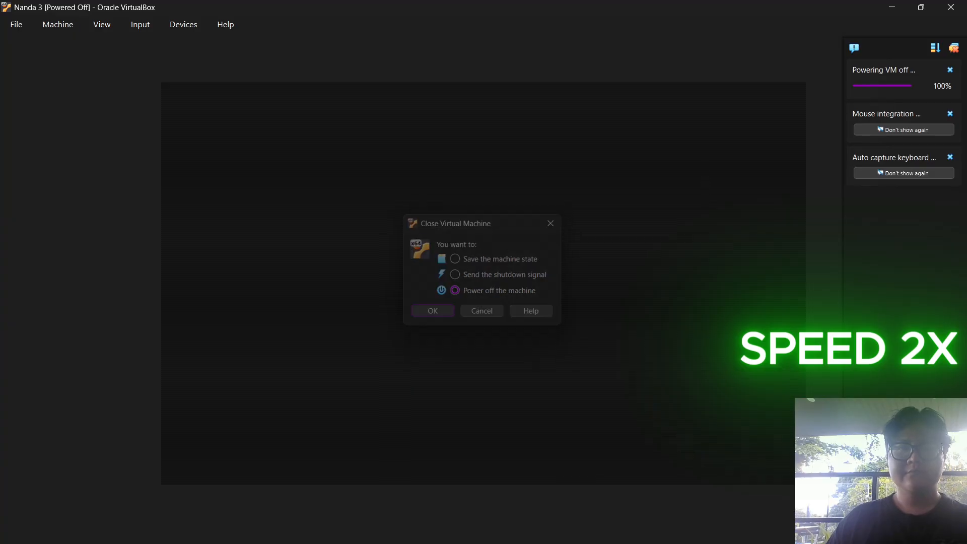
left_click(149, 212)
left_click(151, 234)
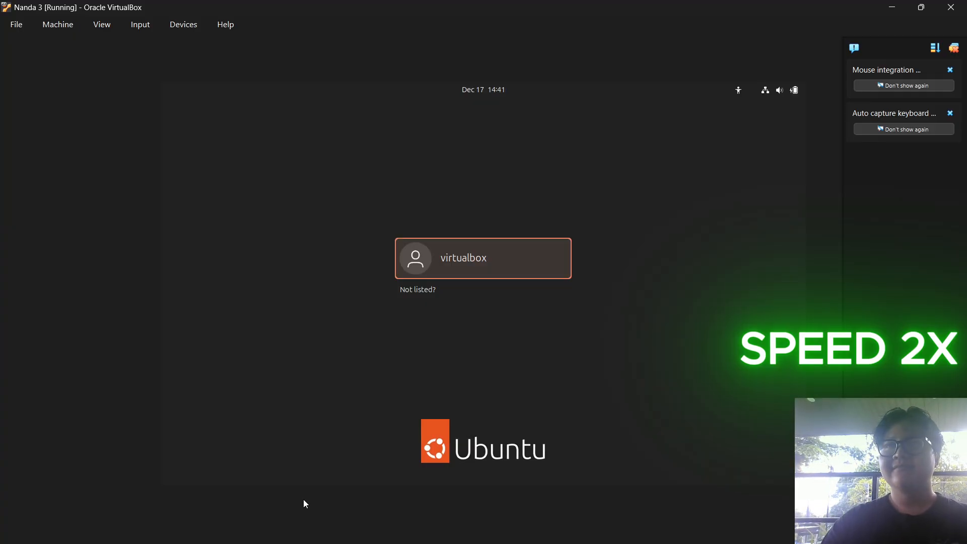
Sign in to Nanda 3, open a terminal with Ctrl+Alt+T and run ip a
key("Return")
type("•")
key("Return")
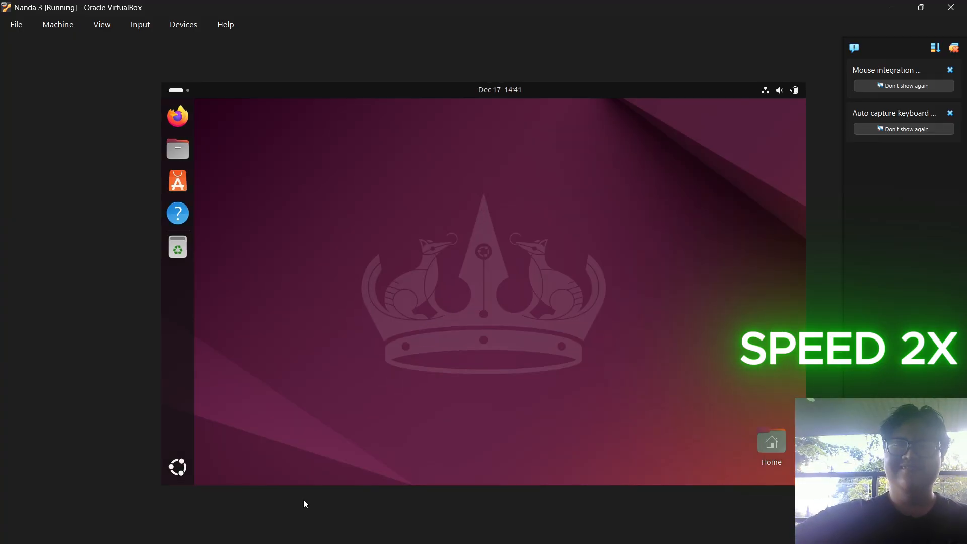
key("ctrl+alt+t")
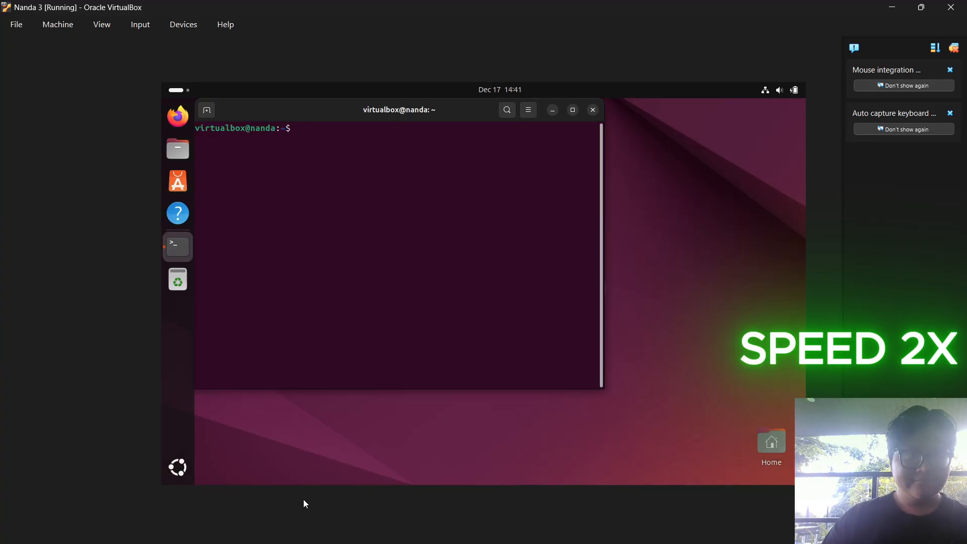
type("ip a")
key("Return")
In nmtui, change the Host-only connection's address to 192.168.155.52/24 and save it
type("nmtui")
key("Return")
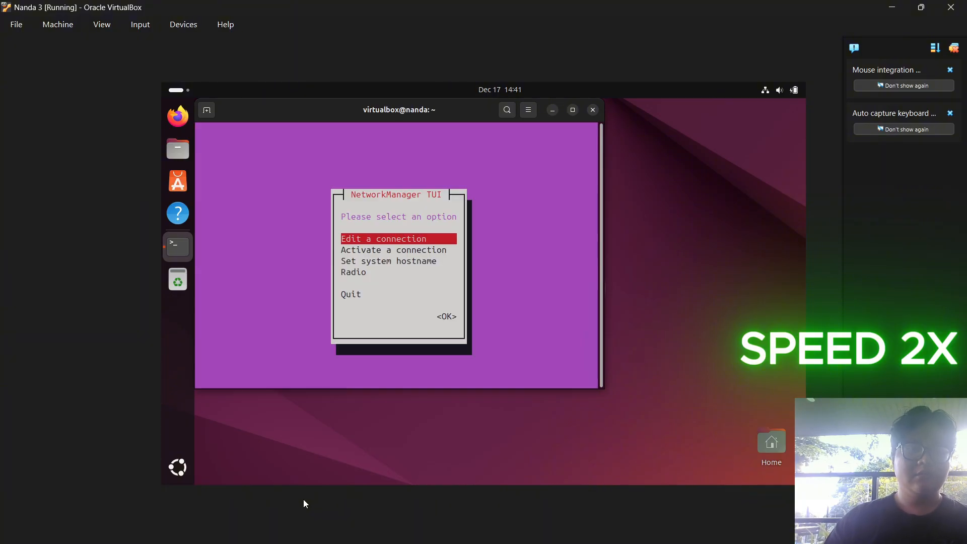
key("Return")
key("Down")
key("Return")
key("Tab")
key("Tab")
key("Tab")
key("Tab")
key("Tab")
key("Left")
key("Left")
key("Left")
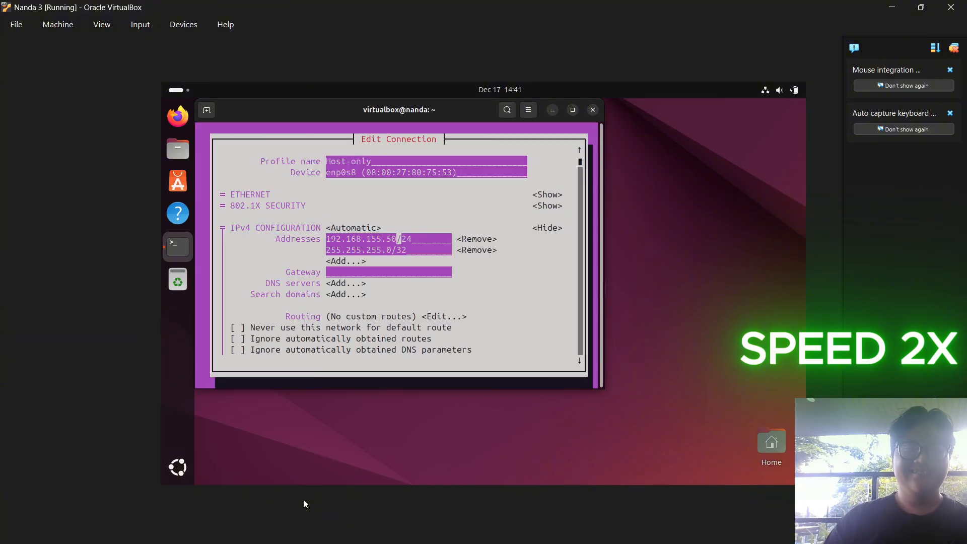
key("BackSpace")
type("2")
key("Tab")
Reactivate the Host-only connection, quit nmtui, and verify the .52 address with ip a
key("Tab")
key("Tab")
key("Tab")
key("Tab")
key("Tab")
key("Tab")
key("Tab")
key("Tab")
key("Tab")
key("Tab")
key("Tab")
key("Tab")
key("Tab")
key("Tab")
key("Tab")
key("Tab")
key("Return")
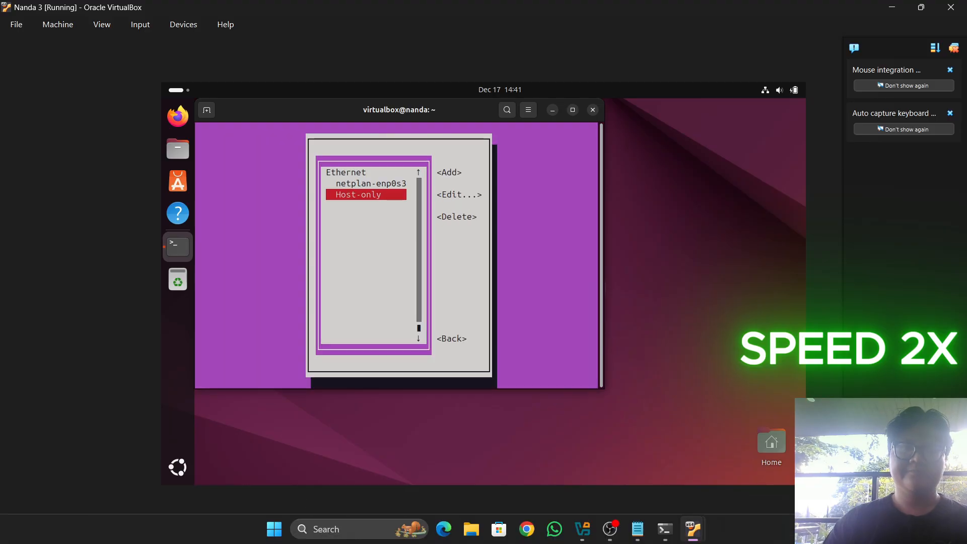
key("Tab")
key("Tab")
key("Return")
key("Down")
key("Return")
key("Down")
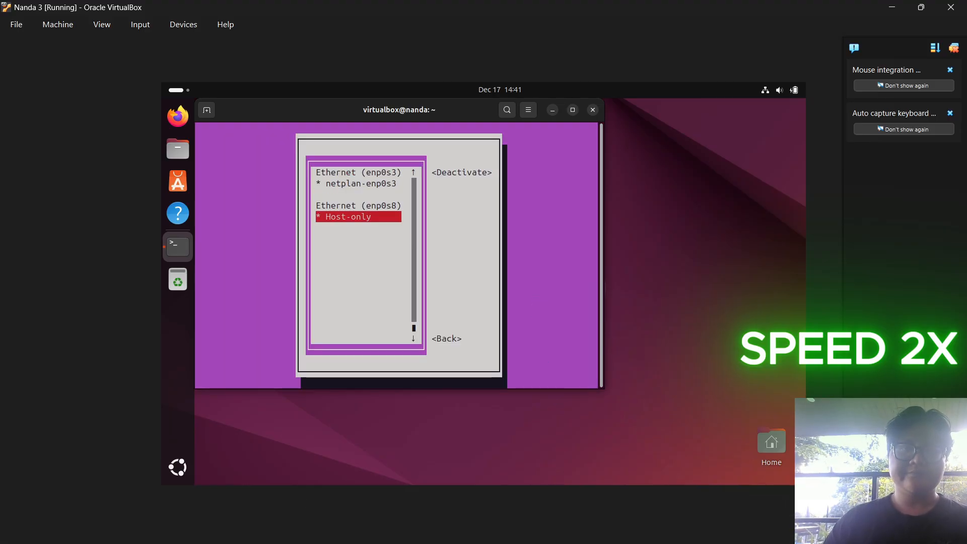
key("Return")
key("Return")
key("Tab")
key("Tab")
key("Return")
key("Down")
key("Down")
key("Down")
key("Tab")
key("Return")
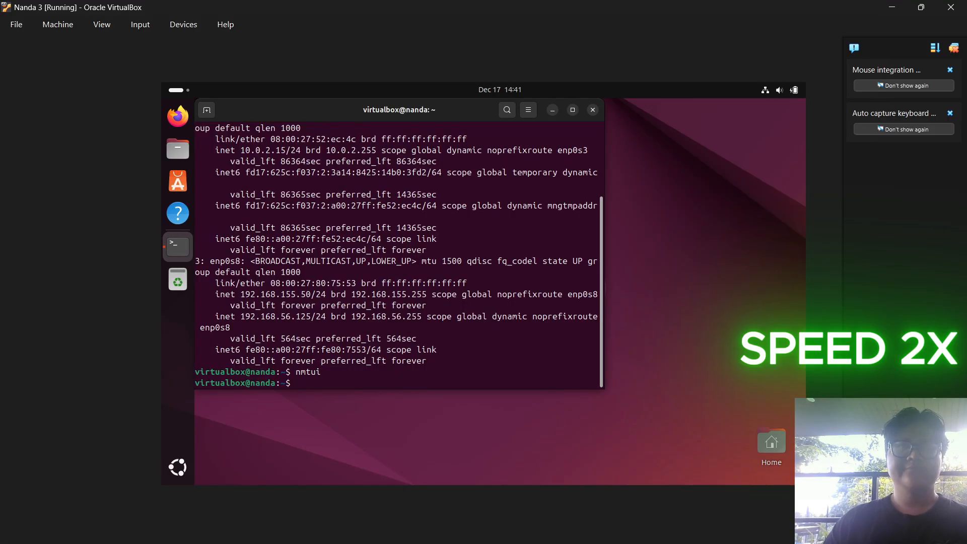
type("ip a")
key("Return")
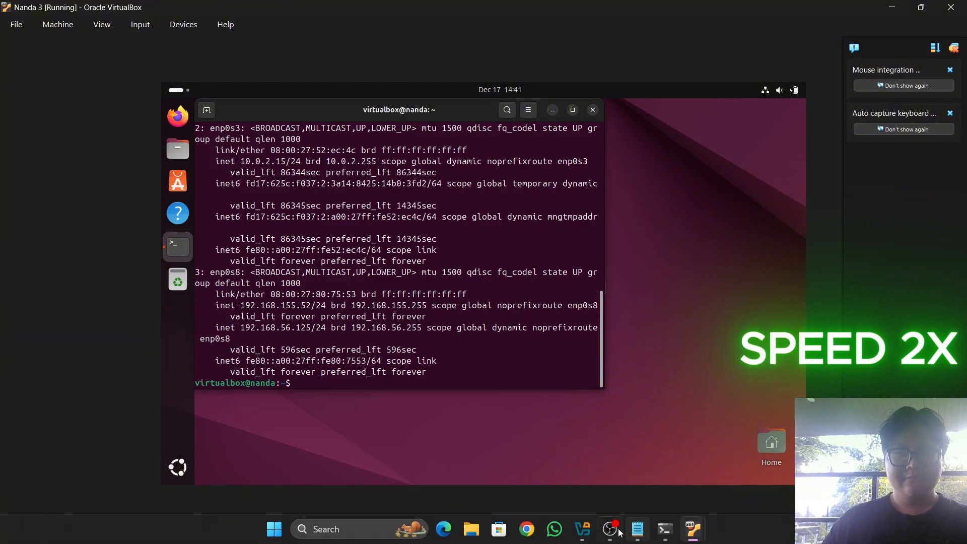
left_click(582, 528)
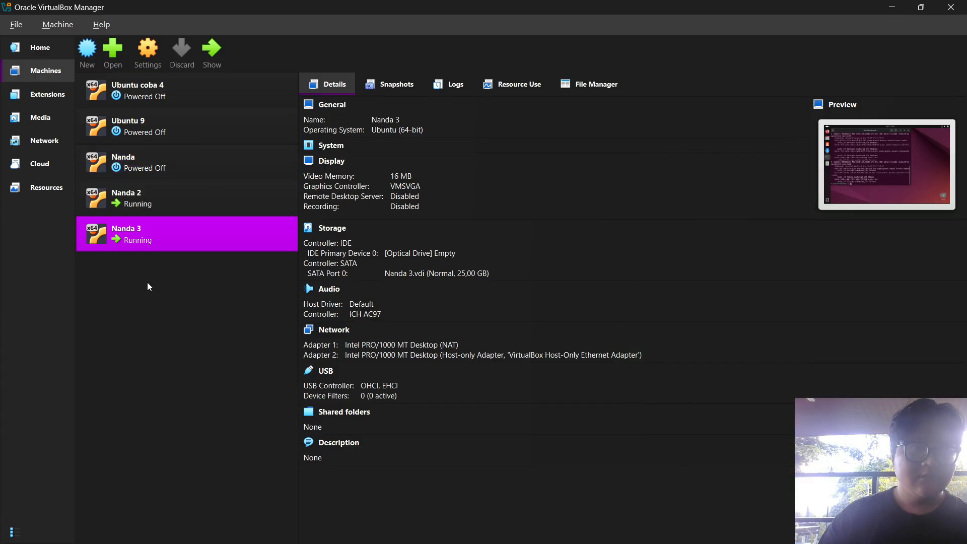
Start the original Nanda VM and sign in as the virtualbox user
left_click(186, 159)
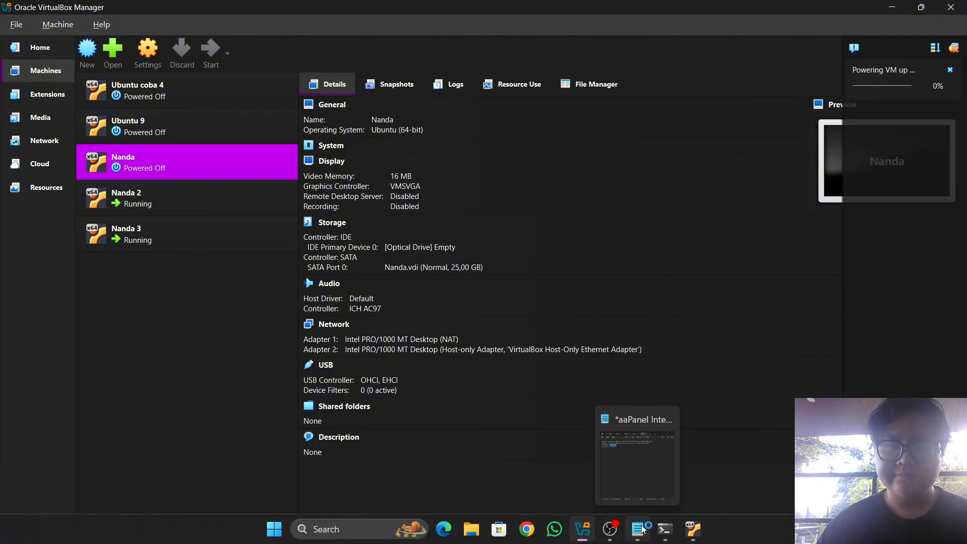
mouse_move(655, 528)
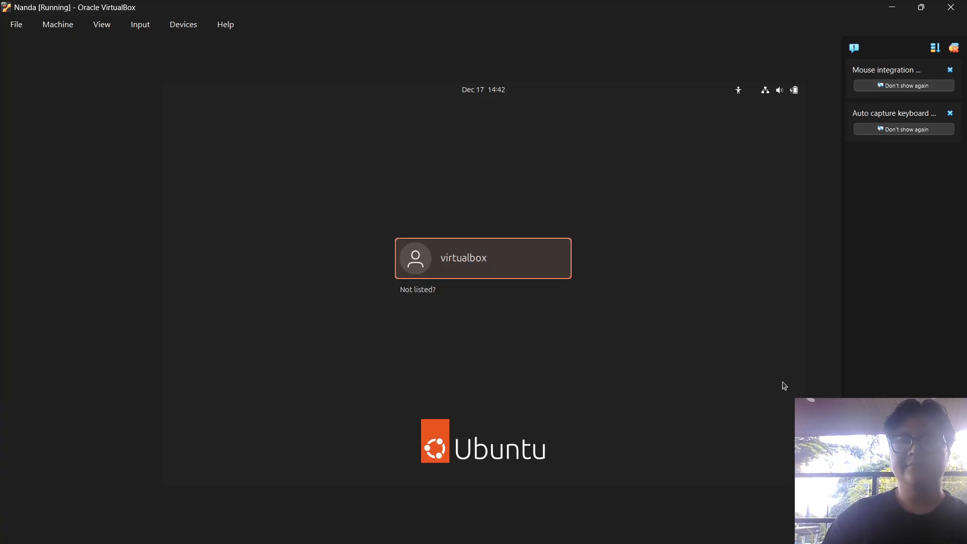
key("Return")
type("•")
key("Return")
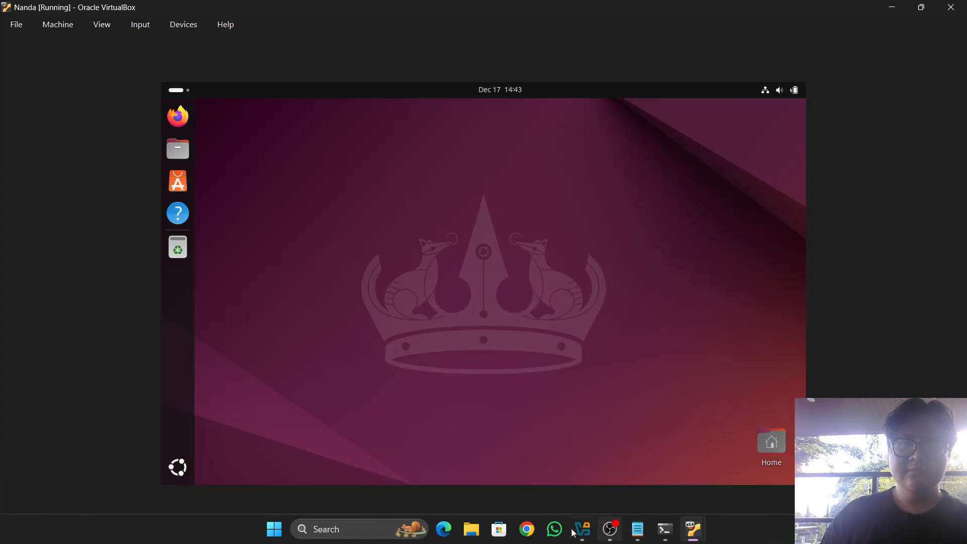
Launch Chrome with the user's profile and copy the panel port and path from the Notepad notes
left_click(527, 529)
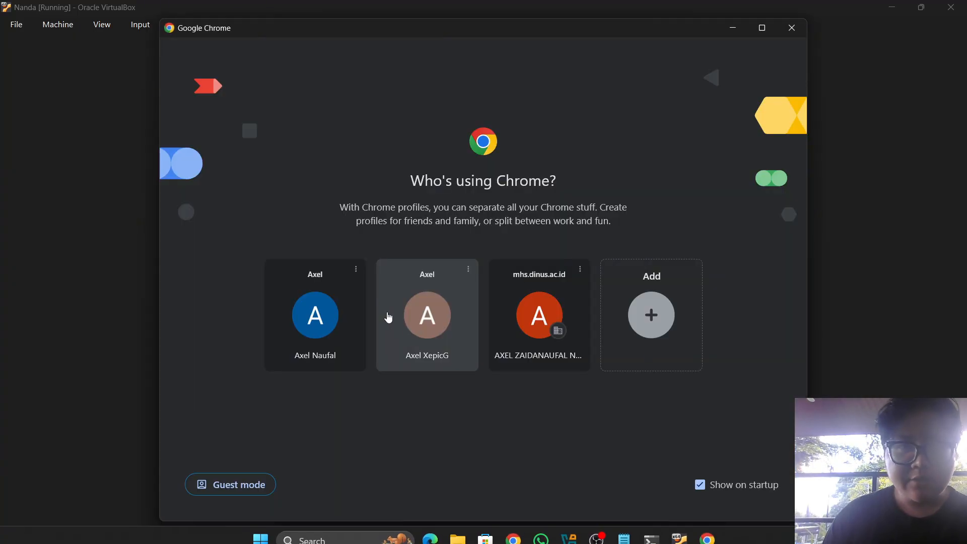
left_click(341, 328)
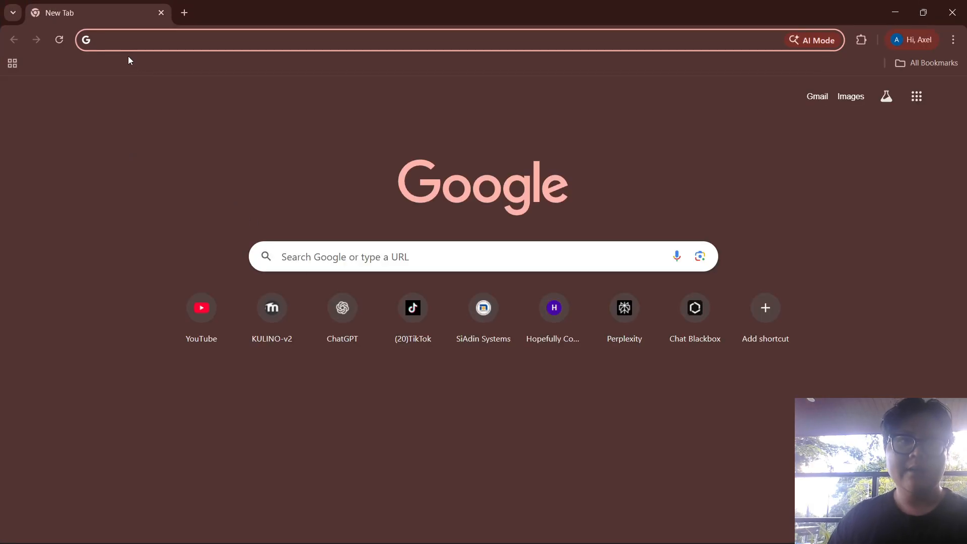
key("alt+Tab")
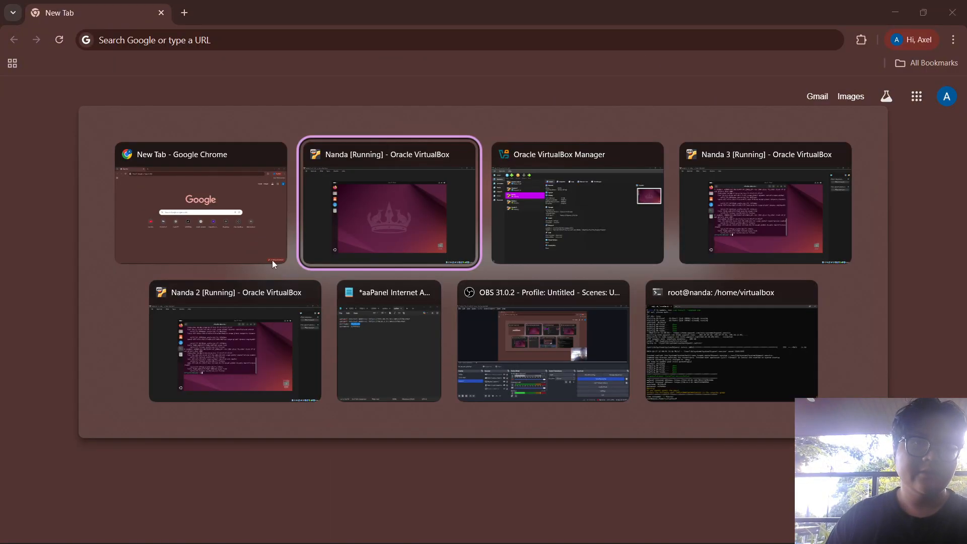
left_click(378, 356)
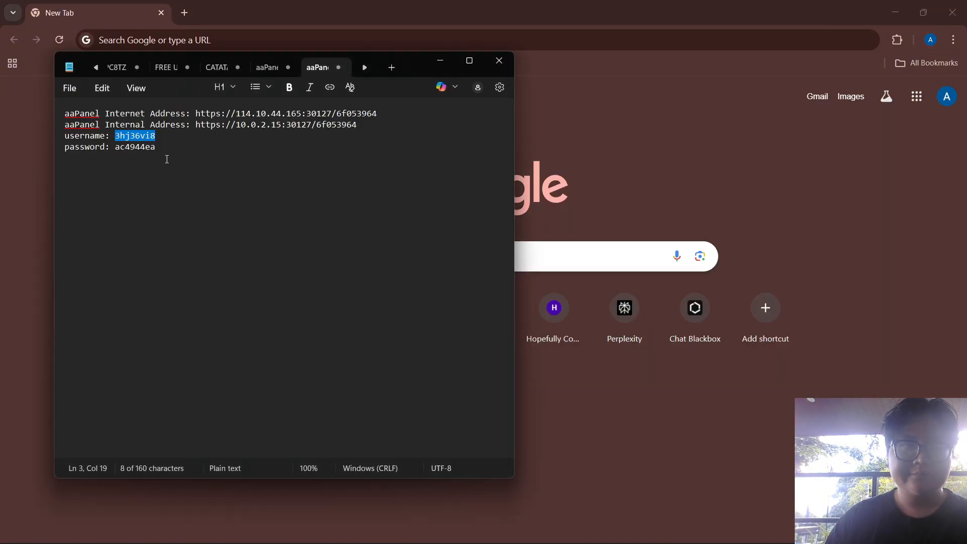
left_click_drag(302, 114, 381, 115)
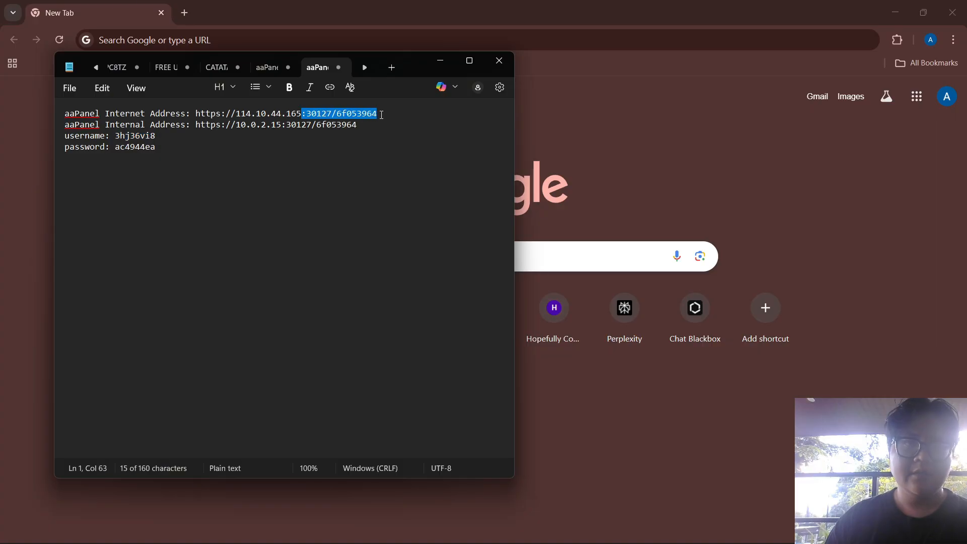
left_click(521, 126)
Browse to 192.168.155.50 with the copied panel port 30127 and path
left_click(187, 40)
type("192")
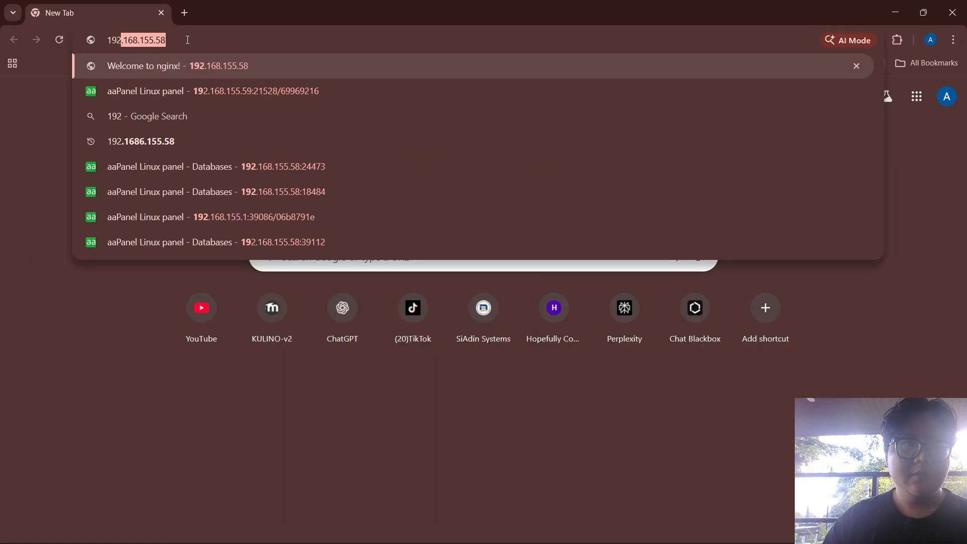
type(",")
key("BackSpace")
type(",")
key("BackSpace")
type(".168.1")
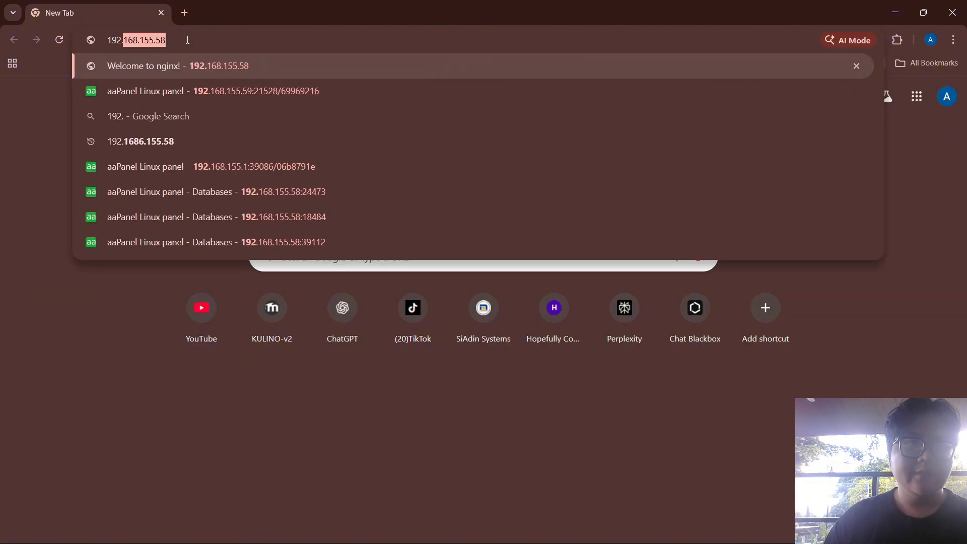
type("55.50")
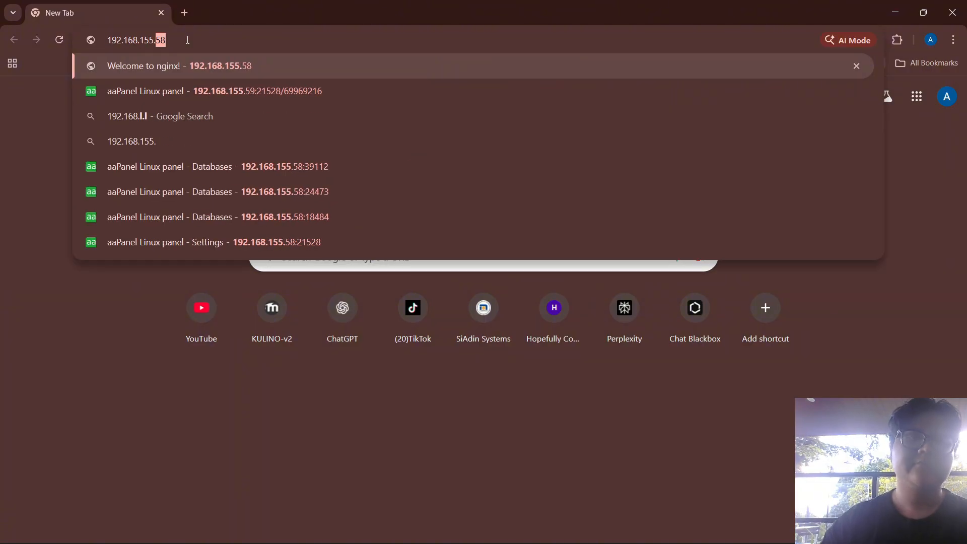
key("End")
key("End")
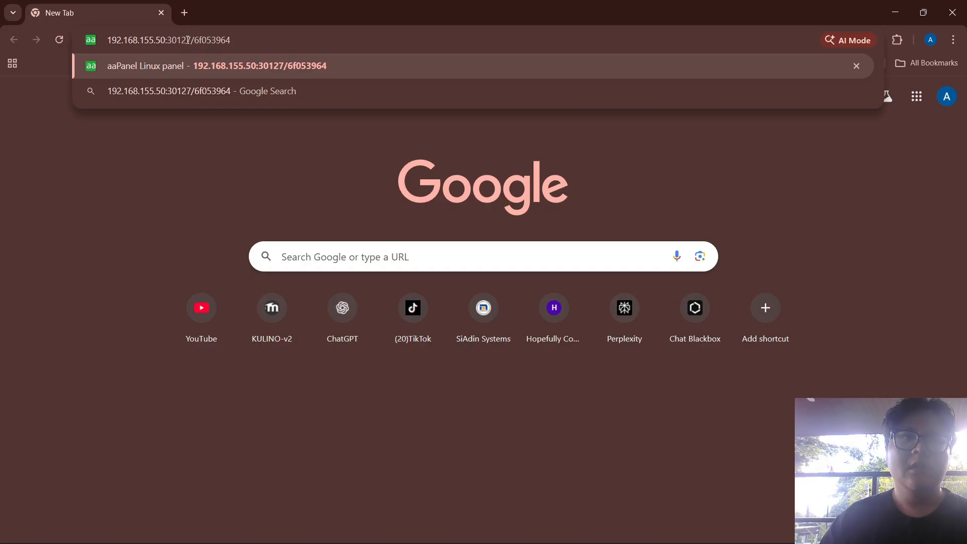
key("Return")
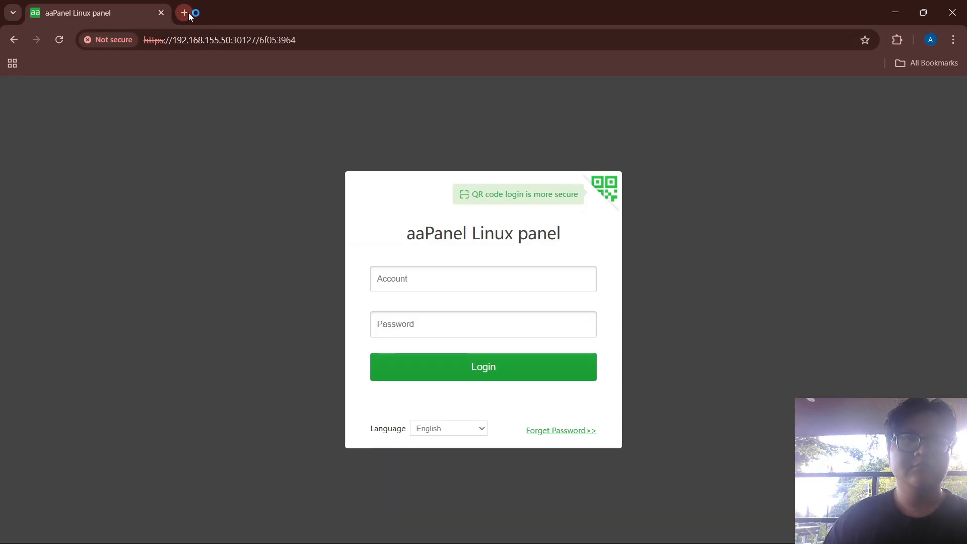
Load the aaPanel addresses for 192.168.155.51 and 192.168.155.52 in two new tabs
left_click(190, 16)
type(":30127/6f053964")
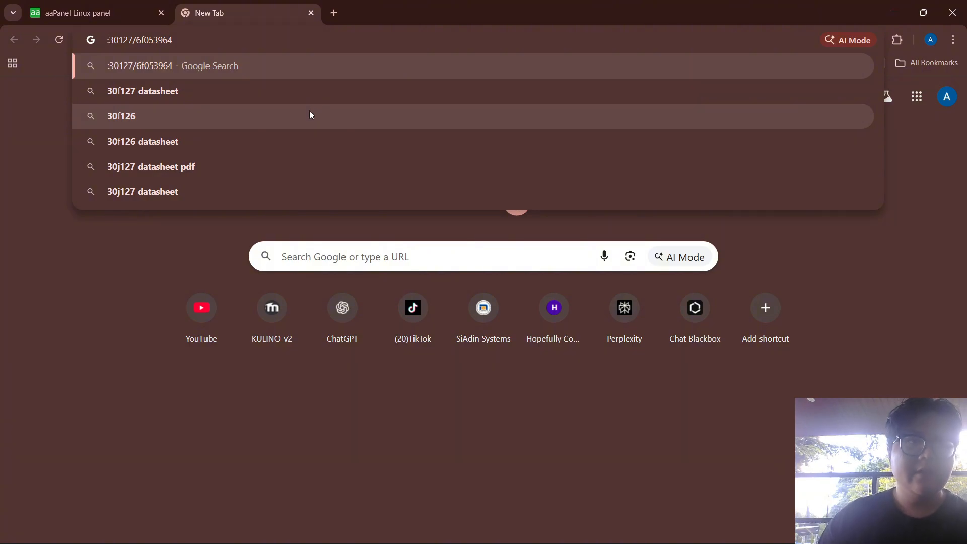
type("192.168")
type(".155.")
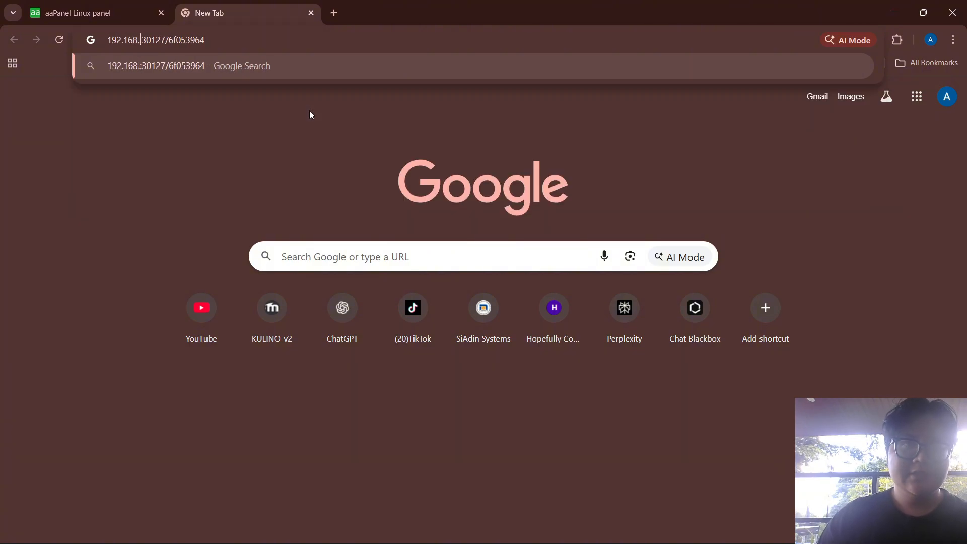
type("51")
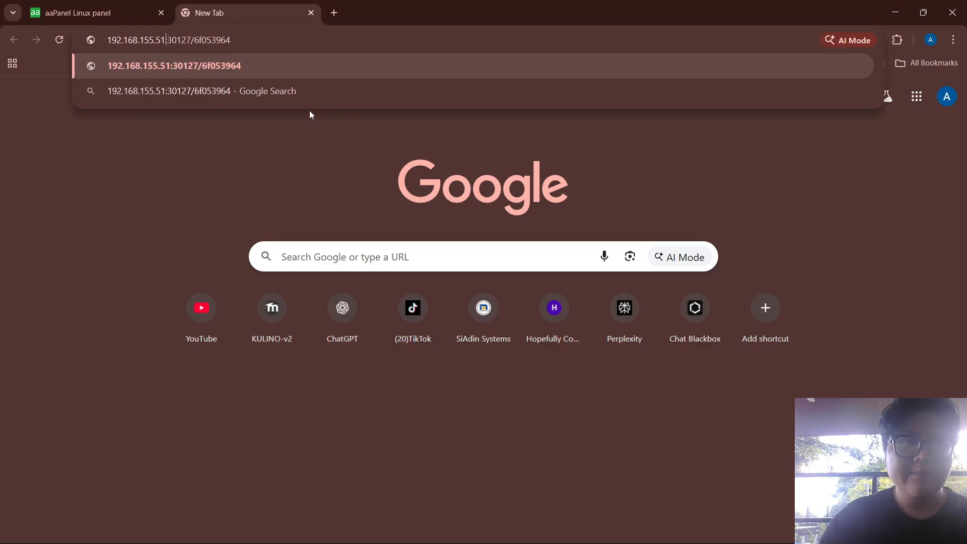
key("Return")
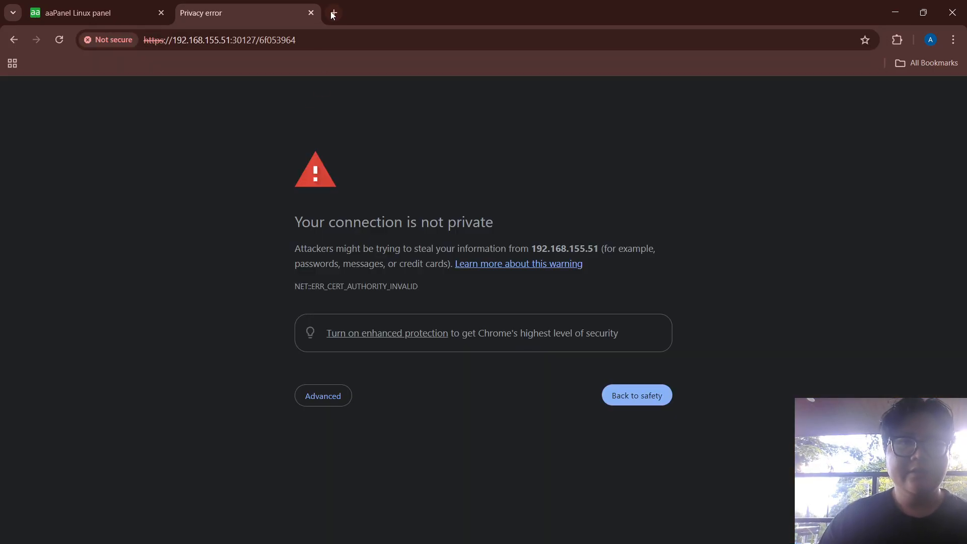
left_click(333, 13)
type("192")
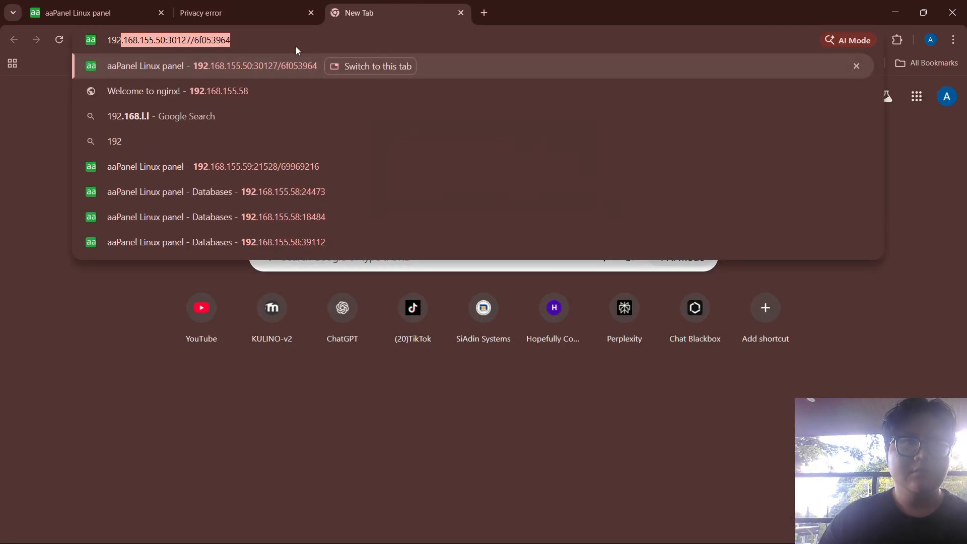
type(".168.155.")
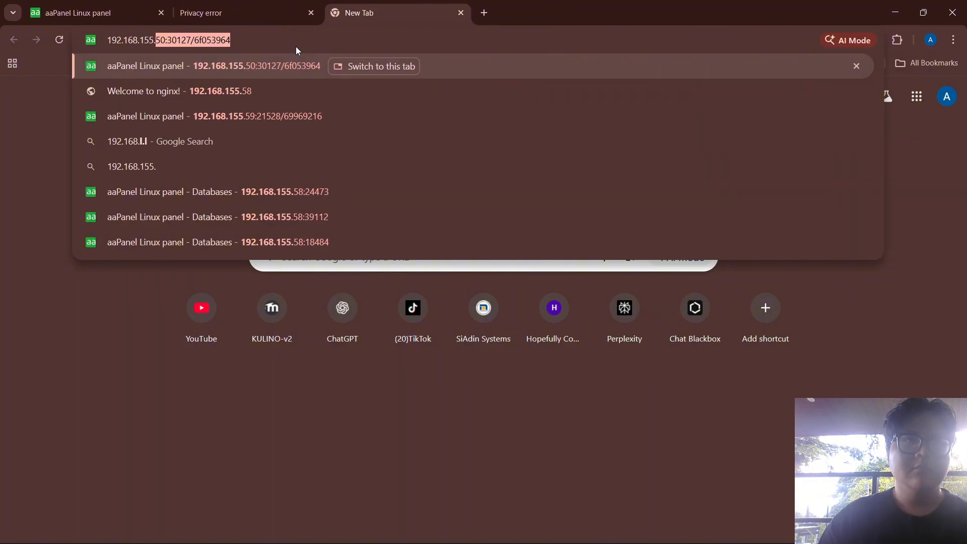
type("52")
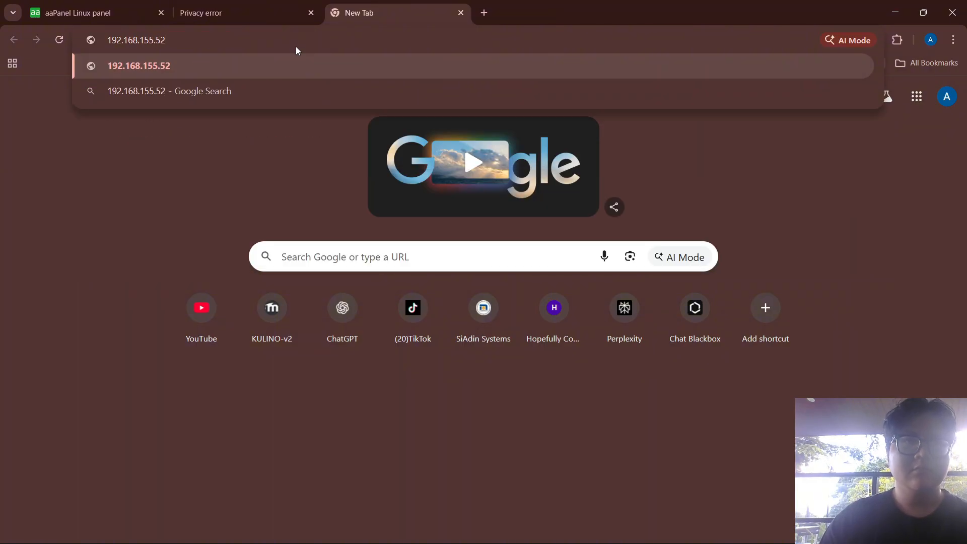
type(":30127/6f053964")
key("Return")
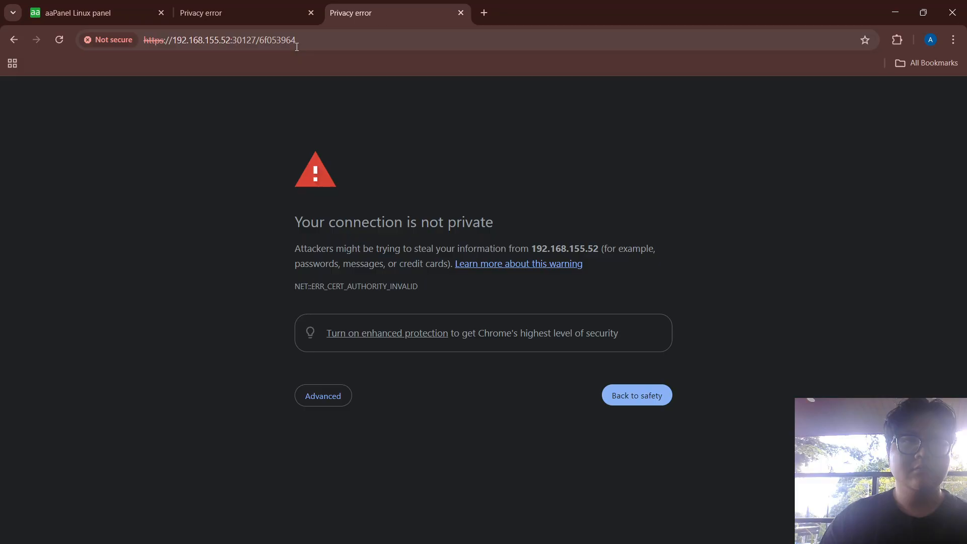
Bypass the privacy warnings on both tabs to reach the .51 and .52 panel login pages
left_click(266, 17)
left_click(321, 397)
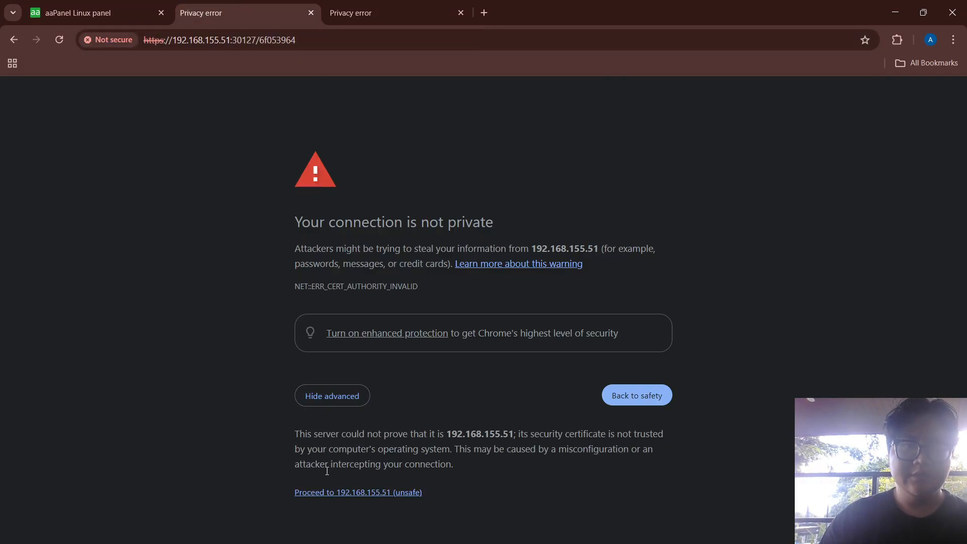
left_click(326, 492)
left_click(342, 11)
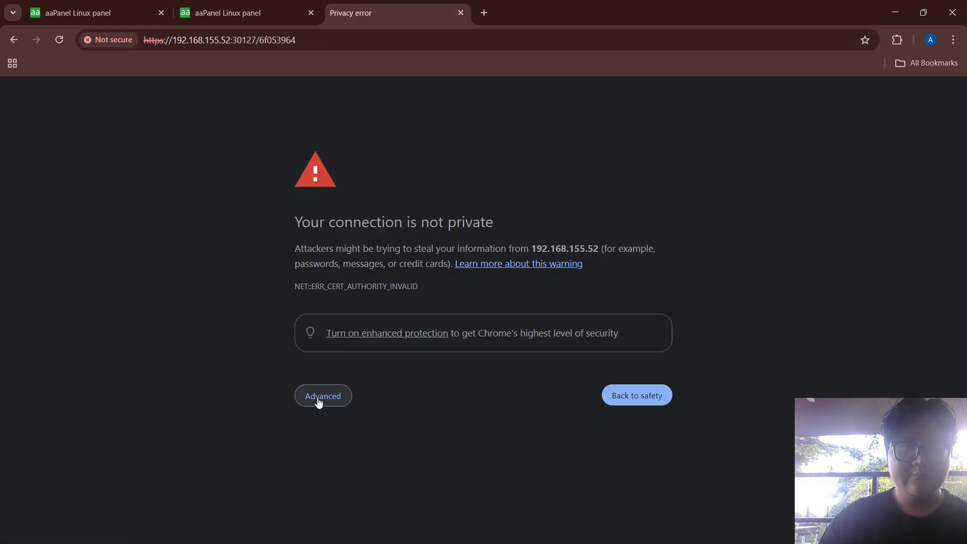
left_click(323, 397)
left_click(346, 493)
Log in to the 192.168.155.50 panel with the account name and password
left_click(284, 14)
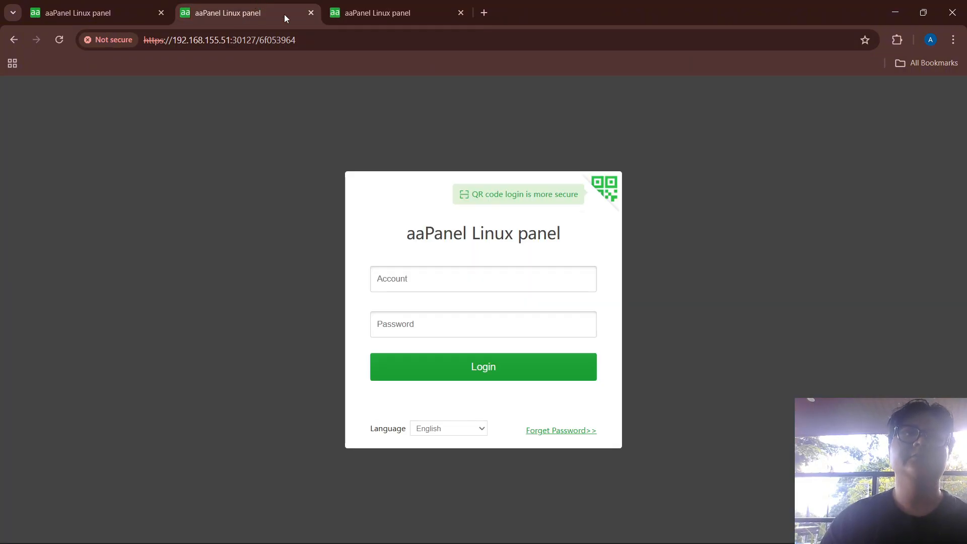
left_click(68, 6)
left_click(411, 277)
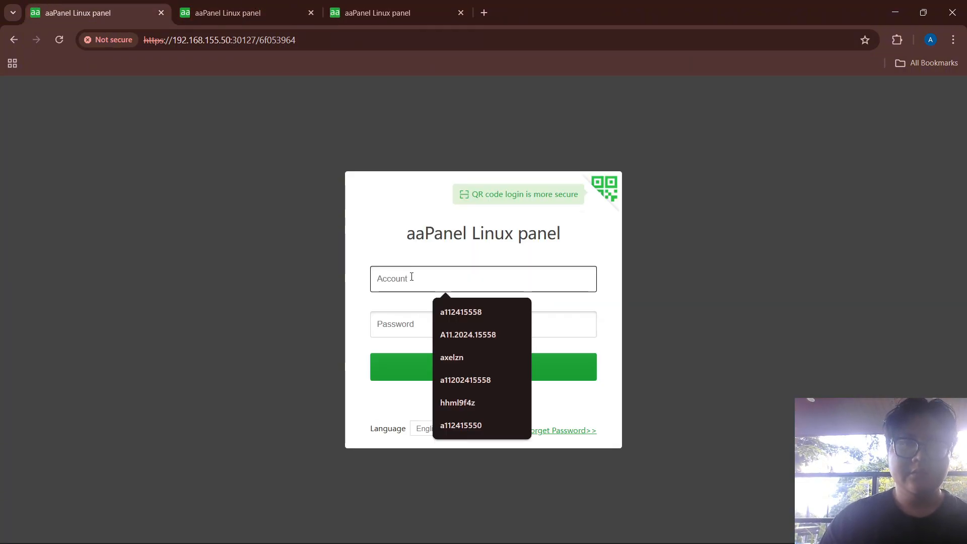
type("nanda")
key("Tab")
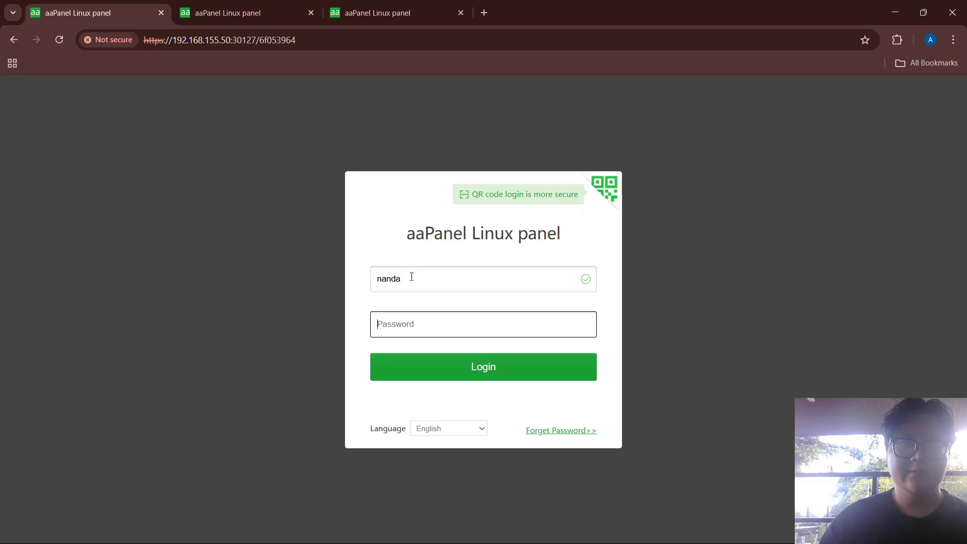
type("******")
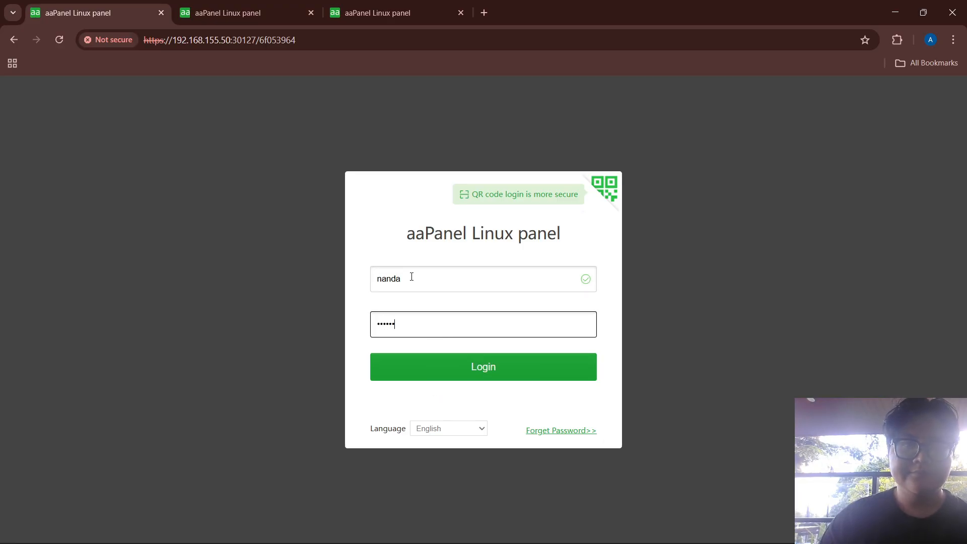
left_click(425, 371)
Log in to the 192.168.155.51 panel with the same account name and its password
left_click(209, 8)
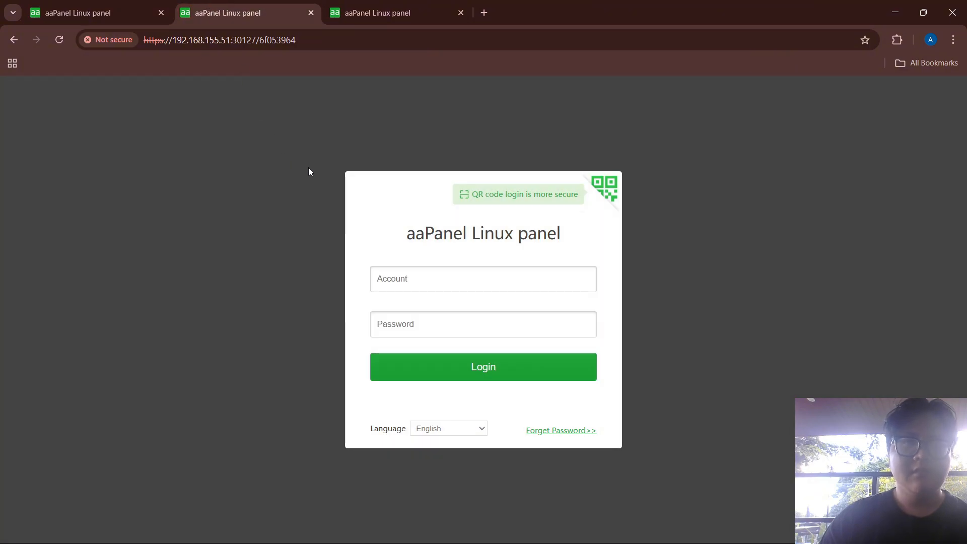
left_click(410, 273)
type("na")
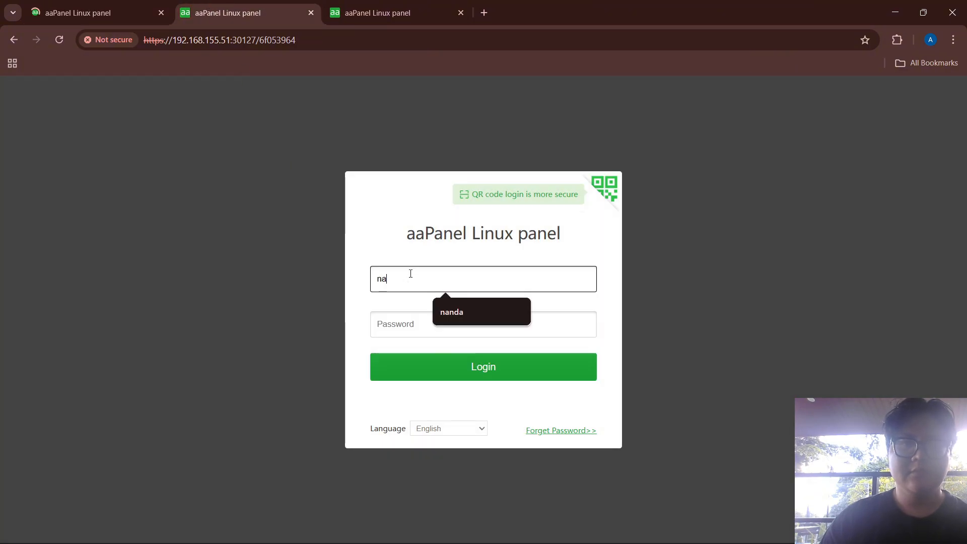
type("nda")
key("Tab")
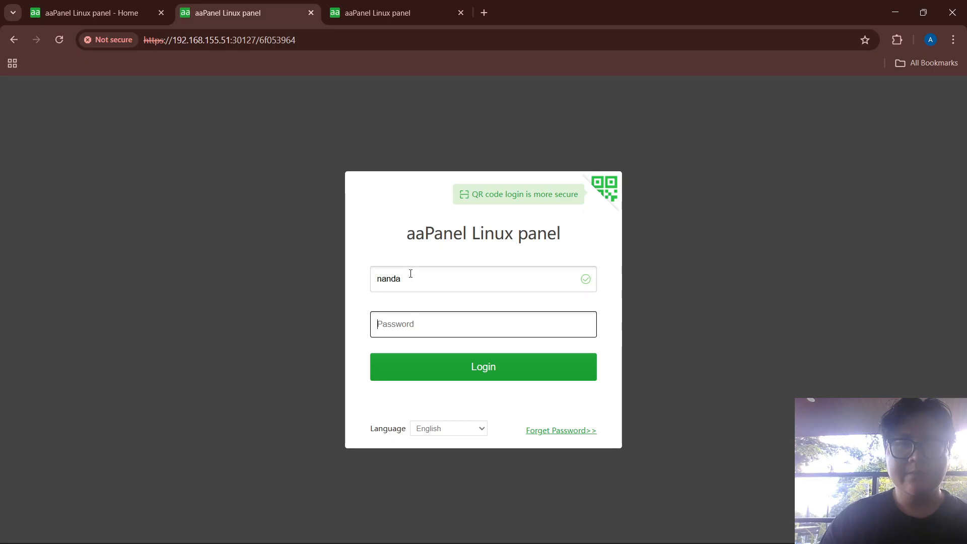
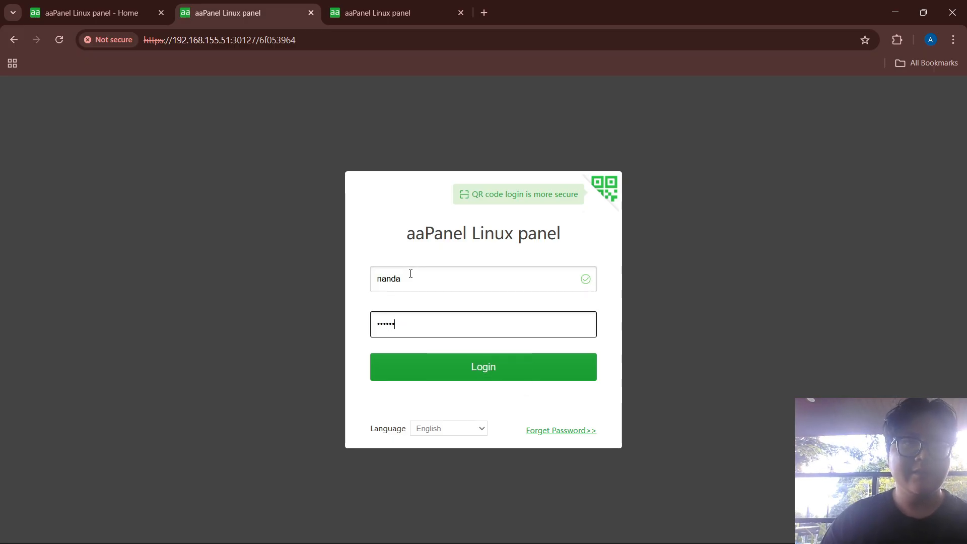
left_click(456, 373)
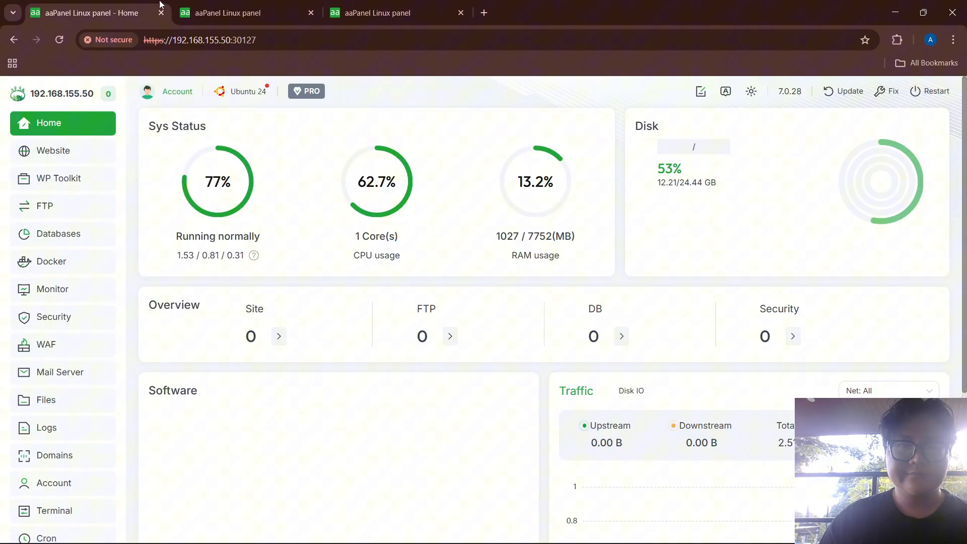
Log in to the 192.168.155.52 panel with the account name and password
left_click(285, 11)
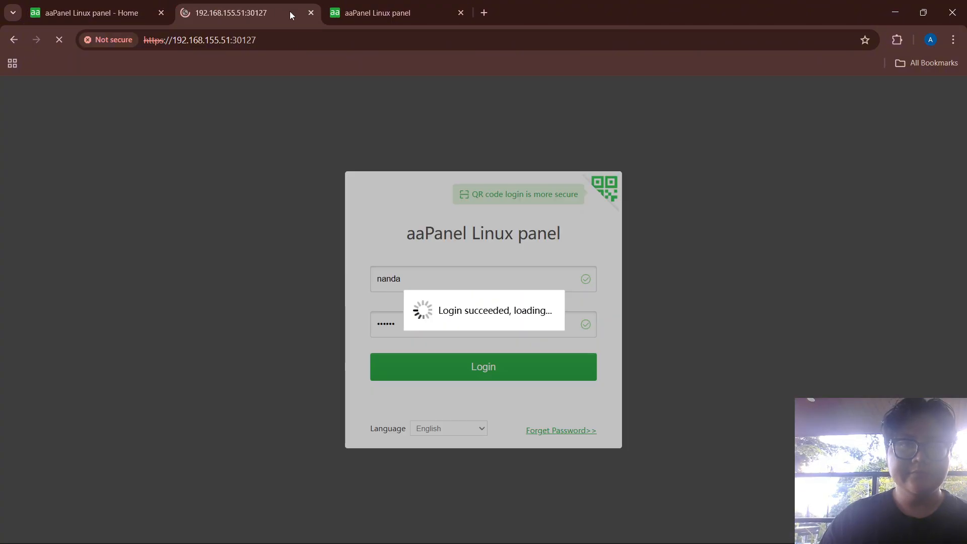
left_click(392, 7)
left_click(408, 270)
type("nanda")
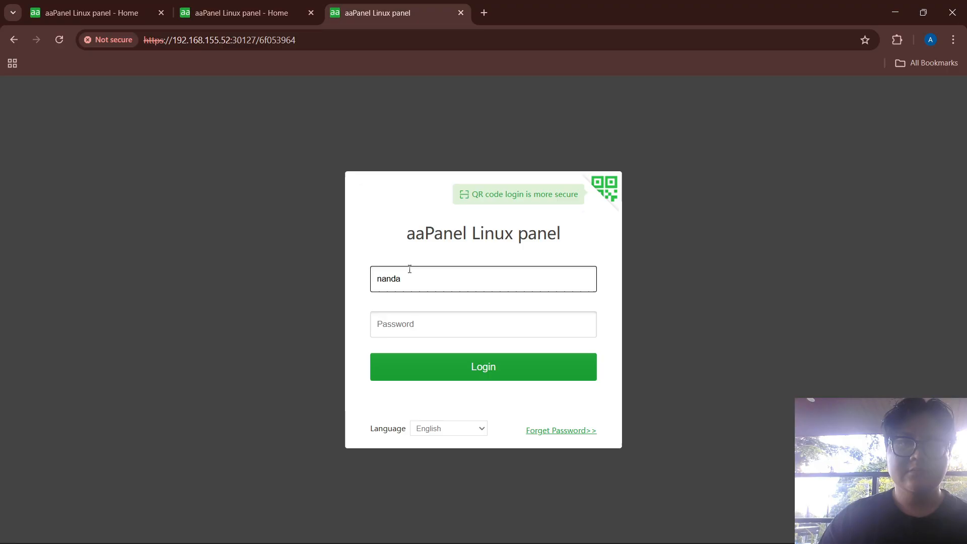
key("Tab")
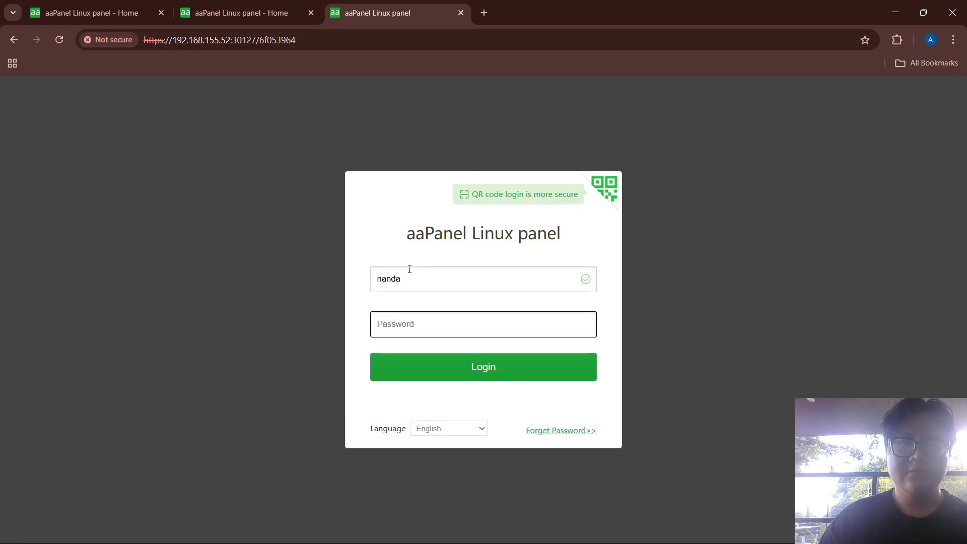
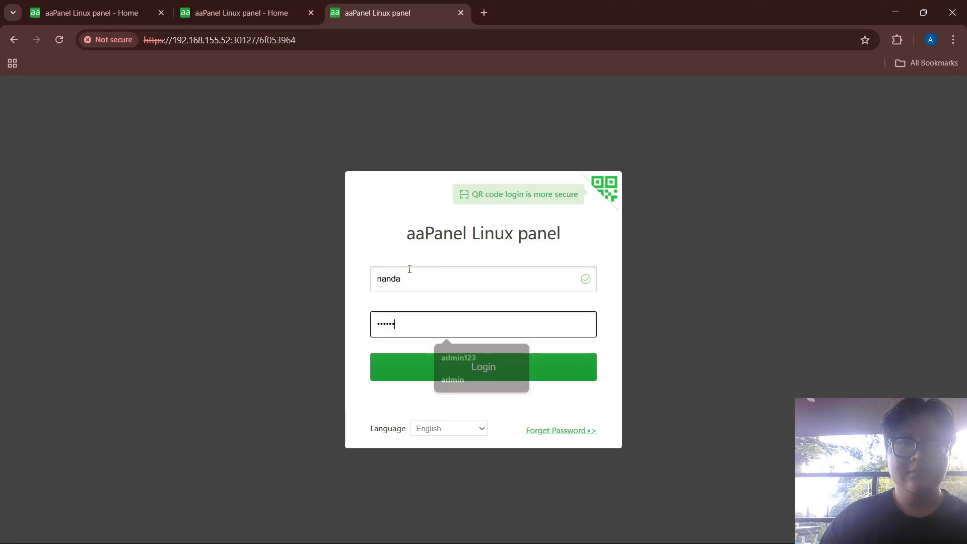
left_click(485, 370)
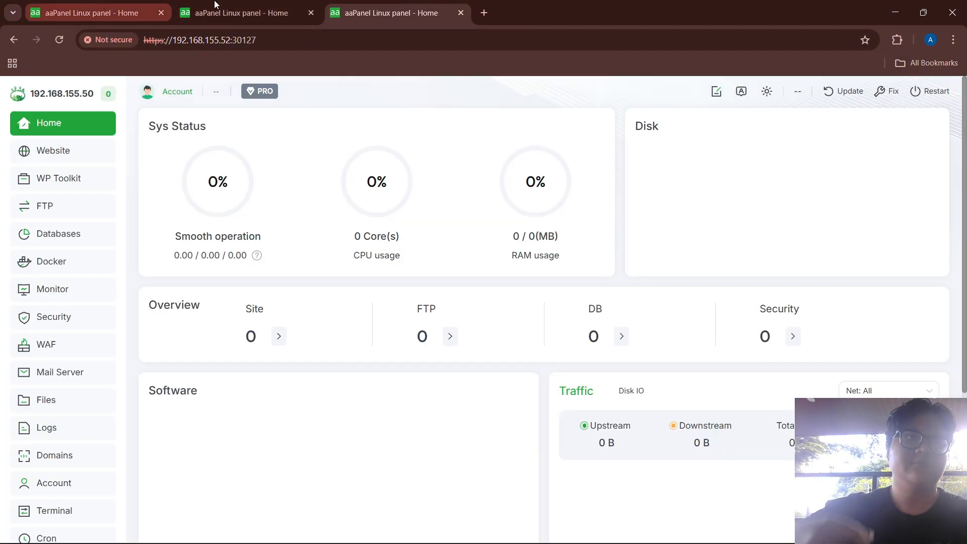
In the .51 panel's Settings, change Server IP from 192.168.155.50 to 192.168.155.51 and confirm
left_click(204, 12)
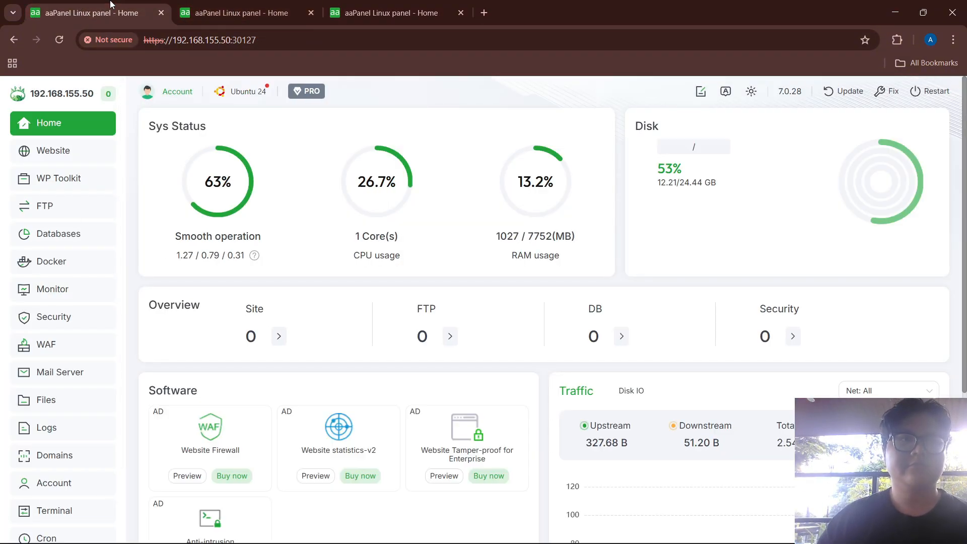
left_click(202, 14)
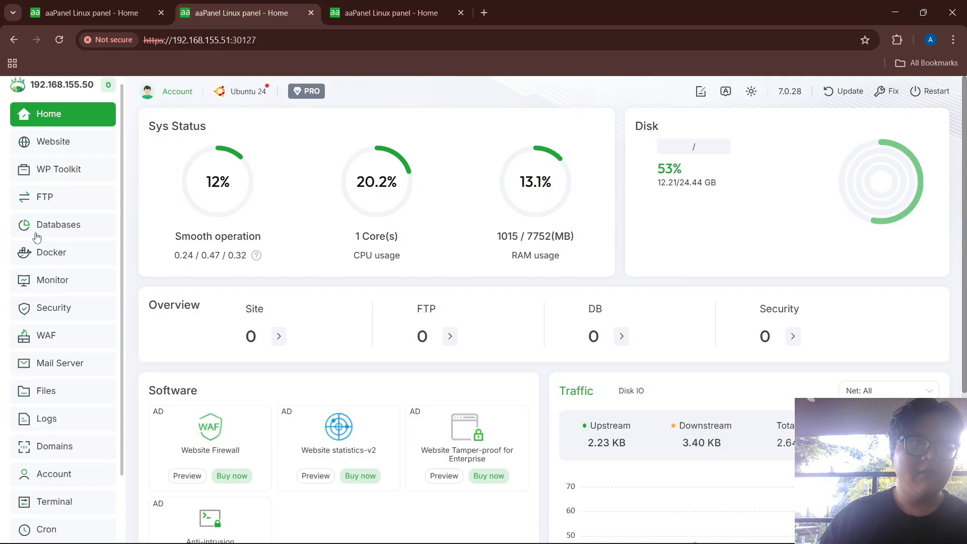
scroll(46, 352, "down", 2)
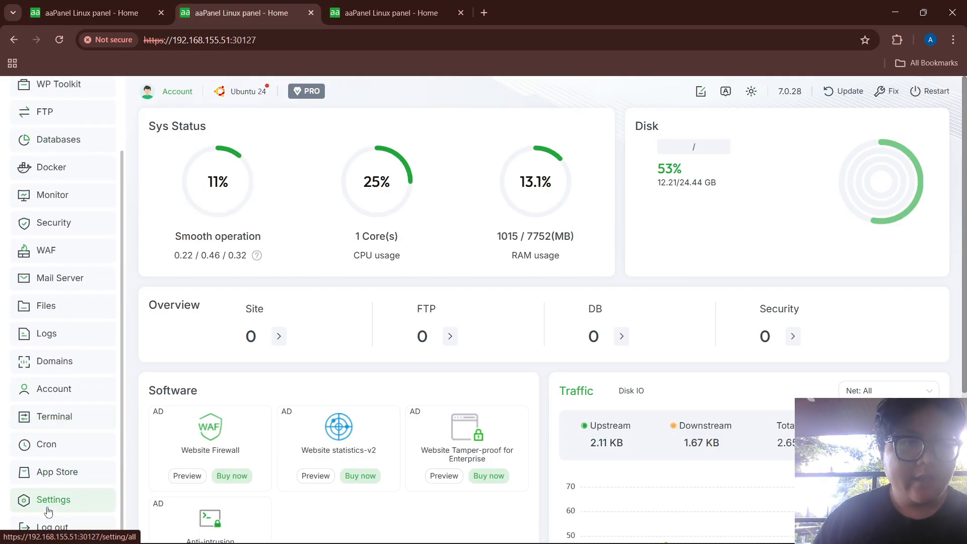
scroll(50, 161, "up", 2)
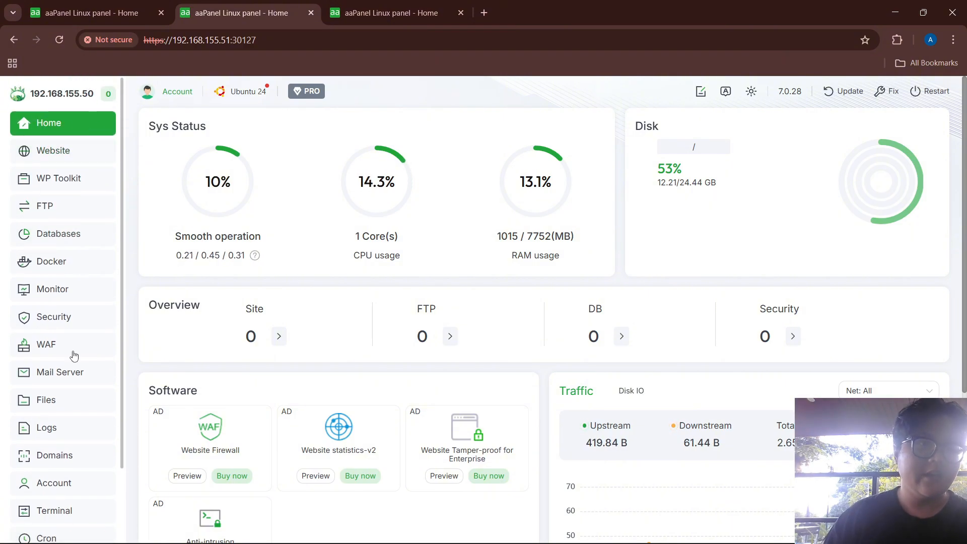
scroll(73, 355, "down", 2)
left_click(56, 504)
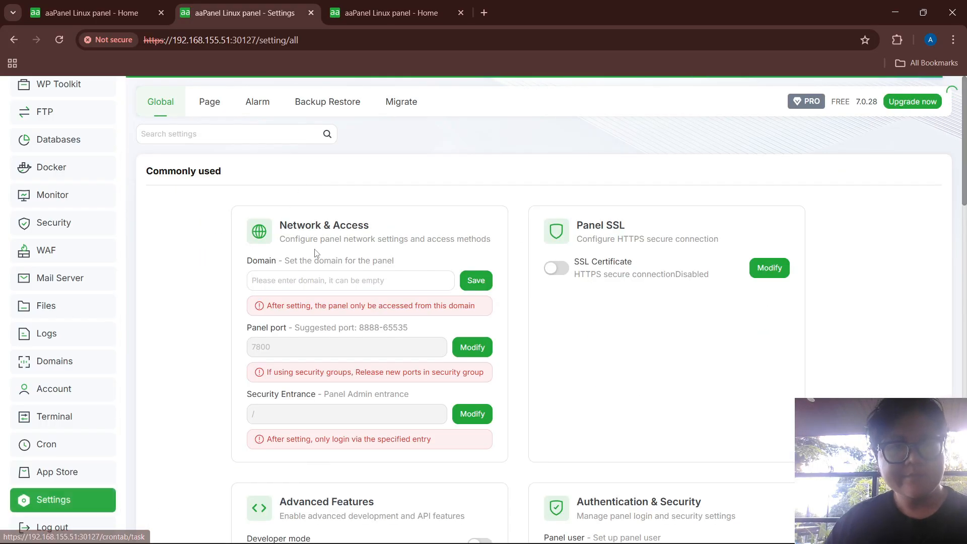
scroll(383, 232, "down", 10)
scroll(416, 232, "down", 10)
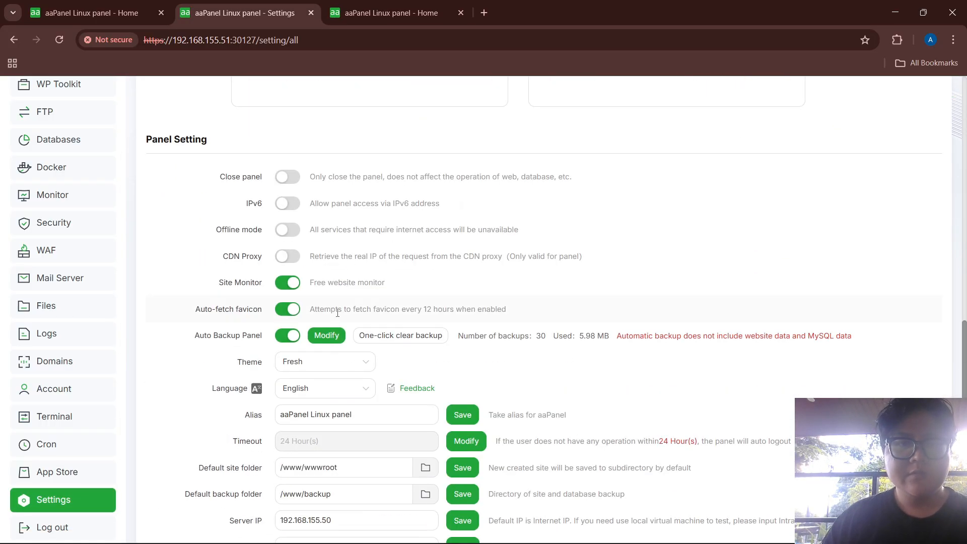
left_click(370, 269)
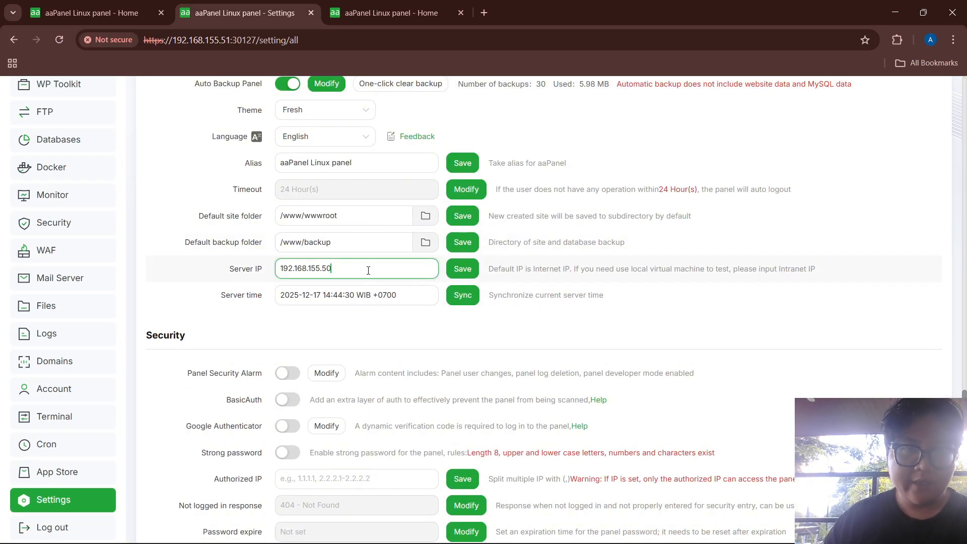
left_click(457, 273)
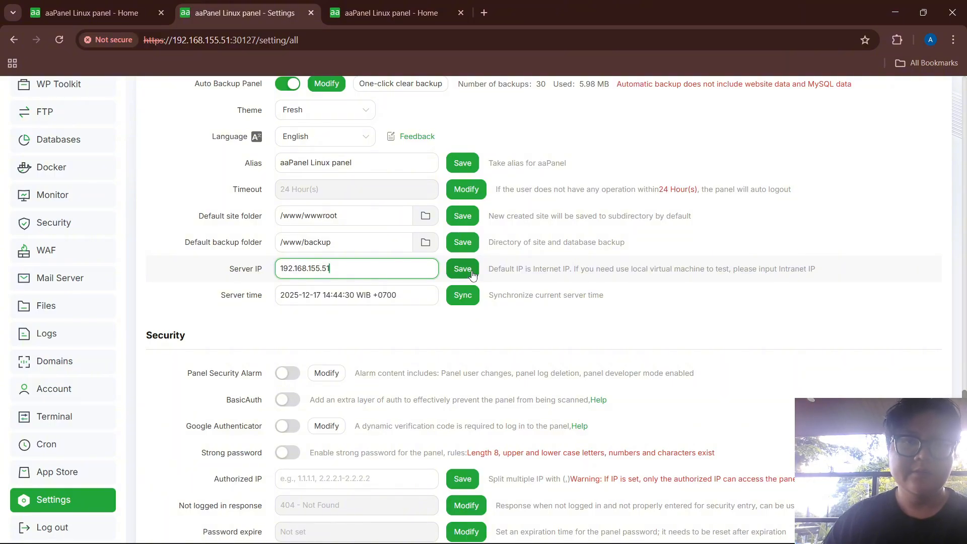
left_click(592, 370)
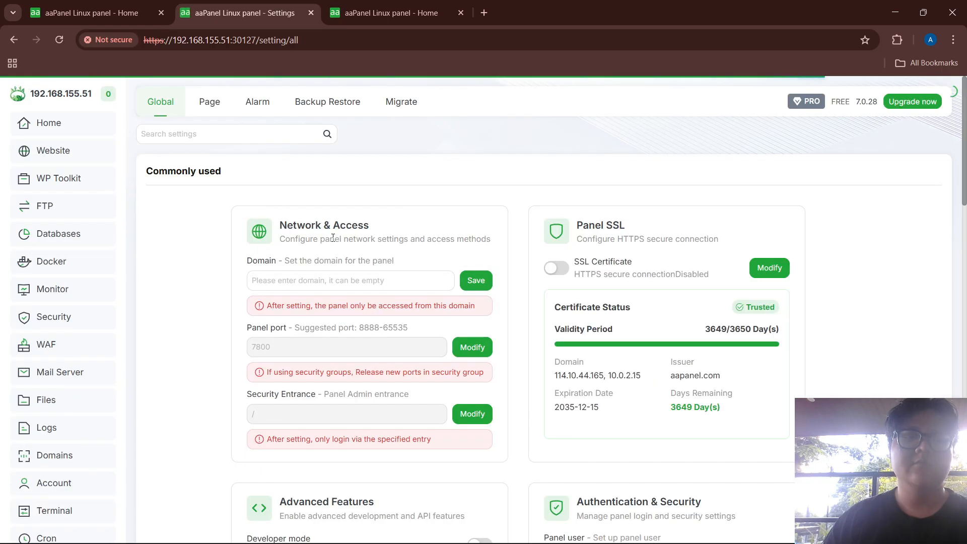
Save and confirm Server IP 192.168.155.52 in the .52 panel's Settings, then return to the .50 tab
left_click(363, 13)
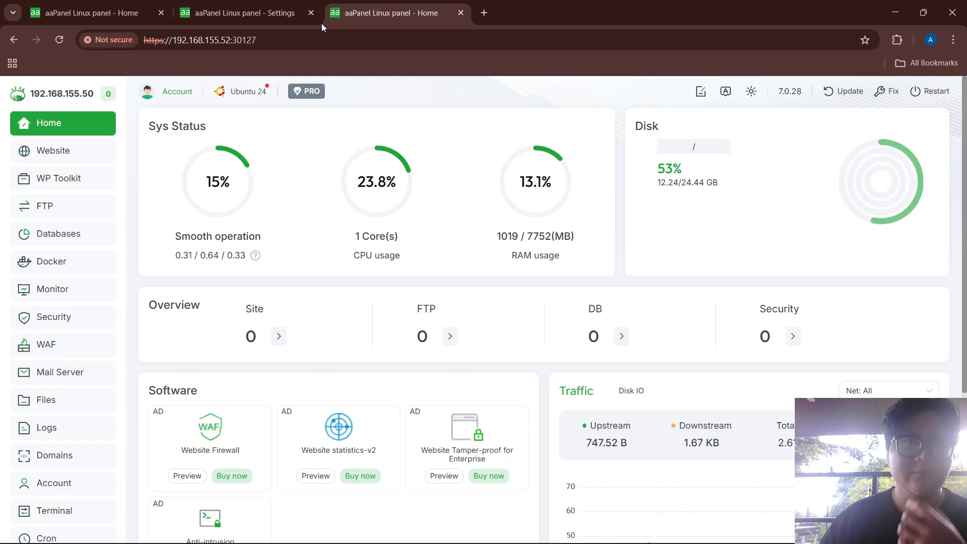
scroll(61, 352, "down", 2)
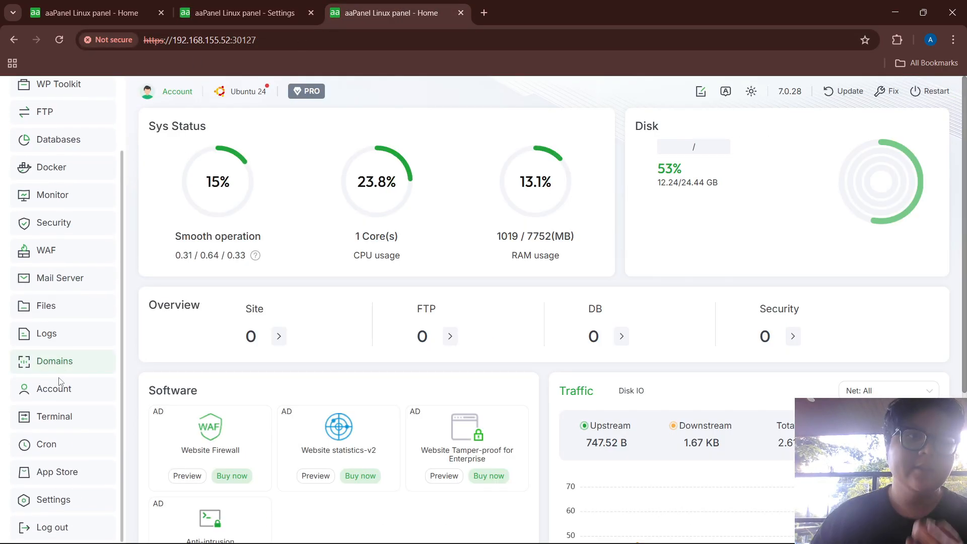
left_click(54, 499)
scroll(407, 315, "down", 7)
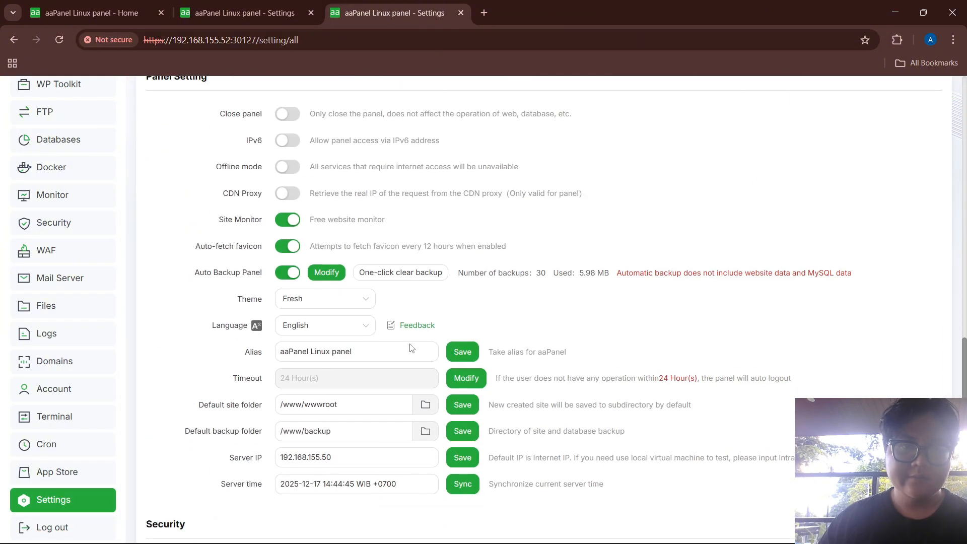
left_click(348, 450)
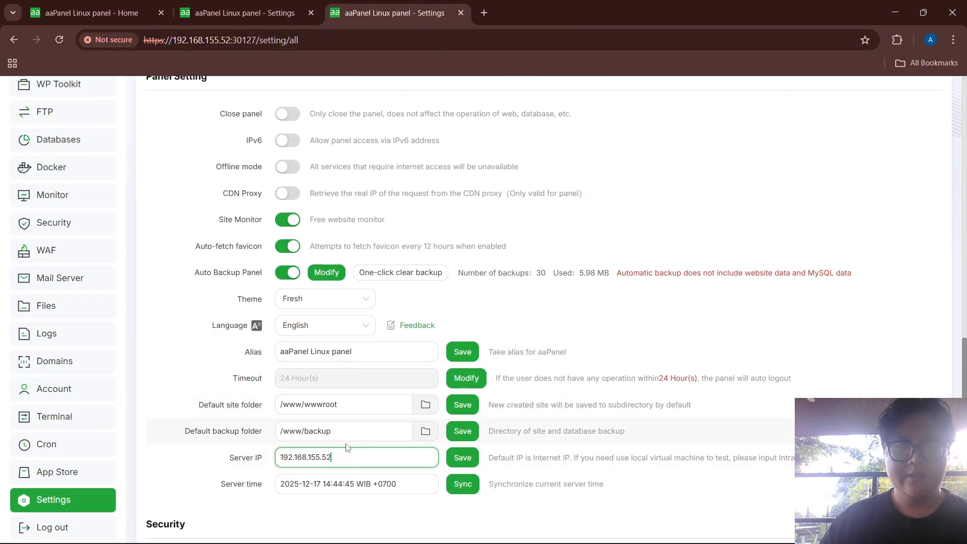
left_click(461, 458)
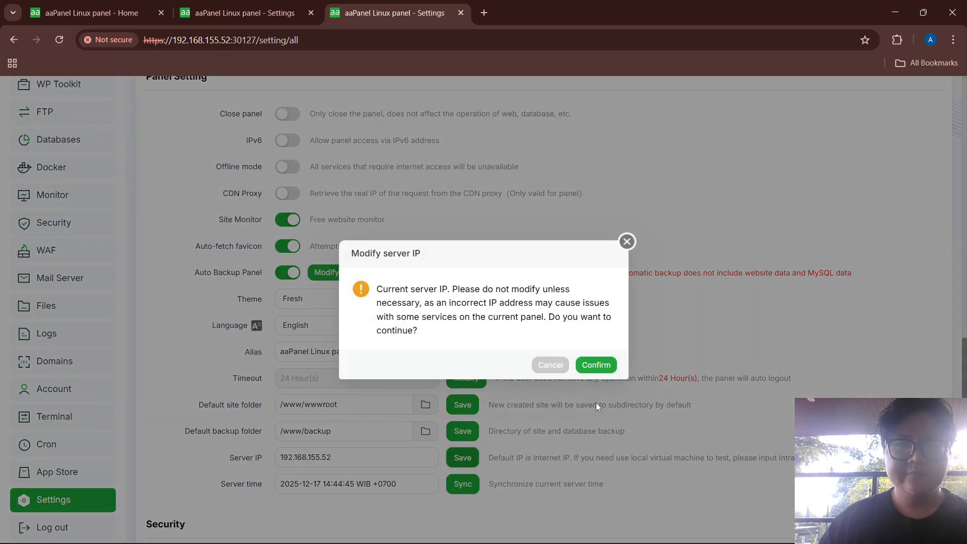
left_click(597, 367)
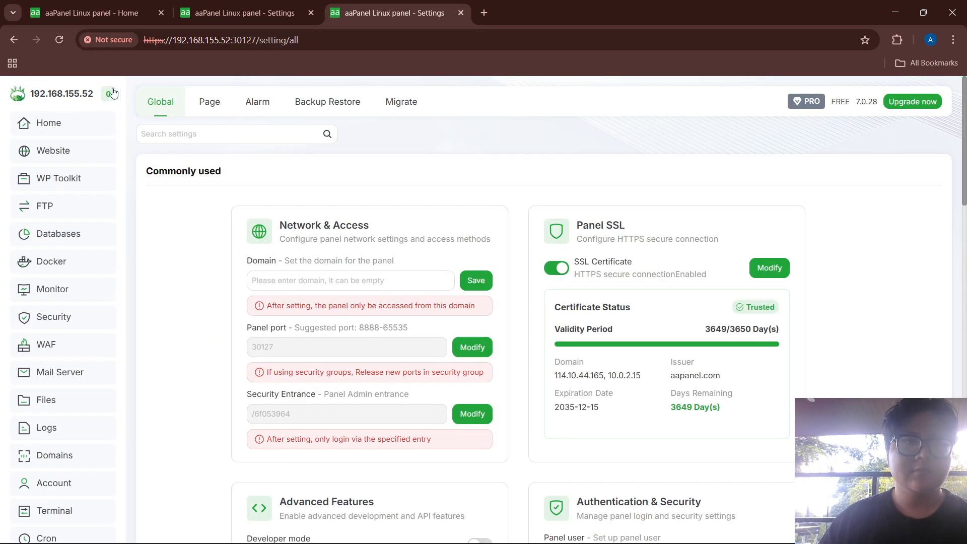
left_click(91, 13)
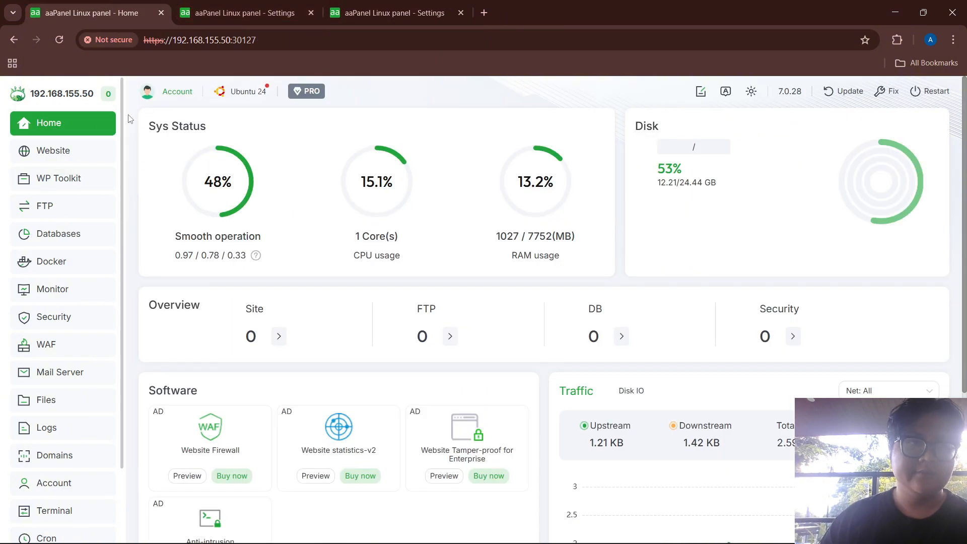
Create MySQL database 'wordpress' with a custom username and password, accessible from Everyone
left_click(53, 235)
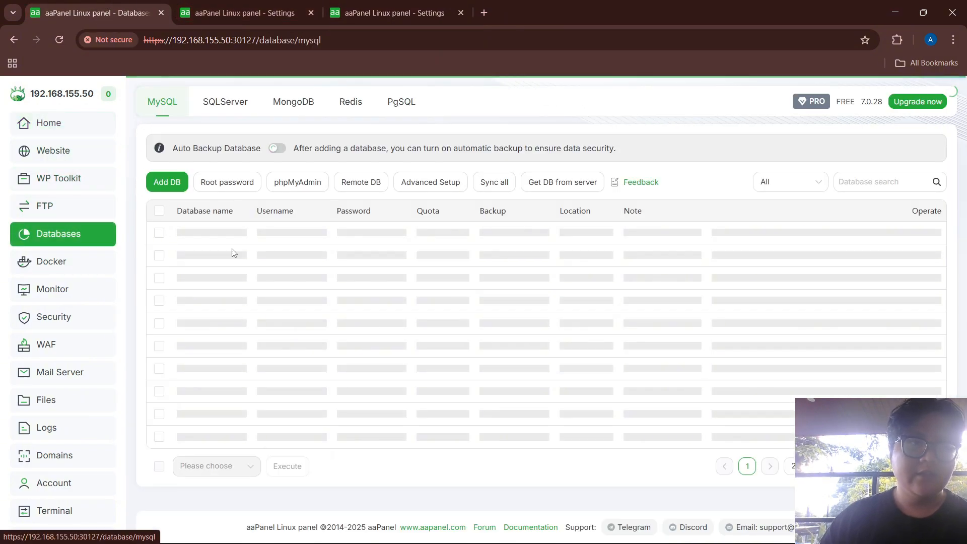
left_click(168, 184)
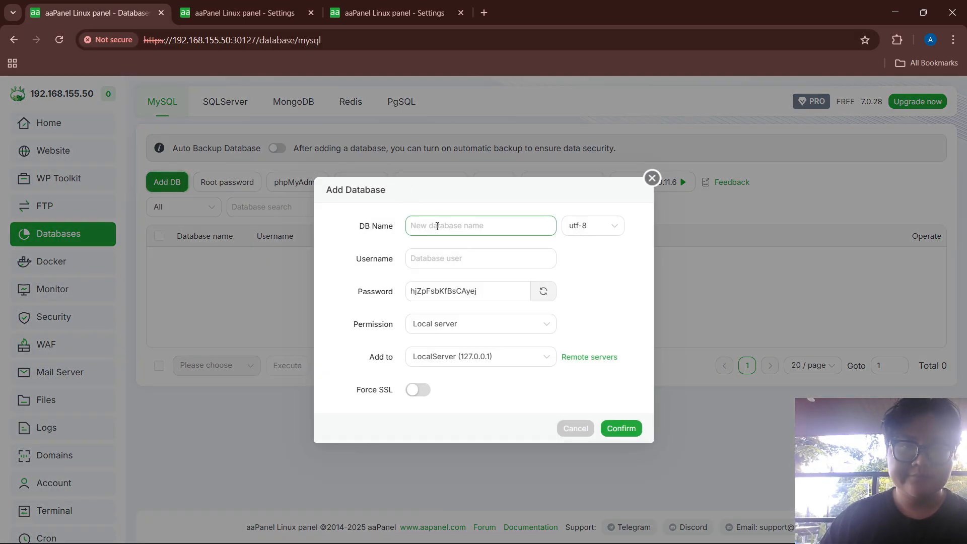
left_click(437, 227)
type("wor")
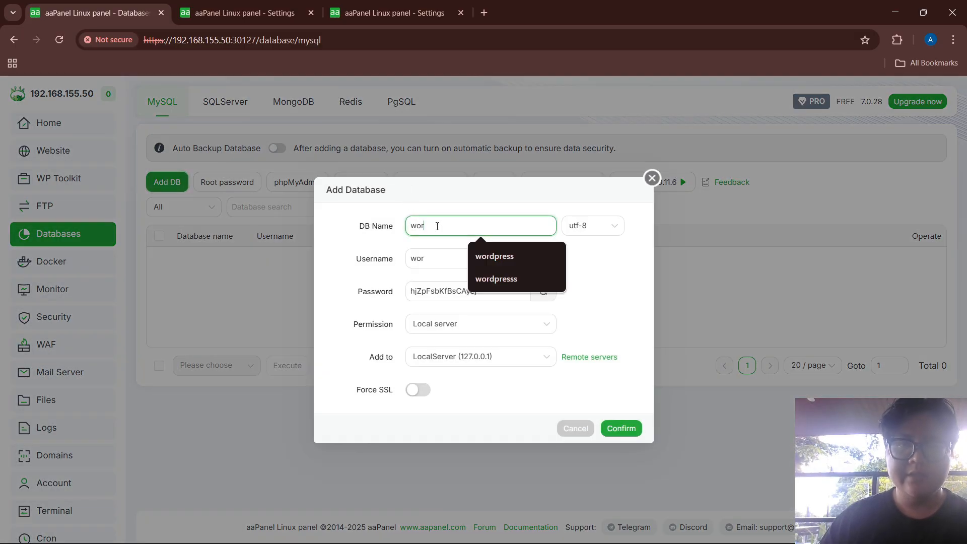
type("dpress")
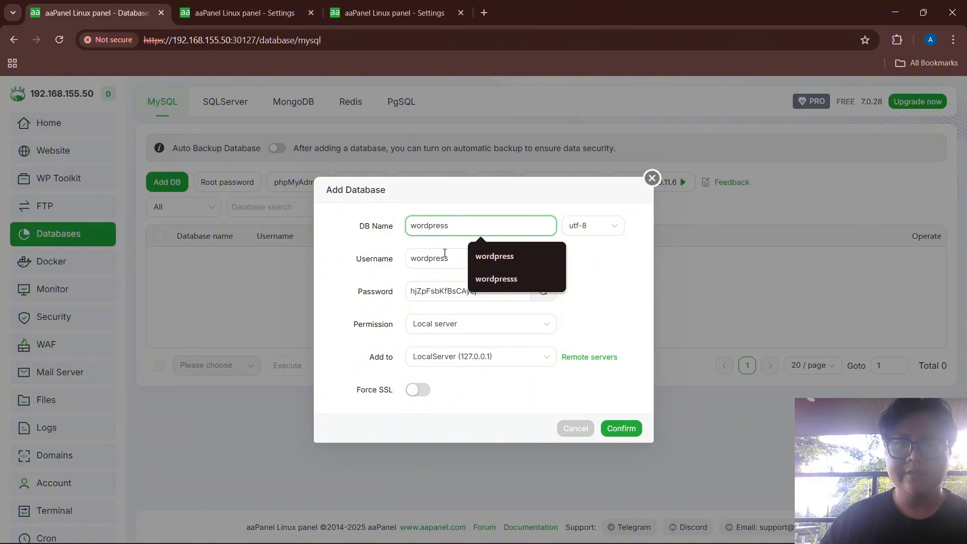
double_click(445, 253)
type("nanda")
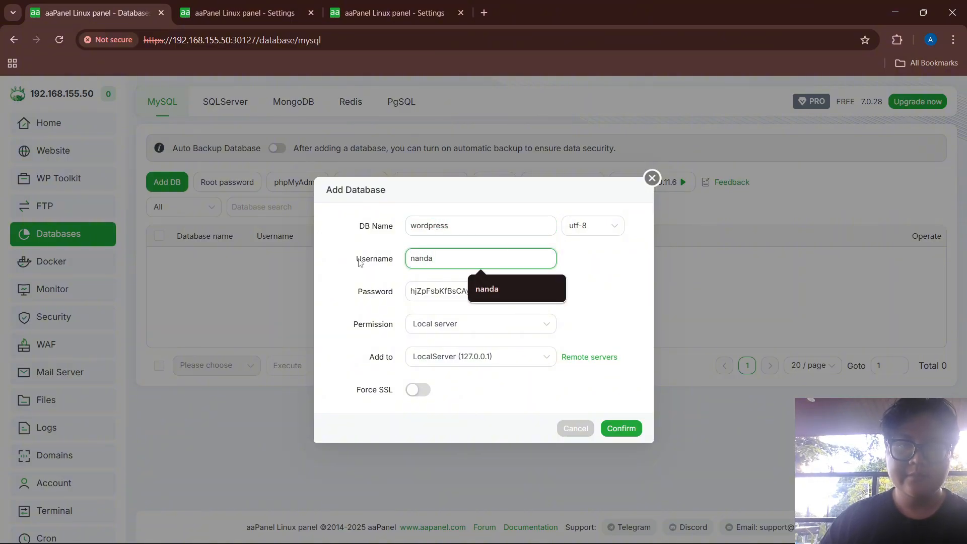
double_click(423, 289)
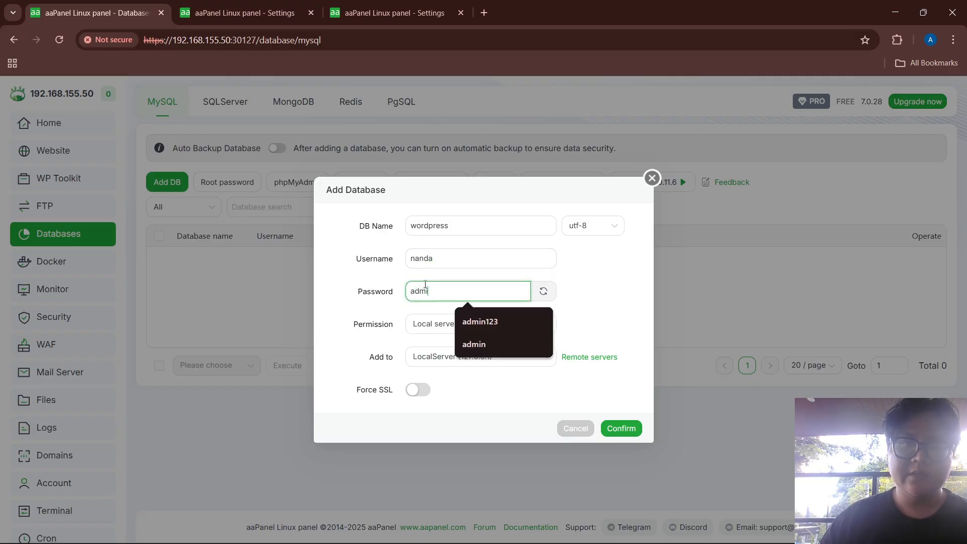
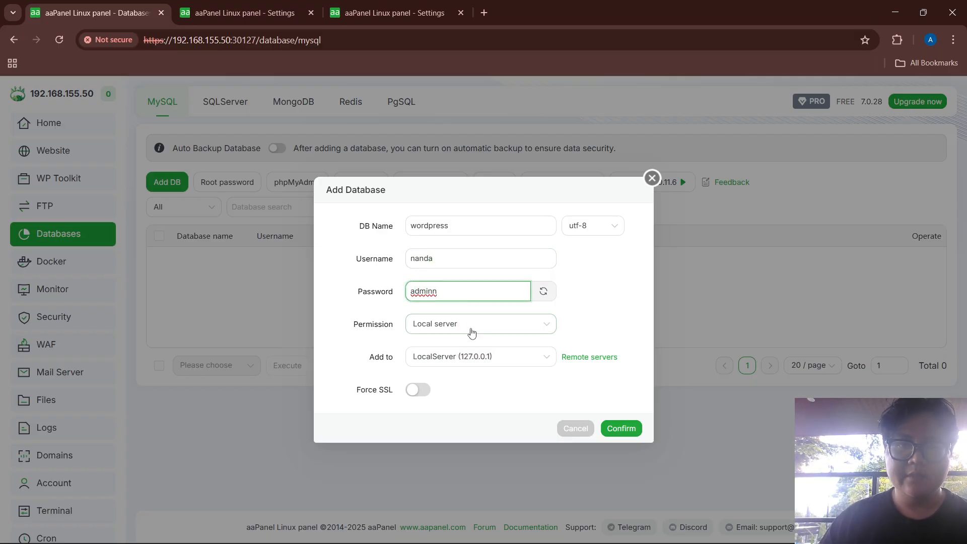
left_click(471, 331)
left_click(468, 370)
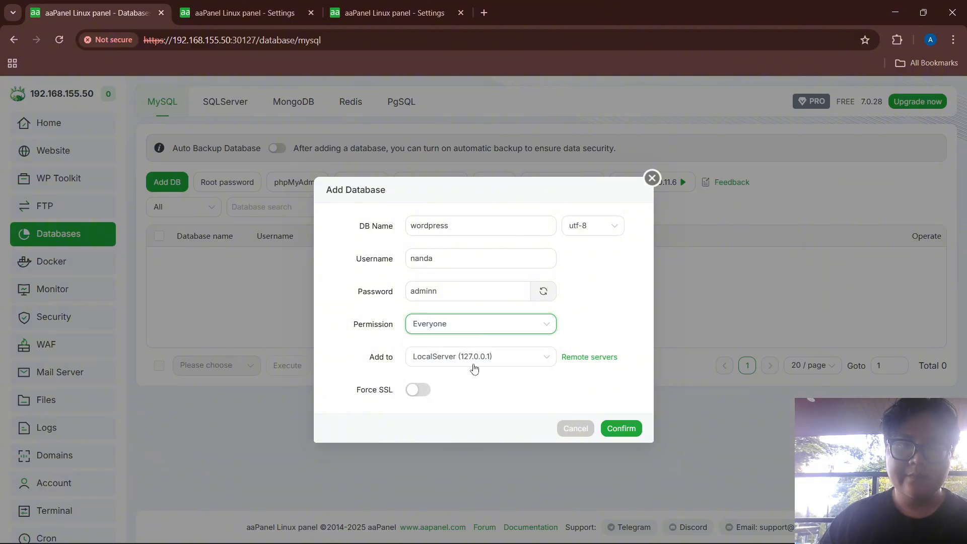
left_click(627, 427)
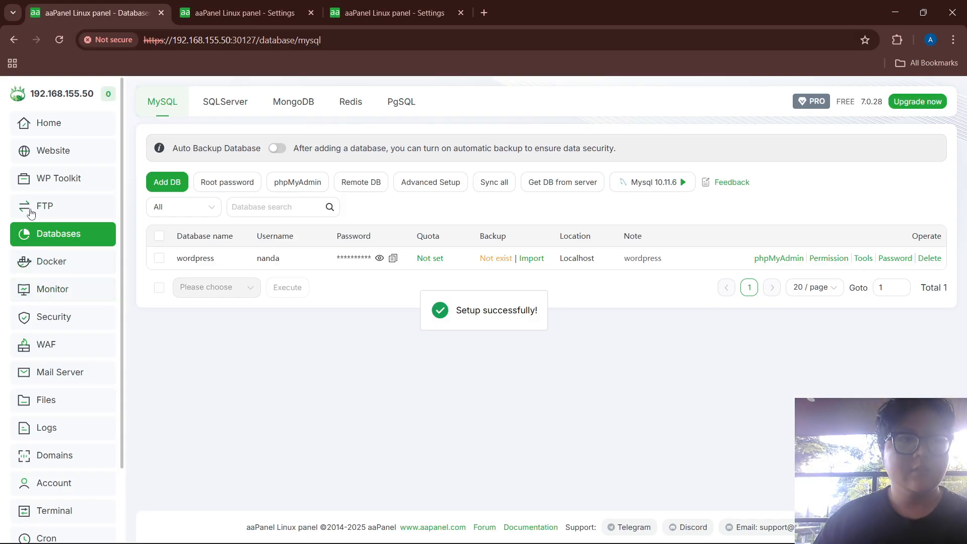
left_click(55, 316)
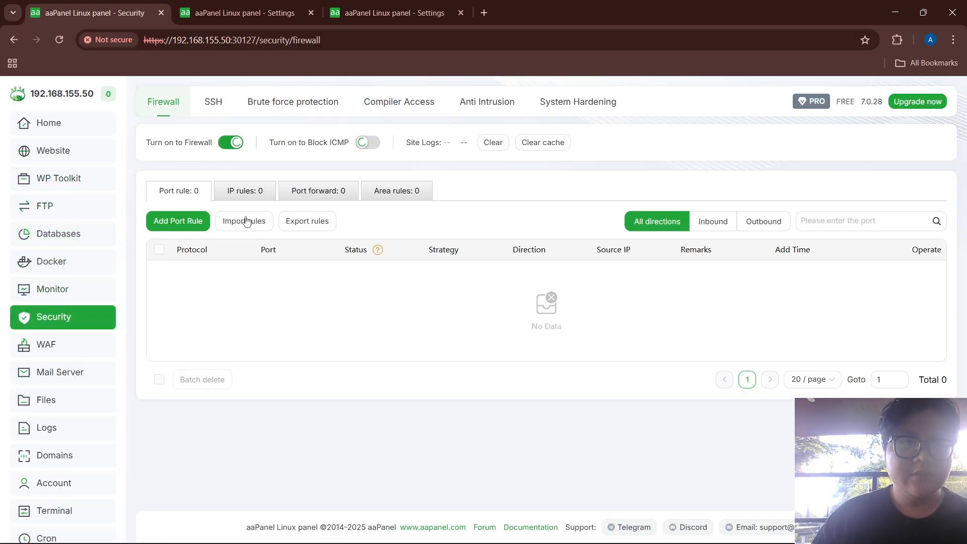
Add a firewall rule allowing port 3306 only from source IP 192.168.155.51
left_click(183, 221)
left_click(479, 241)
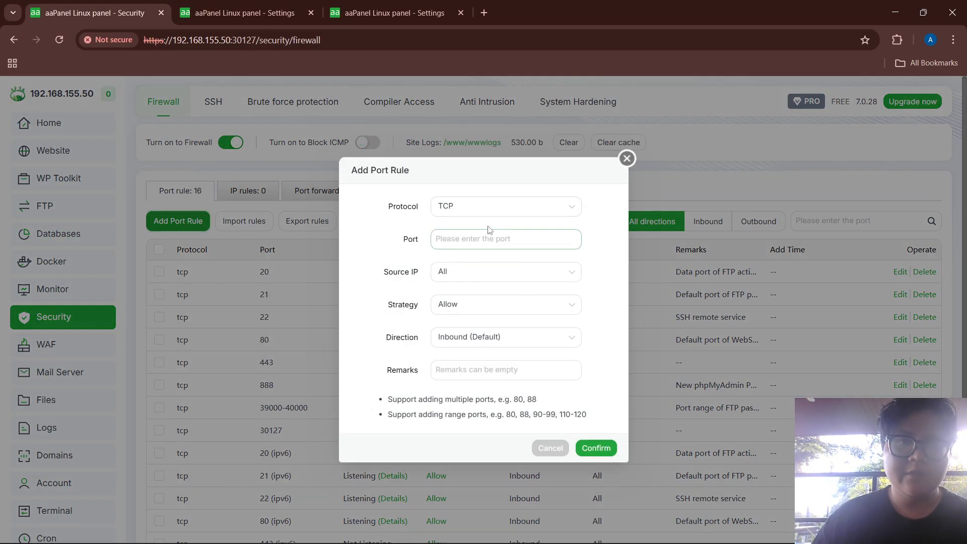
type("3306")
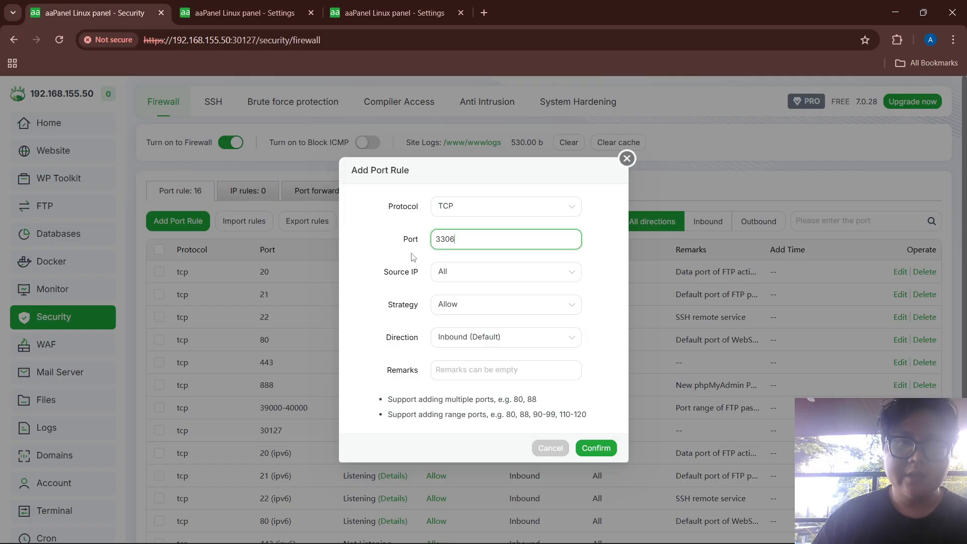
left_click(475, 273)
left_click(492, 317)
left_click(478, 277)
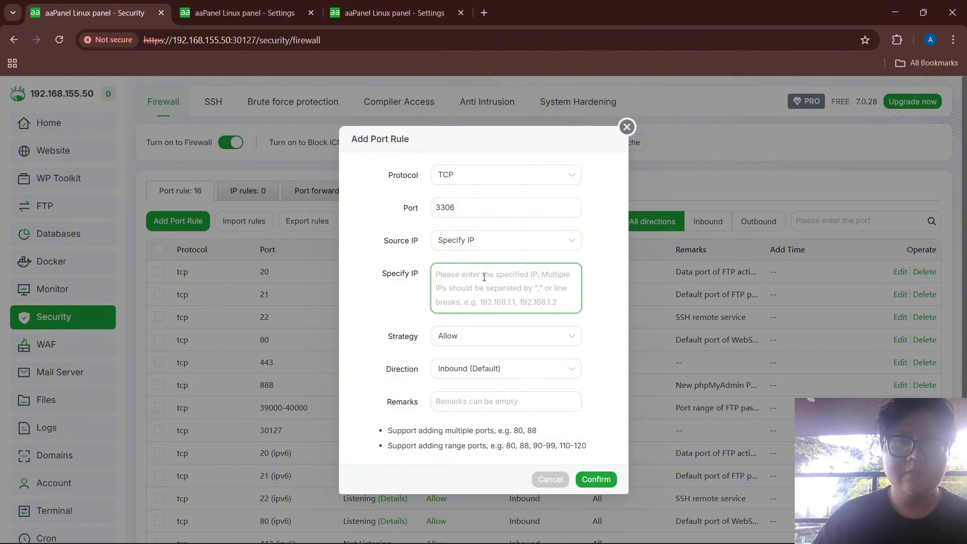
type("192.168.155.51")
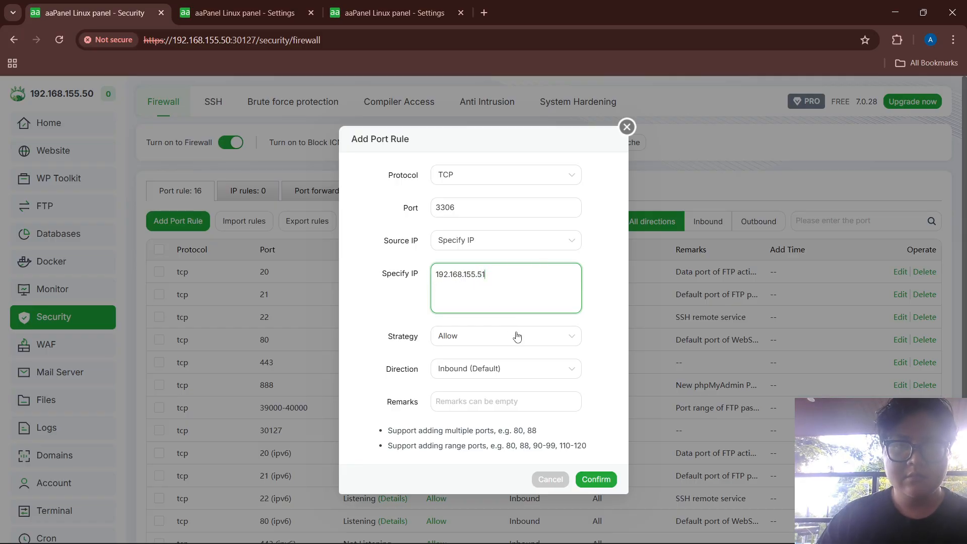
left_click(595, 480)
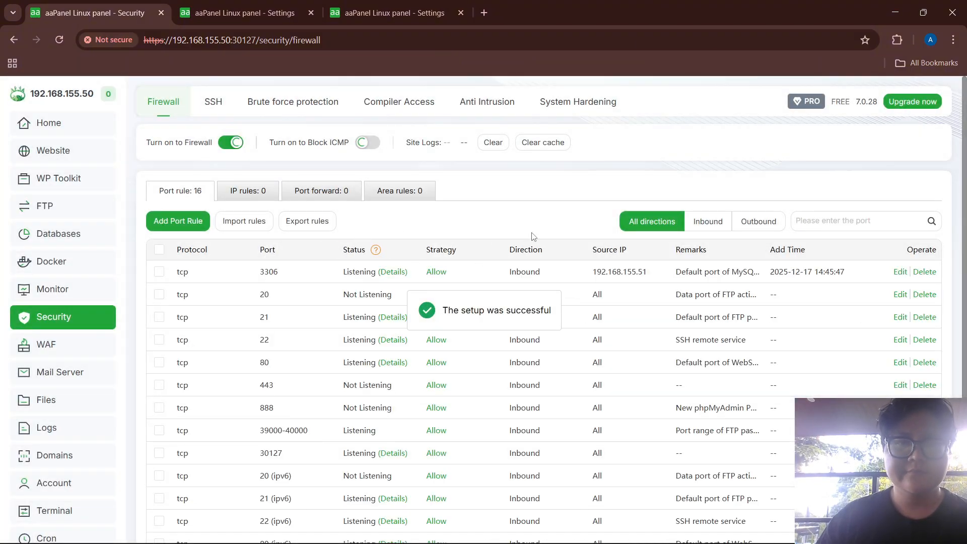
Add a second port 3306 rule restricted to source IP 192.168.155.52
left_click(172, 221)
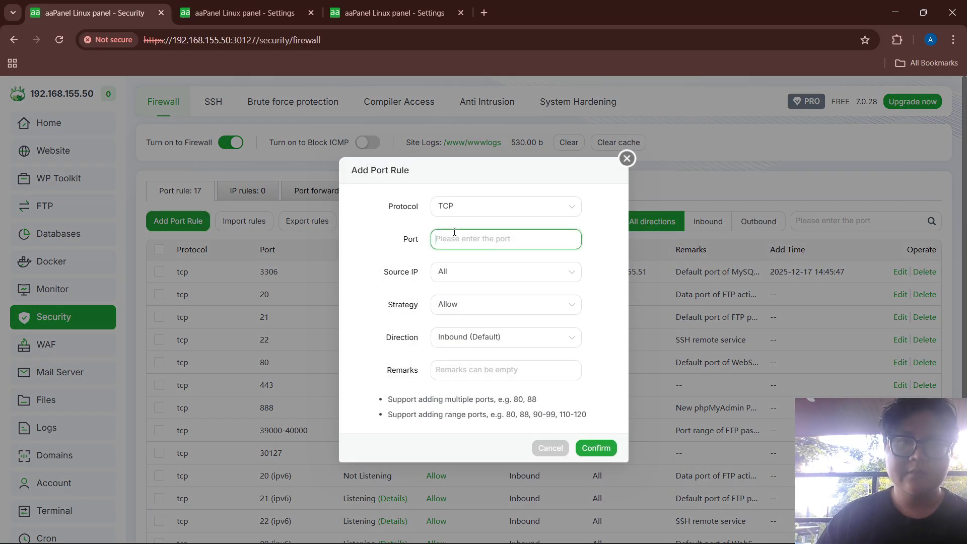
type("192")
key("BackSpace")
key("BackSpace")
type("3306")
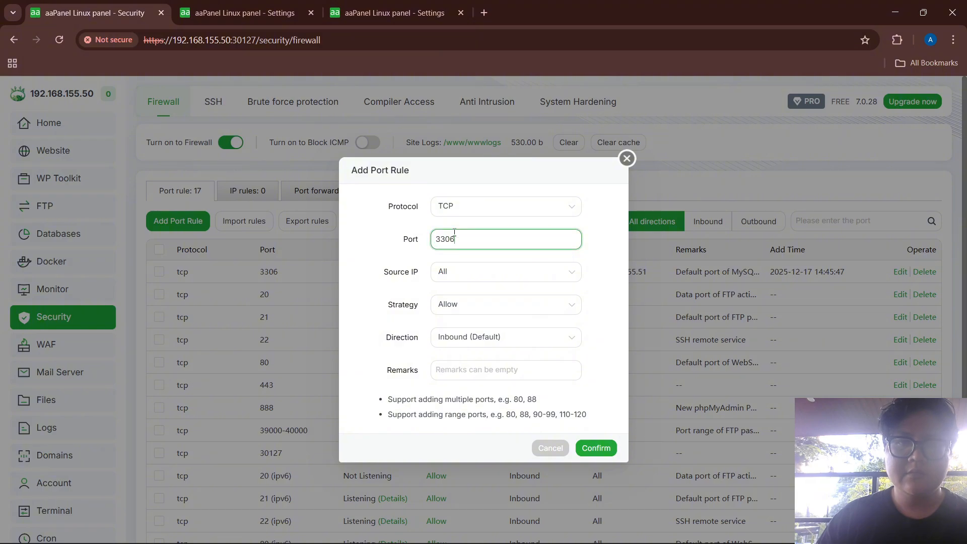
left_click(542, 272)
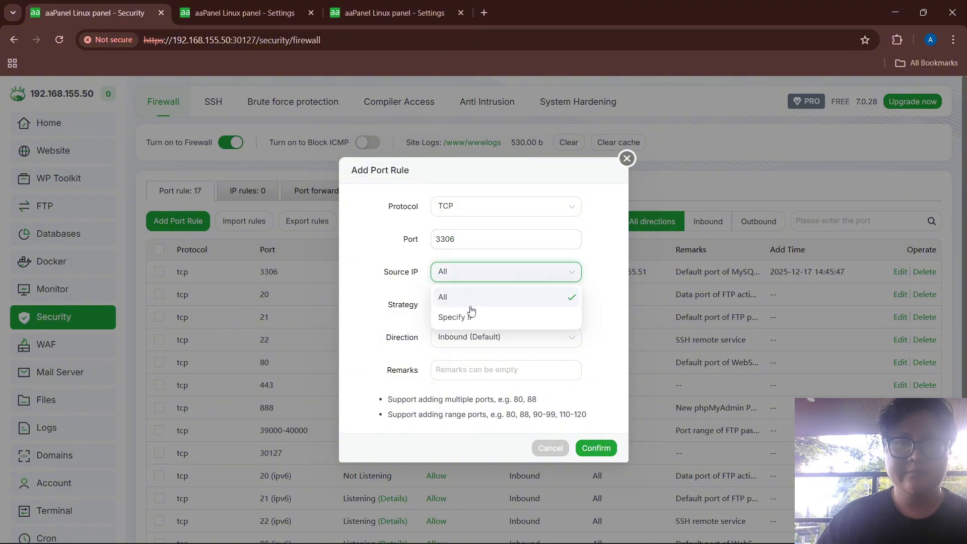
left_click(470, 315)
left_click(472, 285)
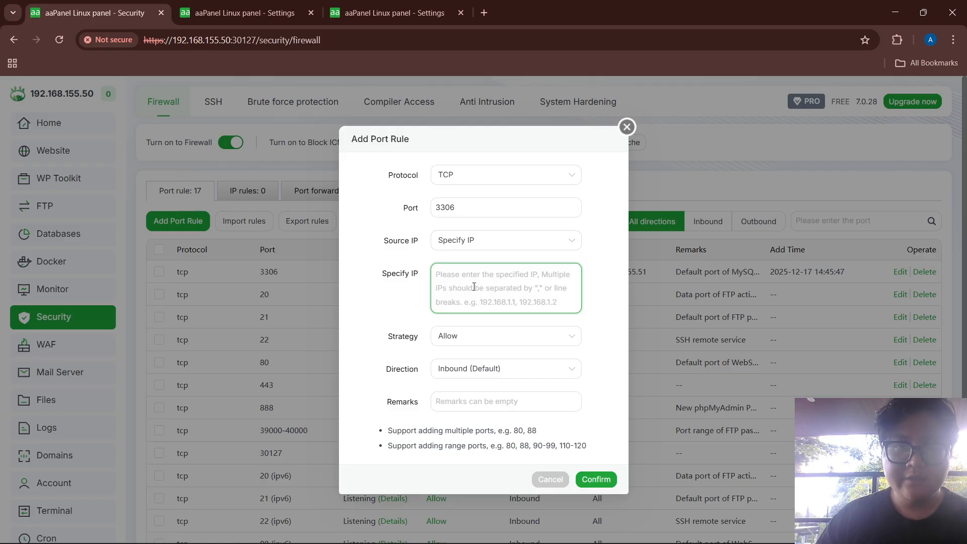
type("192.168")
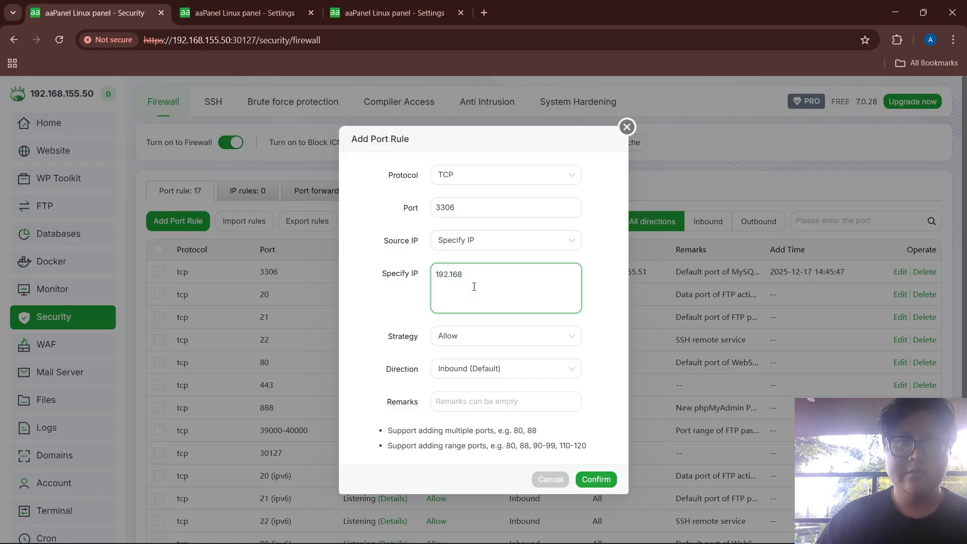
type(".155.52")
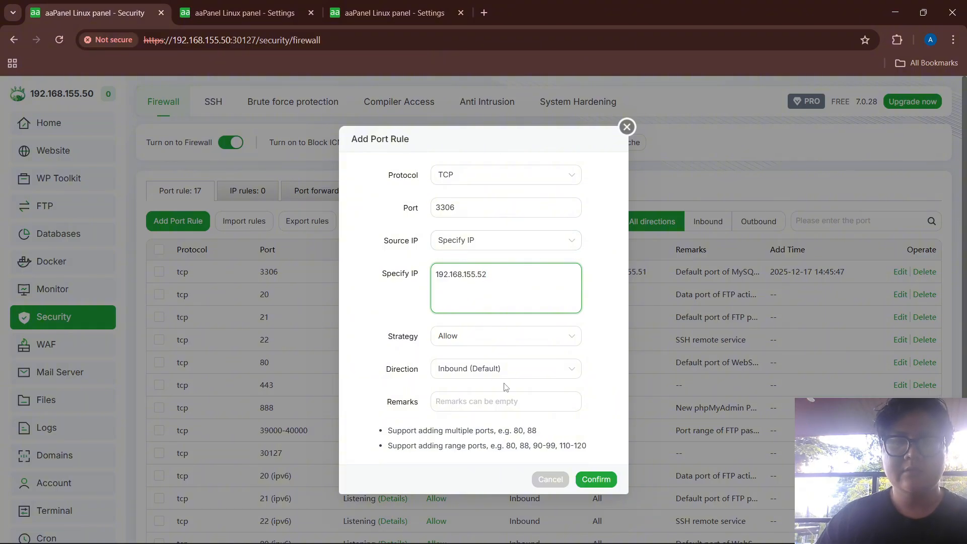
left_click(599, 479)
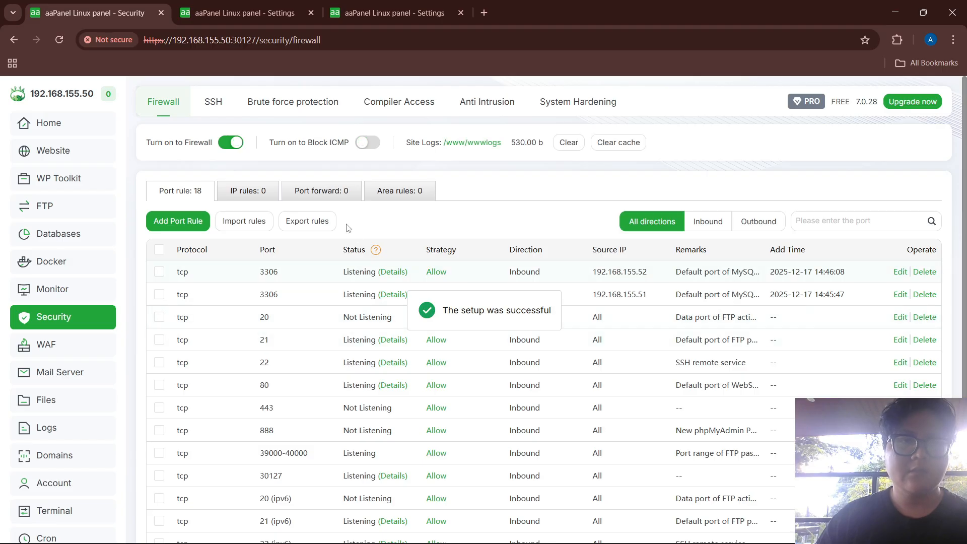
left_click(240, 7)
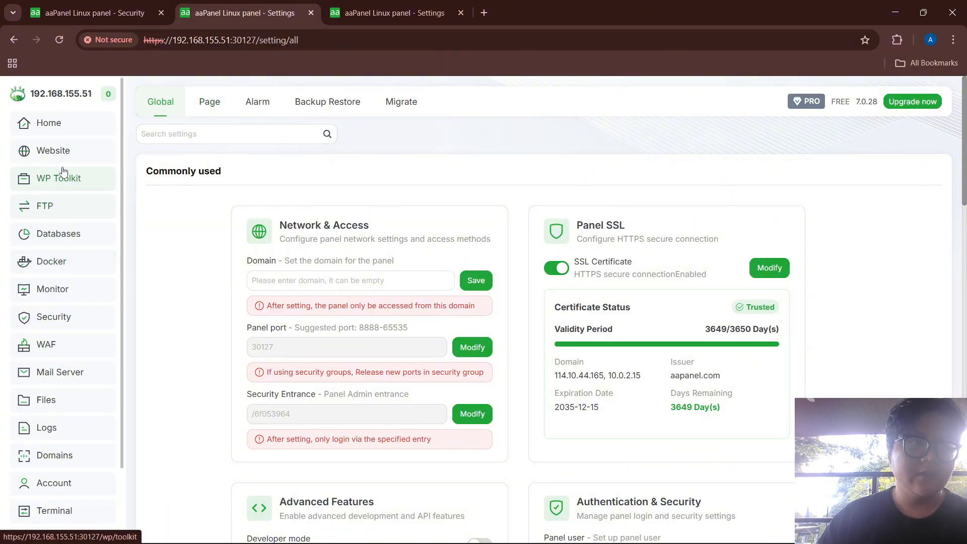
On the .51 panel, add remote MySQL server 192.168.155.50:3306 with the database user's username and password
left_click(66, 234)
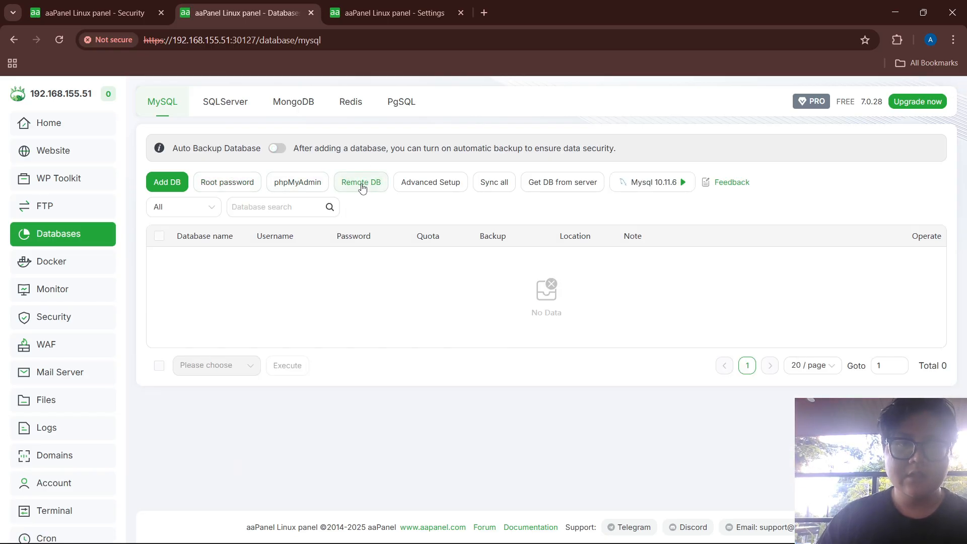
left_click(361, 188)
left_click(259, 223)
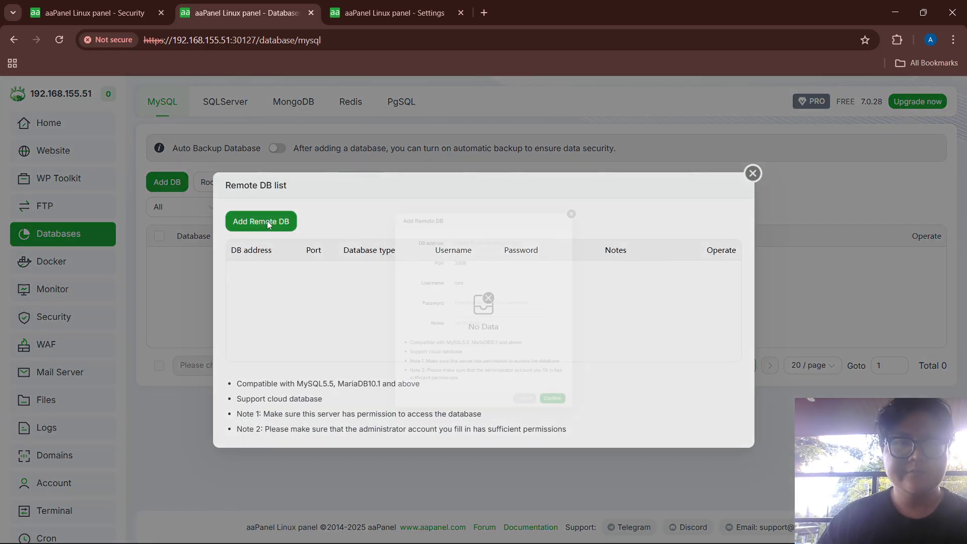
left_click(504, 208)
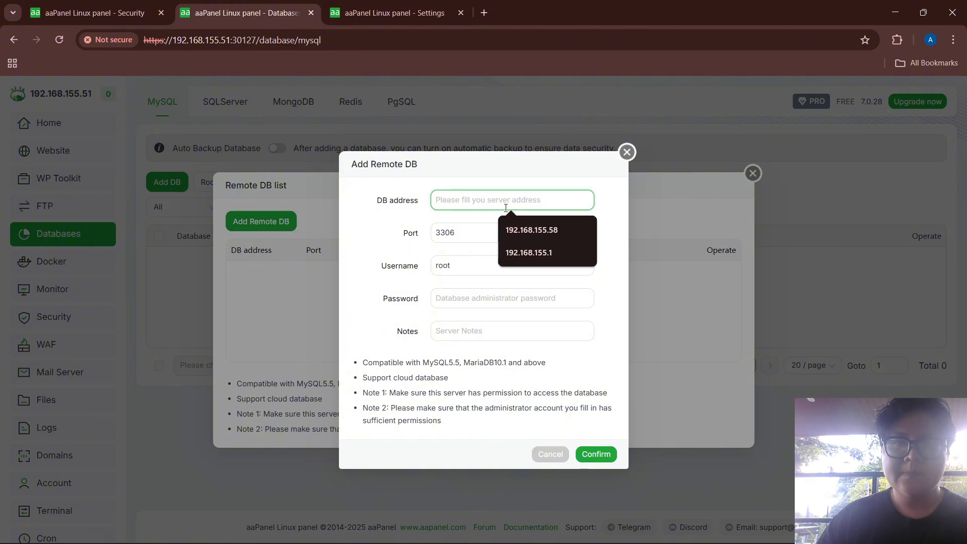
type("192.")
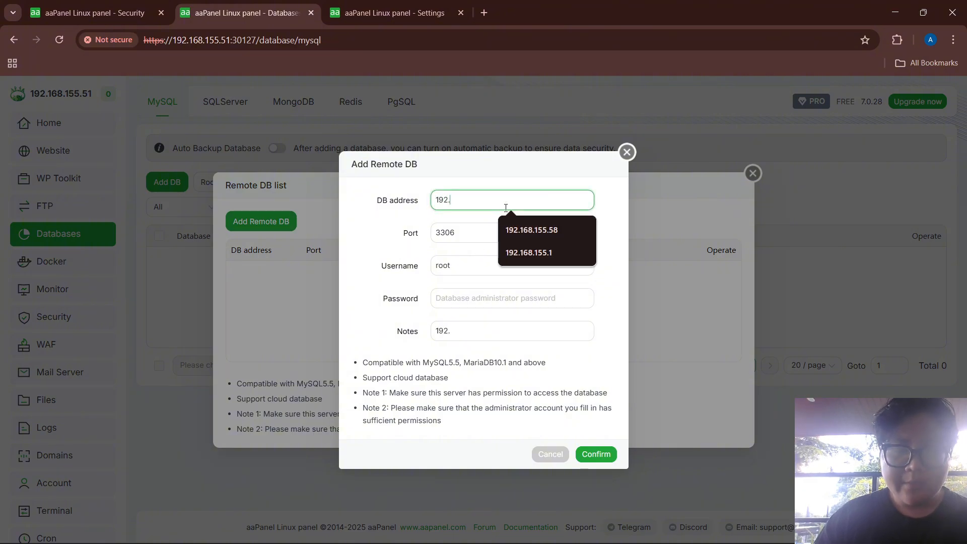
type("168.15")
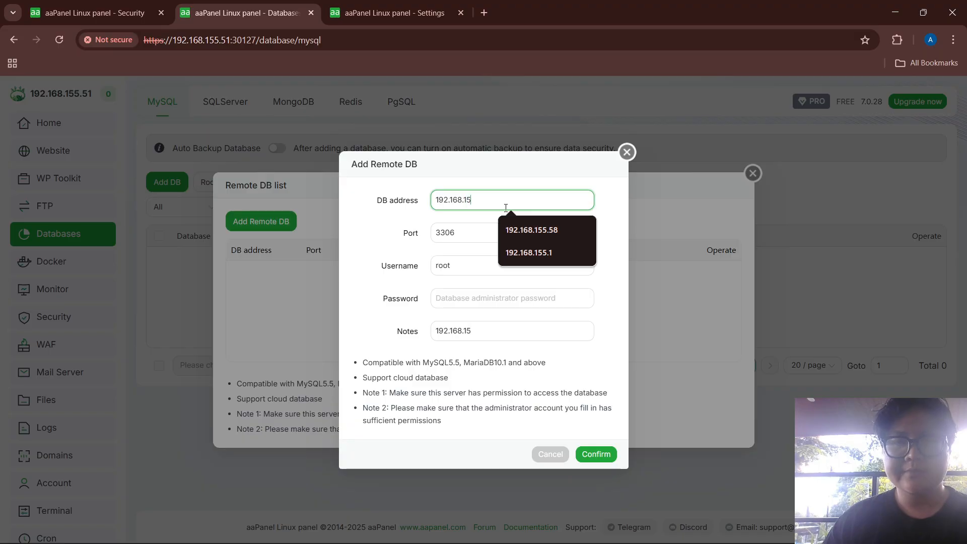
type("5.50")
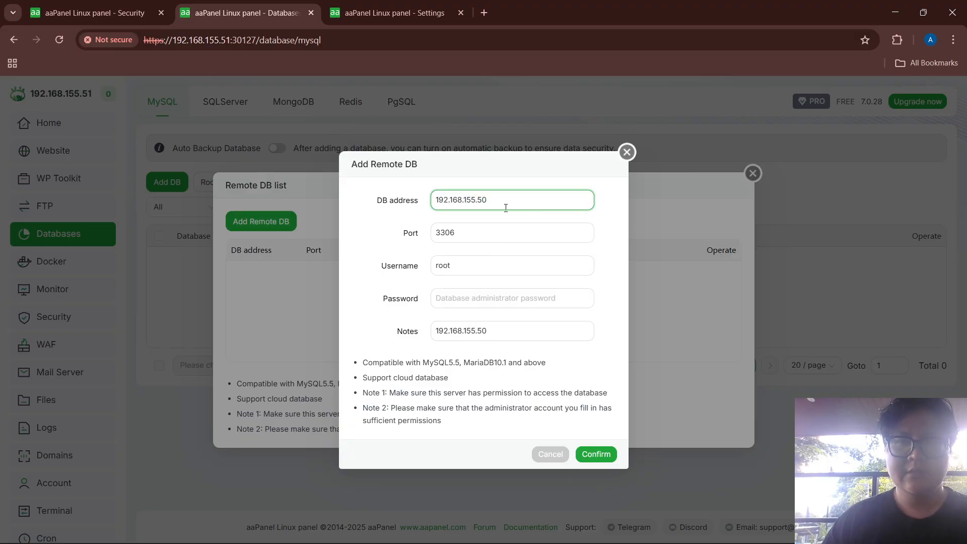
left_click_drag(477, 272, 397, 270)
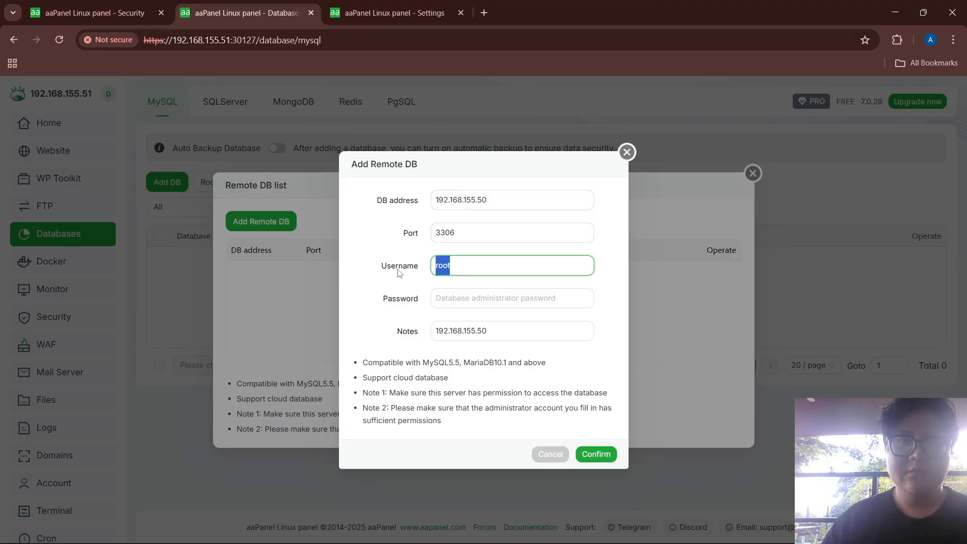
type("nanda")
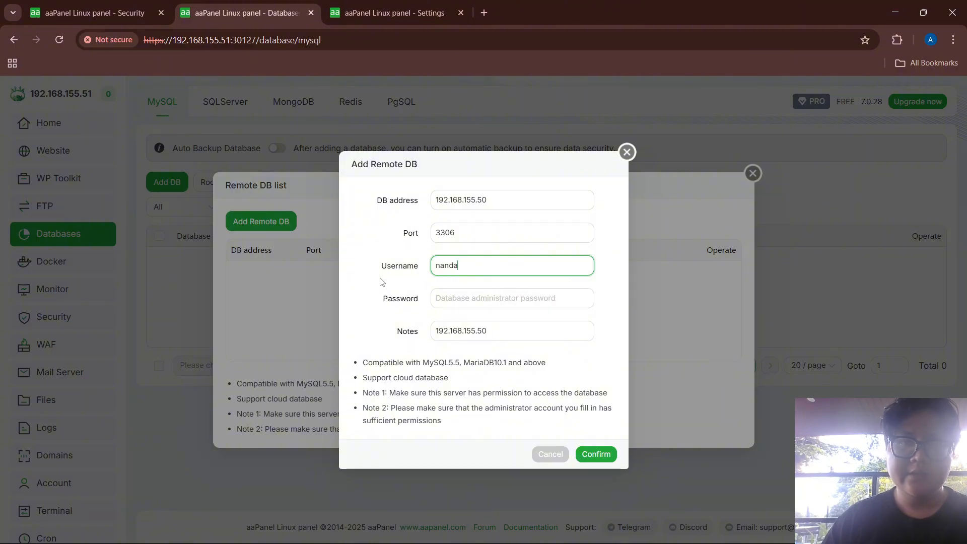
left_click(459, 301)
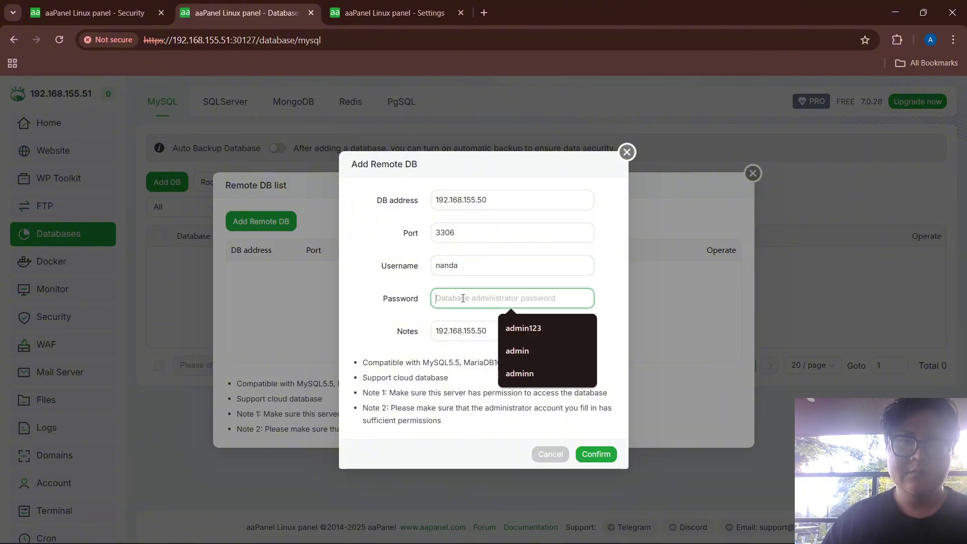
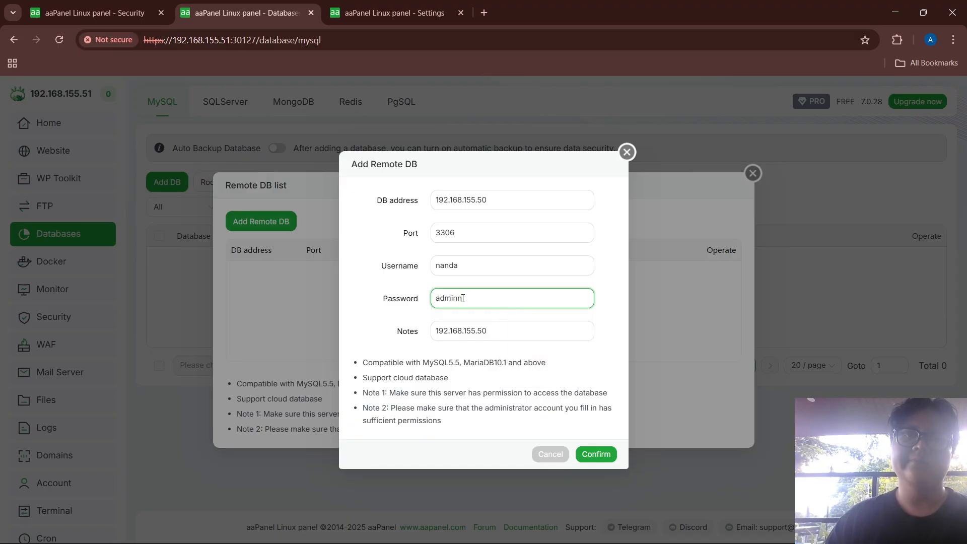
left_click(590, 453)
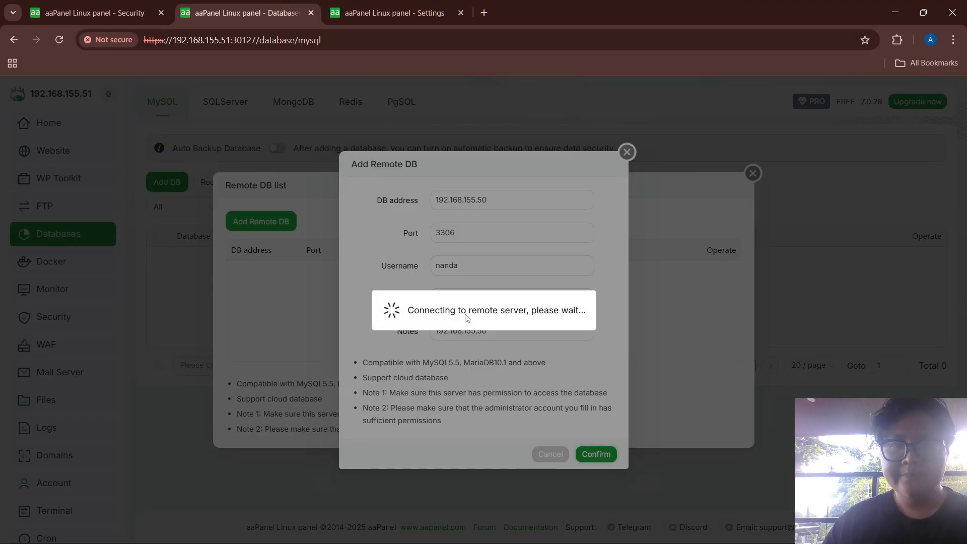
On the .52 panel, start a new remote database entry with address 192.168.155.50
left_click(393, 13)
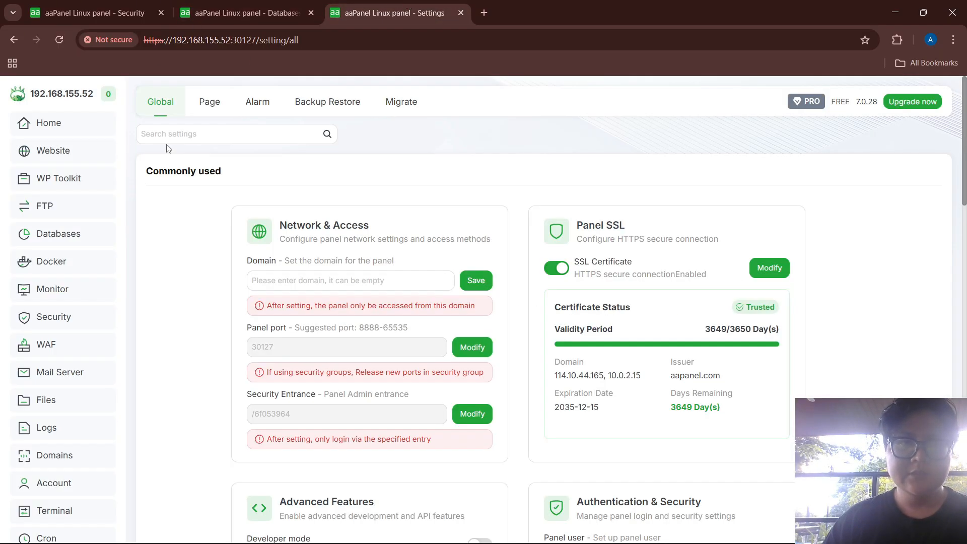
left_click(39, 237)
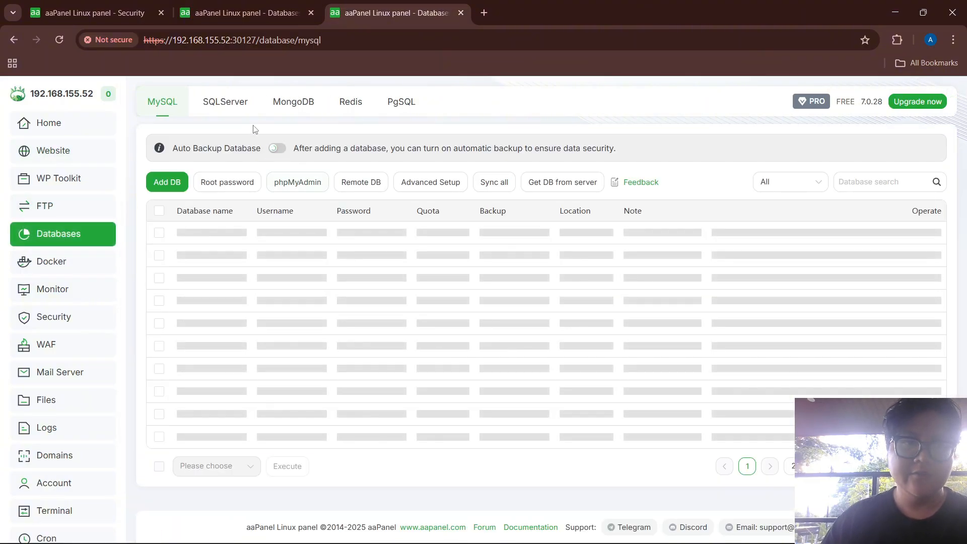
left_click(370, 192)
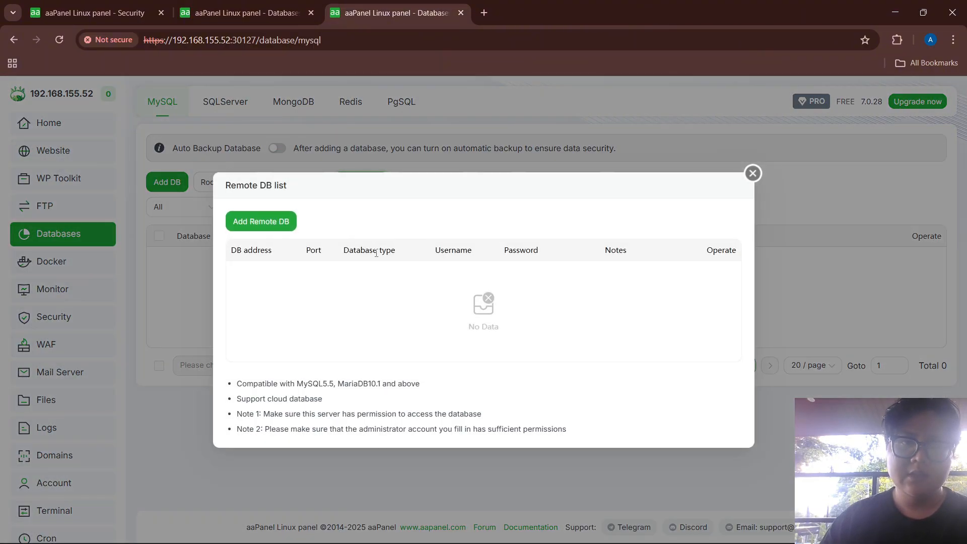
left_click(245, 228)
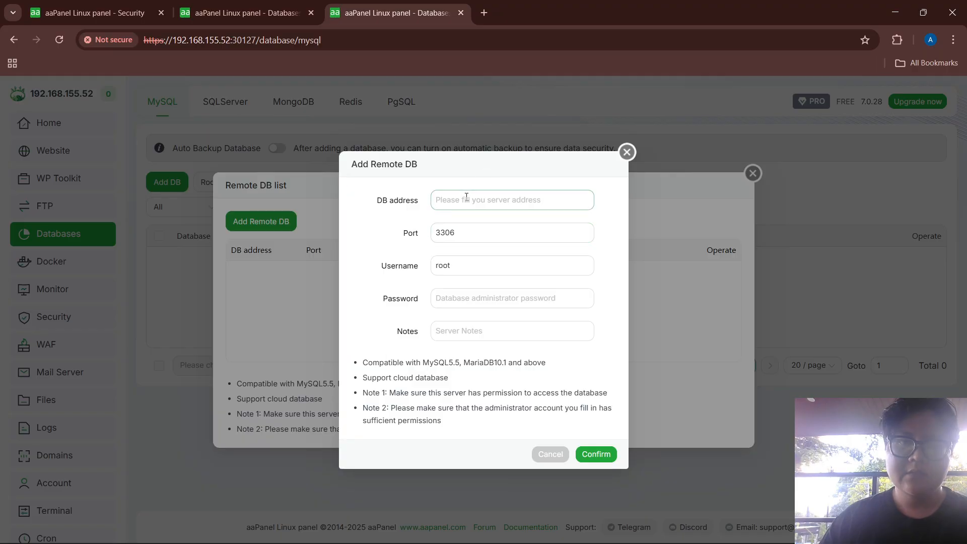
left_click(466, 199)
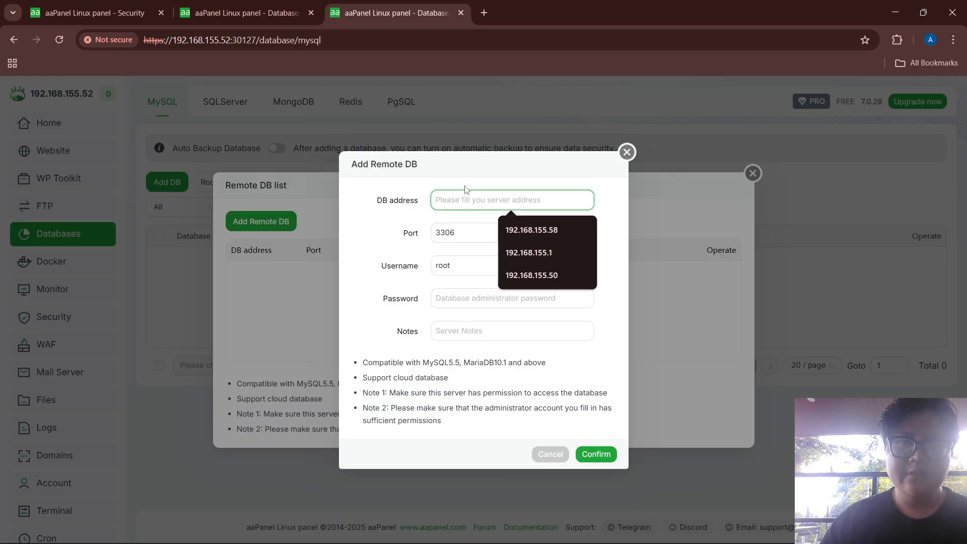
type("192.168")
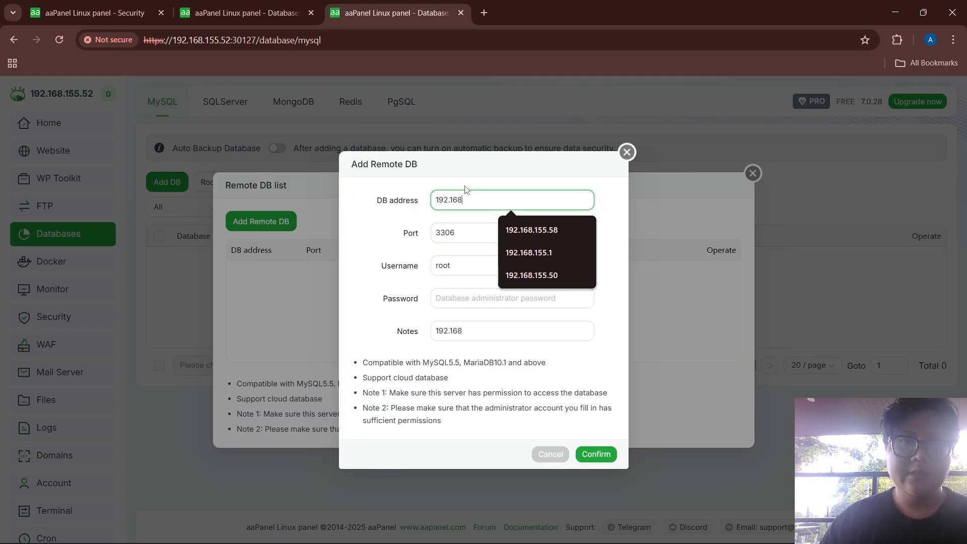
type(".155.50")
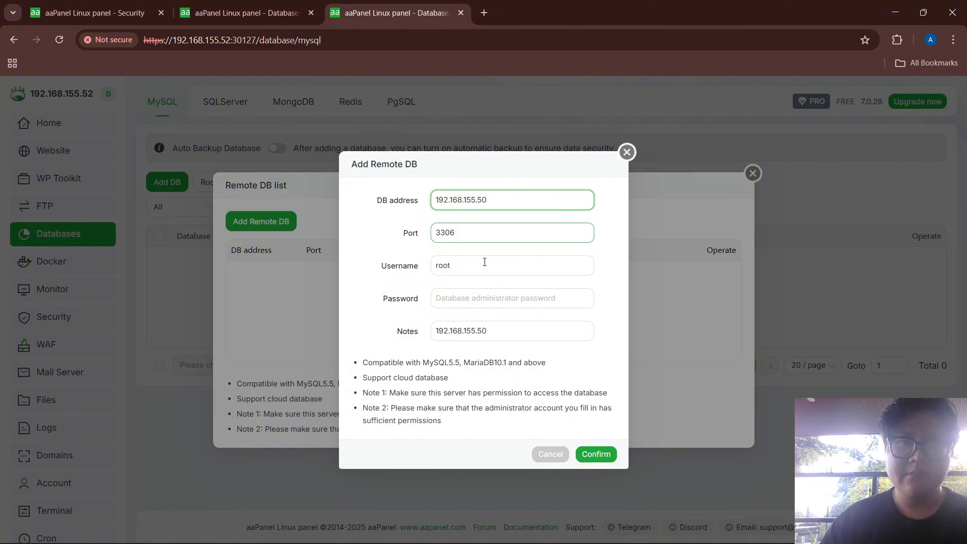
Replace root with the database username, enter its password, and submit the remote connection
left_click_drag(470, 267, 404, 272)
double_click(460, 269)
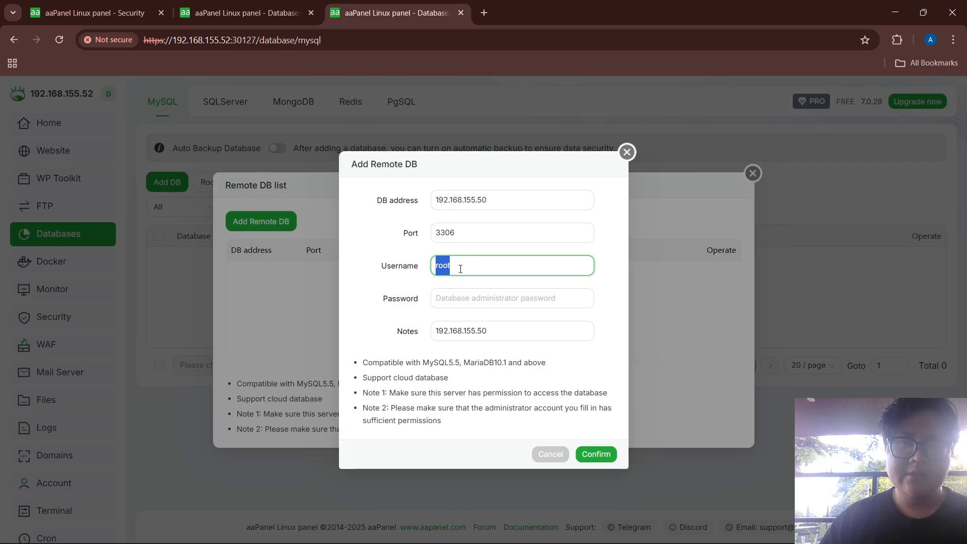
type("nan")
key("BackSpace")
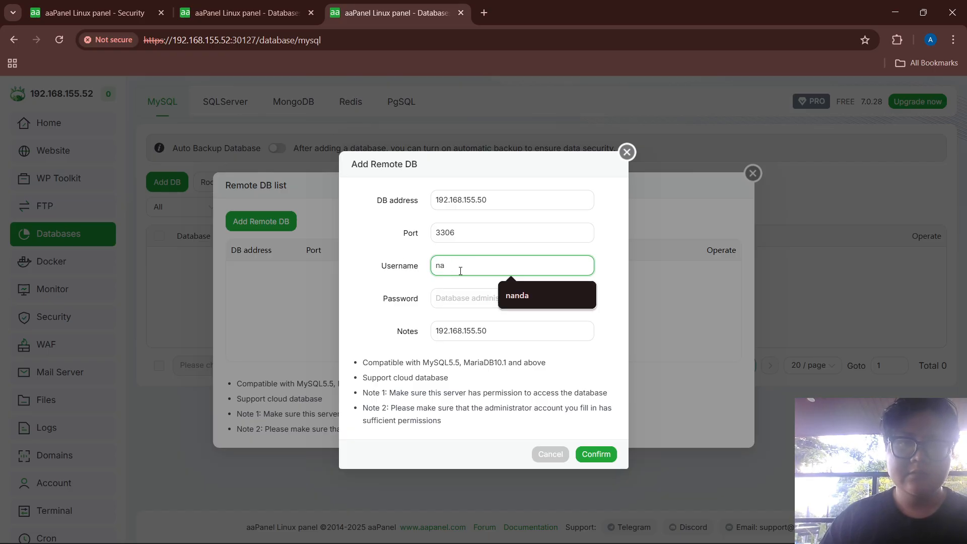
key("Down")
key("Return")
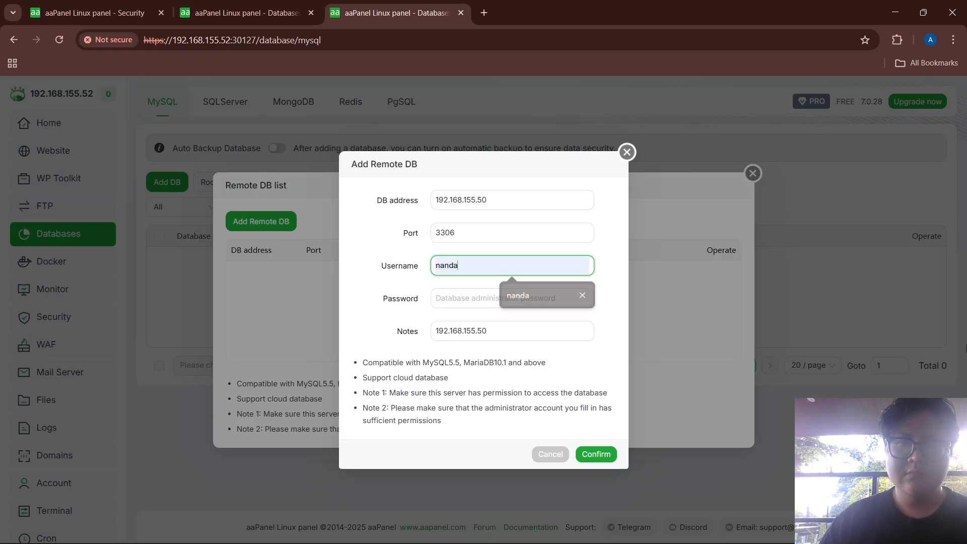
key("Tab")
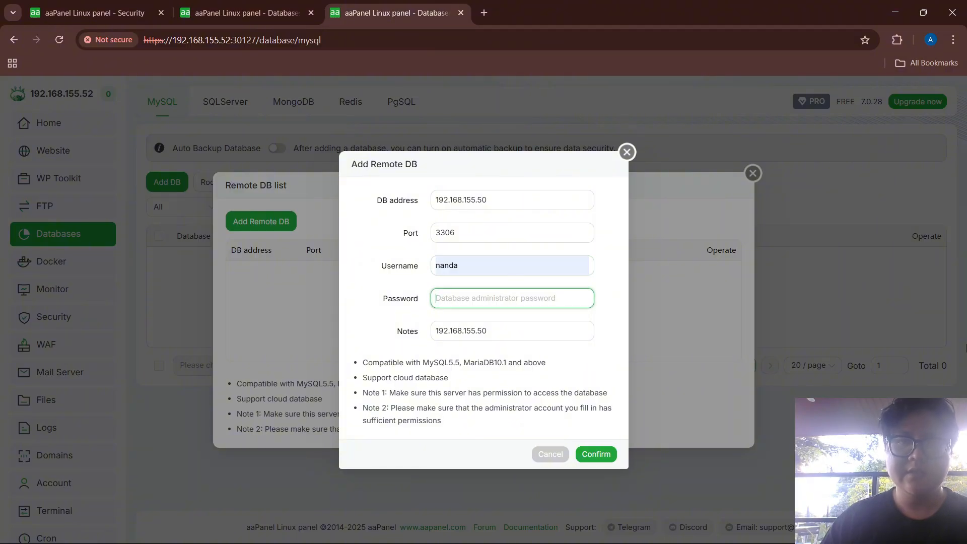
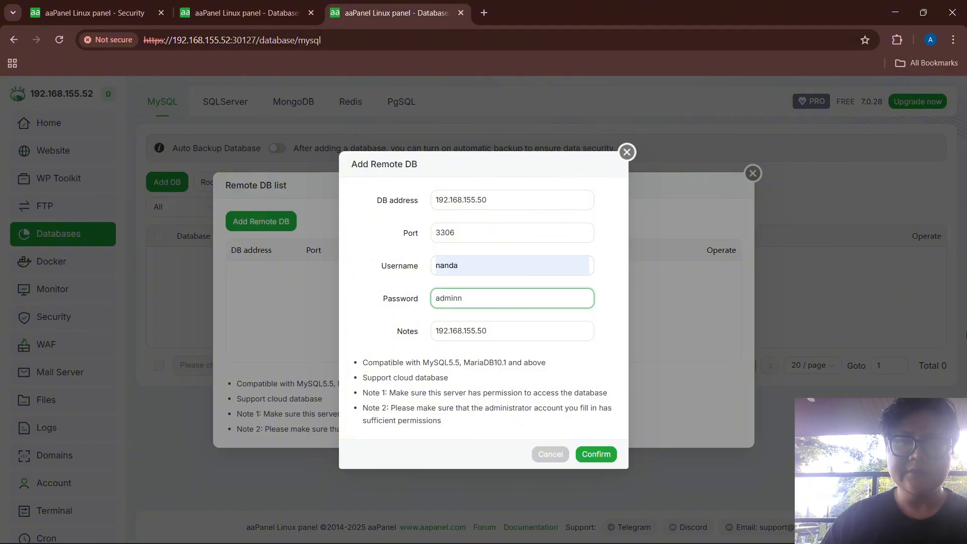
left_click(595, 455)
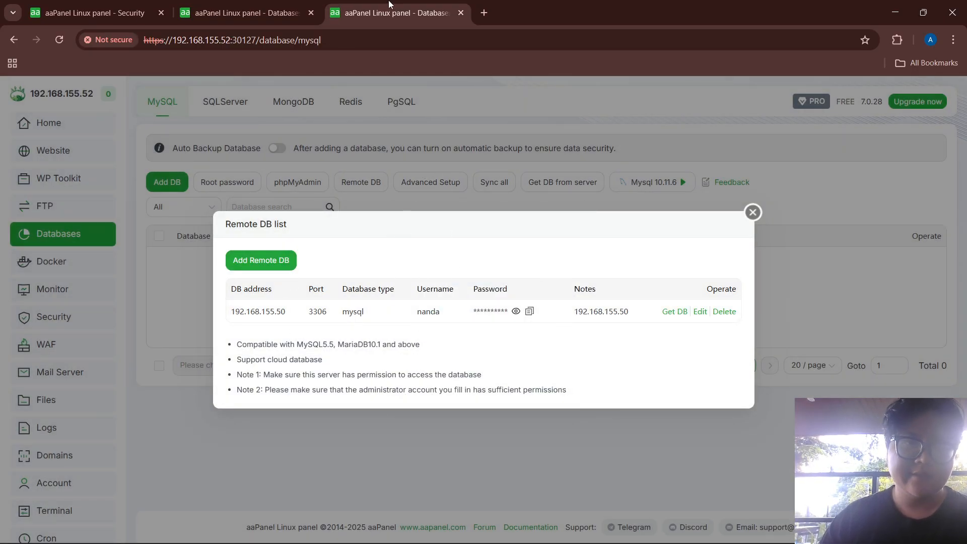
Search for 'download wordpress' in a new Chrome tab
left_click(487, 12)
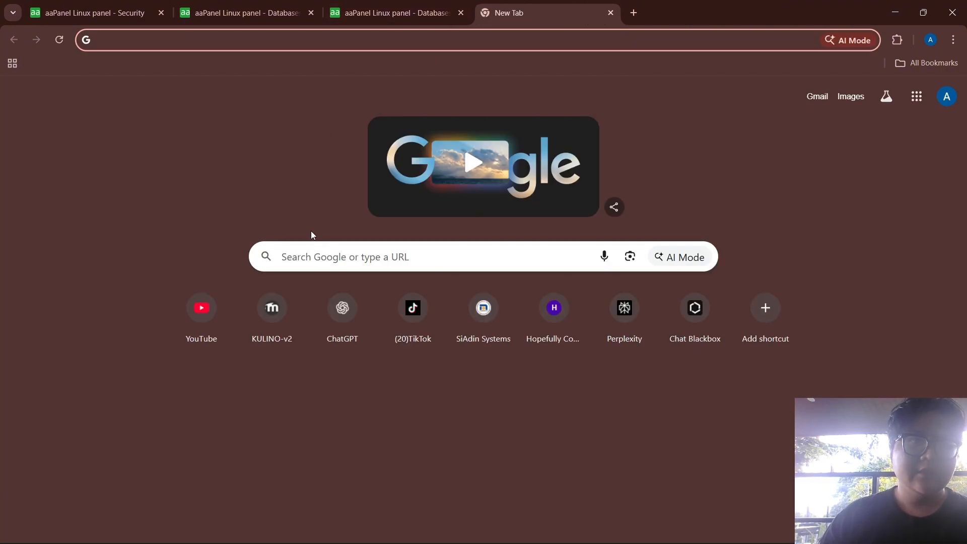
type("download")
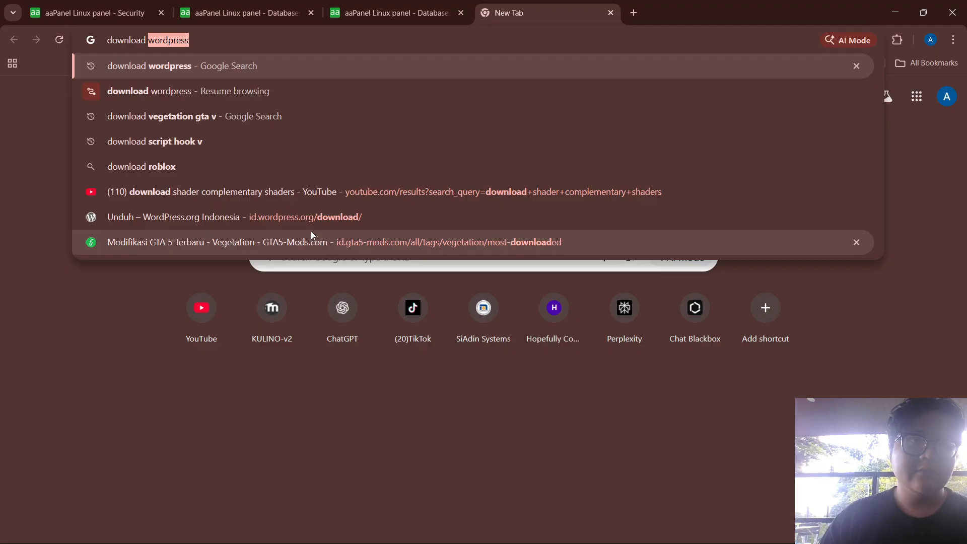
key("Return")
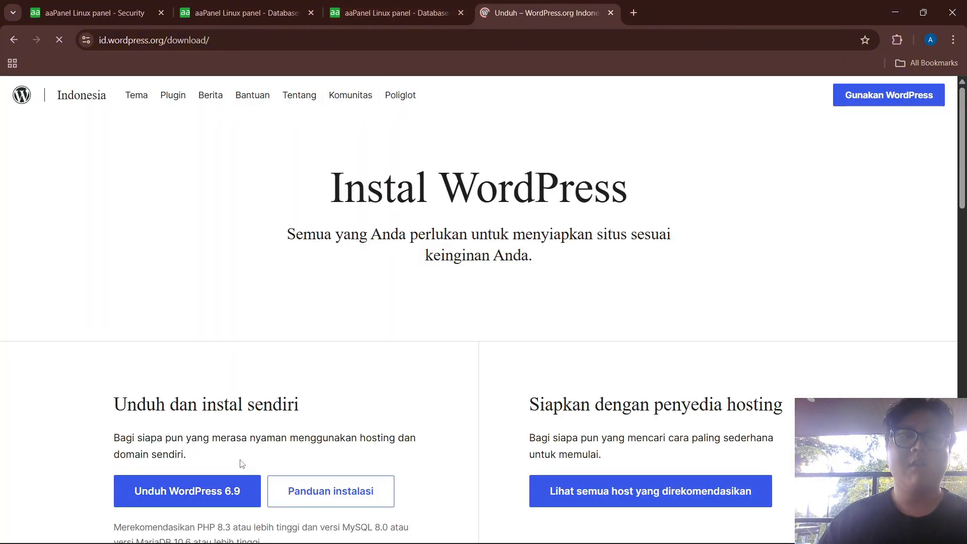
Start the WordPress 6.9 zip download, then cancel it from the downloads list
left_click(195, 498)
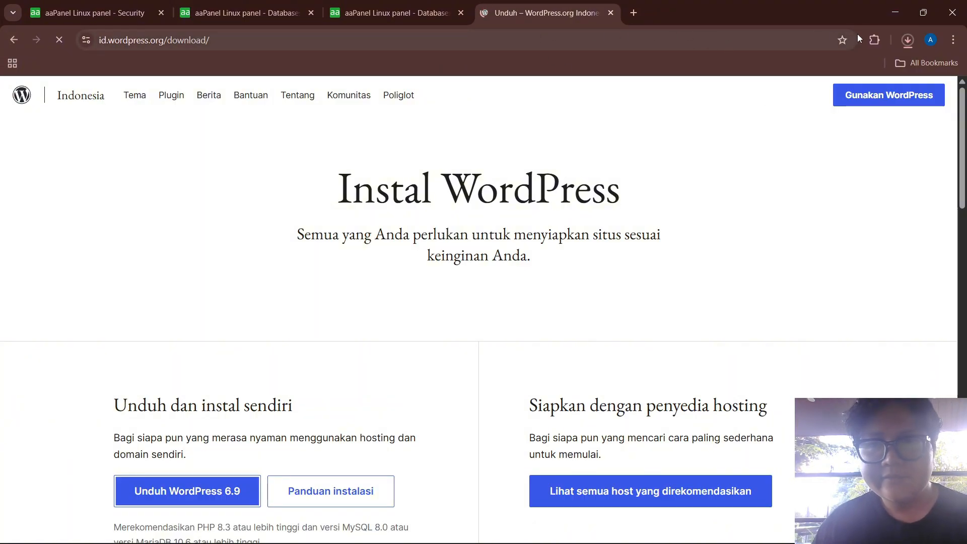
left_click(907, 40)
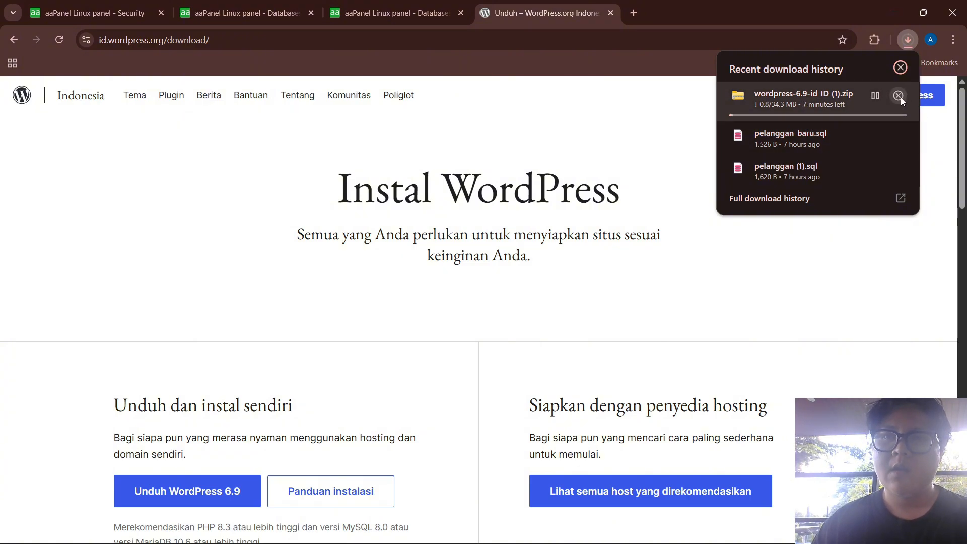
left_click(898, 96)
left_click(583, 134)
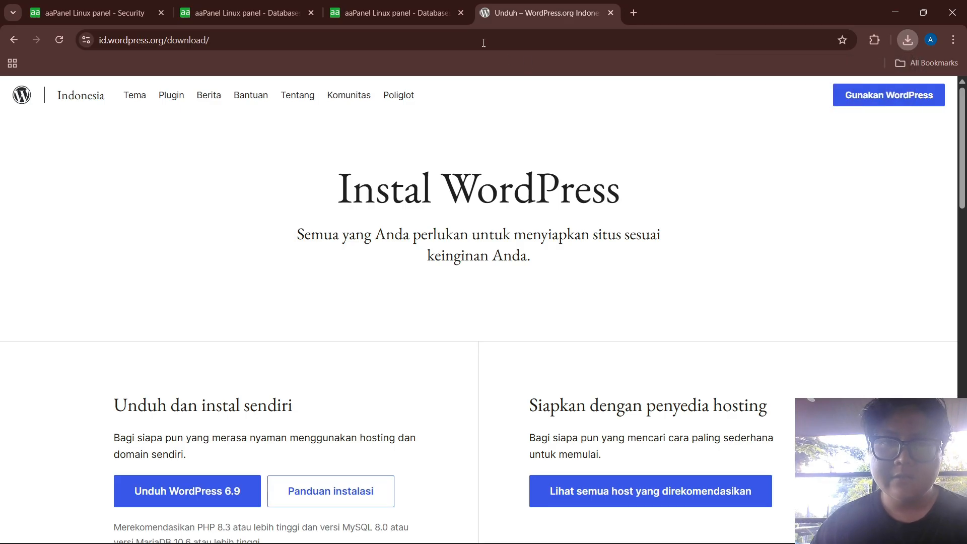
left_click(301, 6)
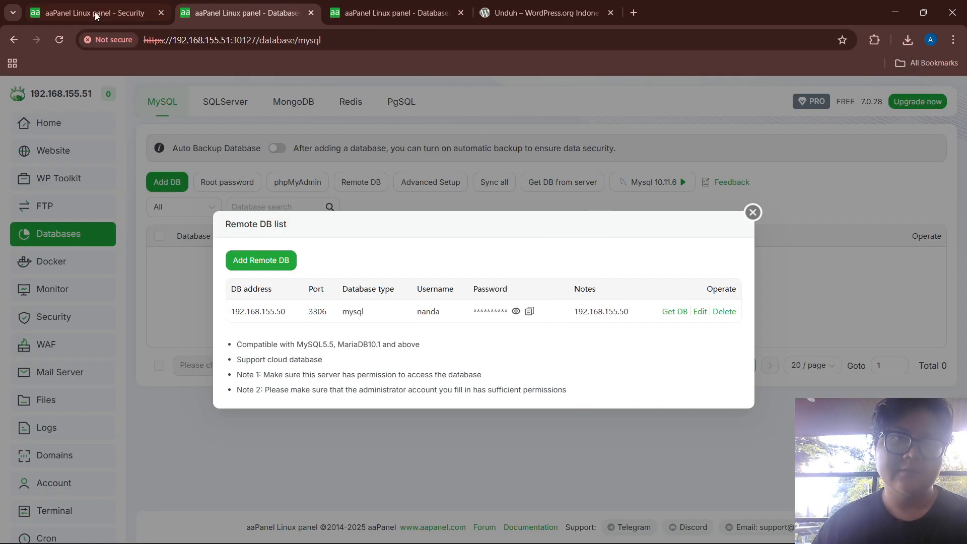
Close the remote database list dialogs on the .51 and .52 panels
left_click(752, 212)
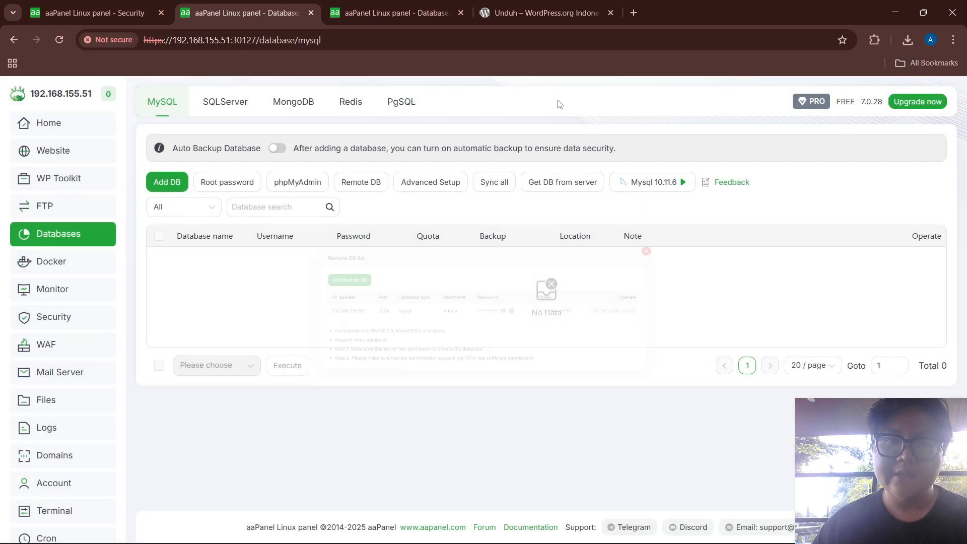
left_click(362, 13)
left_click(752, 212)
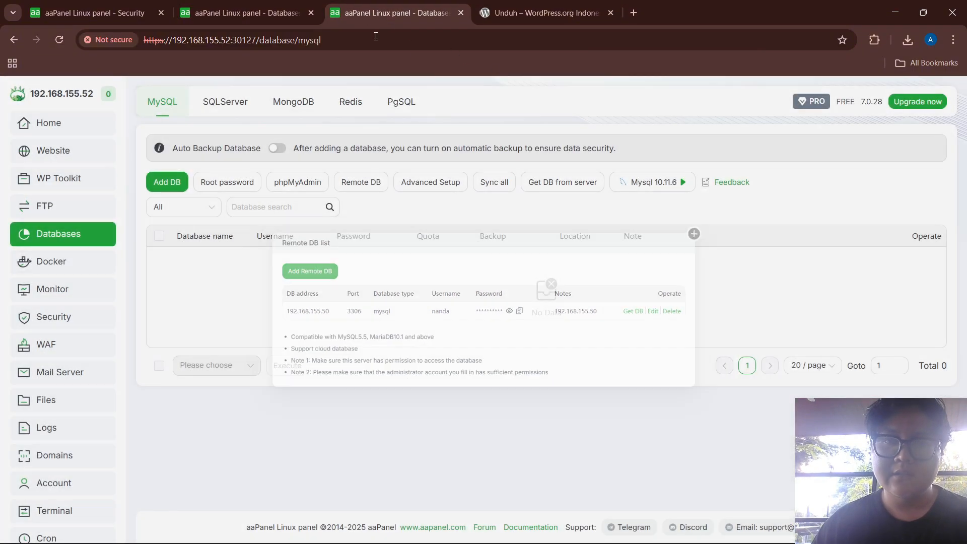
left_click(272, 7)
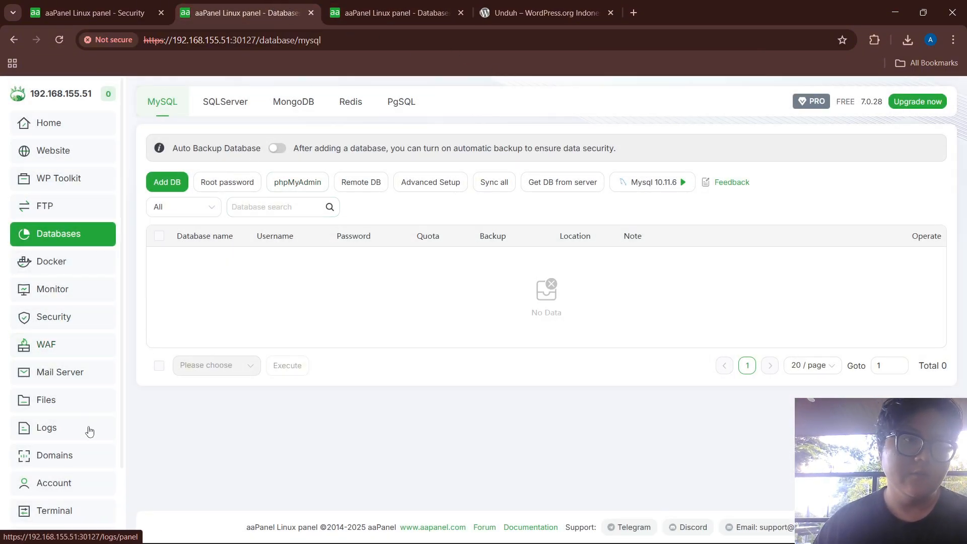
Upload wordpress-6.9-id_ID.zip from Downloads into /www/wwwroot on the .51 server
left_click(59, 401)
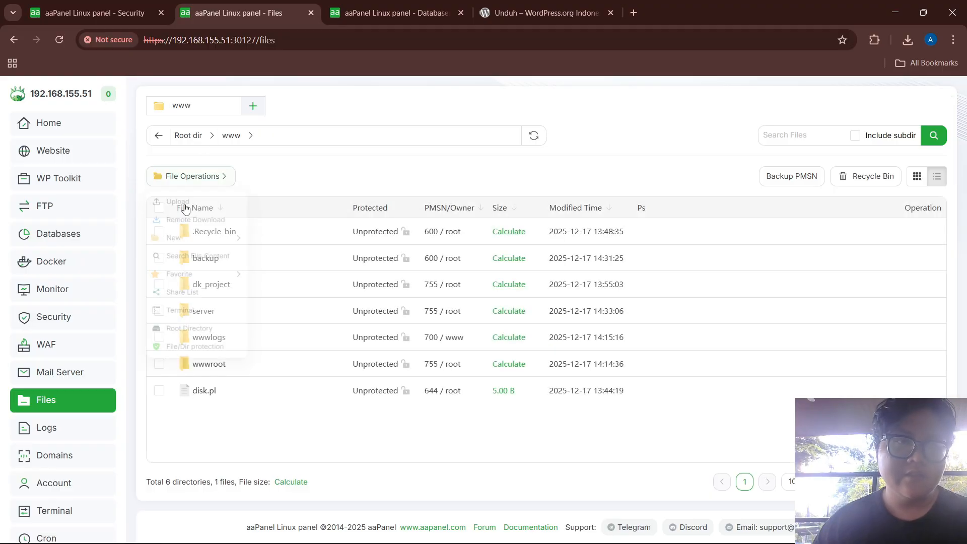
left_click(210, 364)
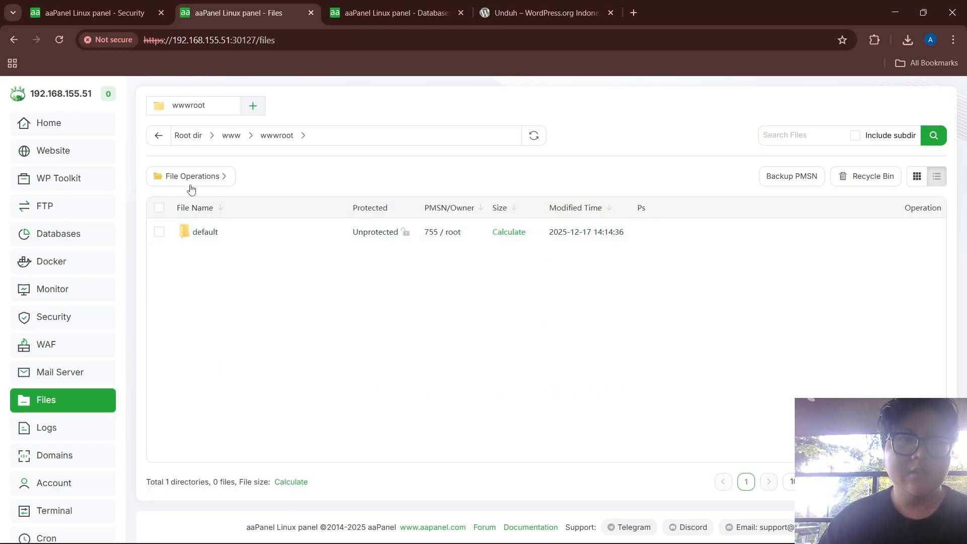
mouse_move(191, 176)
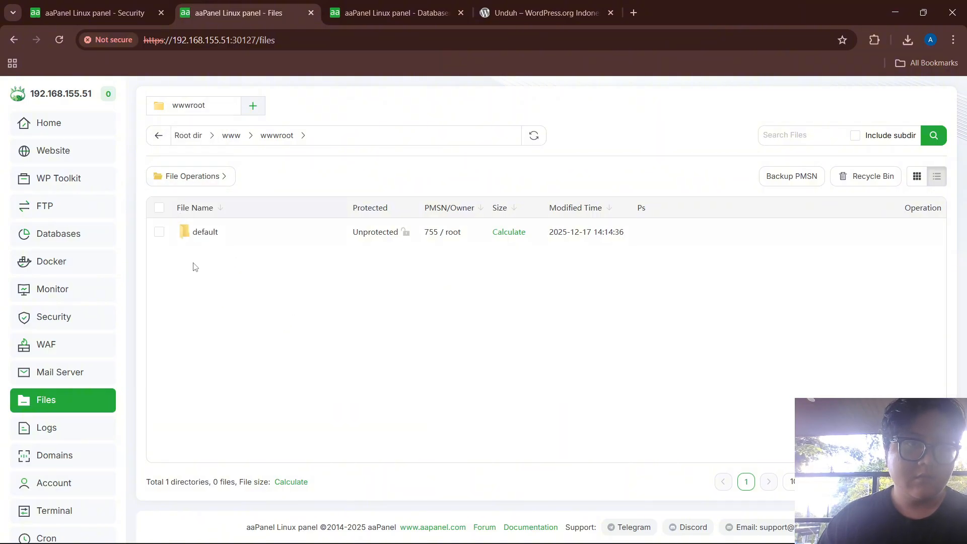
right_click(202, 296)
left_click(236, 328)
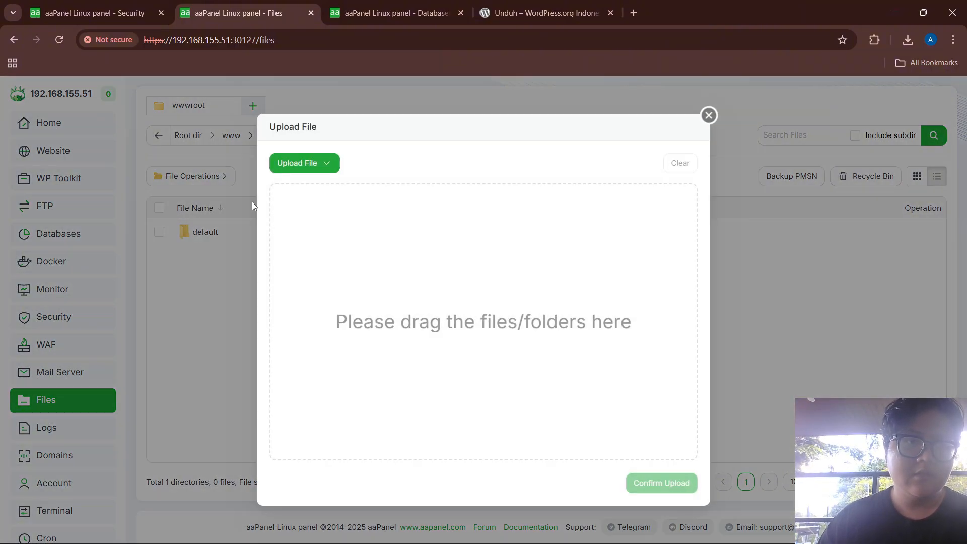
mouse_move(317, 171)
left_click(308, 189)
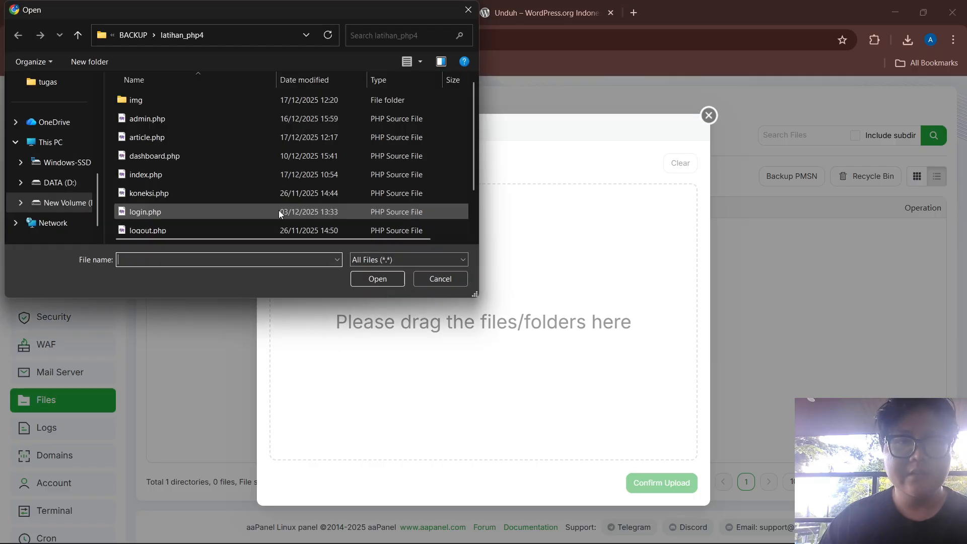
scroll(51, 187, "up", 6)
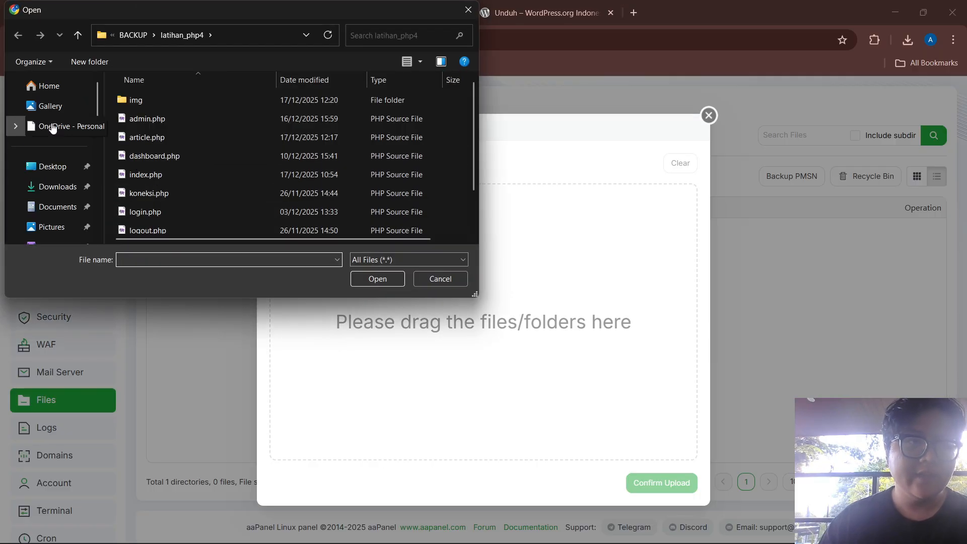
left_click(54, 192)
scroll(190, 157, "down", 5)
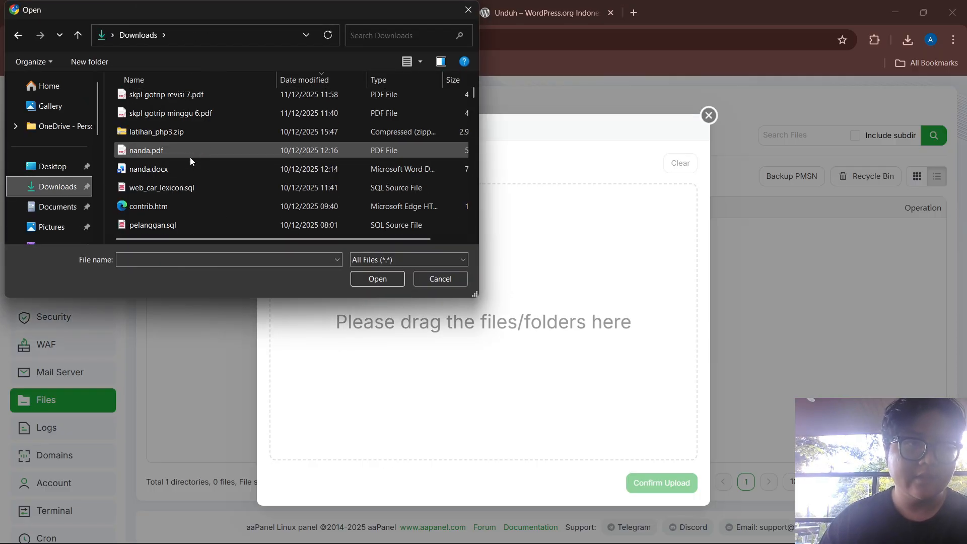
left_click(221, 225)
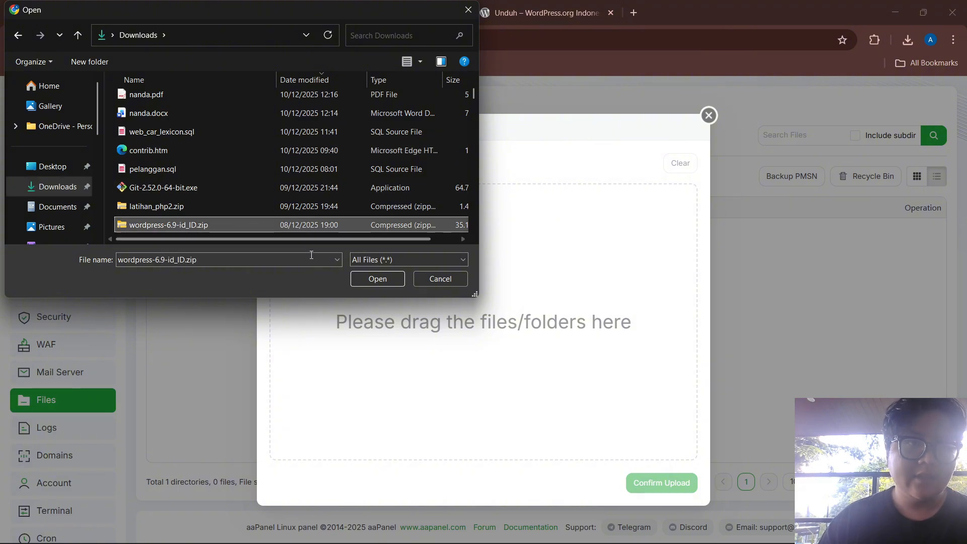
left_click(376, 278)
left_click(644, 468)
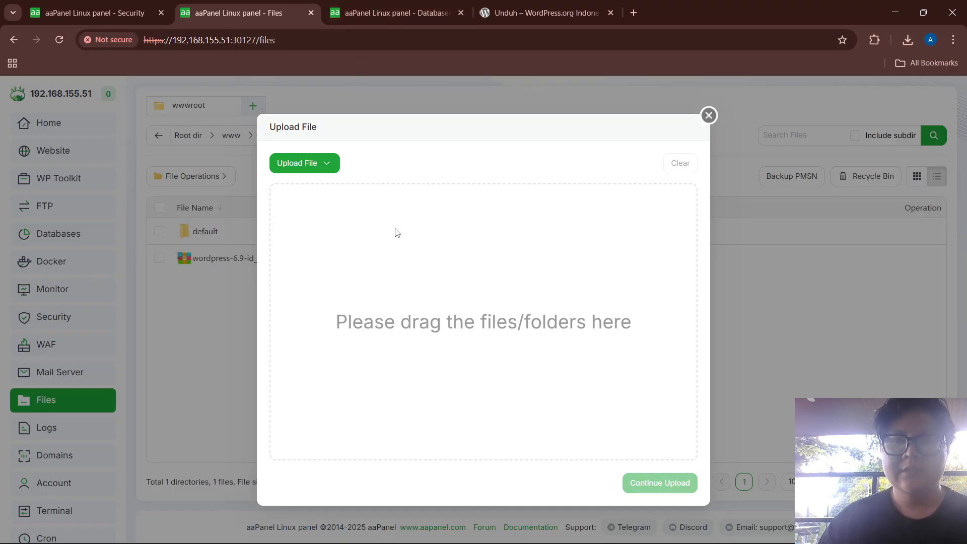
left_click(708, 116)
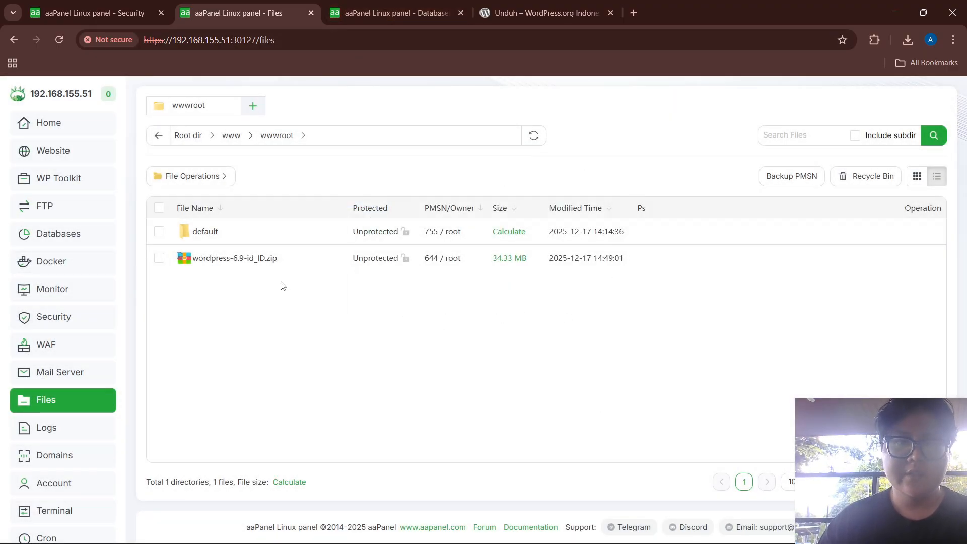
Extract wordpress-6.9-id_ID.zip into wwwroot
right_click(227, 263)
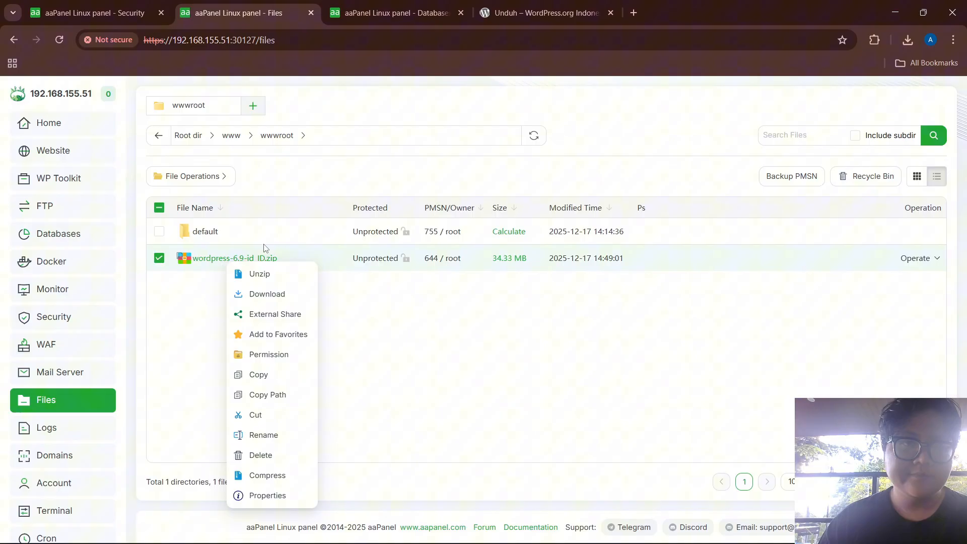
left_click(276, 275)
left_click(613, 397)
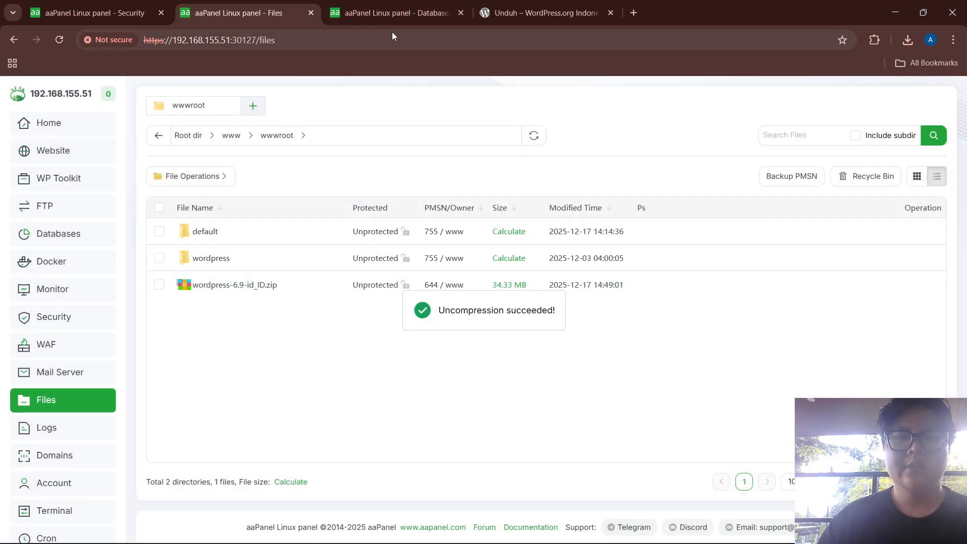
left_click(378, 6)
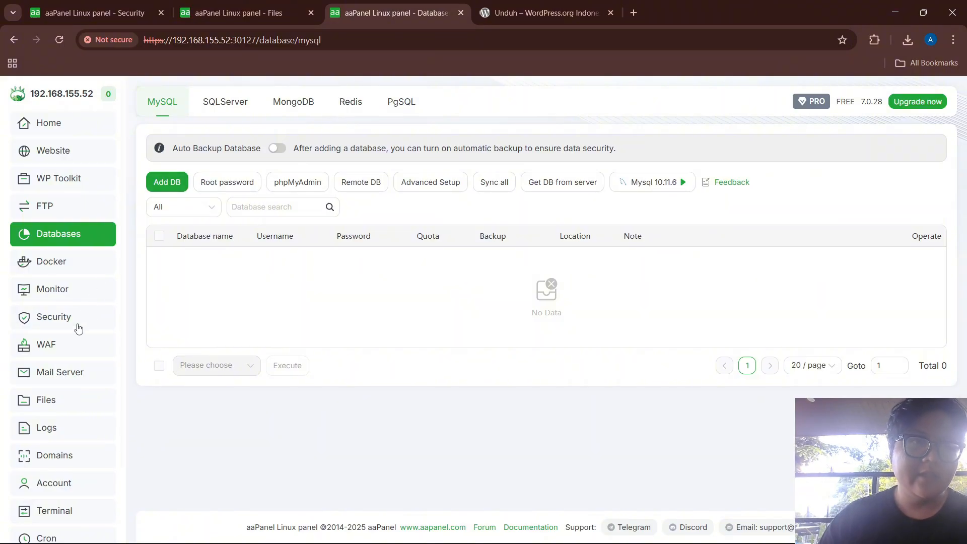
Upload wordpress-6.9-id_ID.zip into /www/wwwroot on the .52 server's file manager
scroll(55, 467, "down", 2)
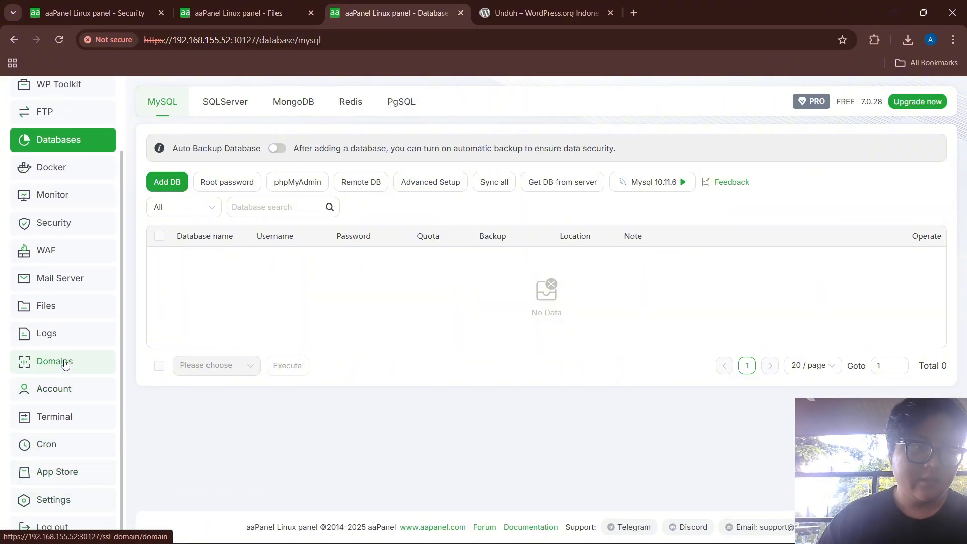
left_click(50, 309)
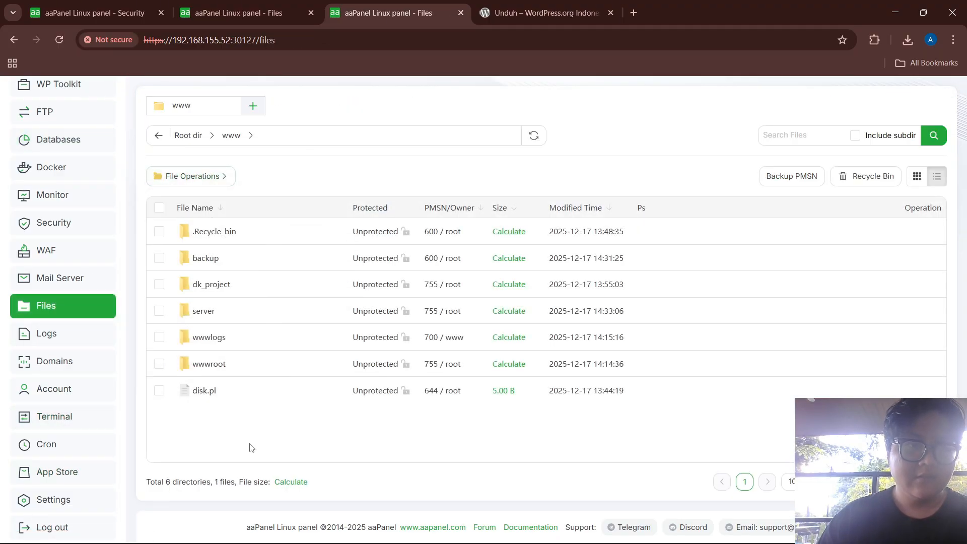
left_click(202, 363)
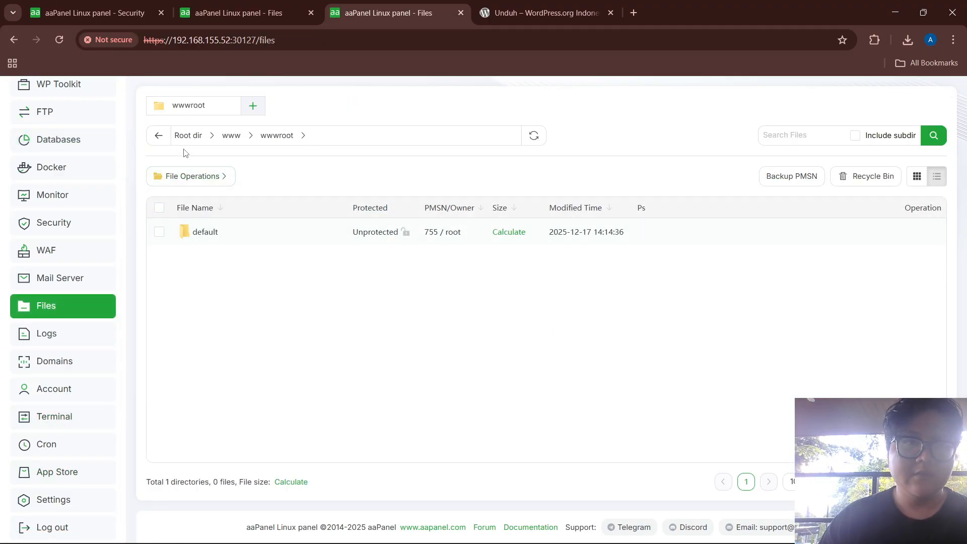
right_click(201, 291)
left_click(238, 325)
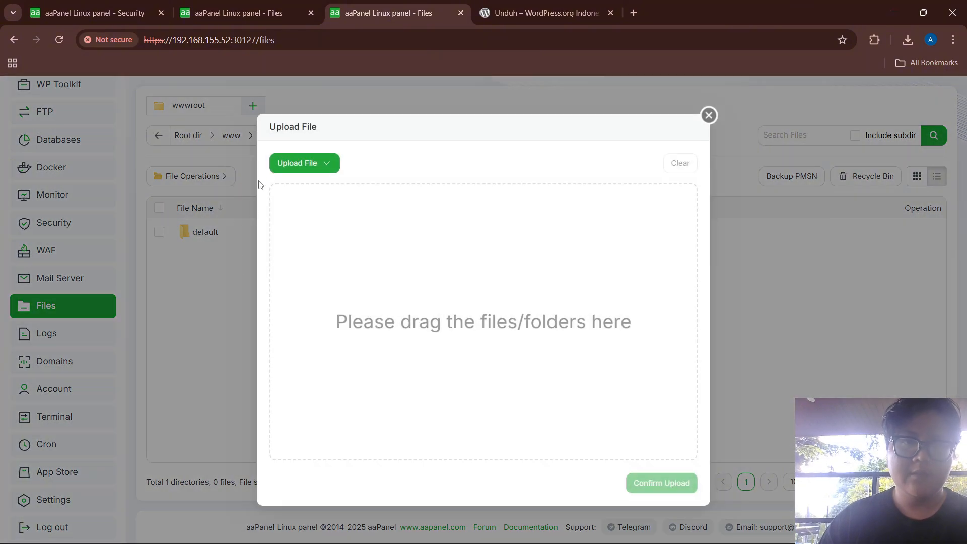
mouse_move(281, 174)
left_click(302, 194)
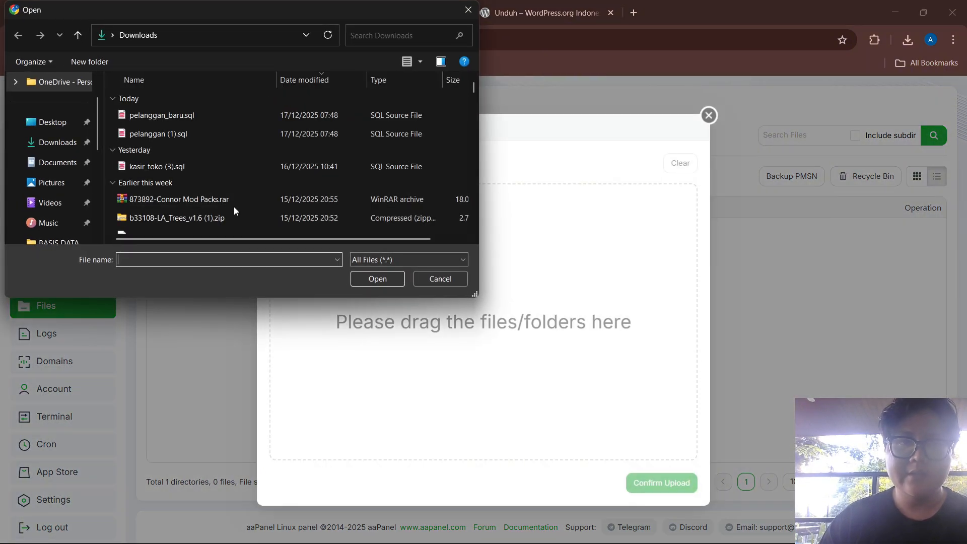
scroll(165, 204, "down", 6)
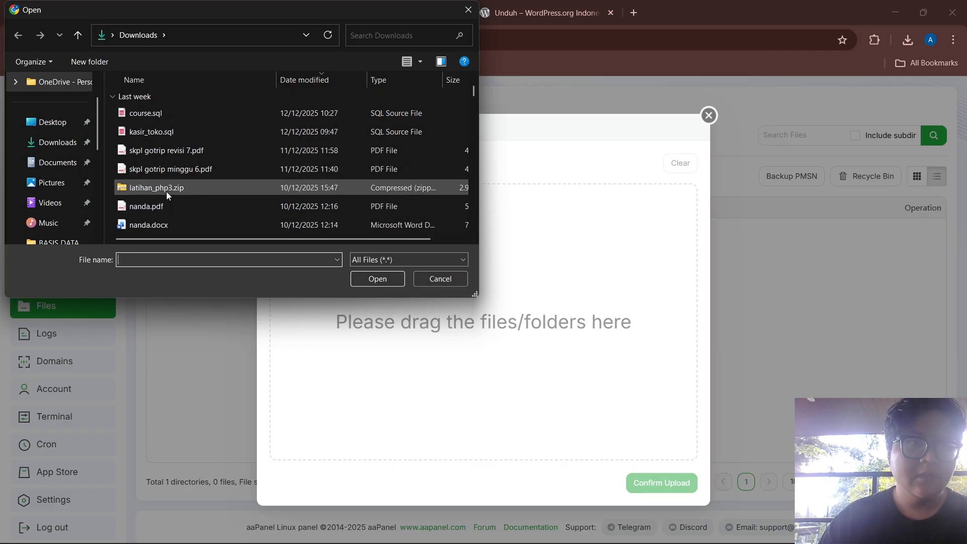
scroll(164, 173, "down", 2)
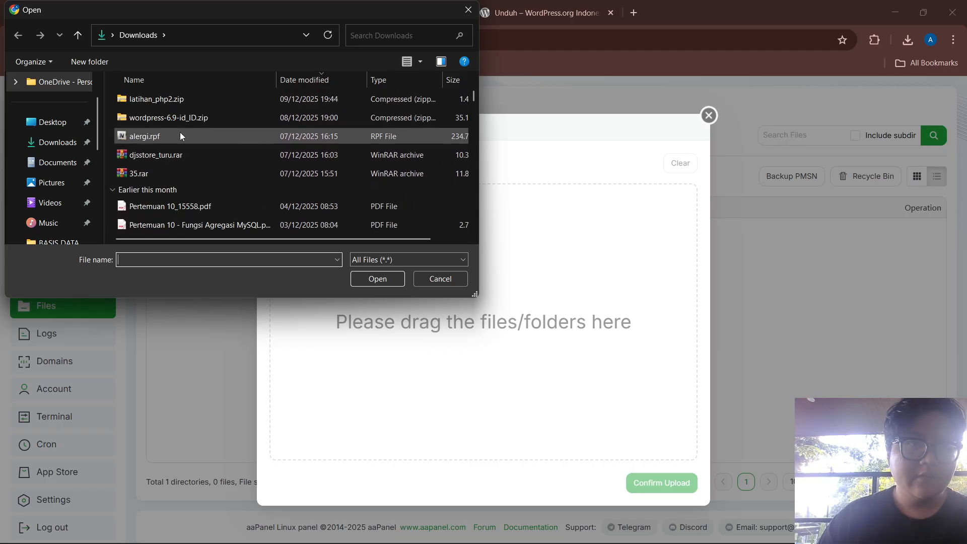
left_click(176, 117)
left_click(375, 280)
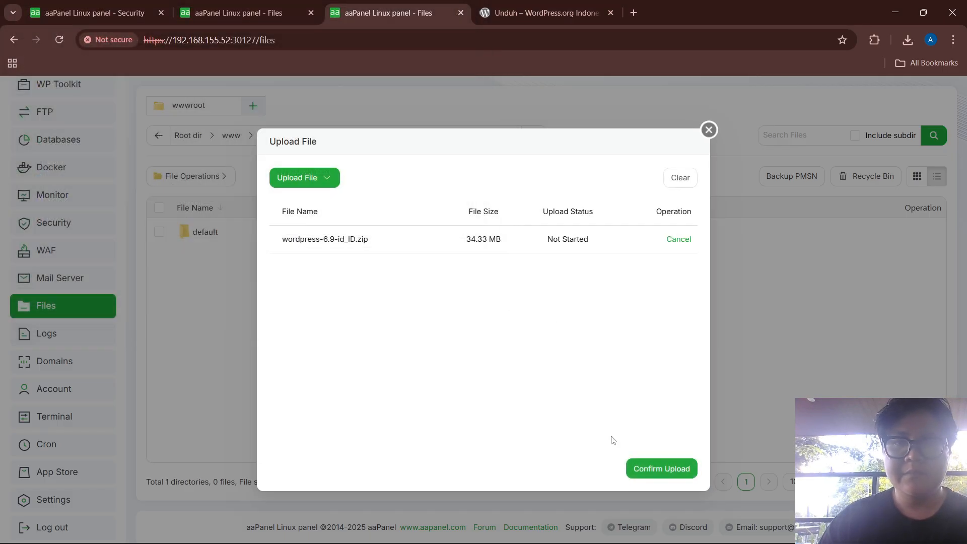
left_click(659, 470)
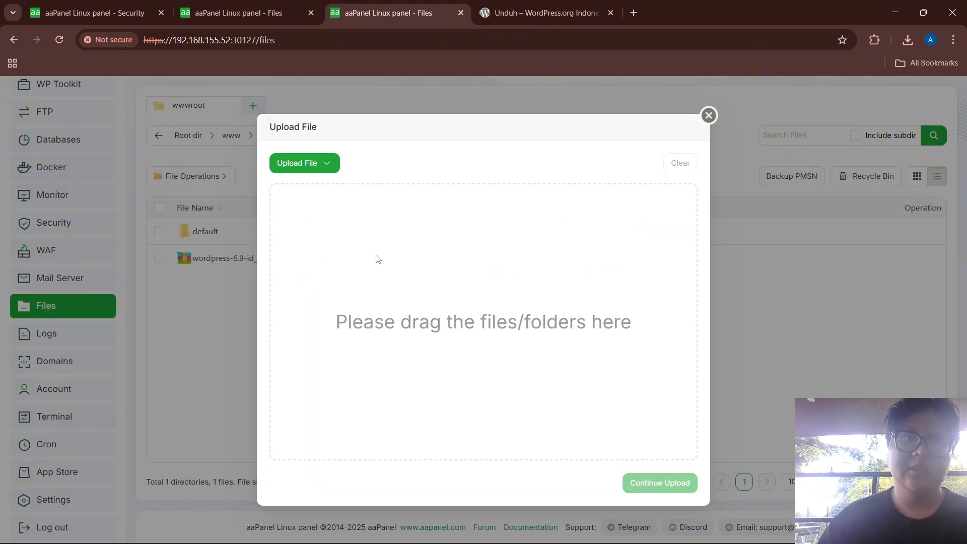
left_click(708, 114)
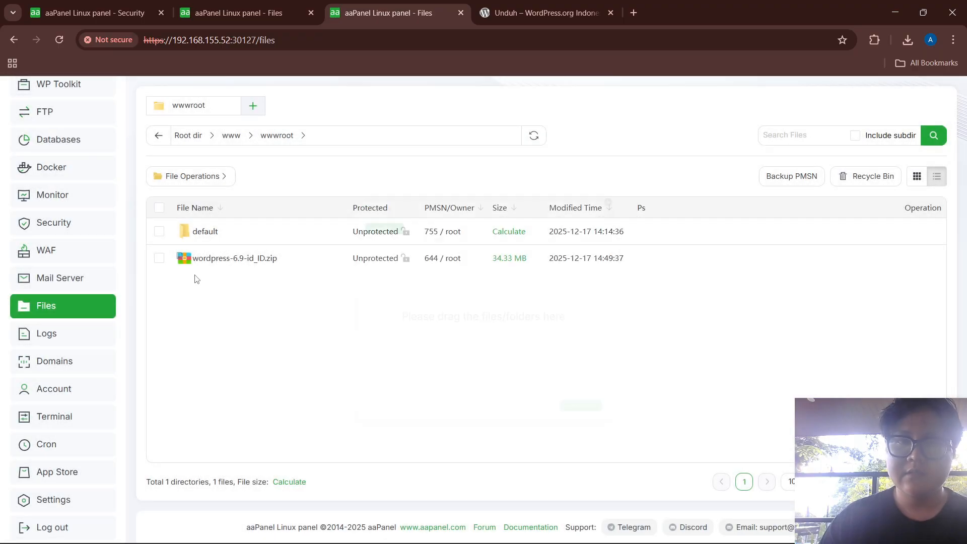
Unzip wordpress-6.9-id_ID.zip in /www/wwwroot to produce the wordpress folder
right_click(212, 259)
left_click(245, 271)
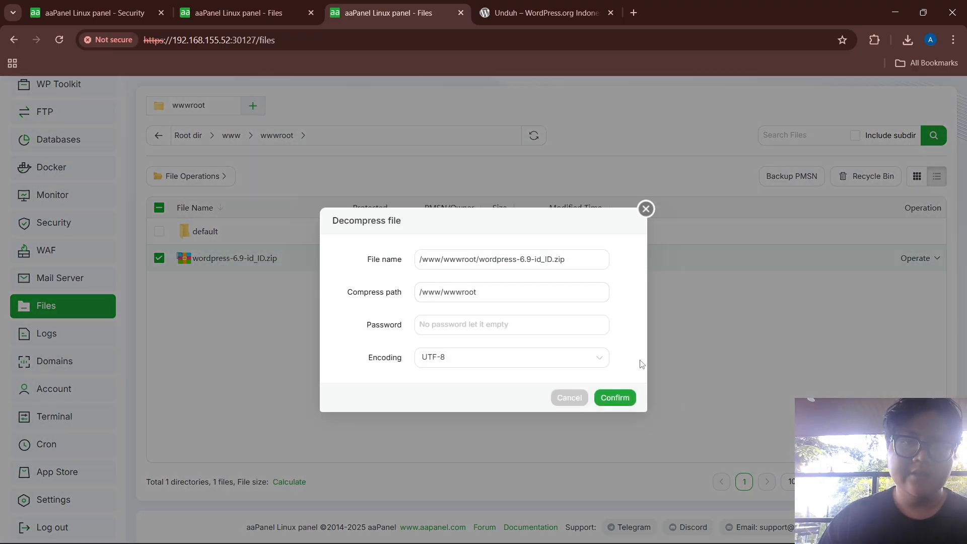
left_click(614, 398)
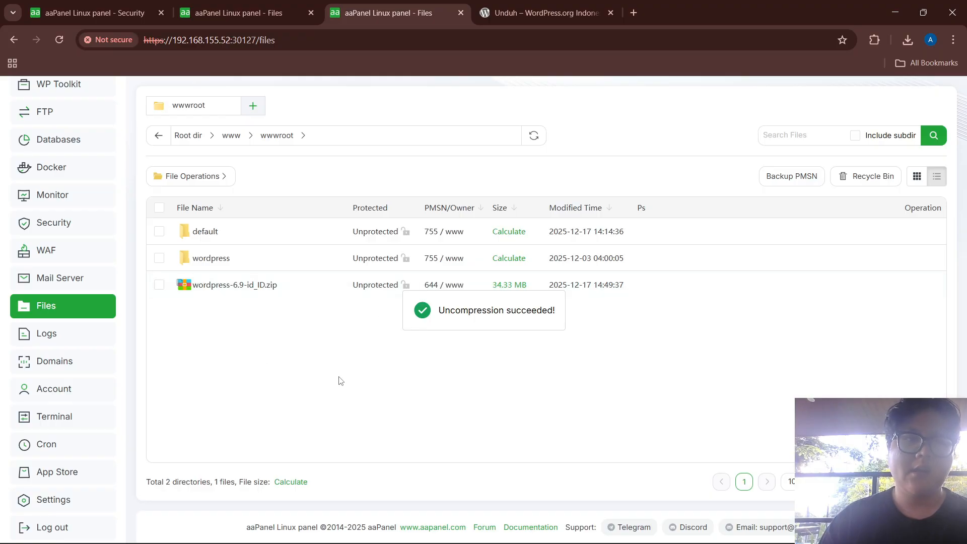
Switch back to the .51 panel and show its Website list of PHP projects
left_click(220, 6)
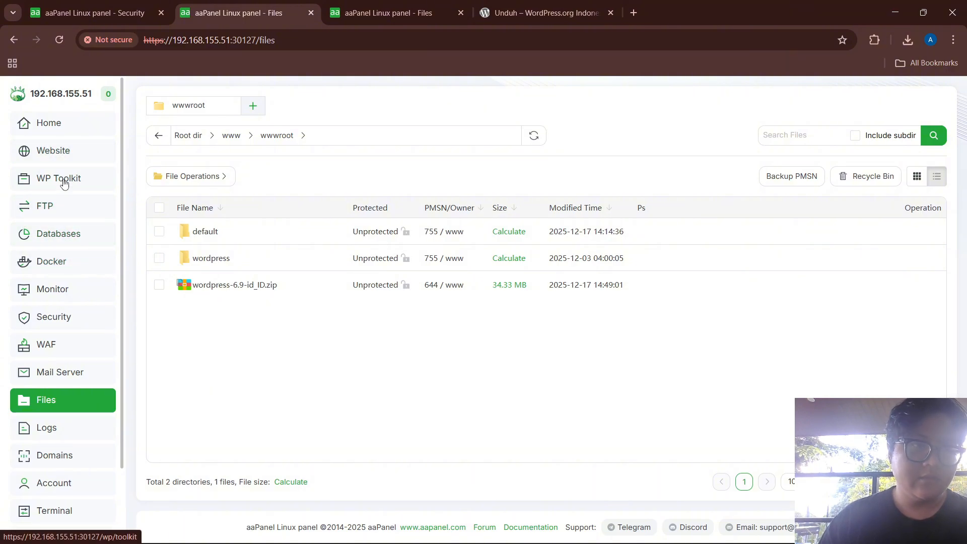
left_click(62, 238)
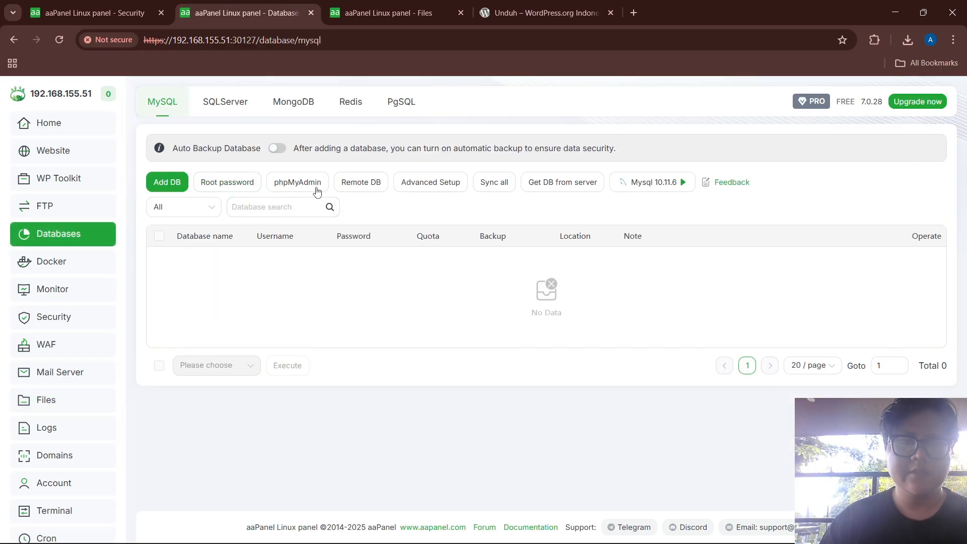
left_click(67, 161)
Start the stopped Nginx service on the .51 server
mouse_move(346, 143)
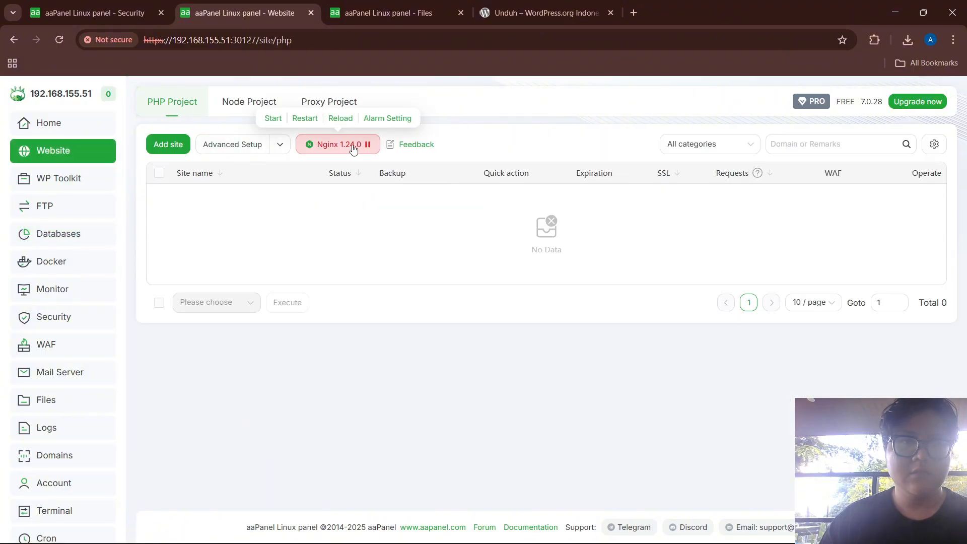
left_click(273, 118)
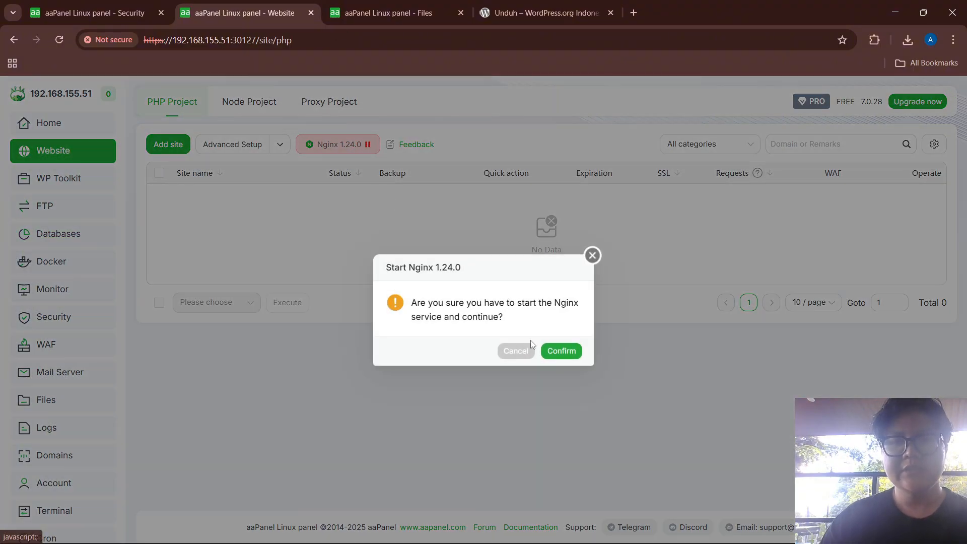
left_click(558, 349)
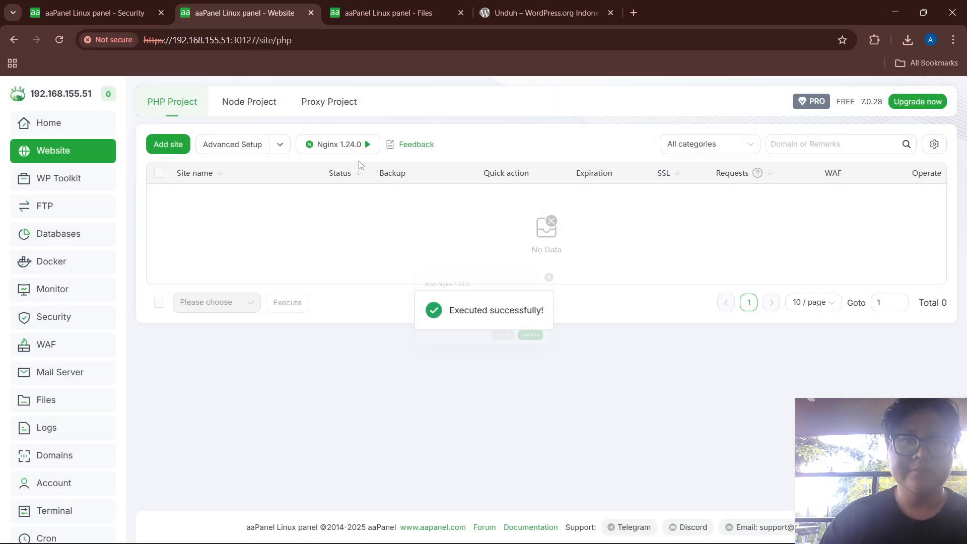
Add site 192.168.155.51 rooted at /www/wwwroot/wordpress, with no default html file
left_click(173, 151)
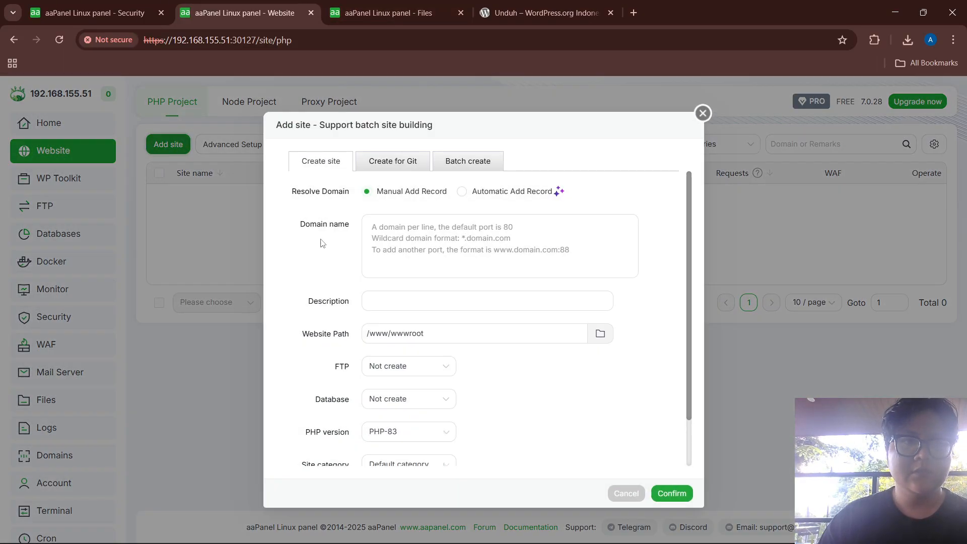
left_click(430, 230)
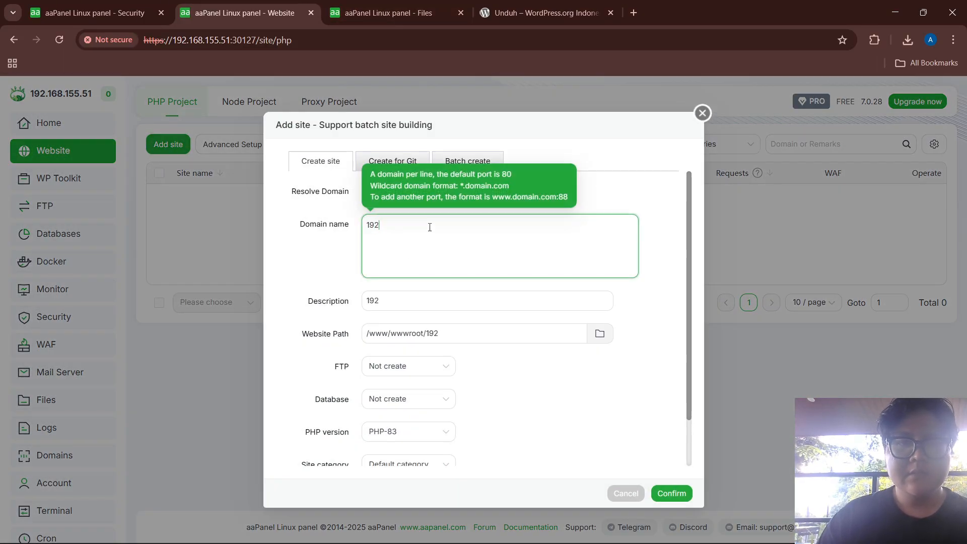
type("192.168.15")
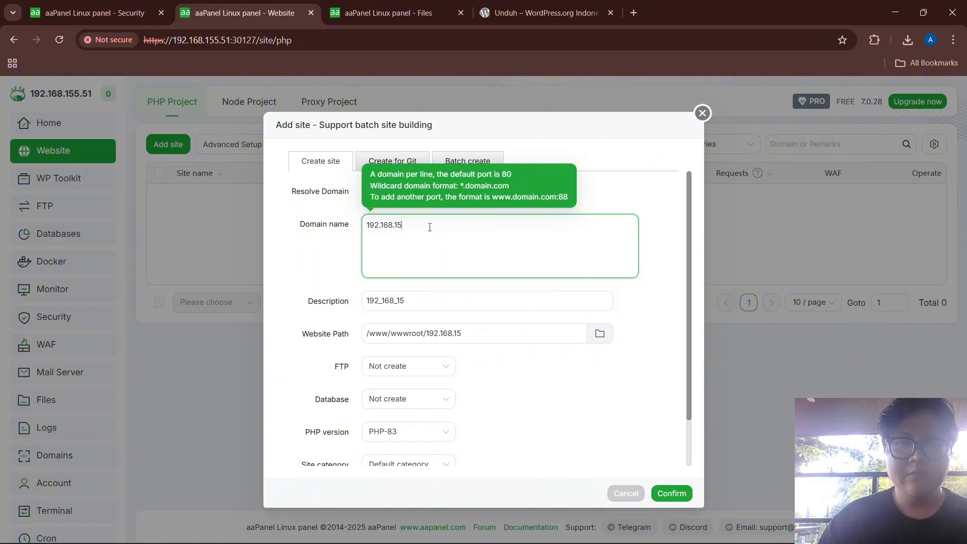
type("5.51")
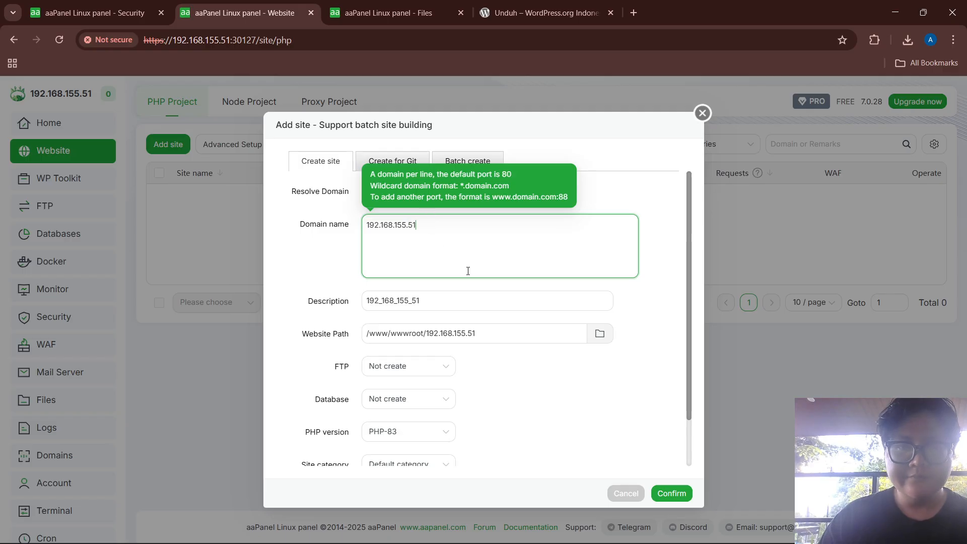
left_click(599, 333)
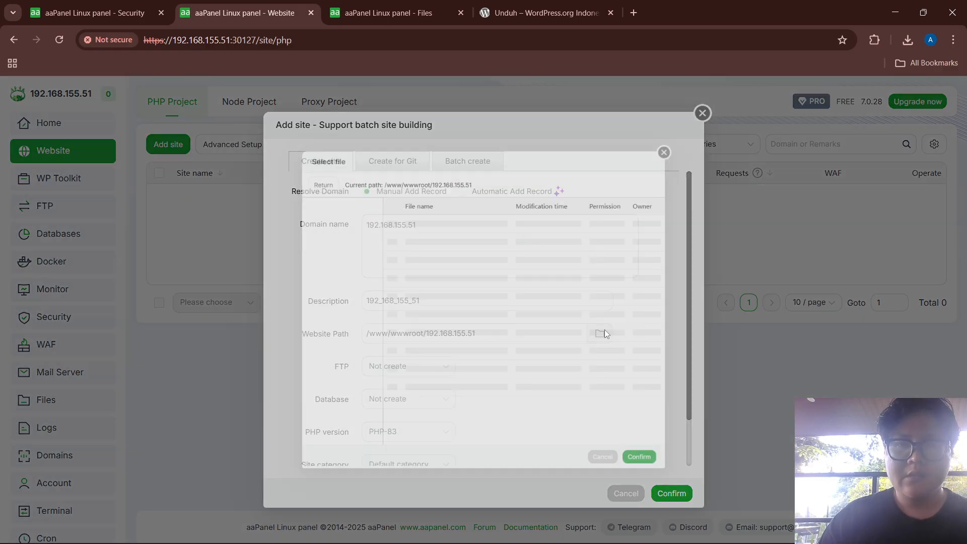
left_click(430, 227)
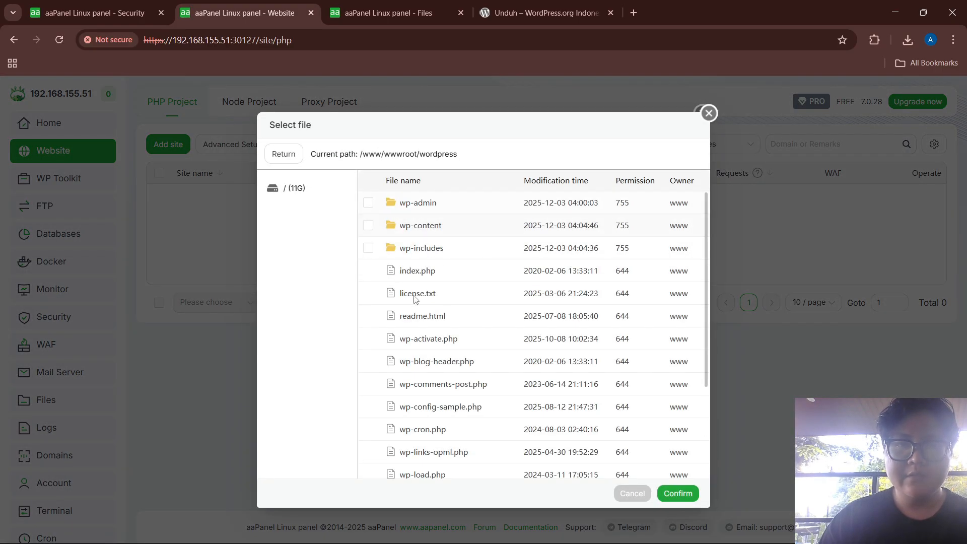
left_click(678, 494)
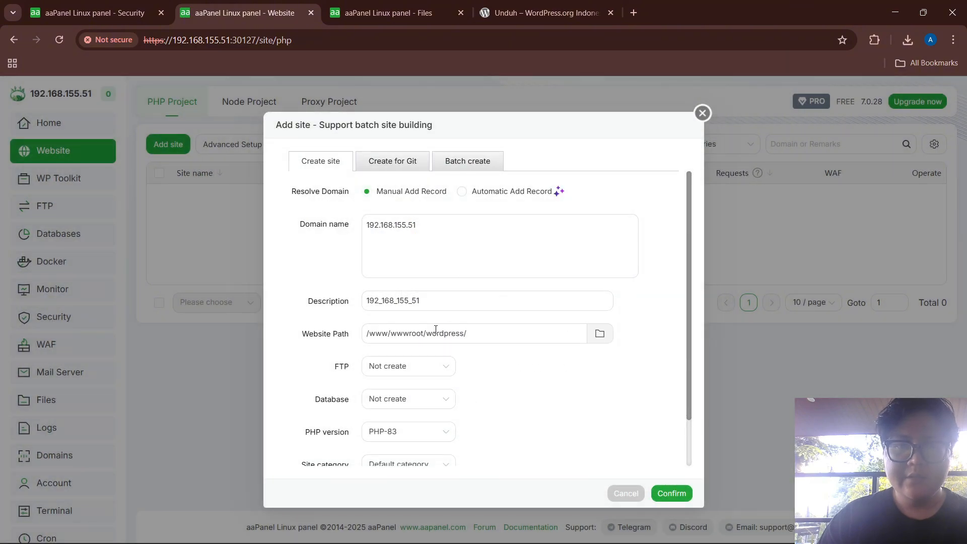
scroll(428, 433, "down", 1)
left_click(375, 445)
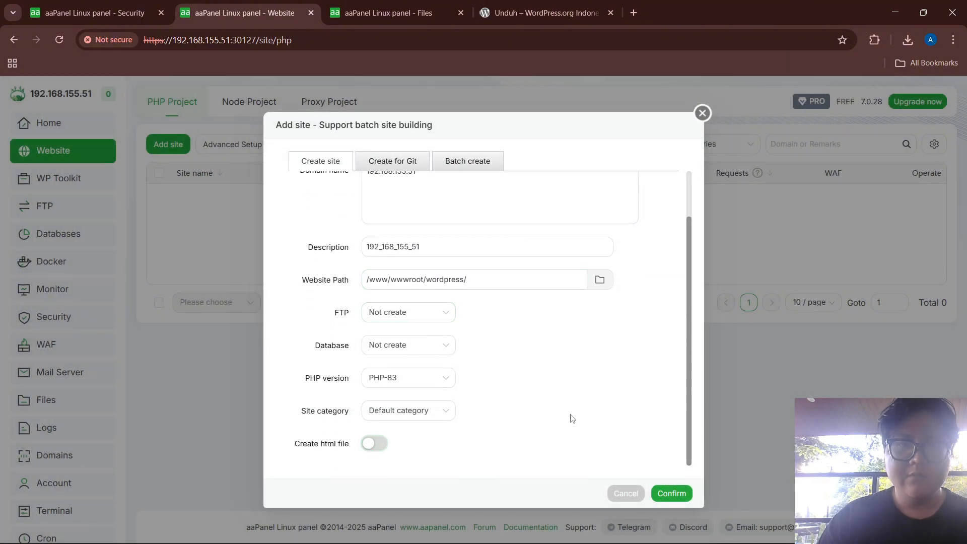
left_click(686, 498)
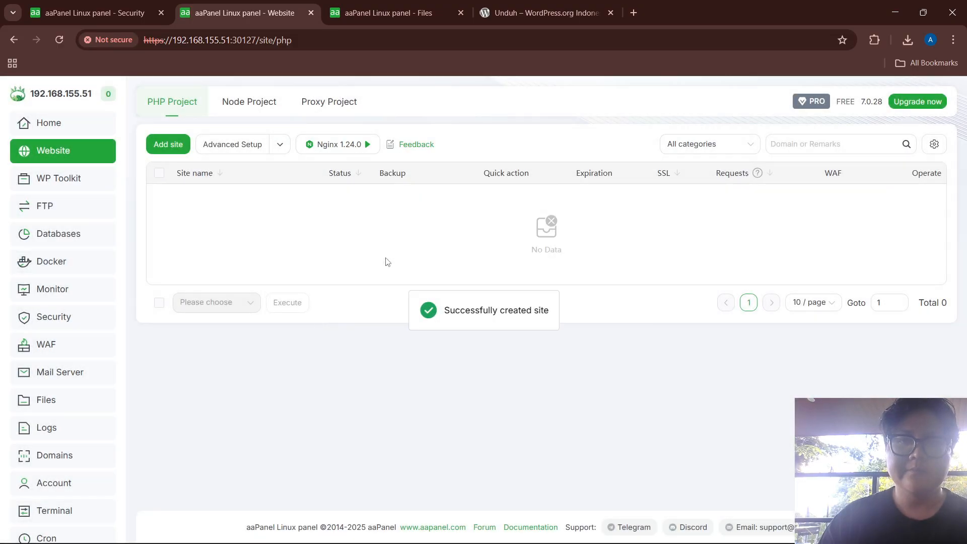
Make 192.168.155.51 the Default Website in the advanced settings
left_click(232, 145)
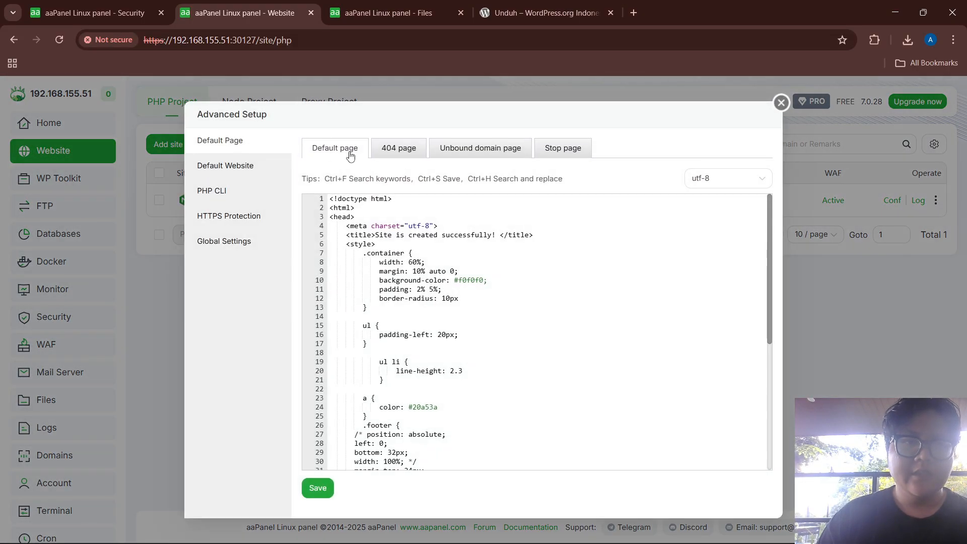
left_click(245, 172)
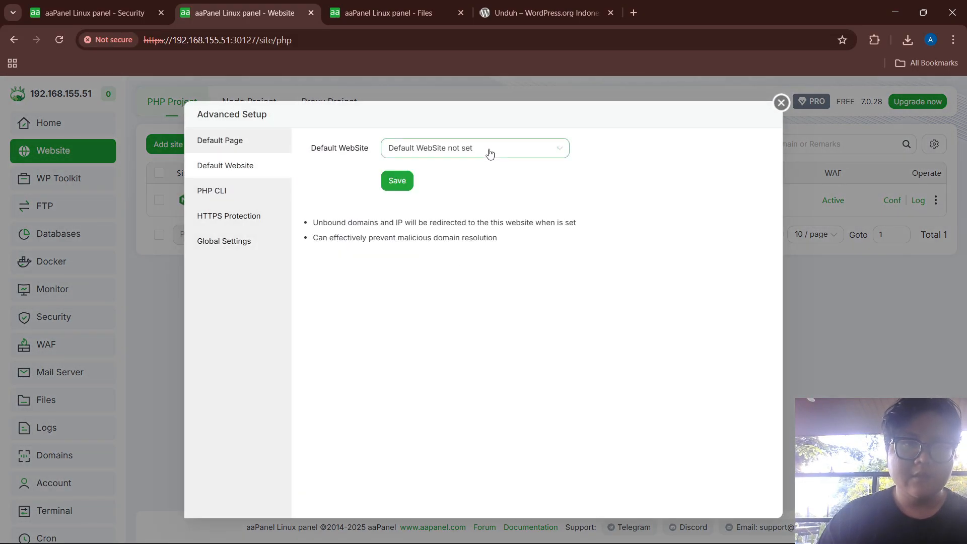
left_click(436, 151)
left_click(441, 196)
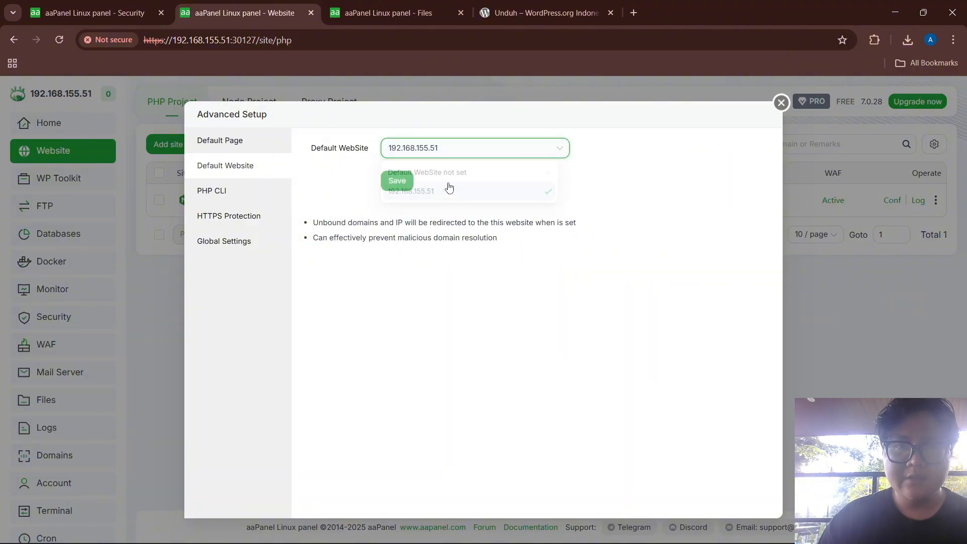
left_click(397, 181)
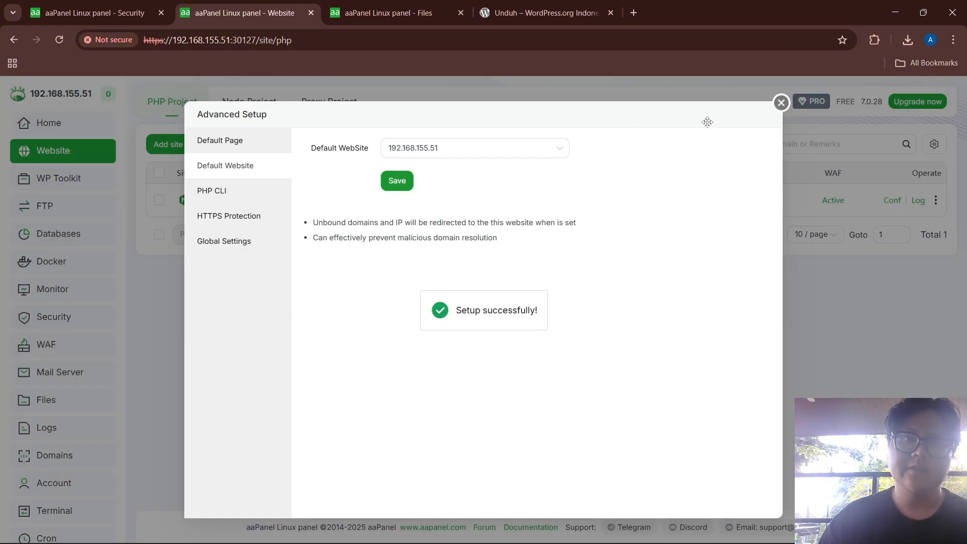
left_click(780, 103)
On the .52 panel, open the Website list and start Nginx
left_click(366, 6)
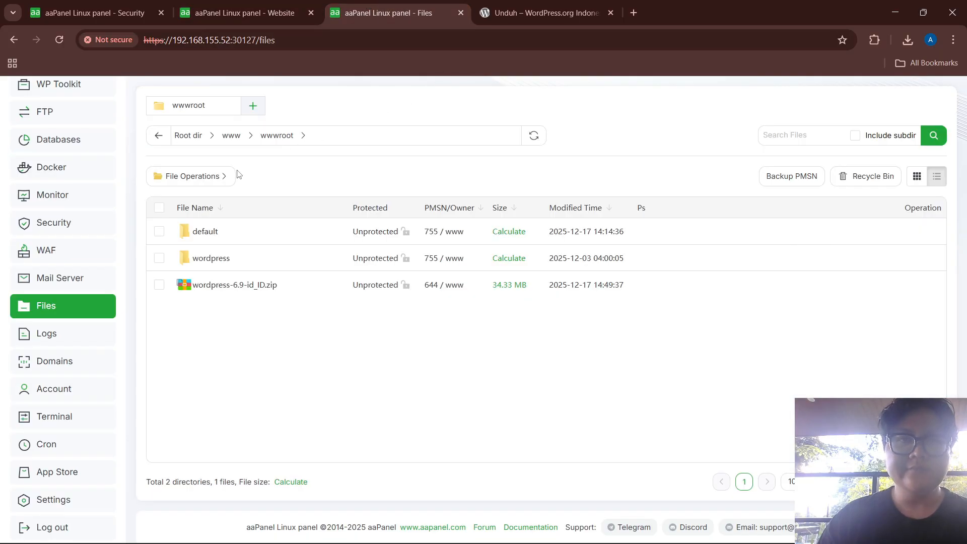
scroll(55, 186, "up", 2)
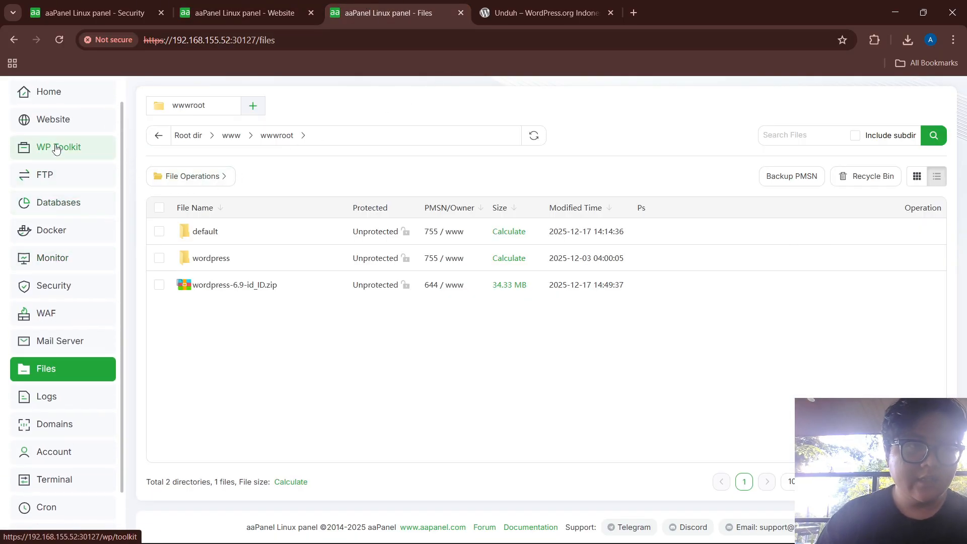
left_click(54, 125)
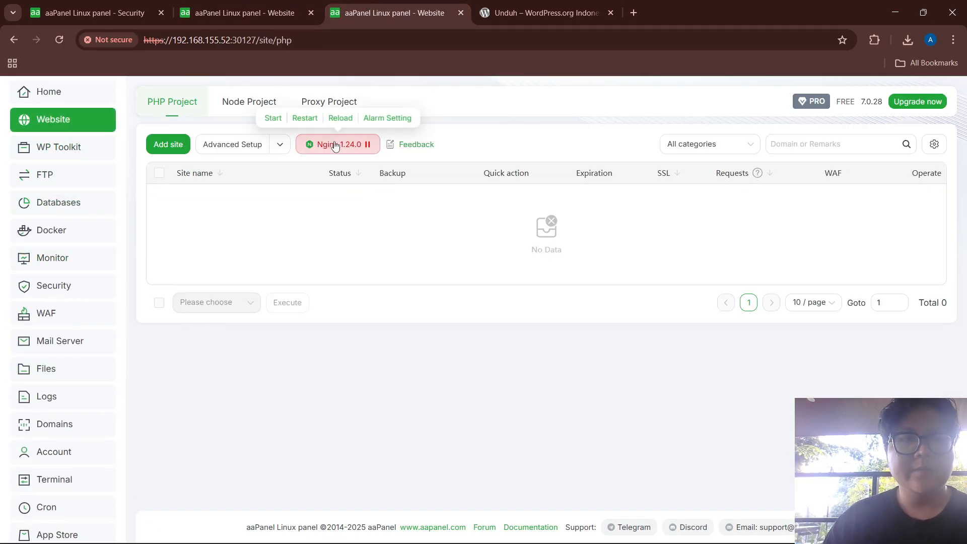
mouse_move(334, 145)
left_click(277, 118)
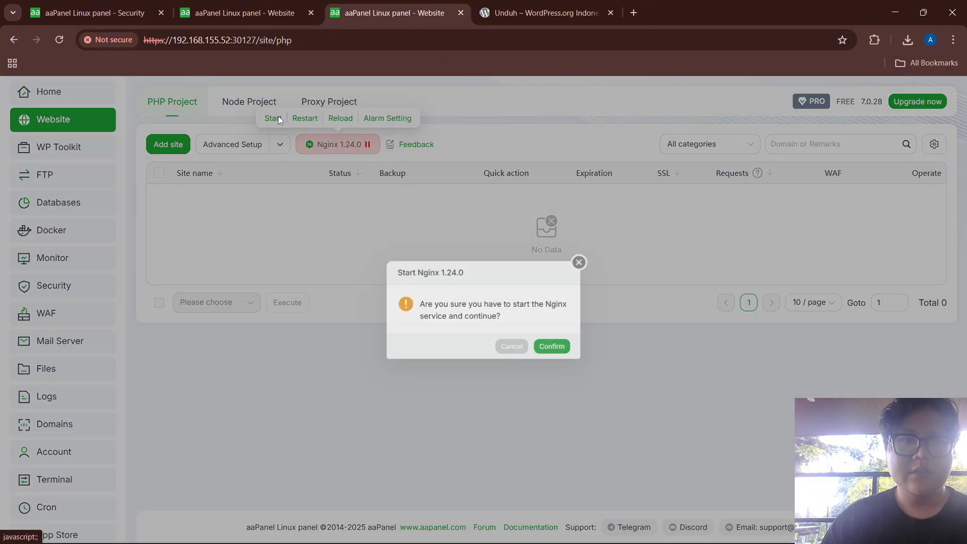
left_click(561, 351)
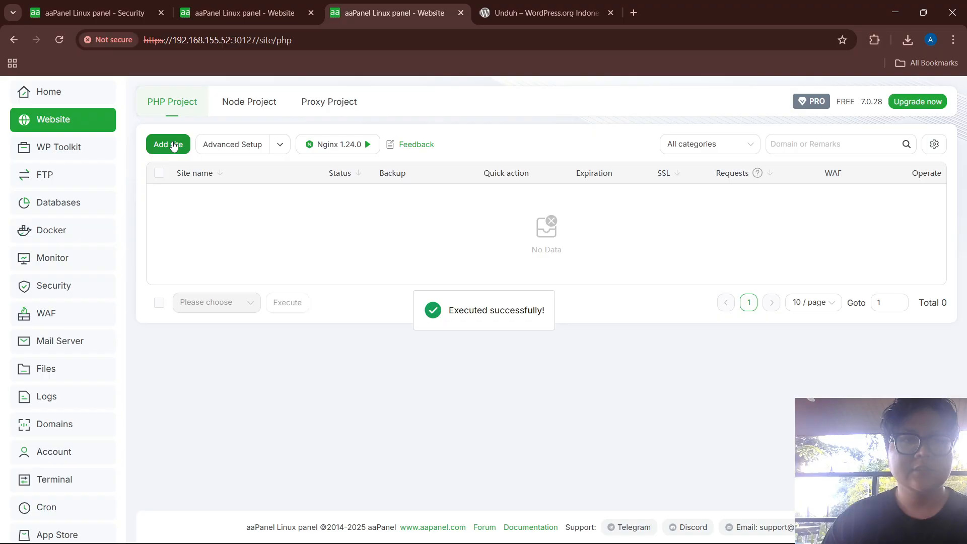
Add site 192.168.155.52 rooted at /www/wwwroot/wordpress, with no default html file
left_click(174, 144)
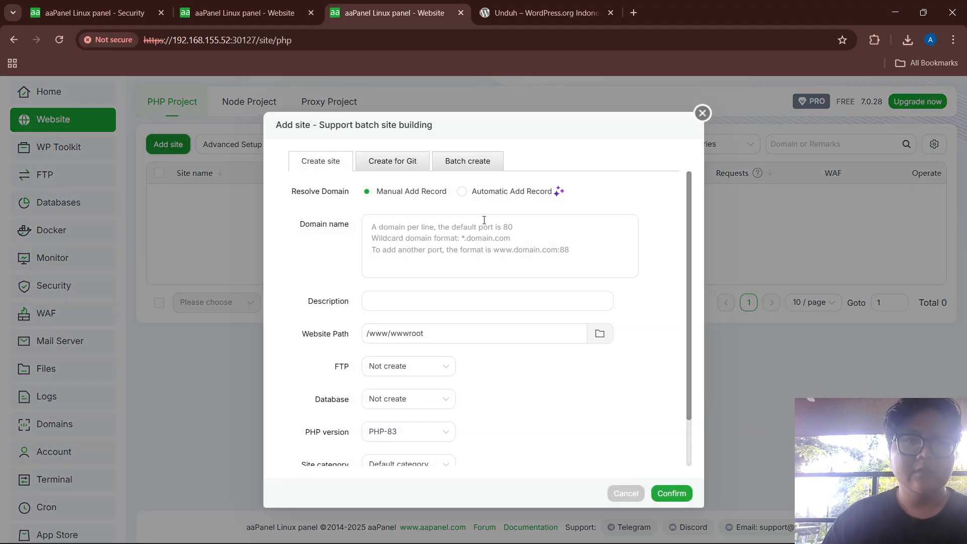
left_click(426, 217)
type("192.")
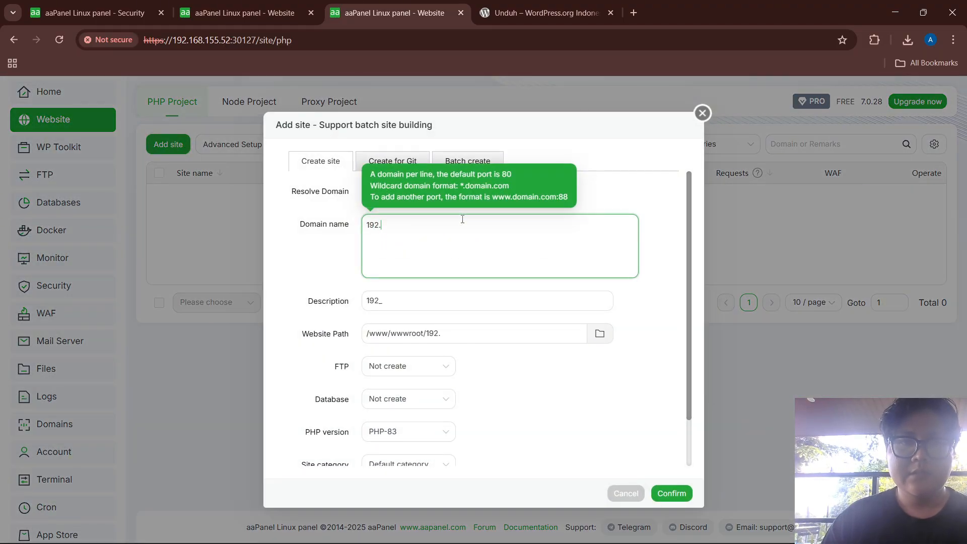
type("168.155.52")
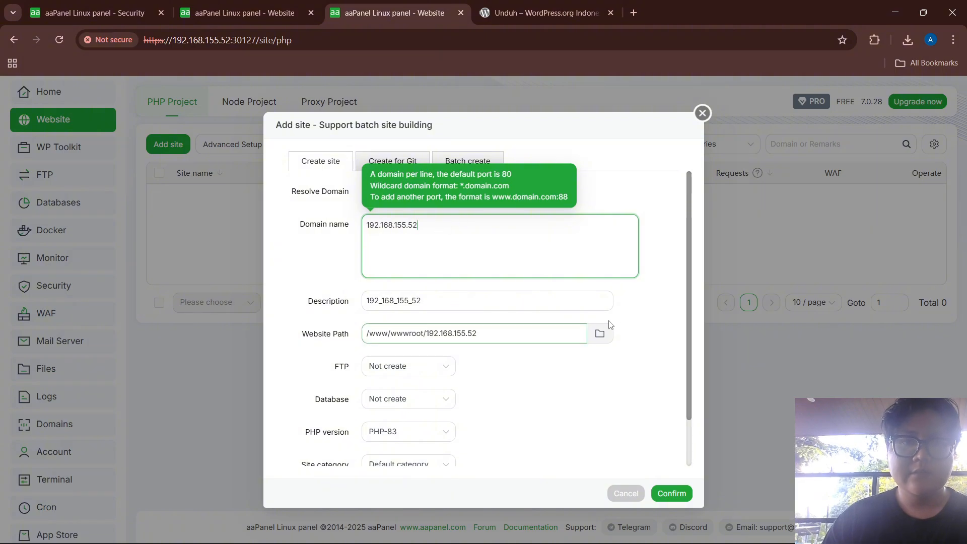
left_click(600, 333)
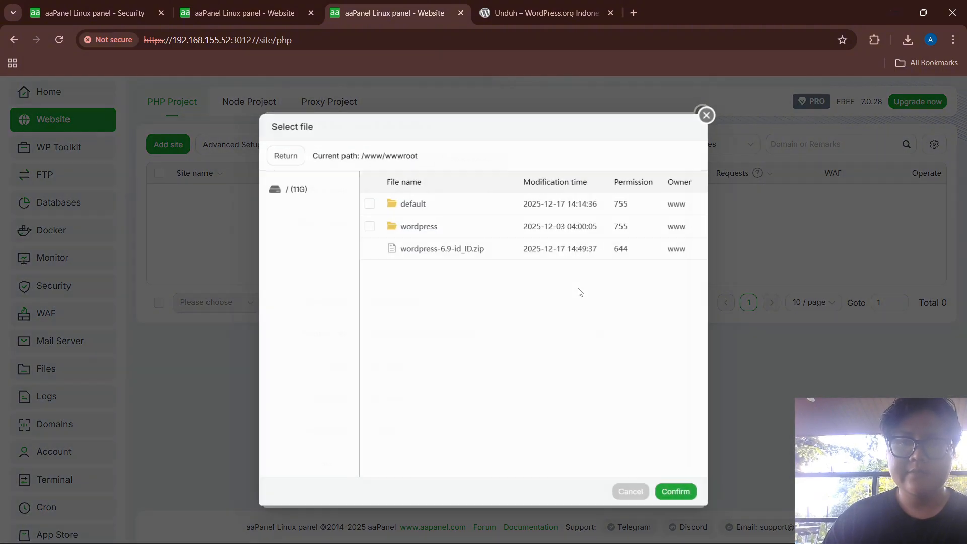
left_click(418, 225)
left_click(668, 496)
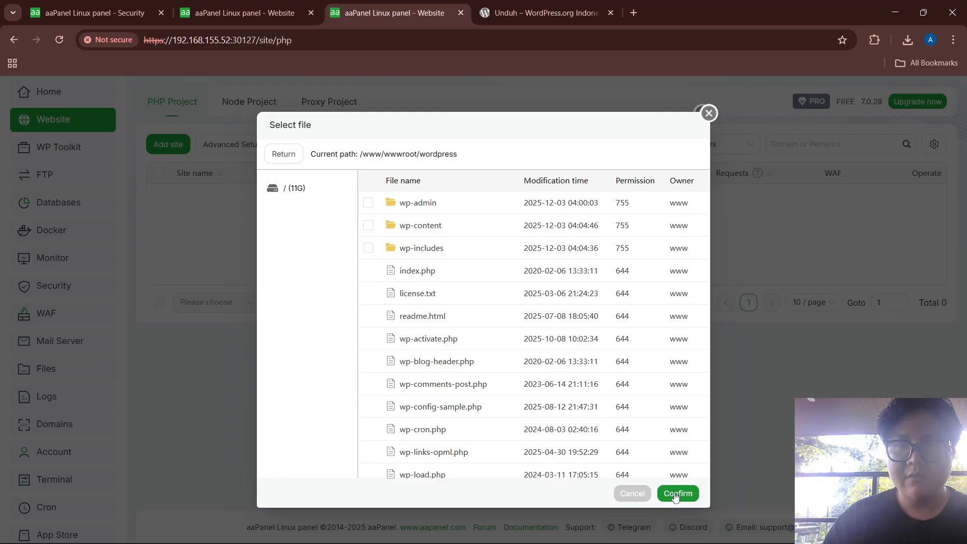
scroll(458, 380, "down", 1)
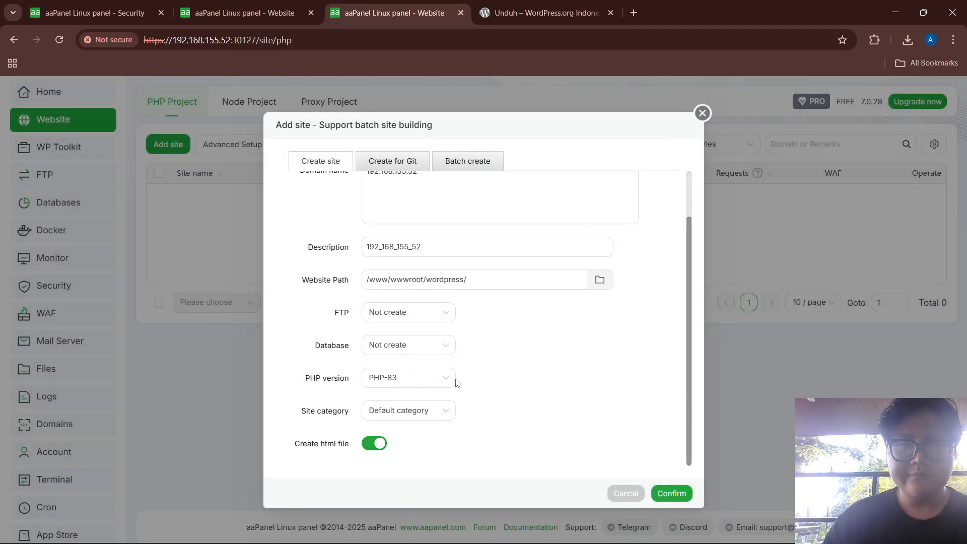
left_click(375, 444)
left_click(688, 494)
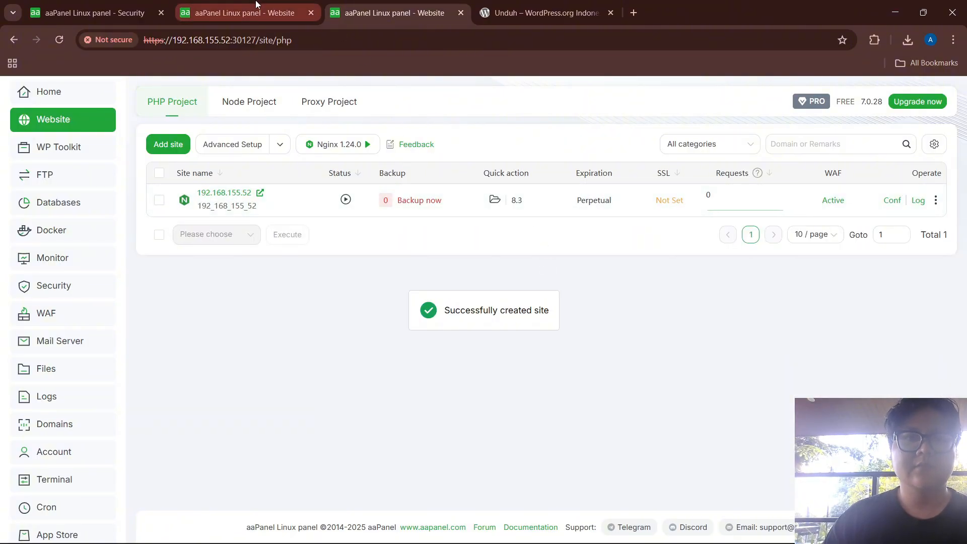
Set 192.168.155.52 as the Default Website, then return to the .51 panel
left_click(226, 144)
left_click(225, 165)
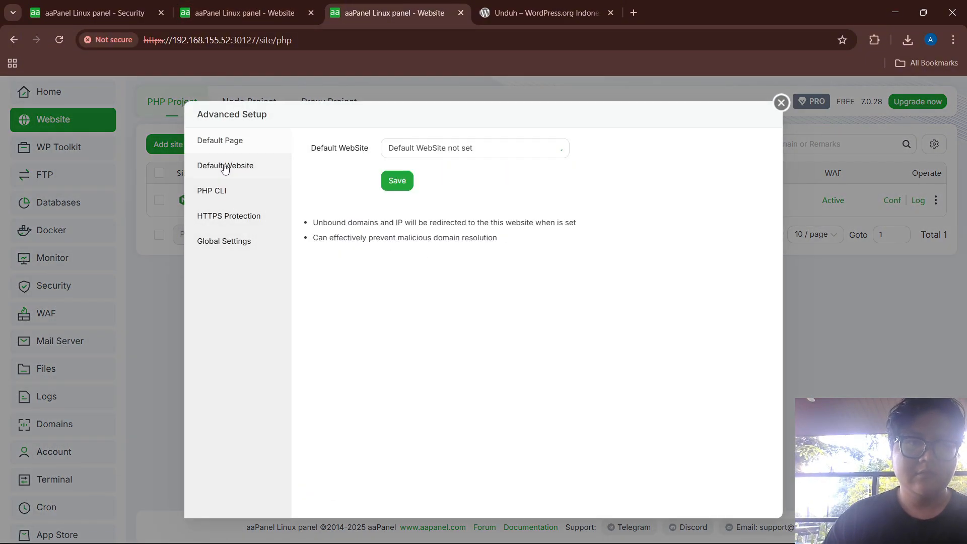
left_click(402, 148)
left_click(417, 195)
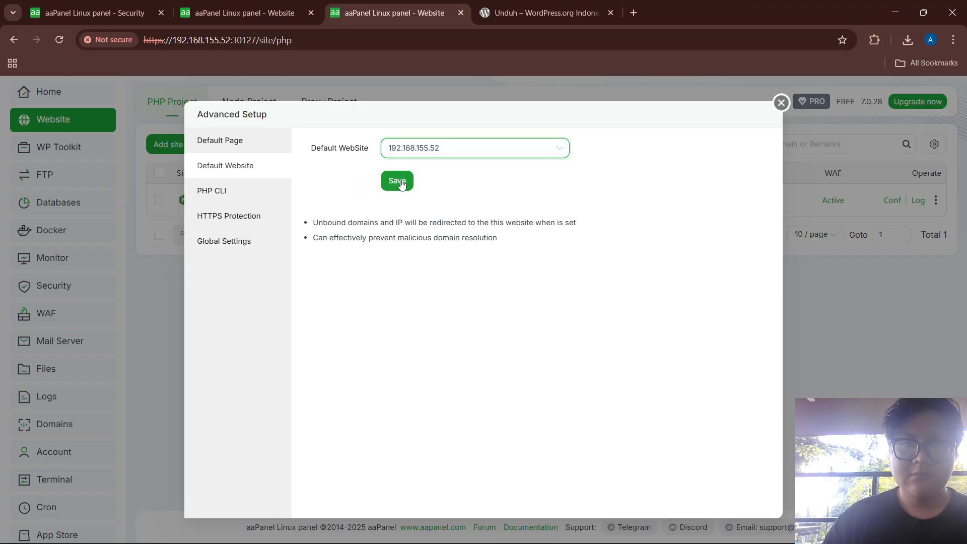
left_click(397, 181)
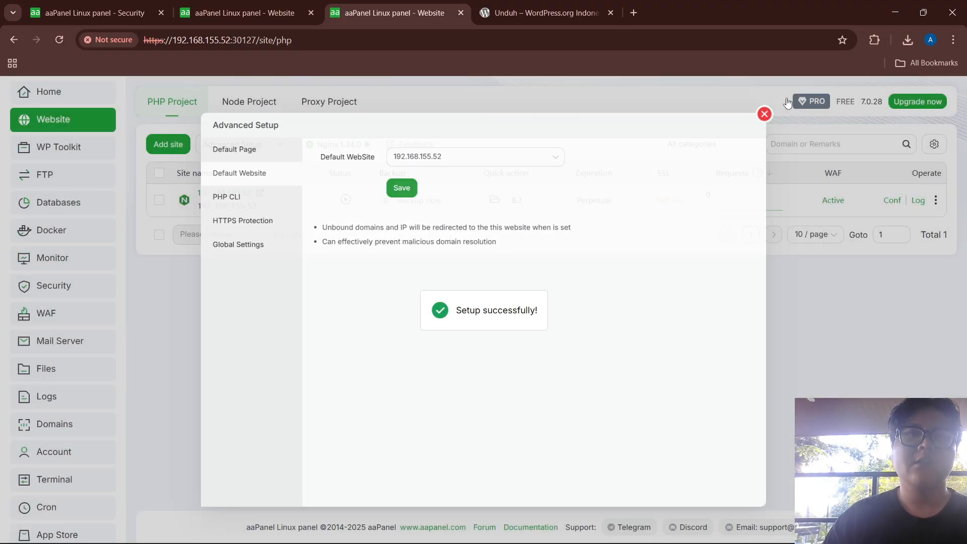
left_click(781, 103)
left_click(293, 12)
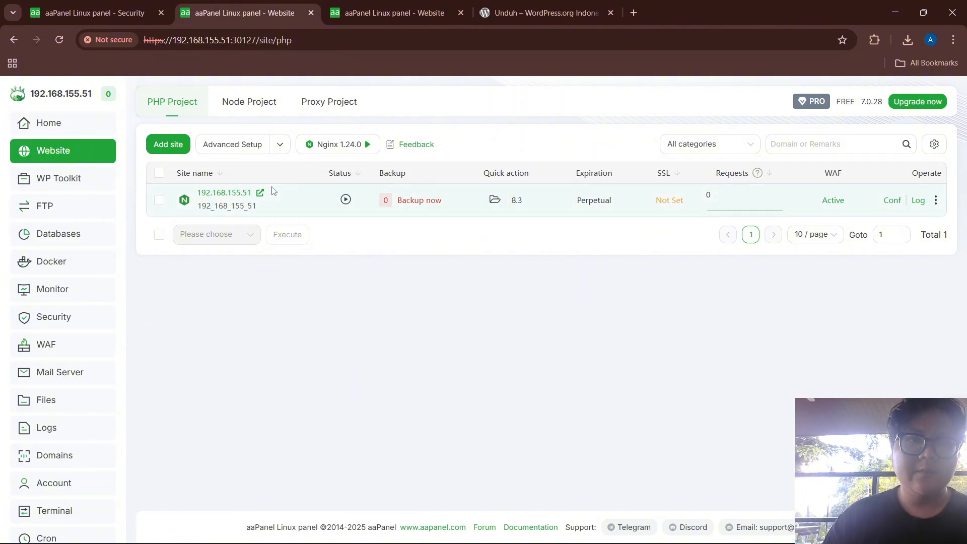
Open the .51 site and enter database name wordpress, the database username and password
left_click(260, 193)
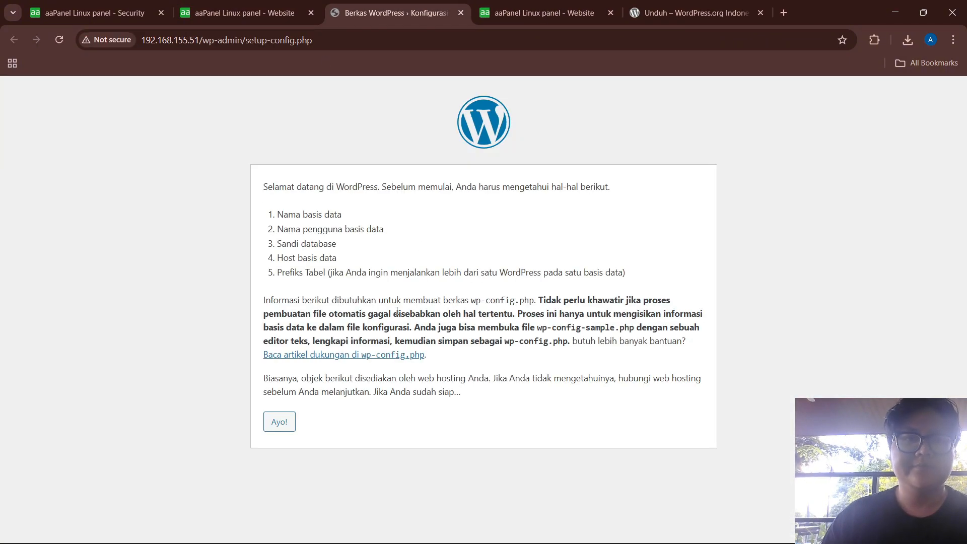
left_click(279, 422)
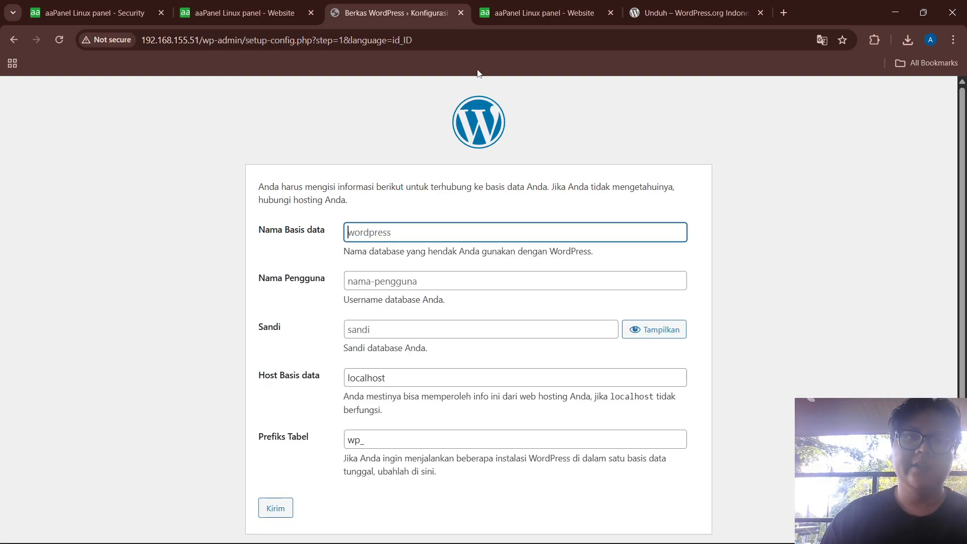
type("wor")
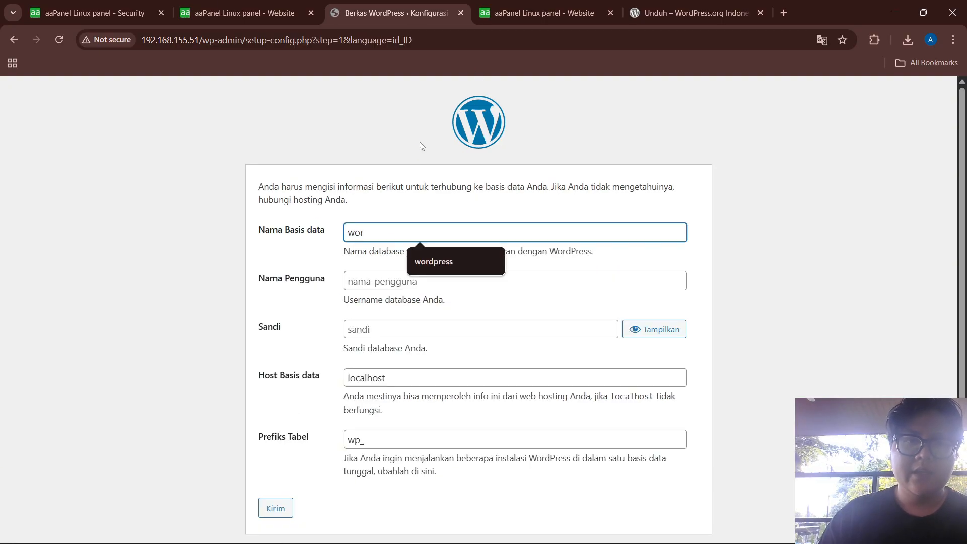
type("dpress")
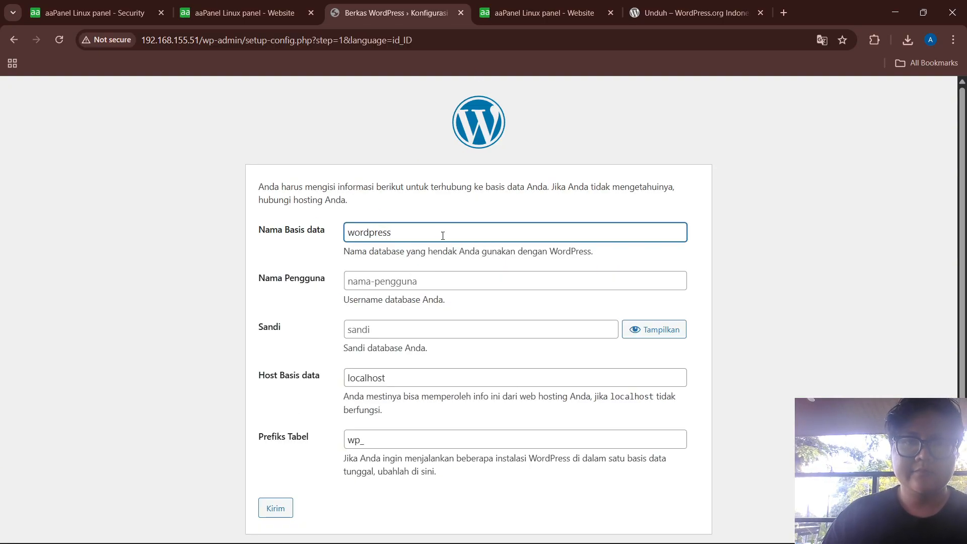
left_click(402, 286)
type("nanda")
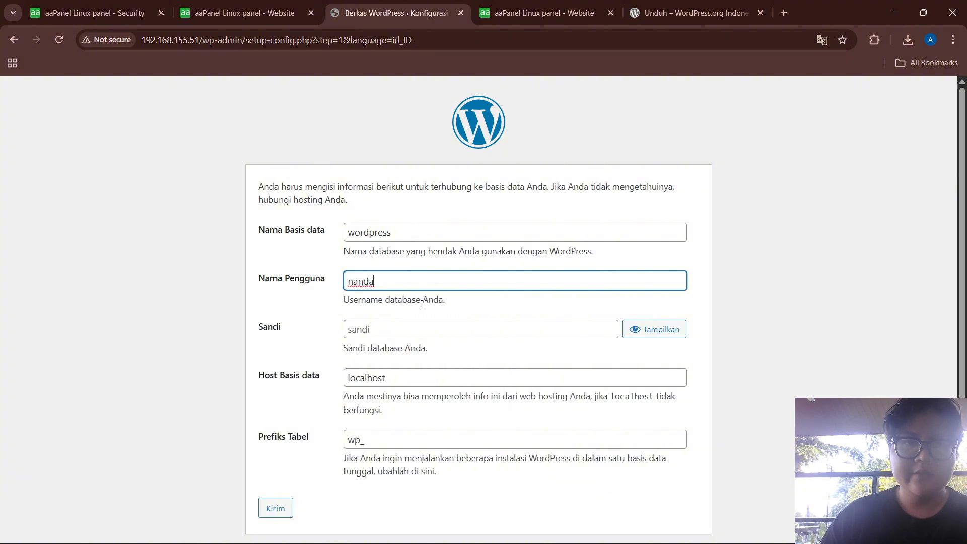
left_click(404, 330)
type("•")
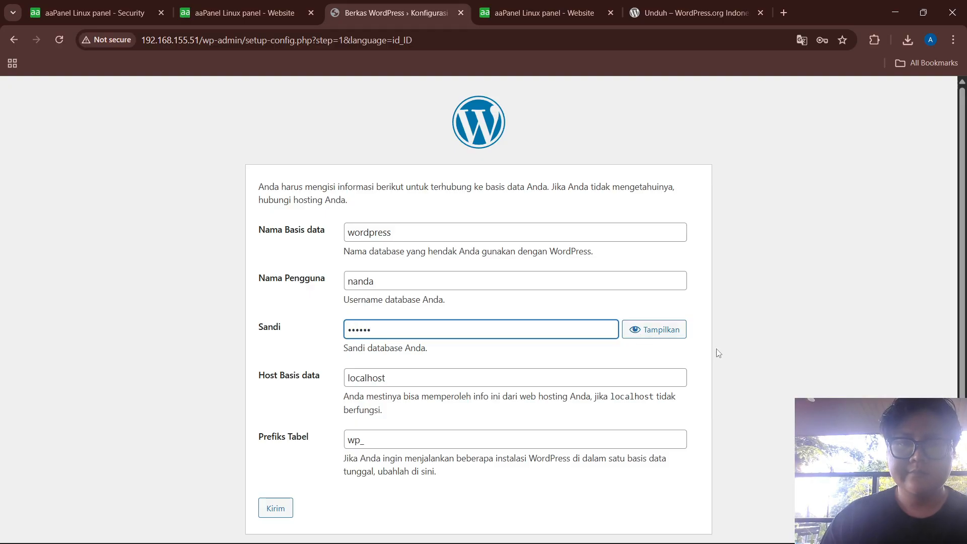
Reveal the password, change the database host to 192.168.155.50, and submit
left_click(655, 340)
left_click(376, 381)
double_click(376, 381)
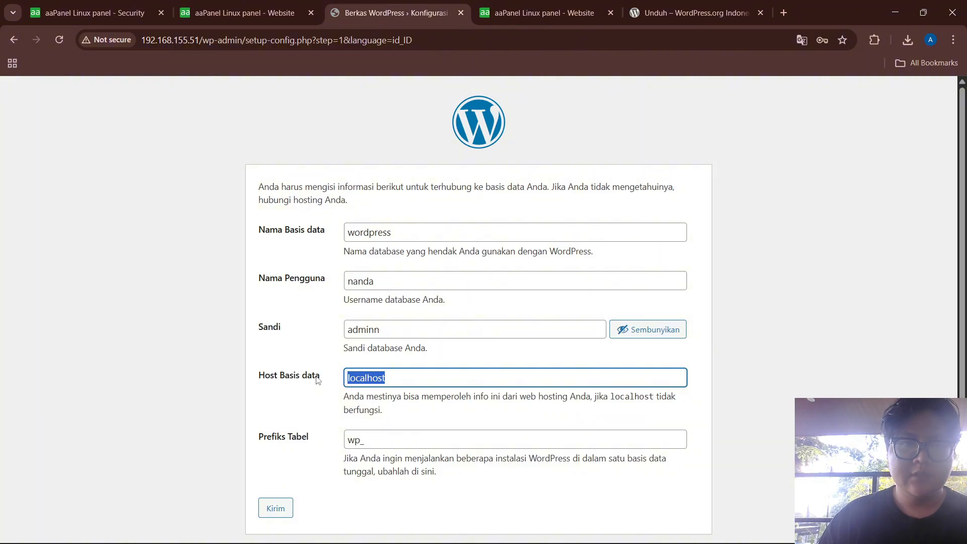
type("192.1")
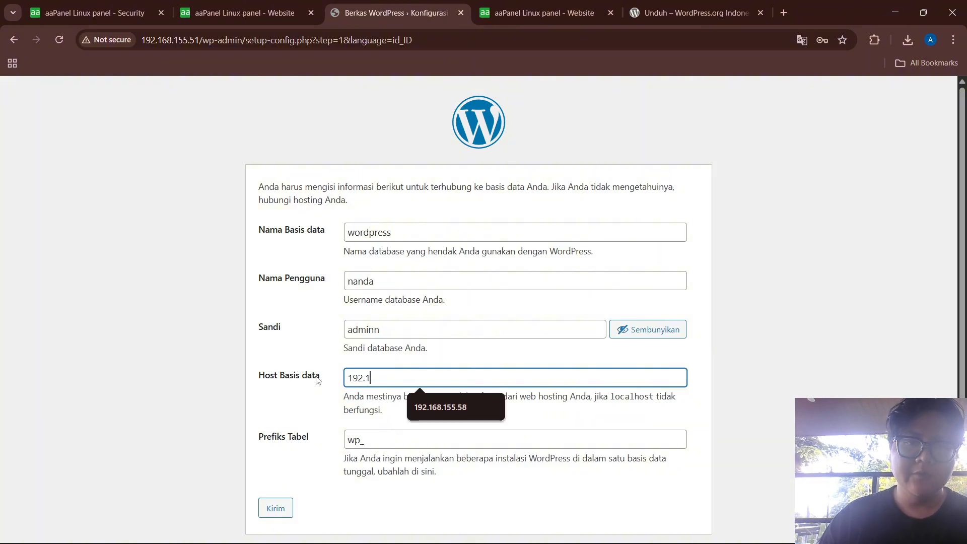
type("68.155.50")
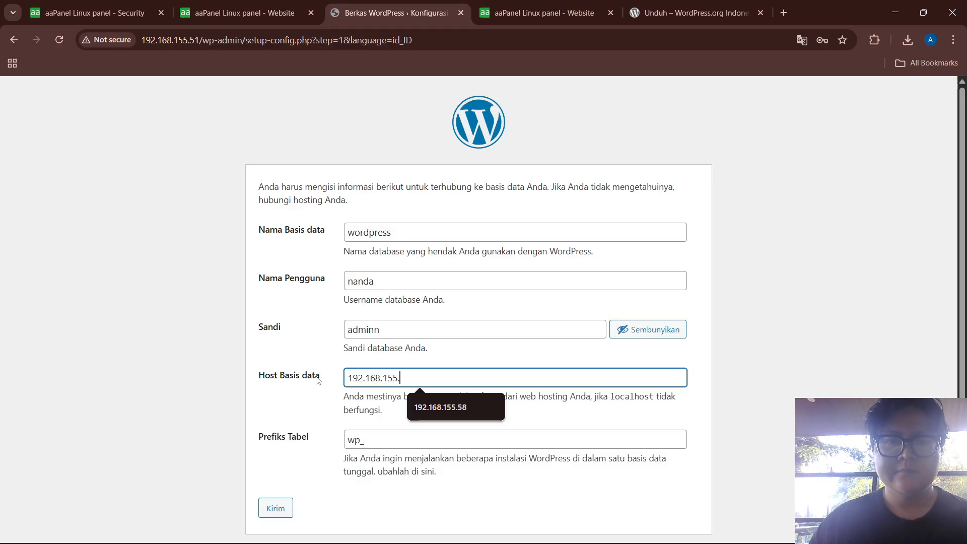
left_click(275, 506)
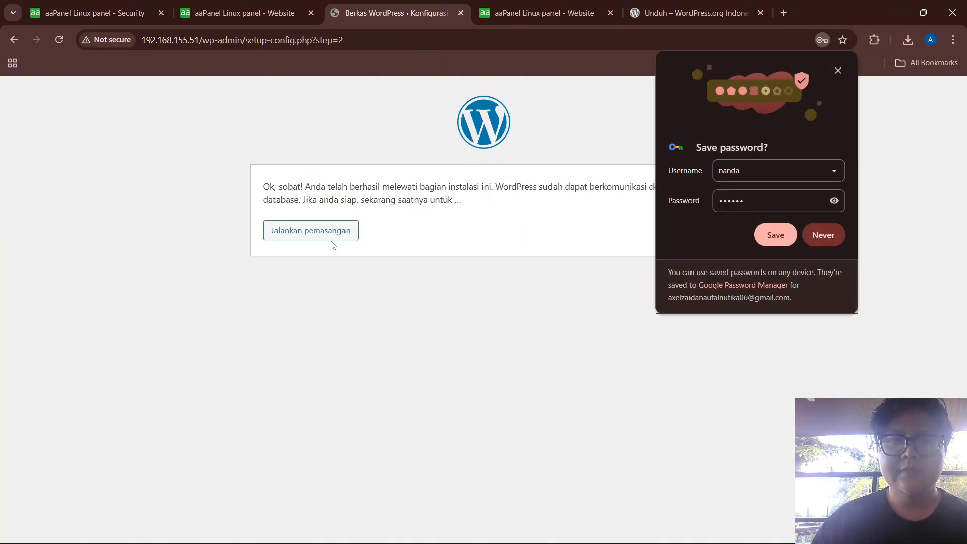
Start the installation and enter the site title and admin username
left_click(334, 235)
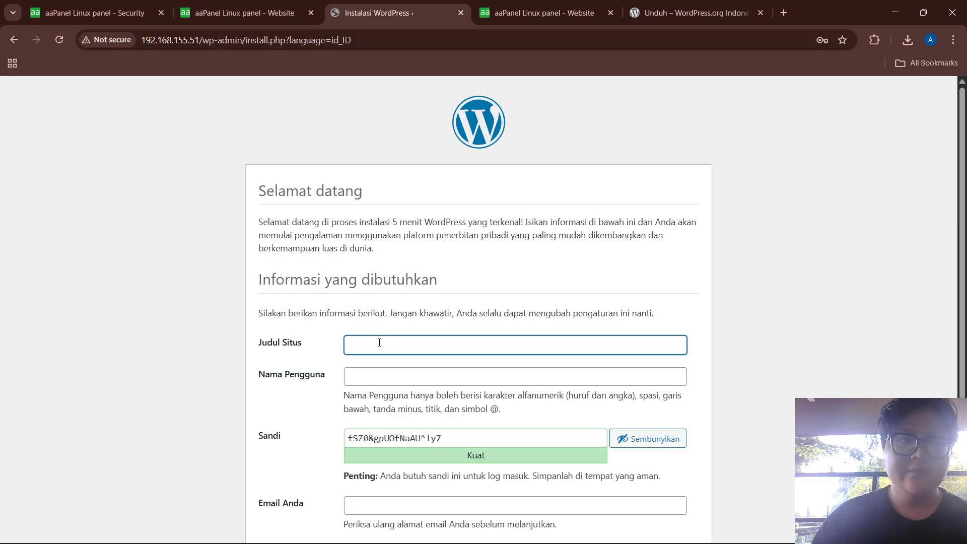
type("Nanda")
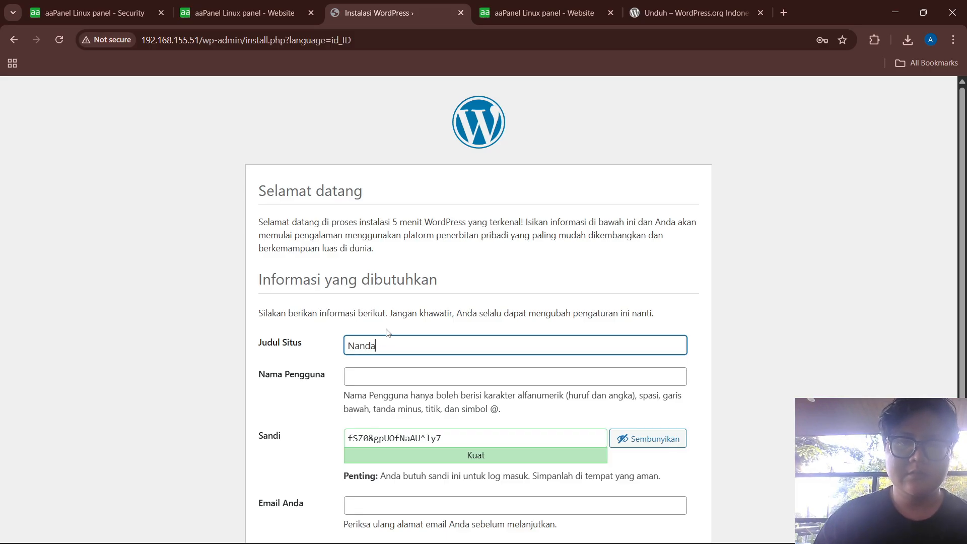
scroll(393, 336, "down", 2)
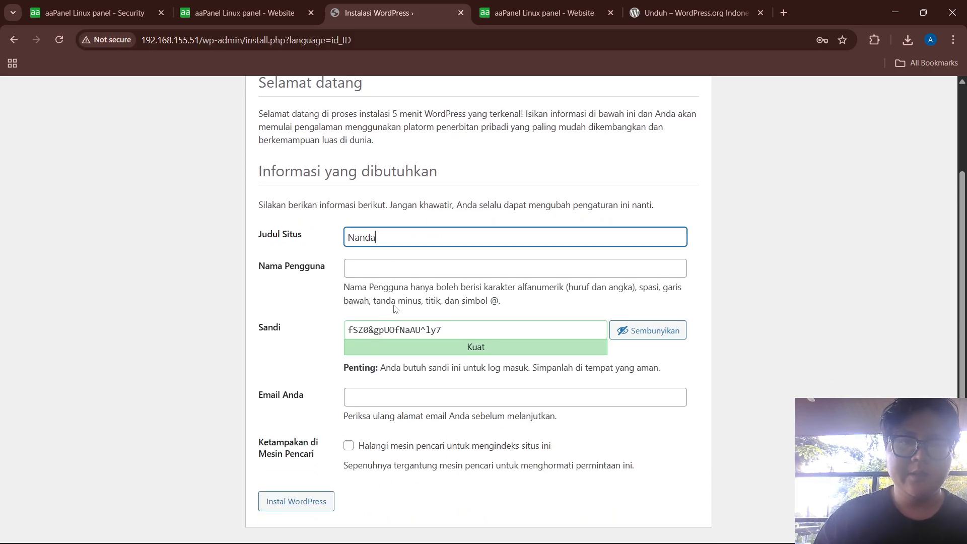
left_click(377, 273)
type("nanda")
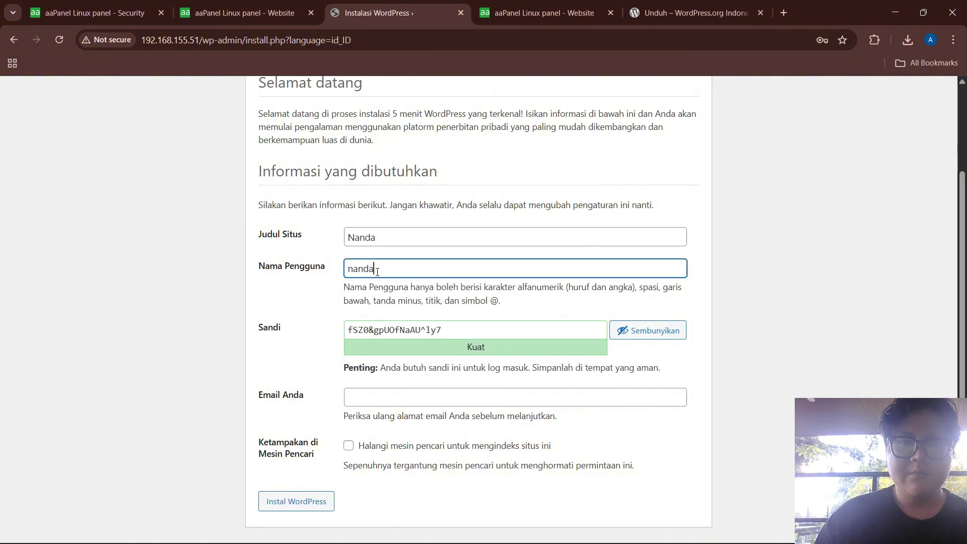
Replace the generated password with a weak one, confirm it, add the admin e-mail, and submit
left_click_drag(307, 347, 220, 352)
left_click_drag(374, 327, 380, 328)
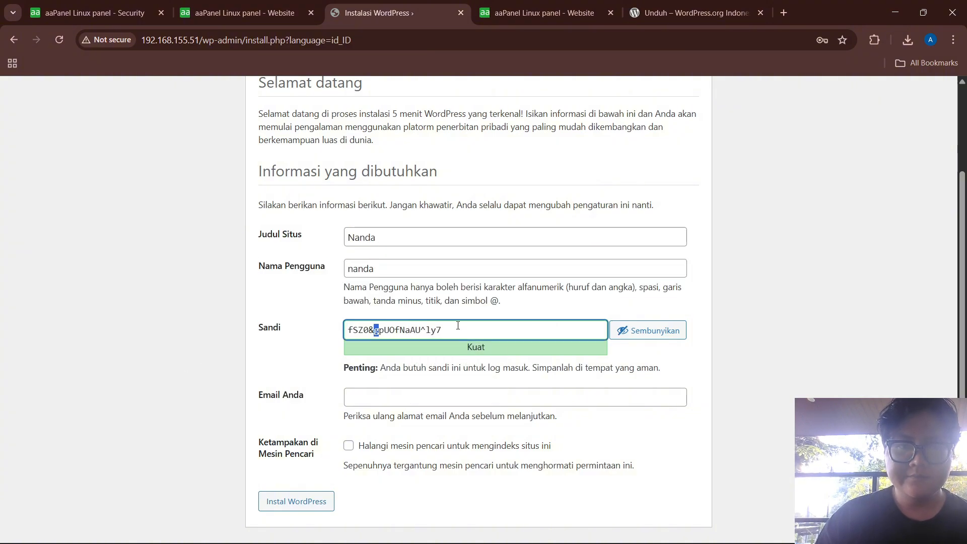
left_click_drag(458, 329, 262, 328)
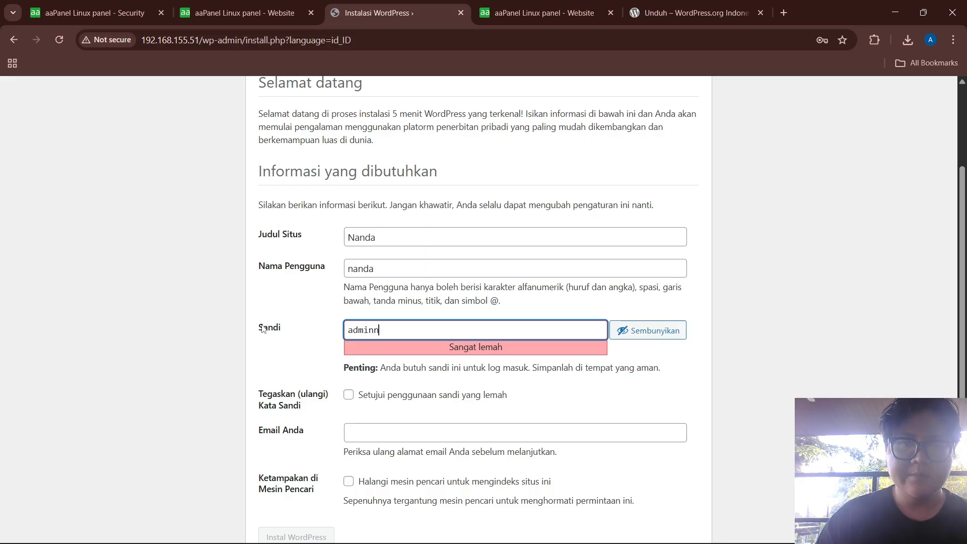
left_click(348, 395)
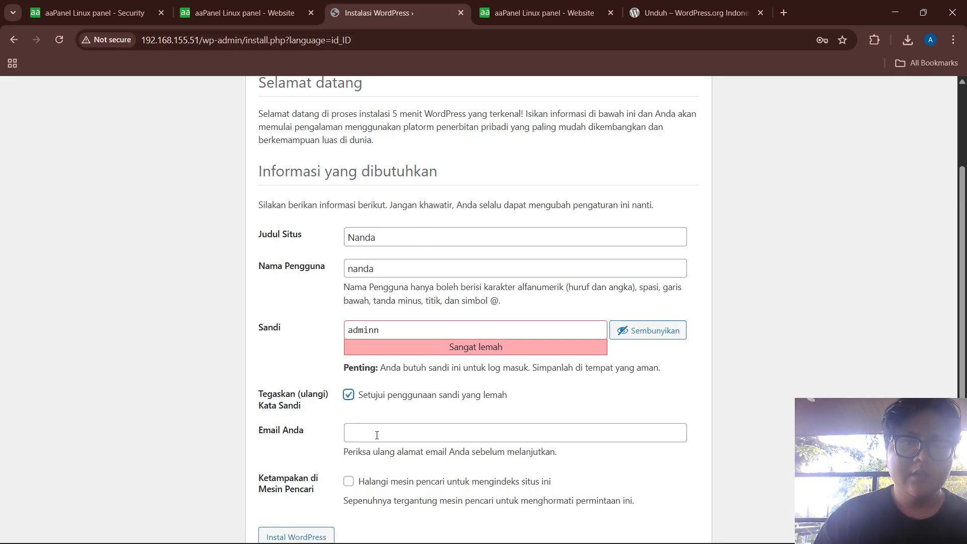
left_click(377, 435)
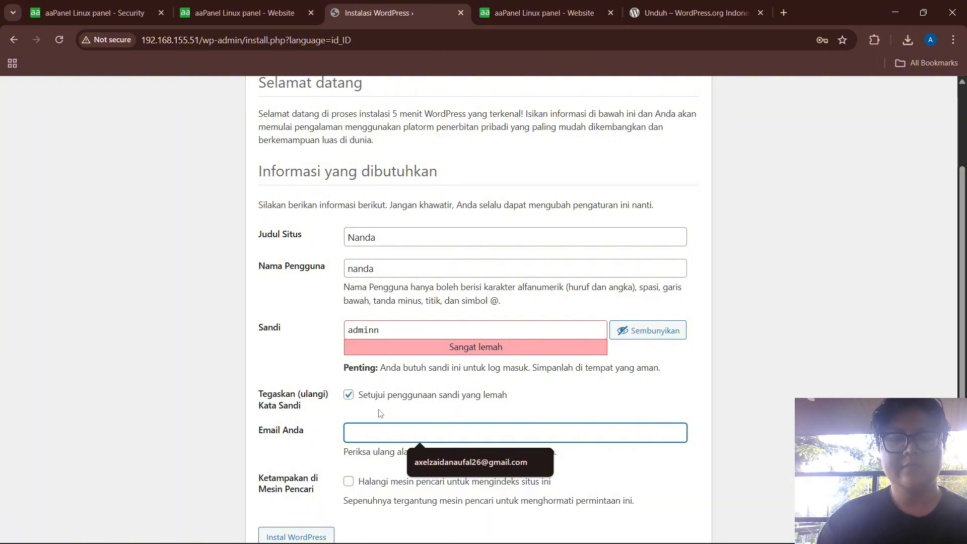
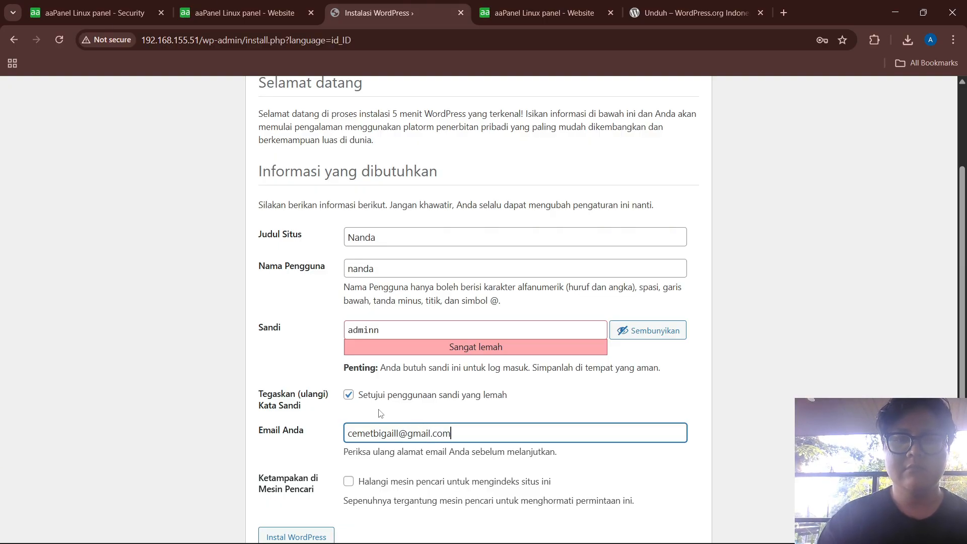
scroll(327, 453, "down", 1)
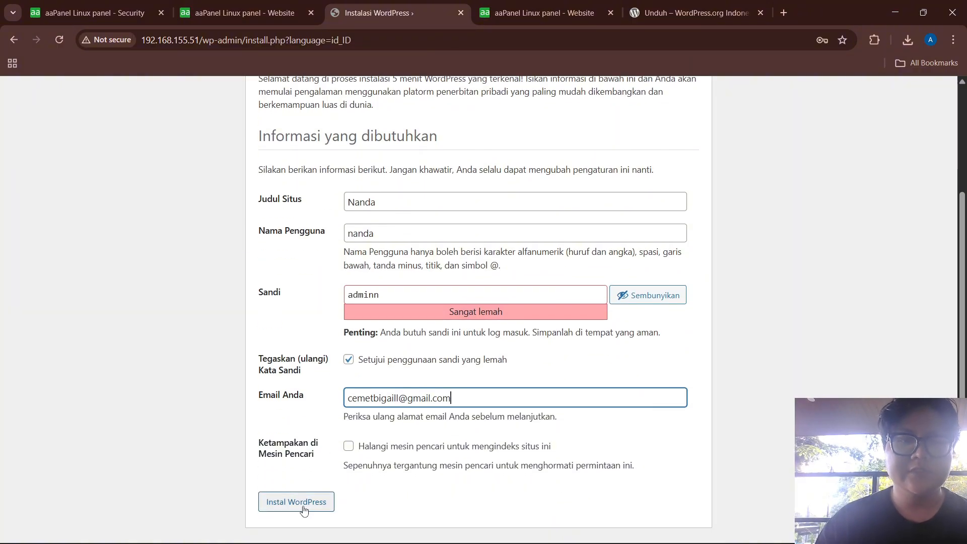
left_click(304, 511)
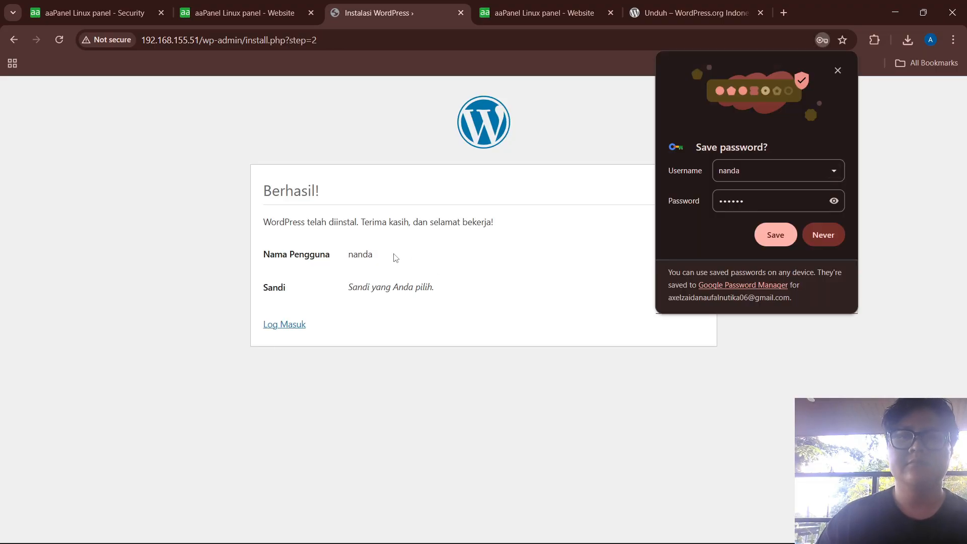
Decline saving the password and log in with the new admin username and password
left_click(815, 232)
left_click(285, 325)
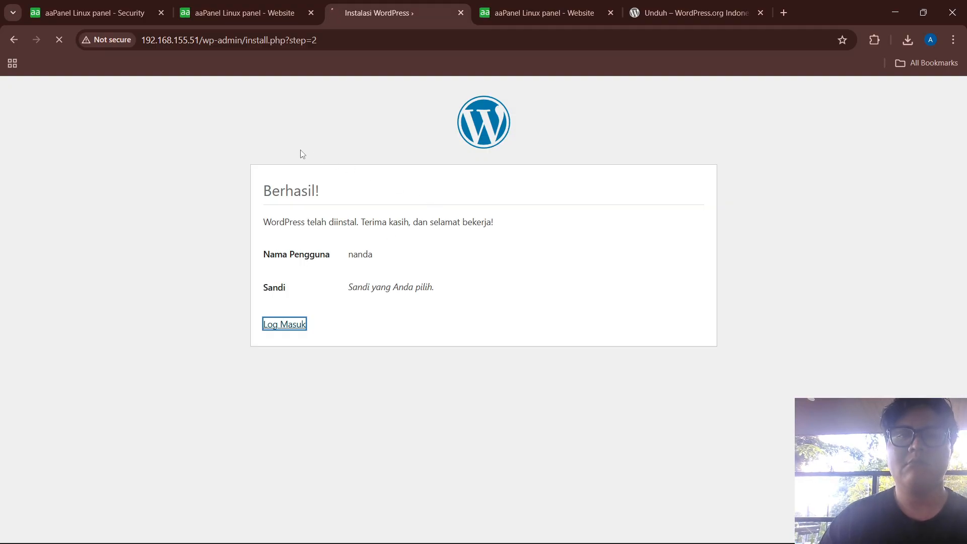
left_click(431, 231)
type("nanda")
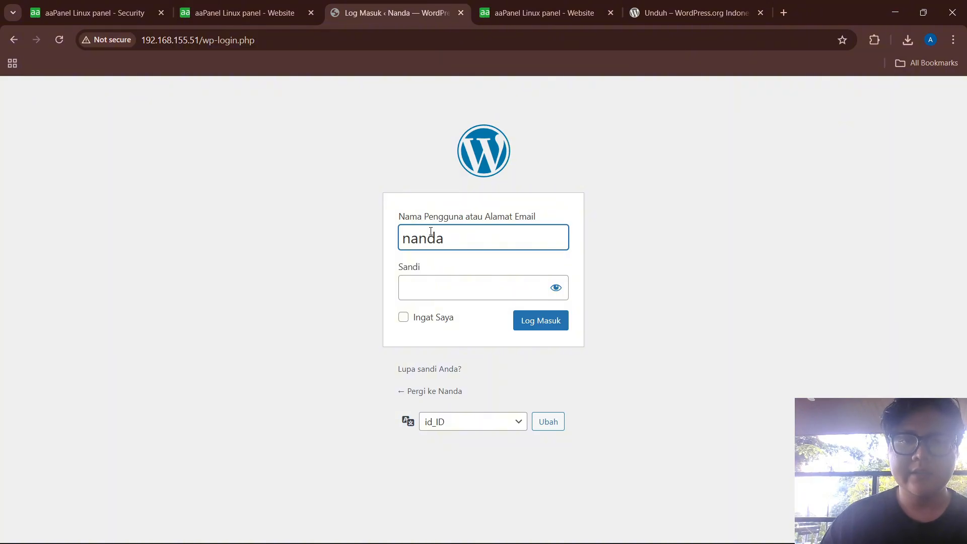
left_click(426, 283)
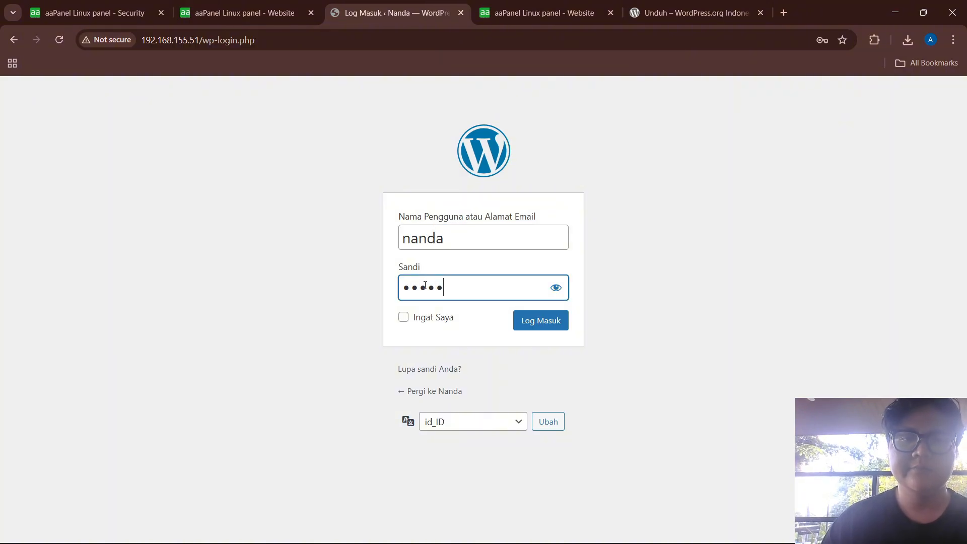
left_click(539, 325)
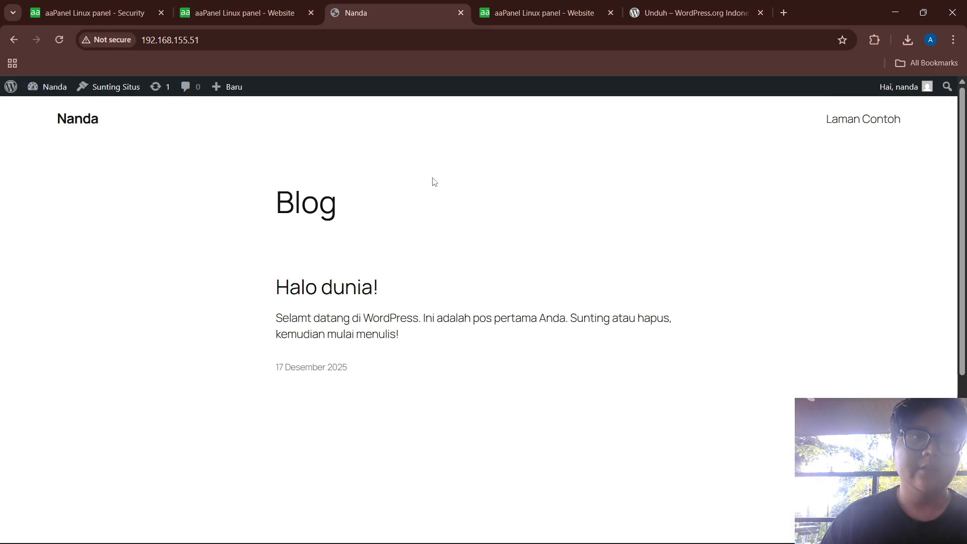
Open the .52 site and enter database name wordpress, the database username and password
left_click(512, 13)
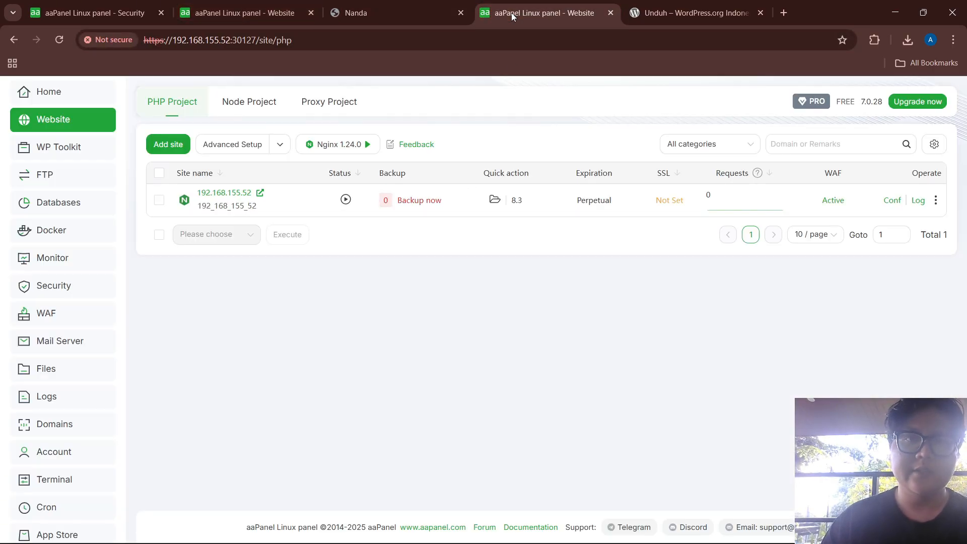
left_click(259, 195)
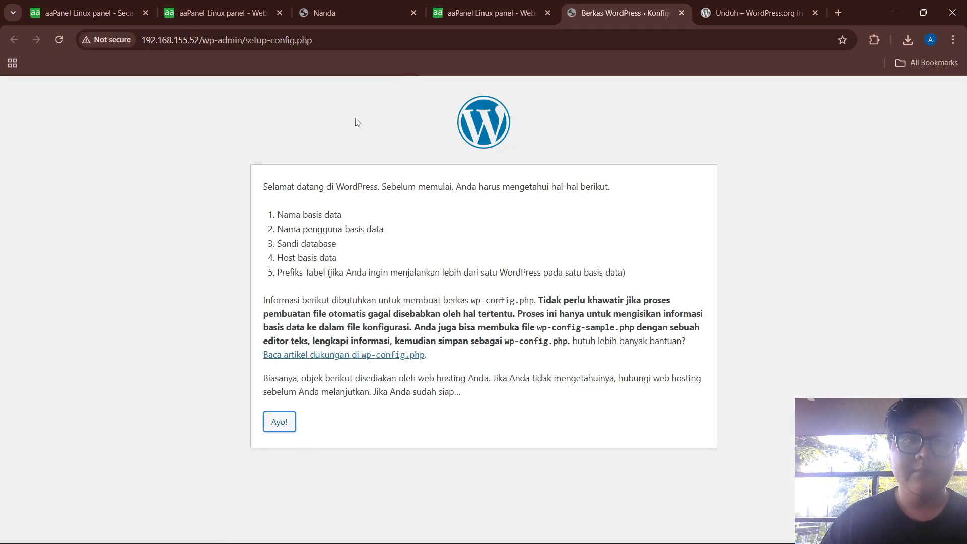
left_click(278, 421)
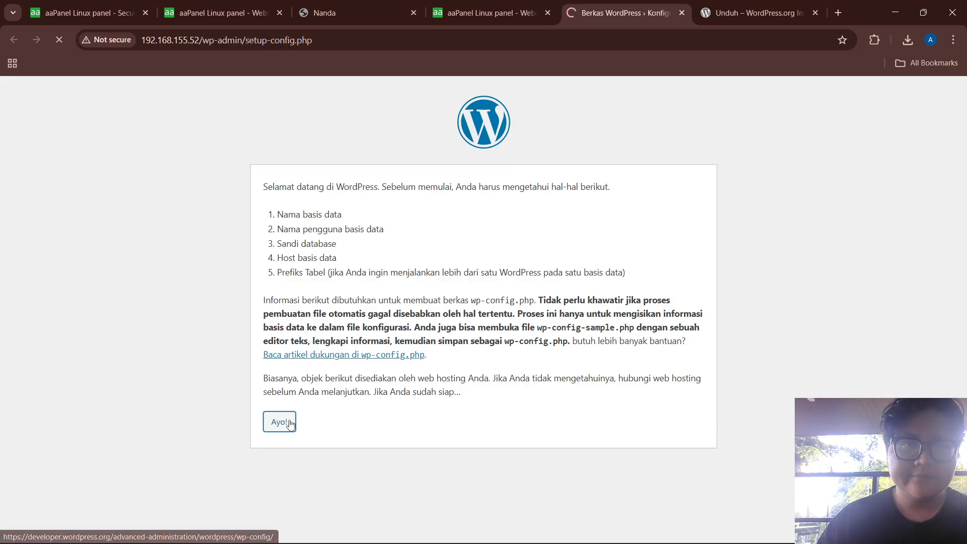
type("wo")
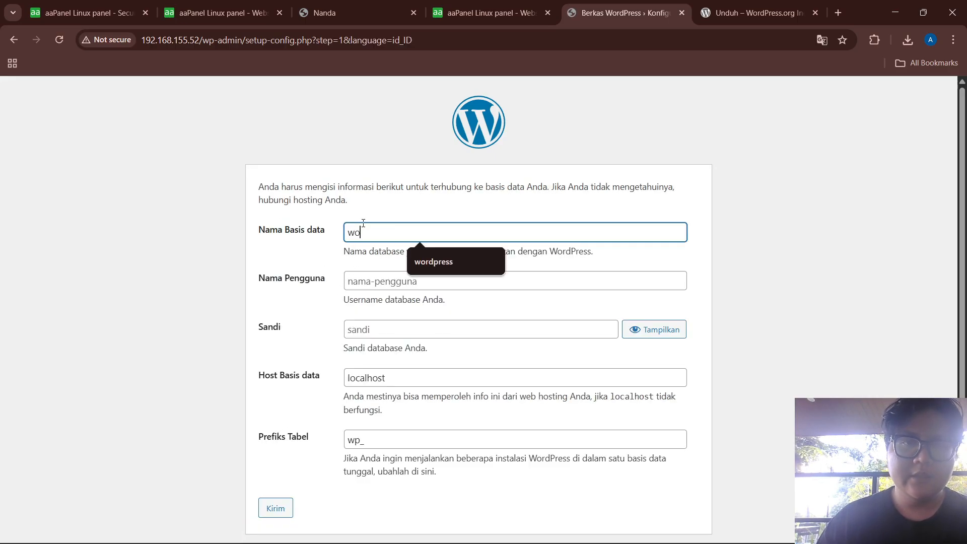
type("rdpress")
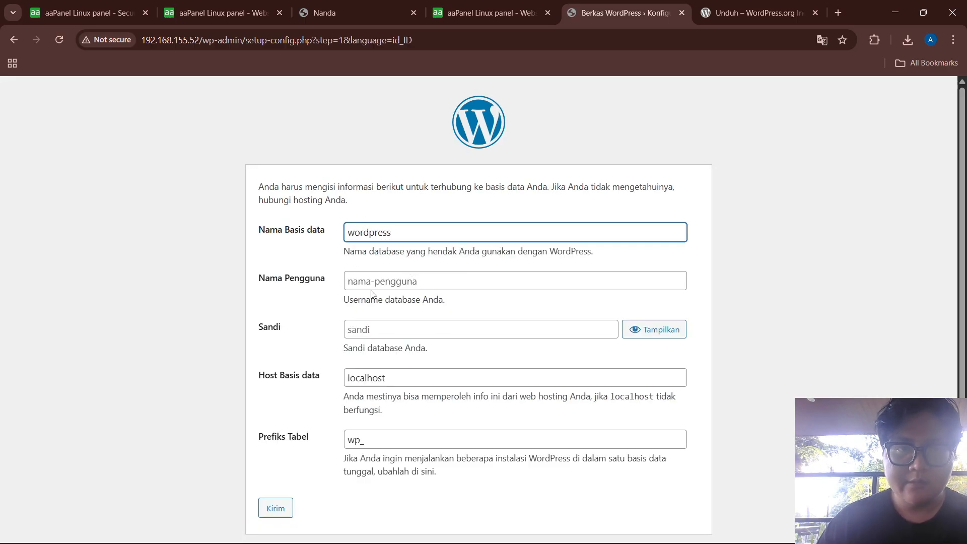
left_click(372, 283)
type("nanda")
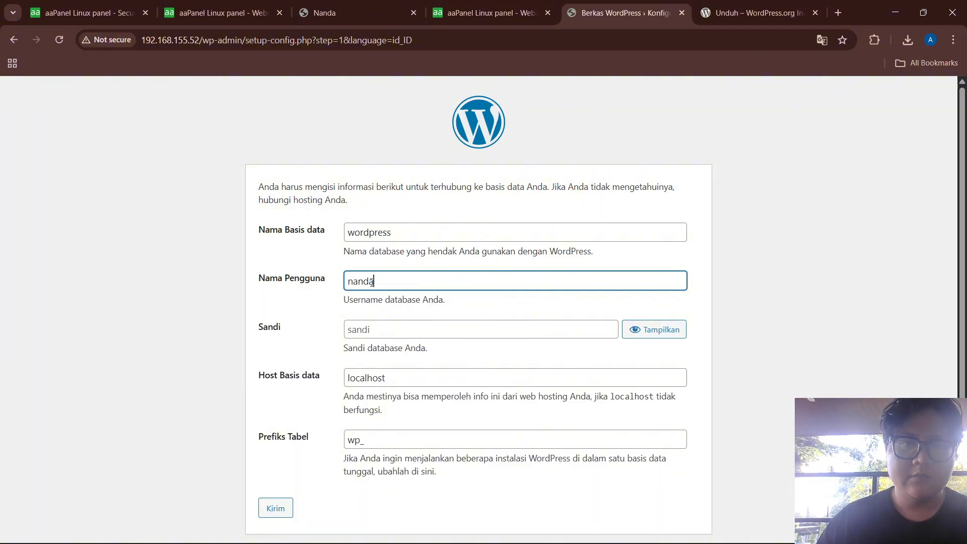
scroll(481, 272, "down", 1)
left_click(388, 329)
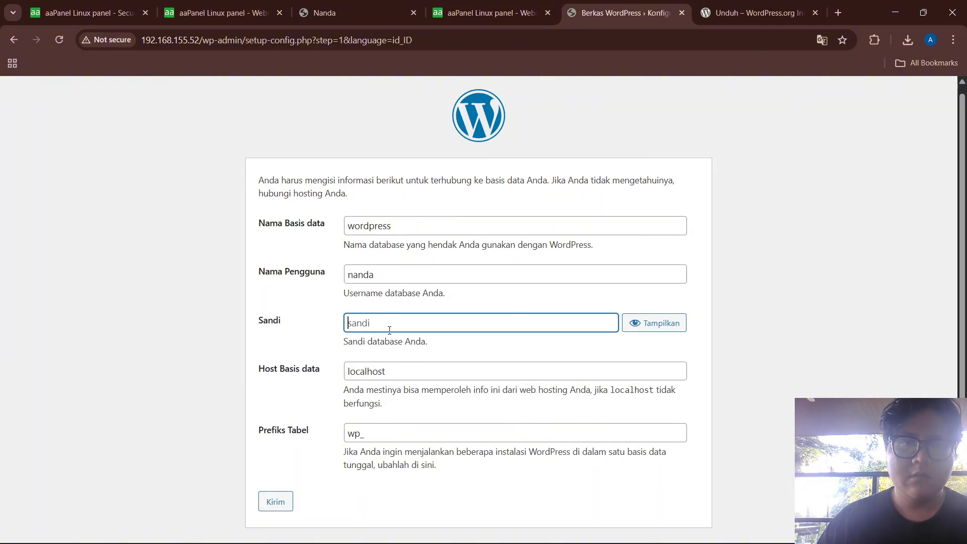
type("n")
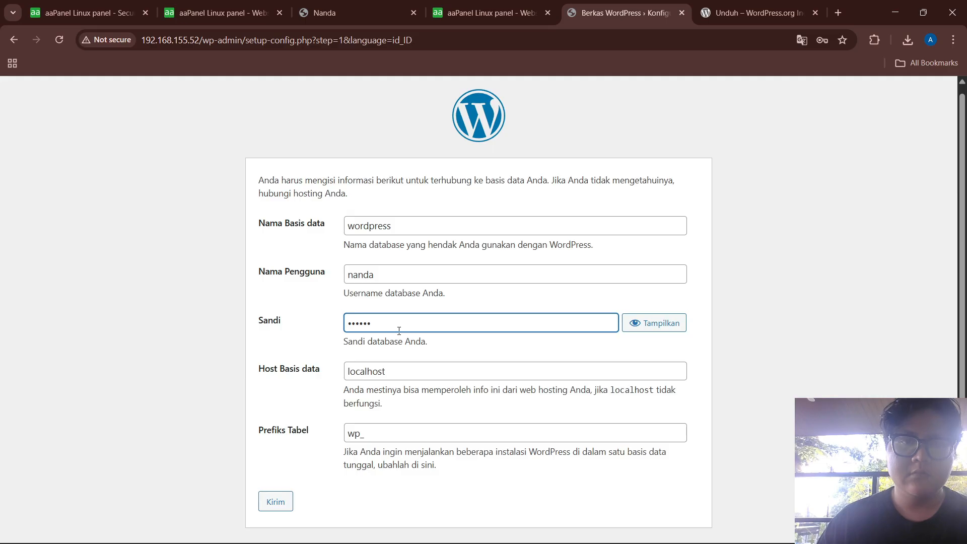
Replace the localhost database host with 192.168.155.50 and submit the connection details
left_click(393, 373)
key("ctrl+a")
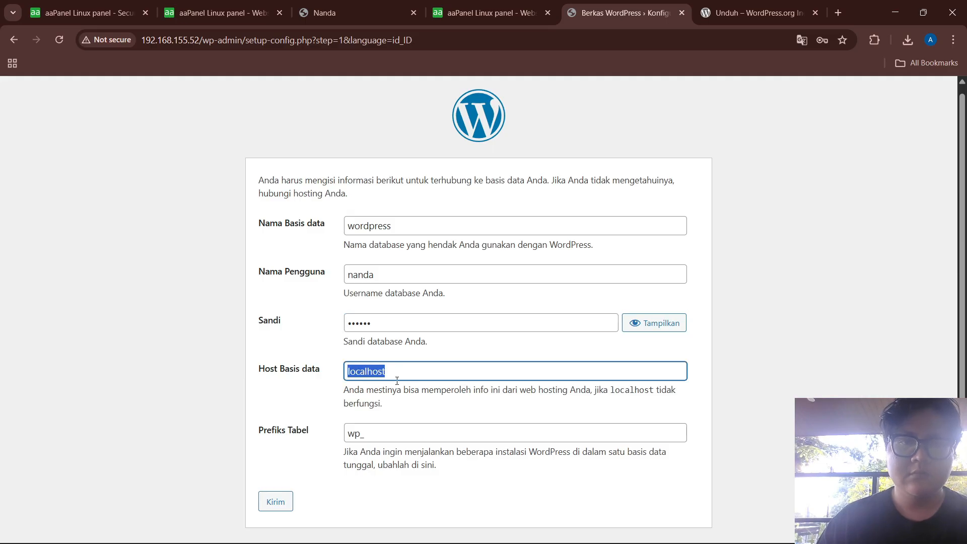
key("BackSpace")
type("192.168.155.")
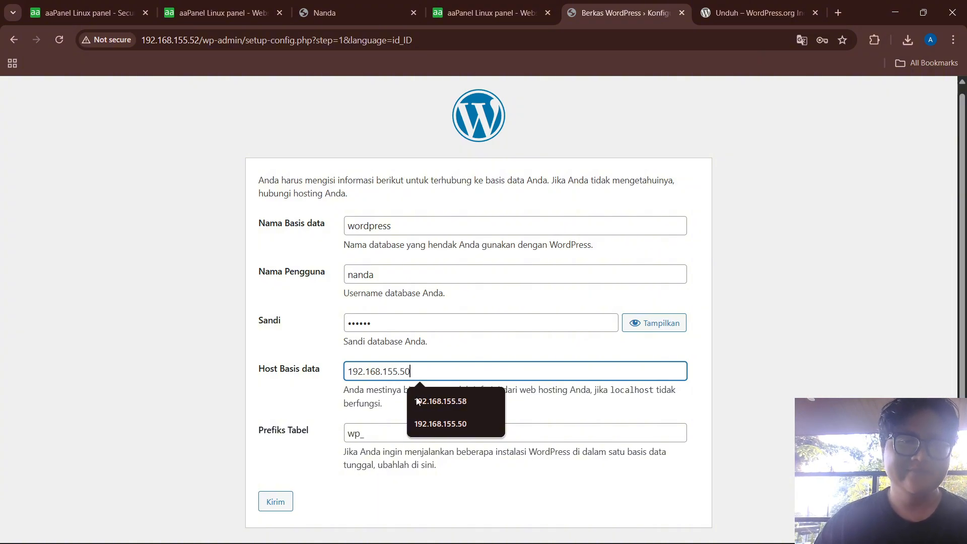
type("50")
left_click(278, 410)
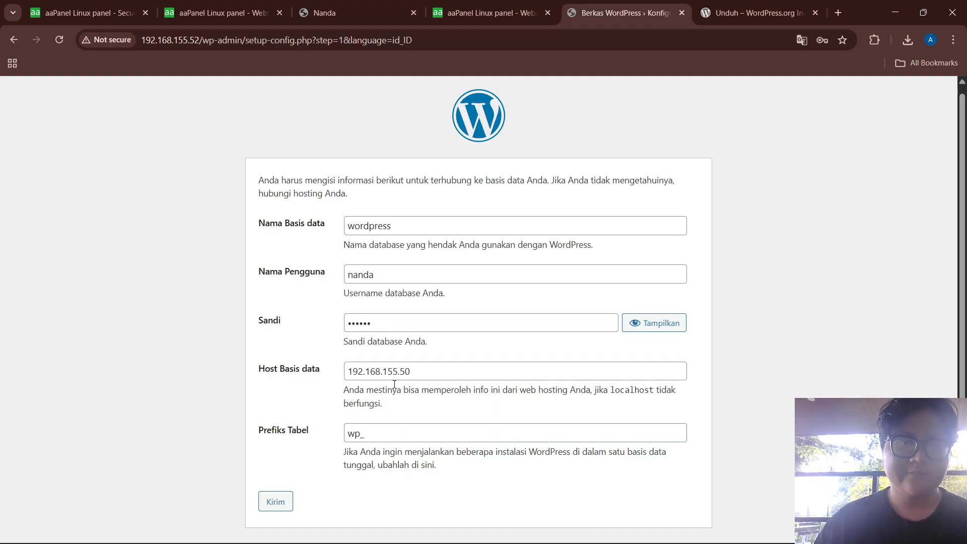
left_click(278, 500)
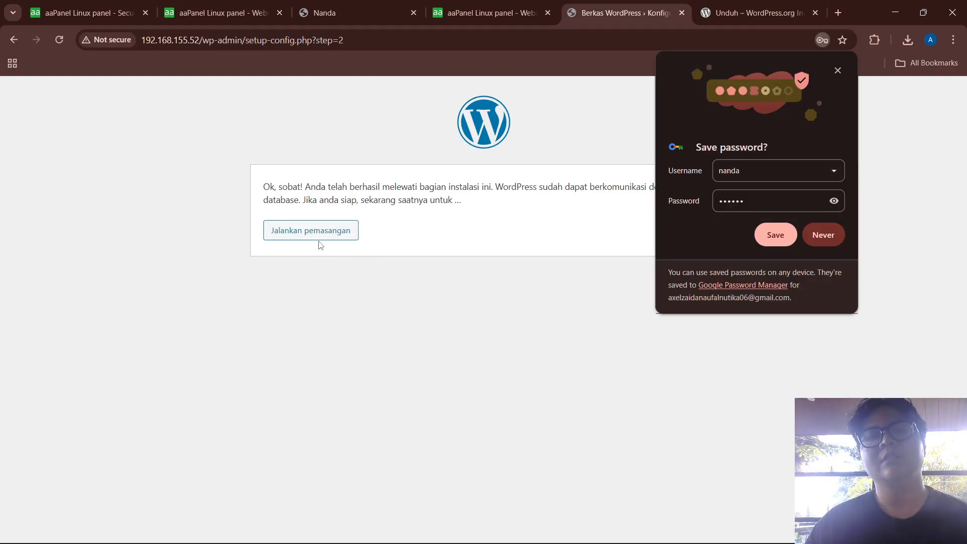
Run the installation, open the .52 WordPress blog, then switch to the .50 panel
left_click(319, 241)
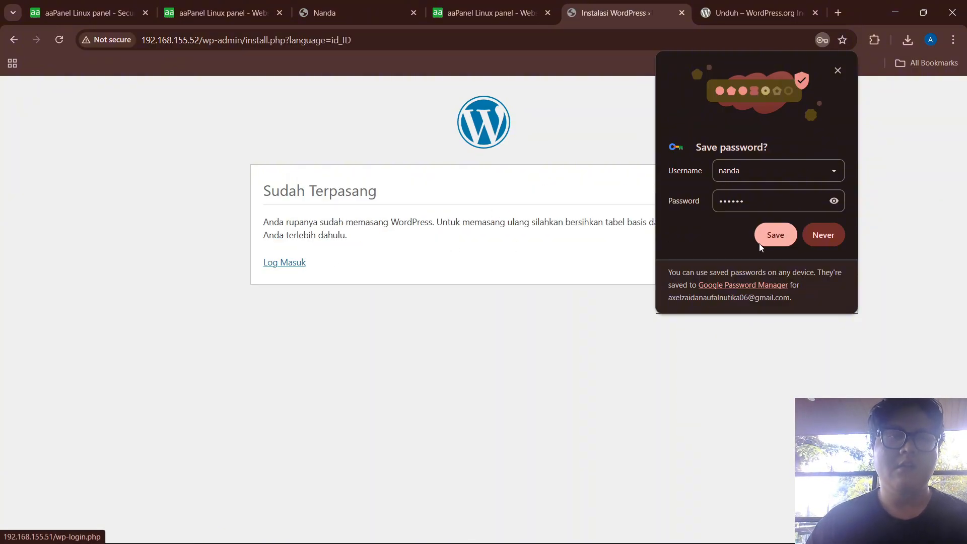
left_click(821, 235)
left_click(289, 268)
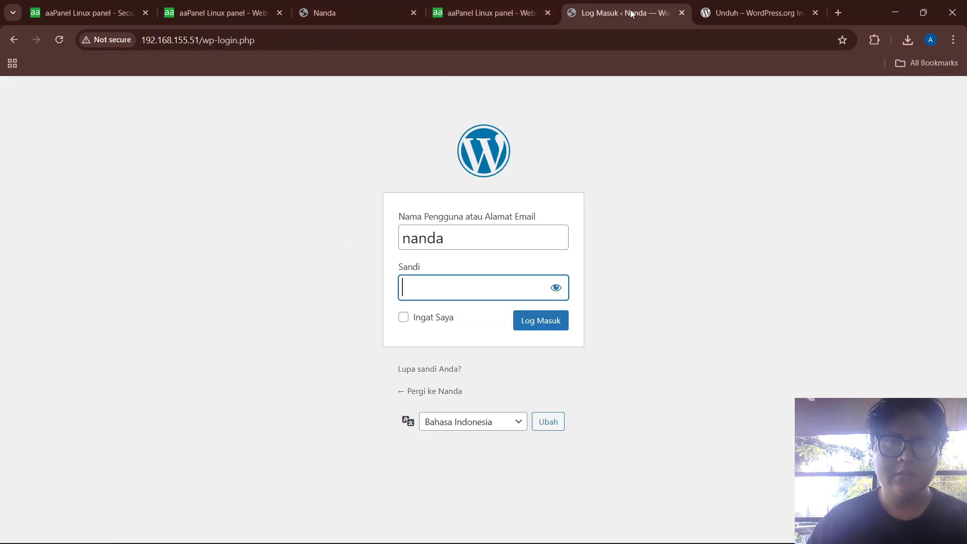
left_click(683, 17)
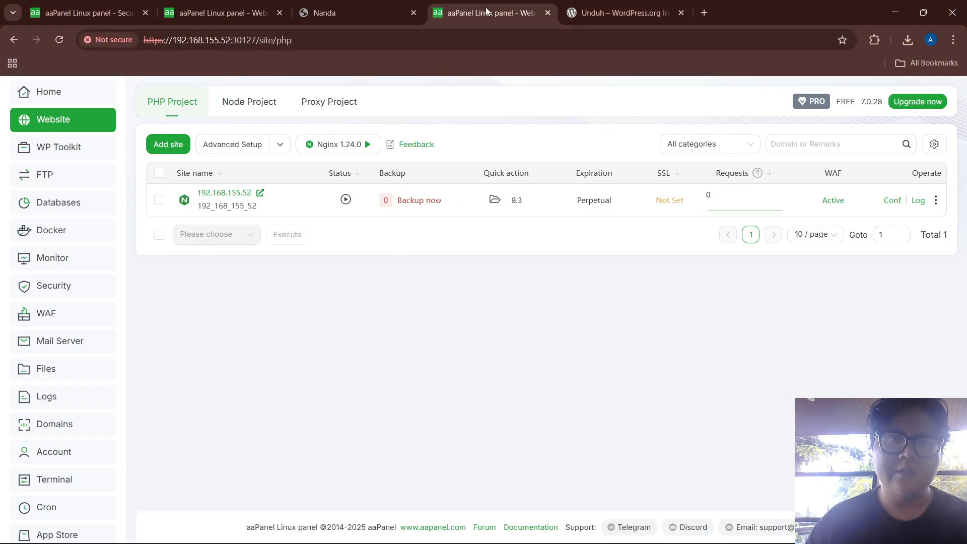
left_click(260, 192)
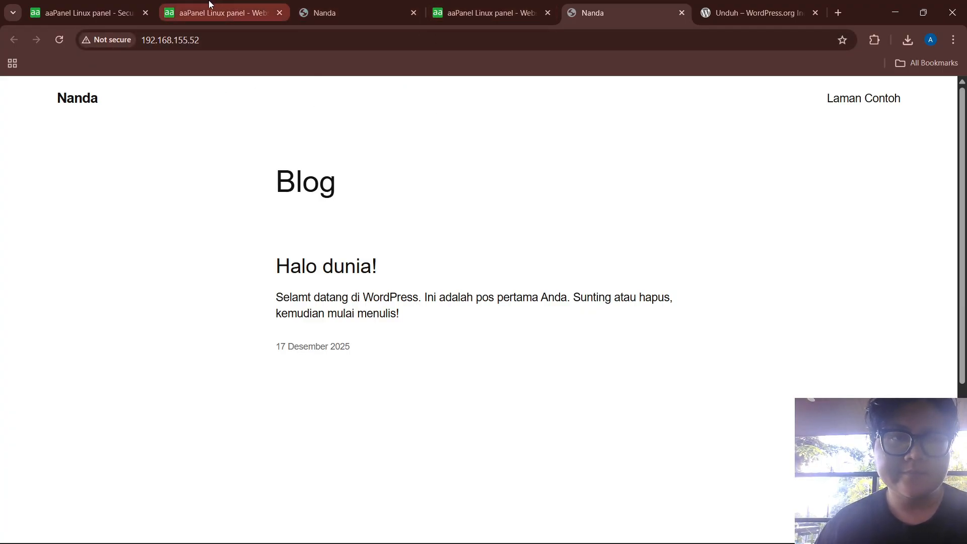
left_click(107, 14)
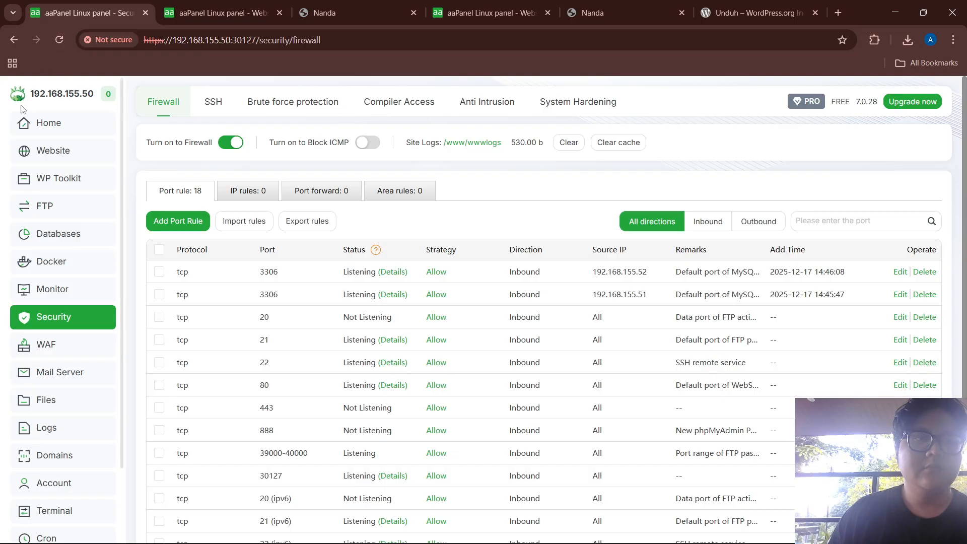
Open the .50 Website list and start the Nginx service
left_click(54, 159)
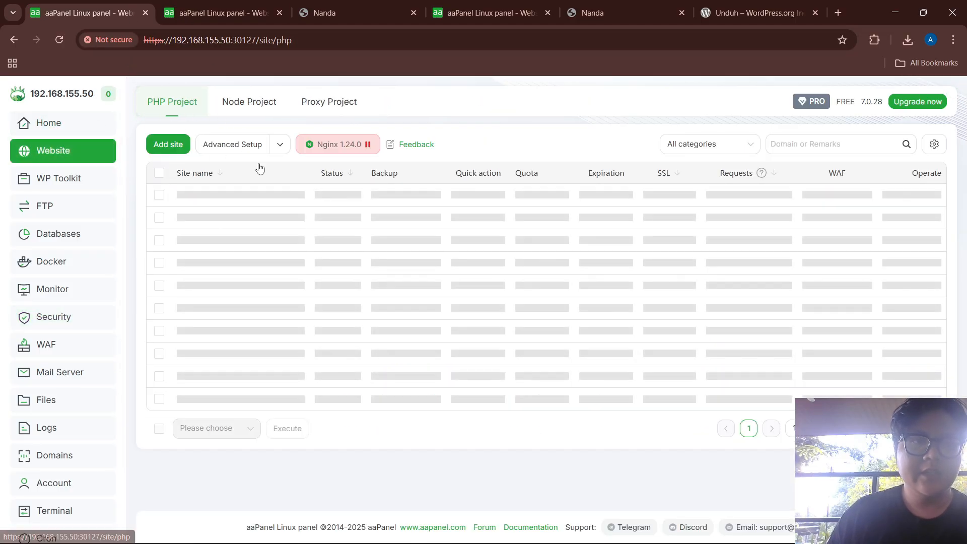
mouse_move(360, 147)
left_click(273, 119)
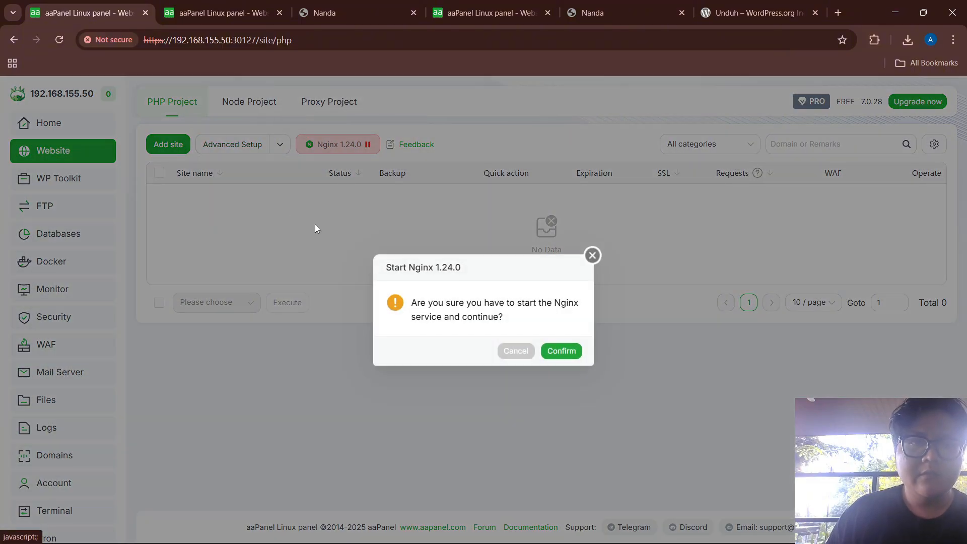
left_click(562, 351)
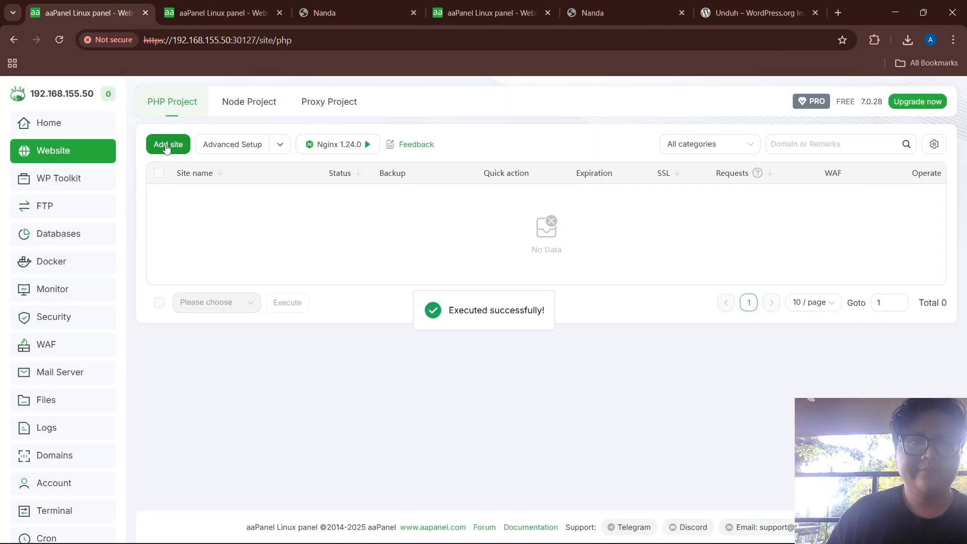
Add the site nandaptr.net with no default html file
left_click(168, 144)
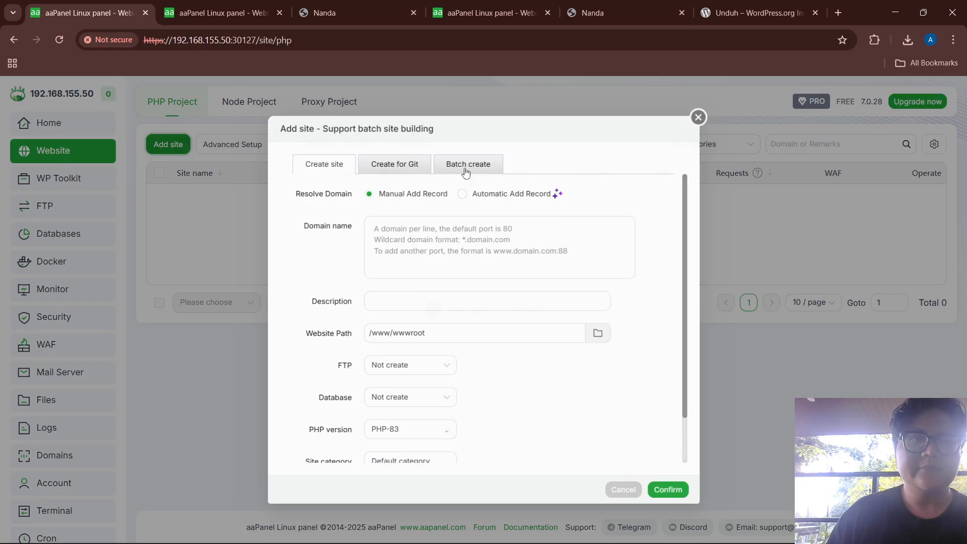
left_click(431, 239)
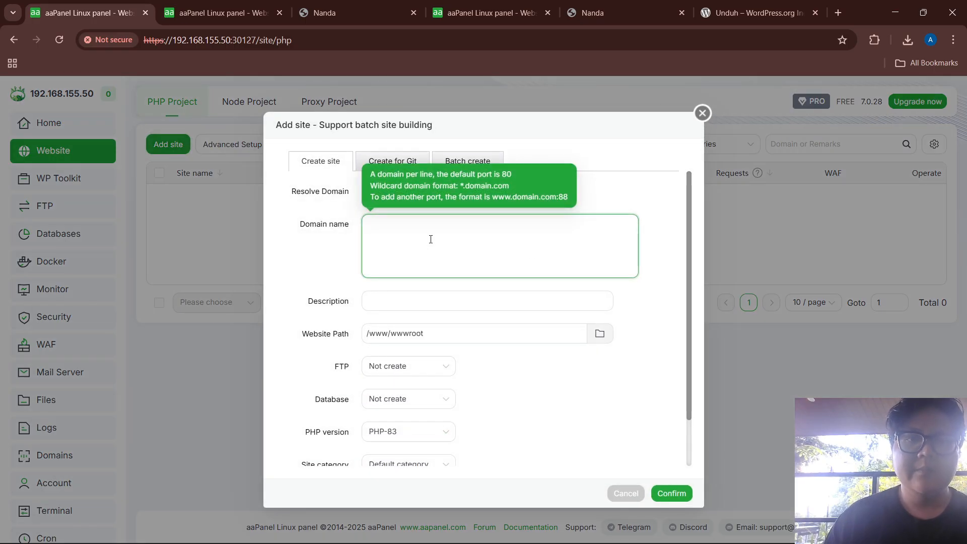
type("nandaptr")
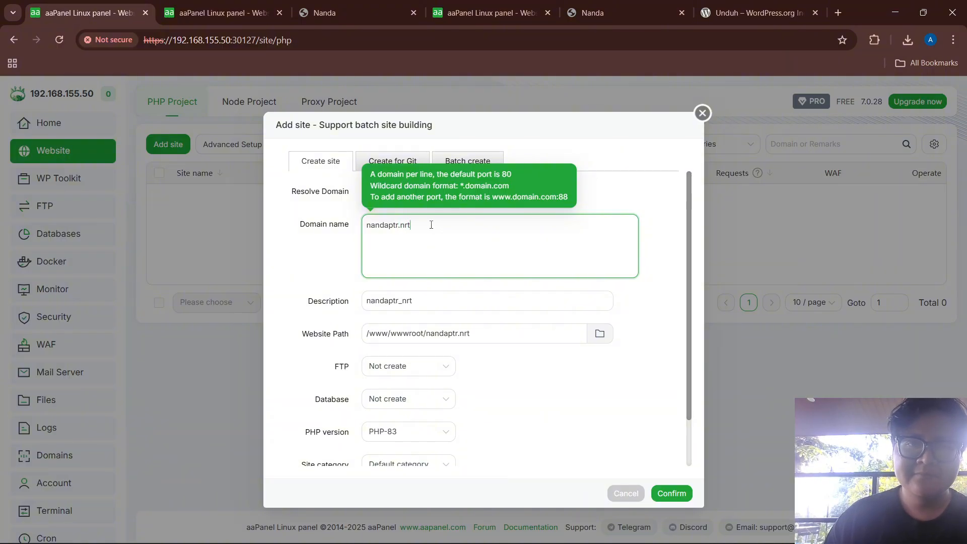
type(".net")
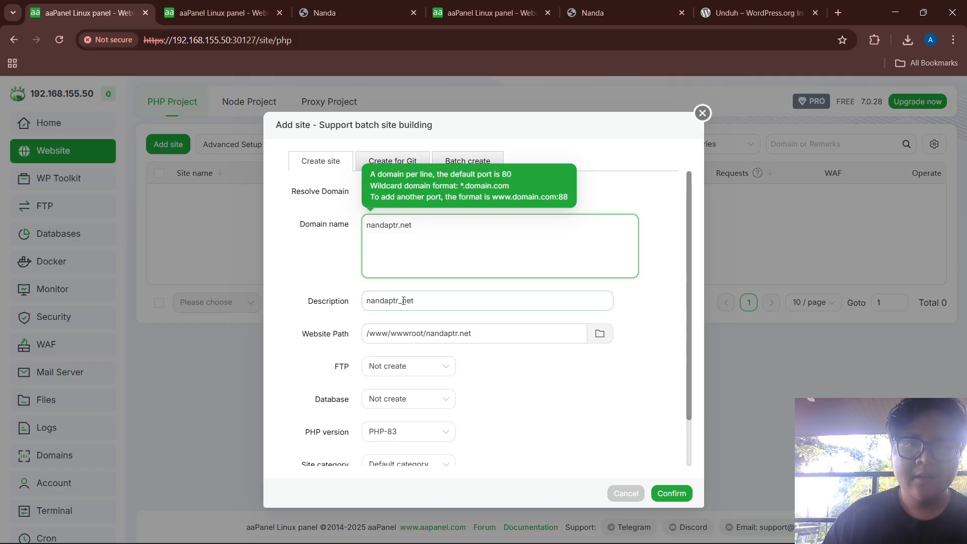
scroll(464, 372, "down", 1)
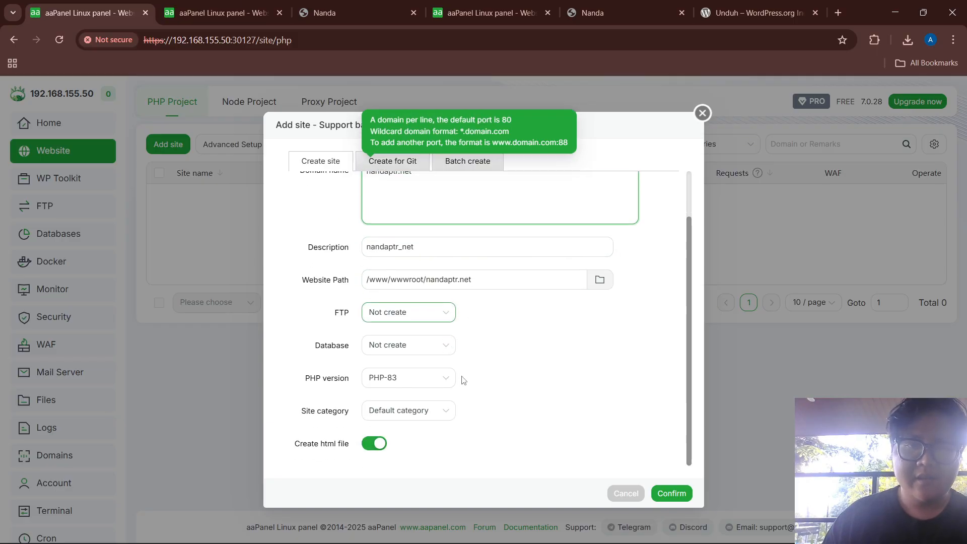
left_click(378, 443)
left_click(672, 493)
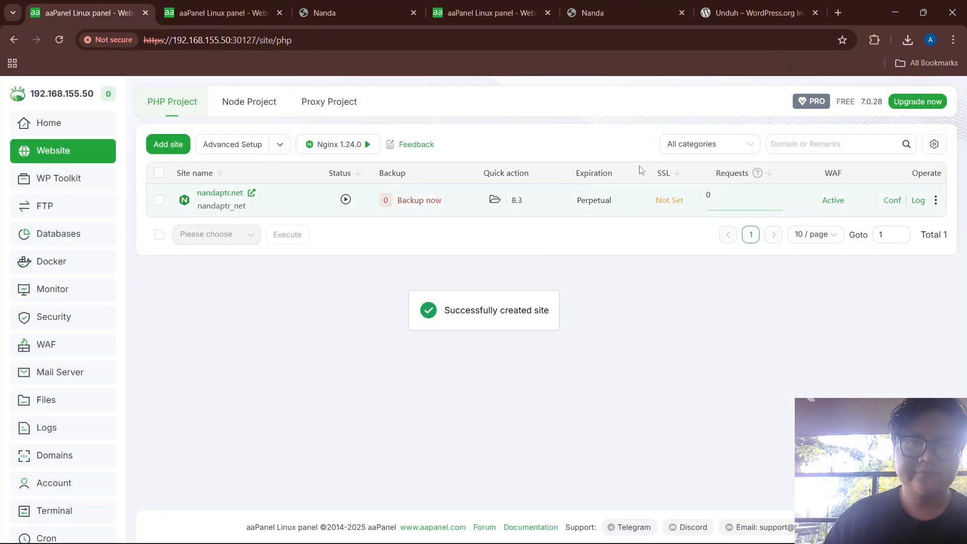
Open nandaptr.net's Nginx config file and delete all existing contents
left_click(892, 201)
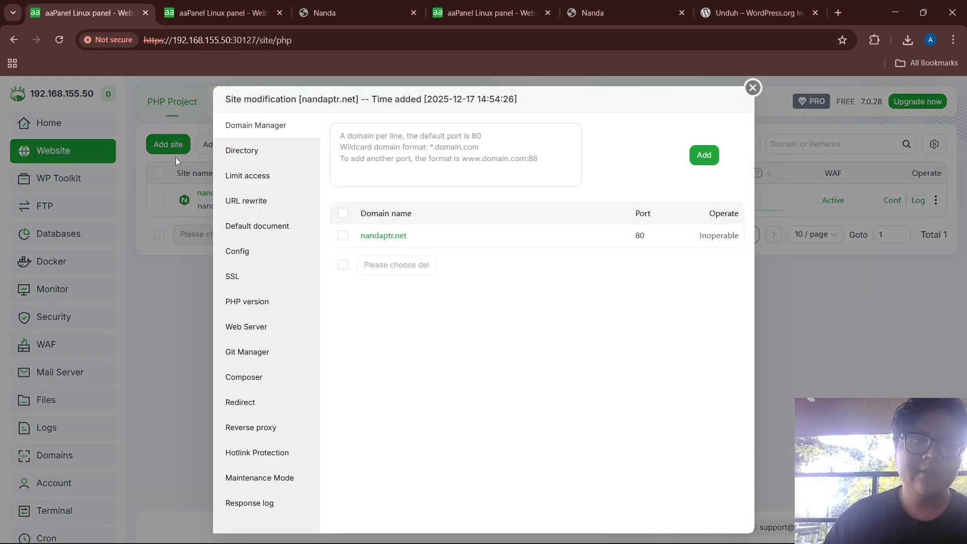
left_click(239, 262)
left_click(416, 204)
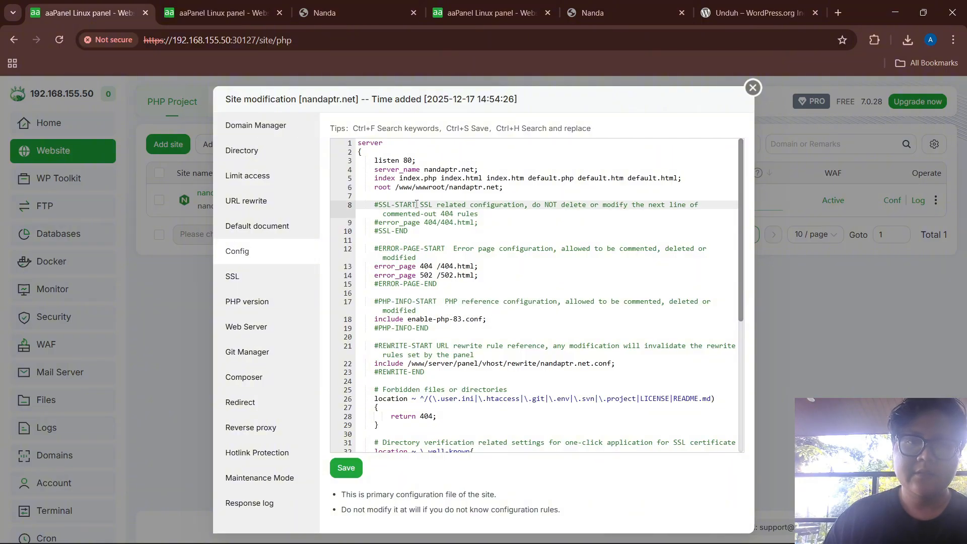
key("ctrl+a")
key("BackSpace")
Copy the wordpress_backend upstream block from the notes and paste it into the config
key("alt+Tab")
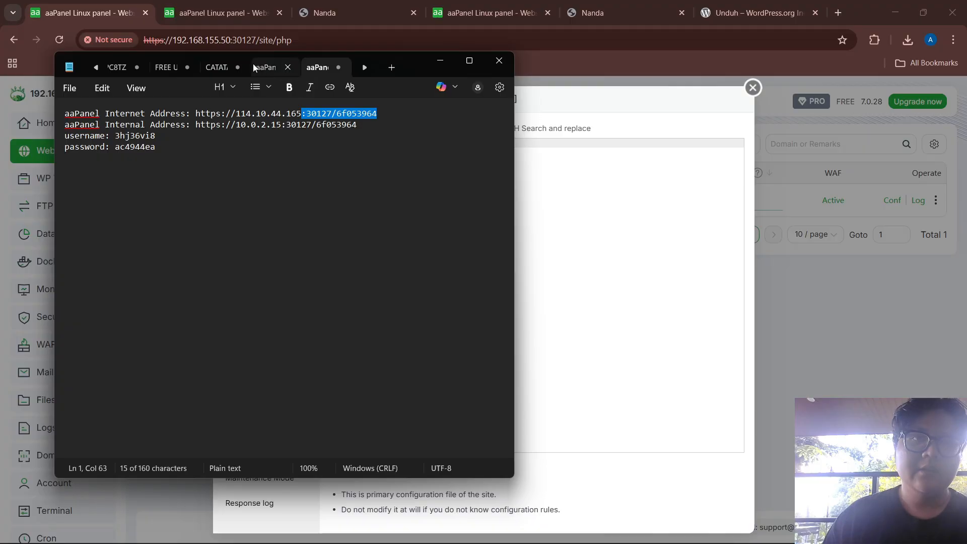
left_click(212, 68)
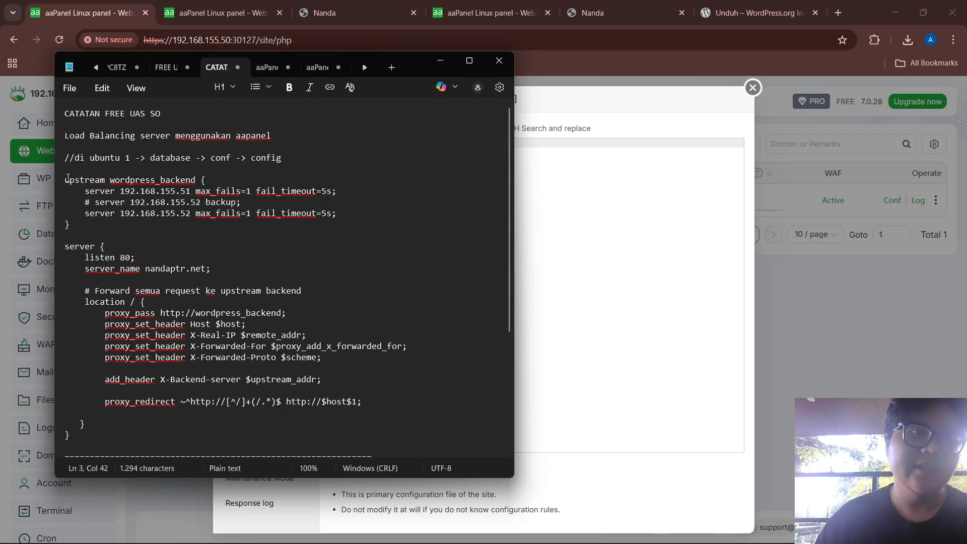
left_click_drag(68, 179, 93, 355)
key("ctrl+c")
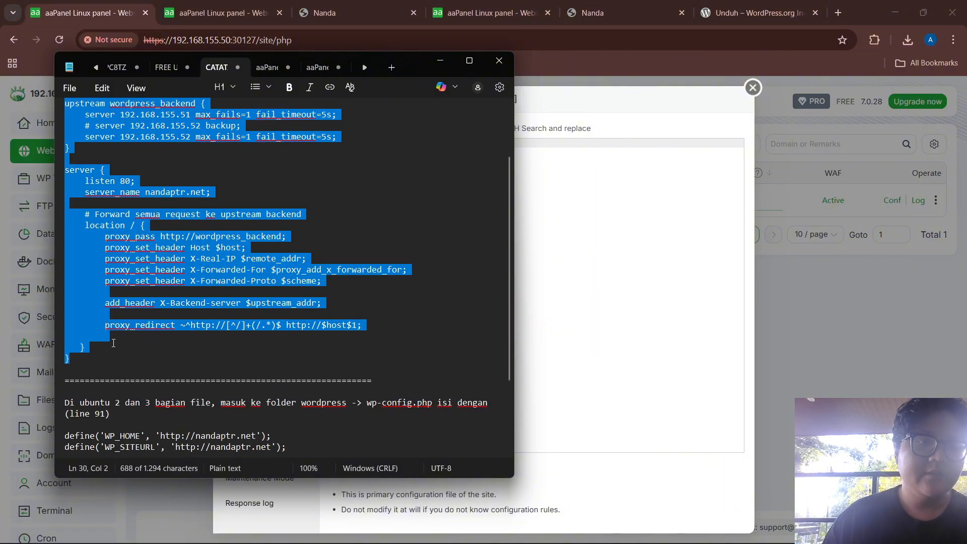
key("alt+Tab")
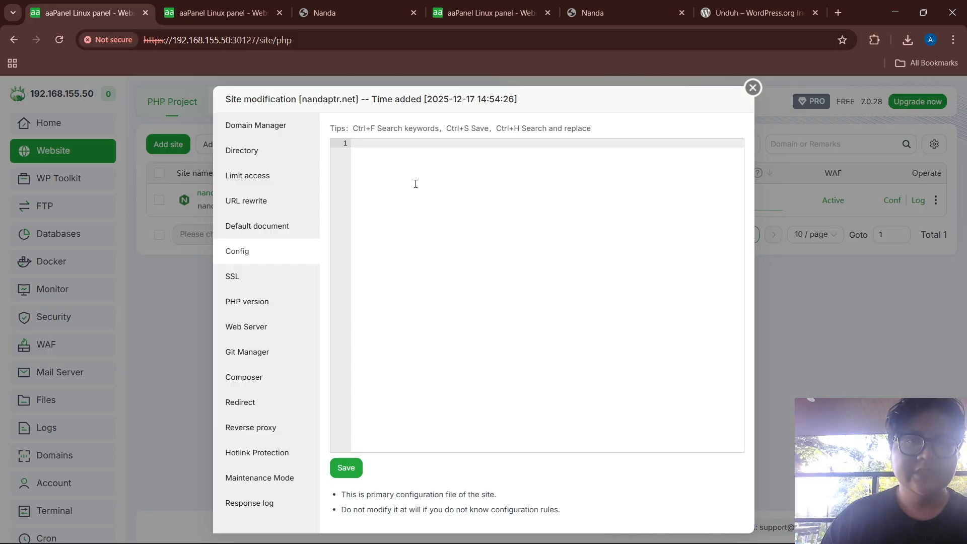
key("ctrl+v")
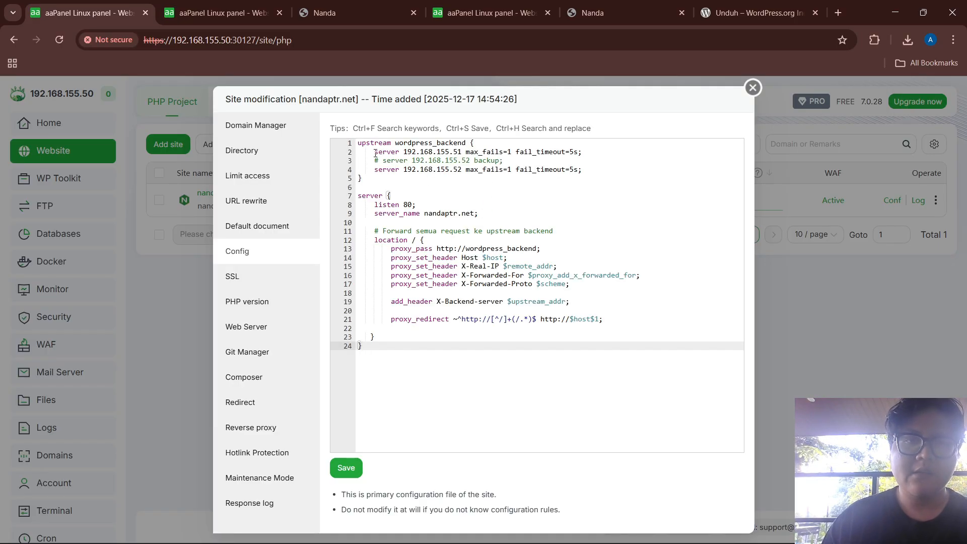
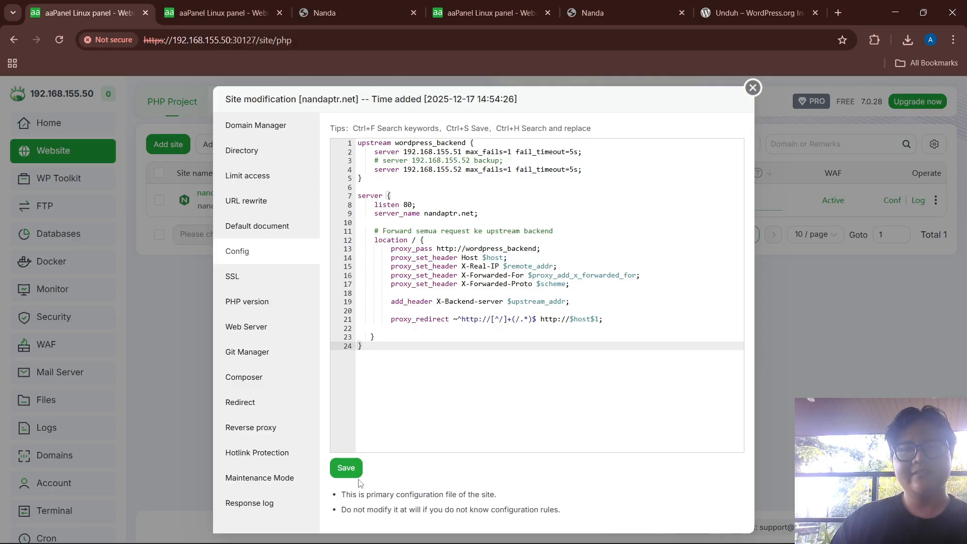
Save the nandaptr.net two-backend upstream config and close the site settings dialog
left_click(345, 468)
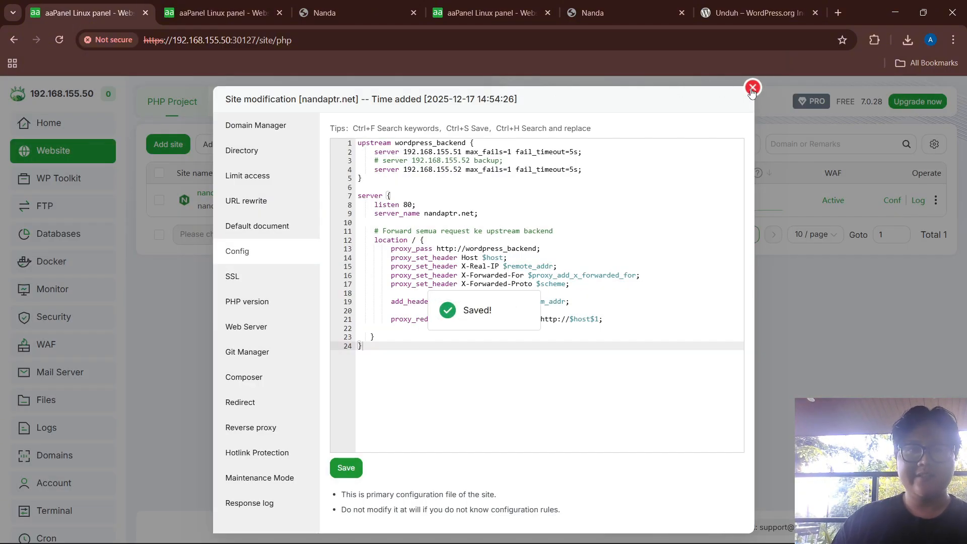
left_click(751, 89)
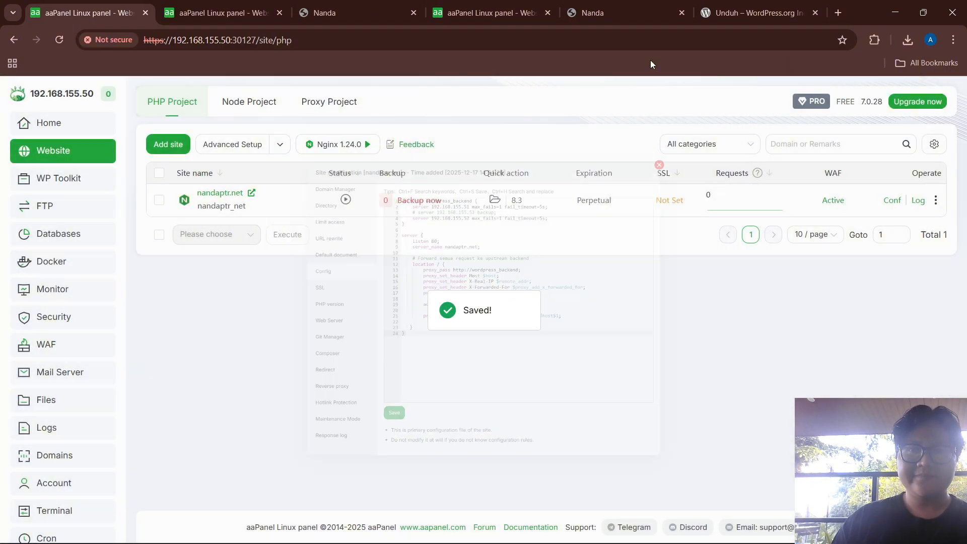
On the .51 server, find wp-config.php in the wordpress folder and open it for editing
left_click(212, 4)
scroll(97, 281, "down", 2)
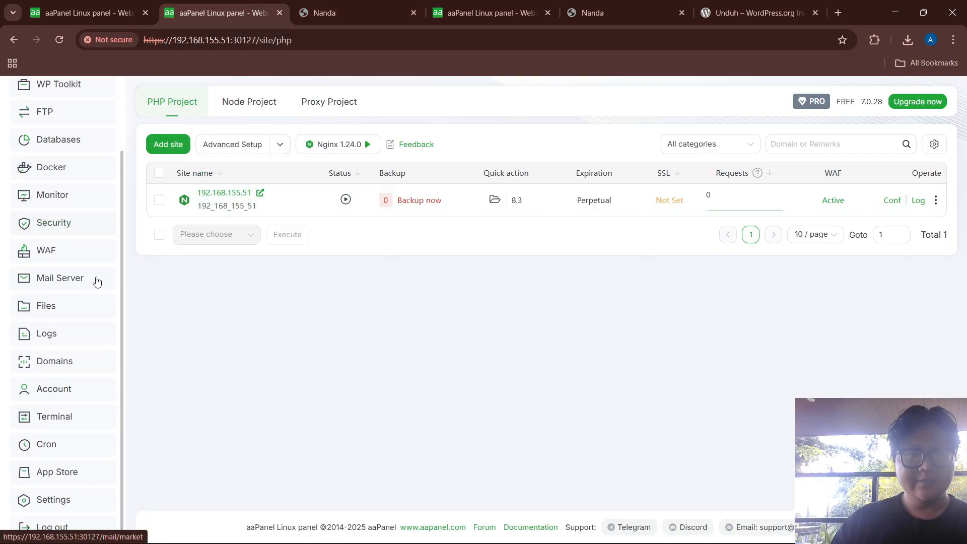
left_click(86, 305)
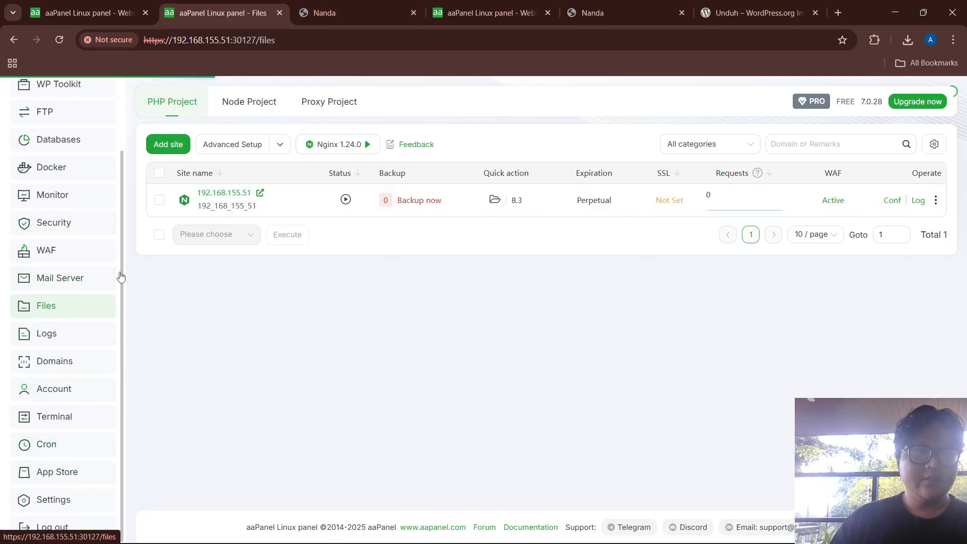
double_click(222, 261)
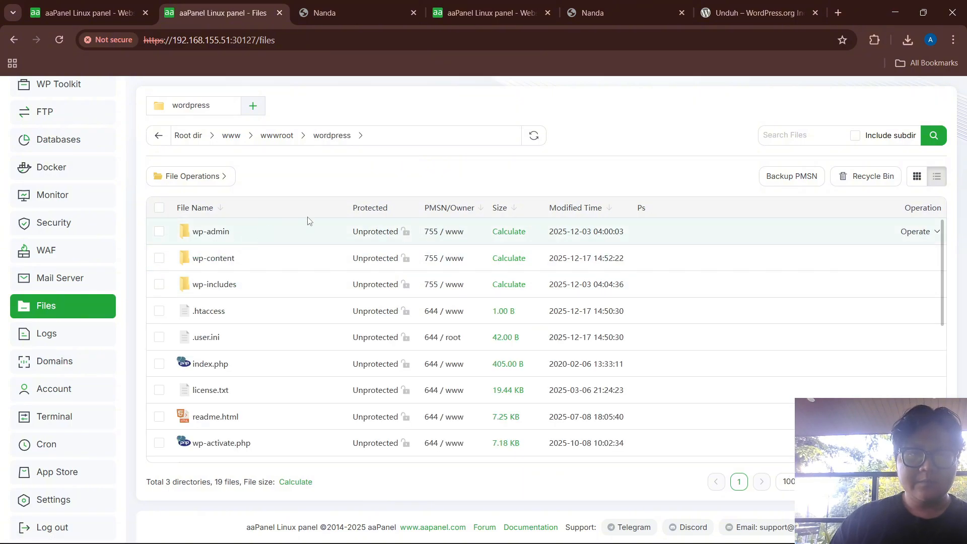
left_click(772, 140)
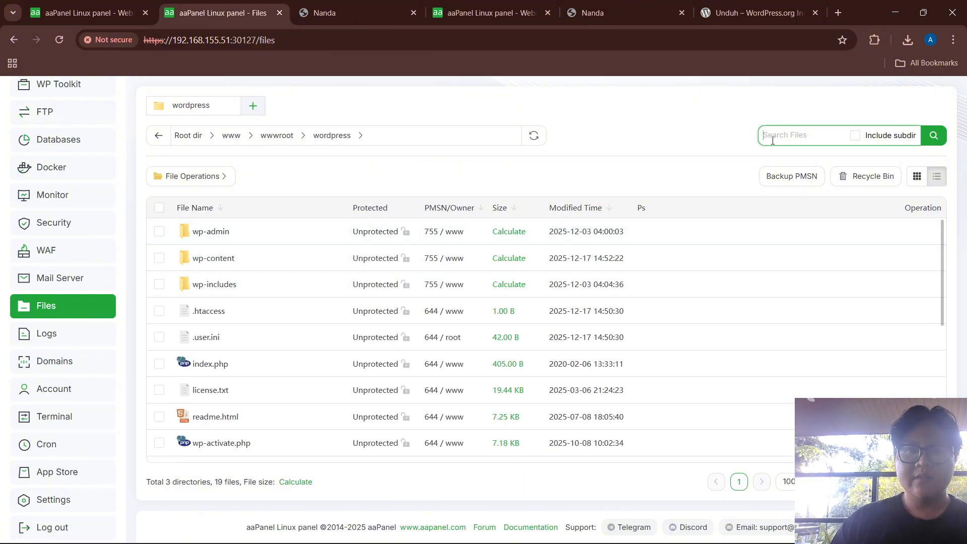
type("config.php")
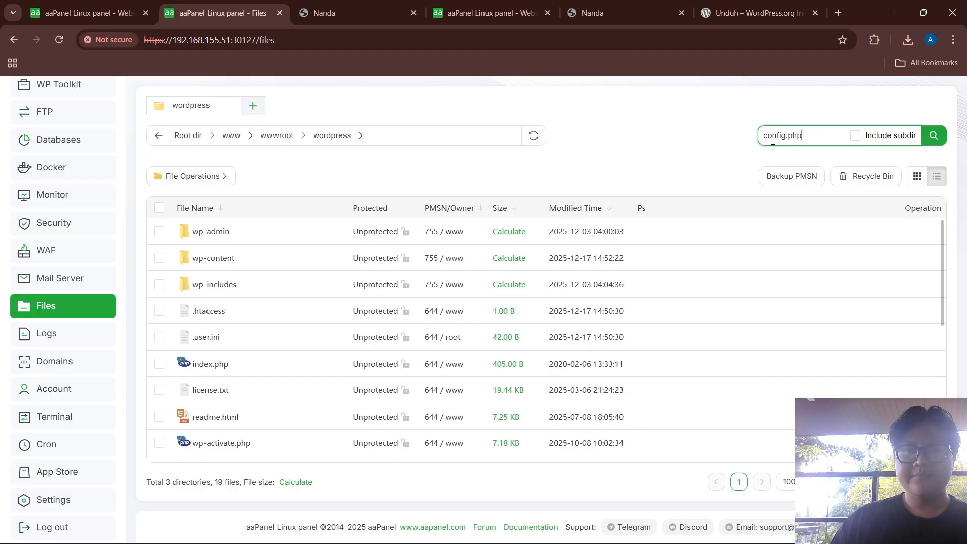
key("Return")
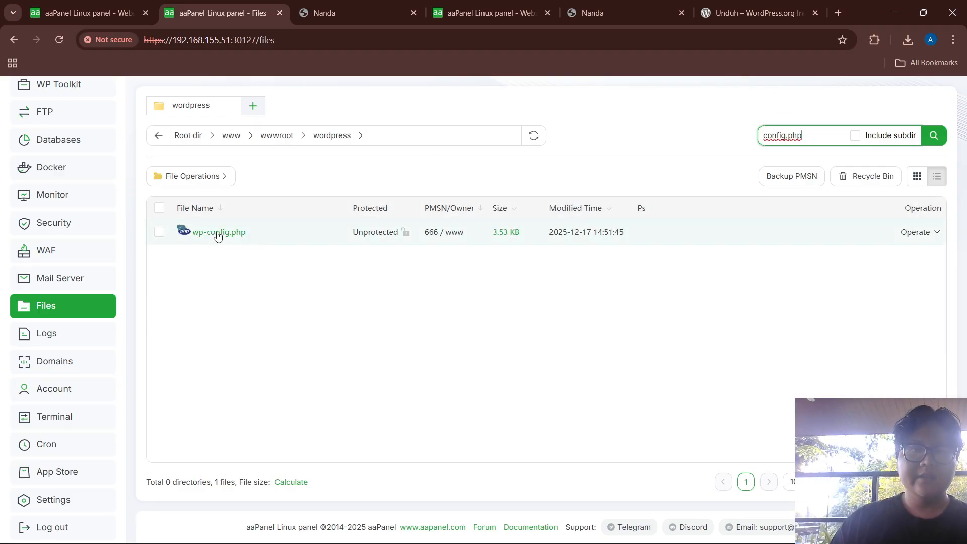
left_click(218, 233)
scroll(564, 335, "down", 10)
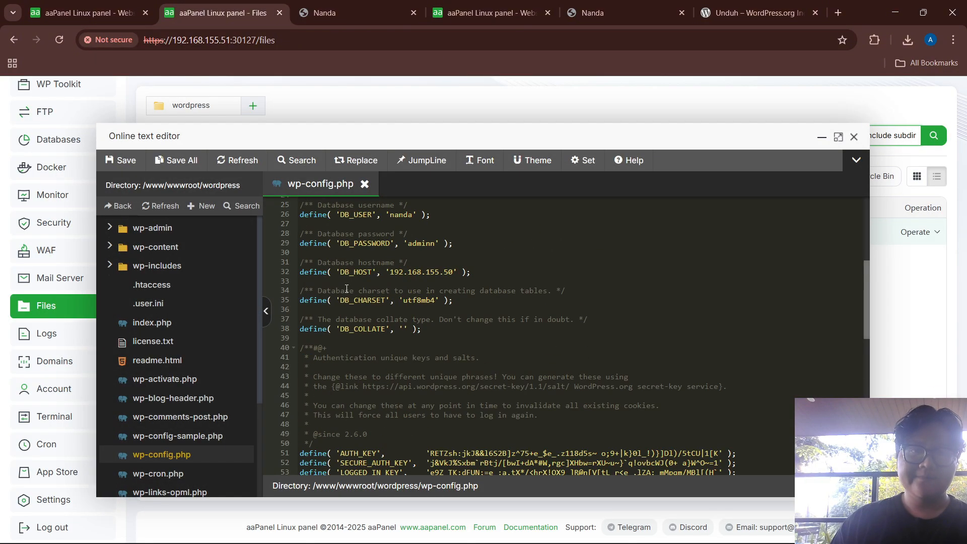
scroll(633, 270, "down", 9)
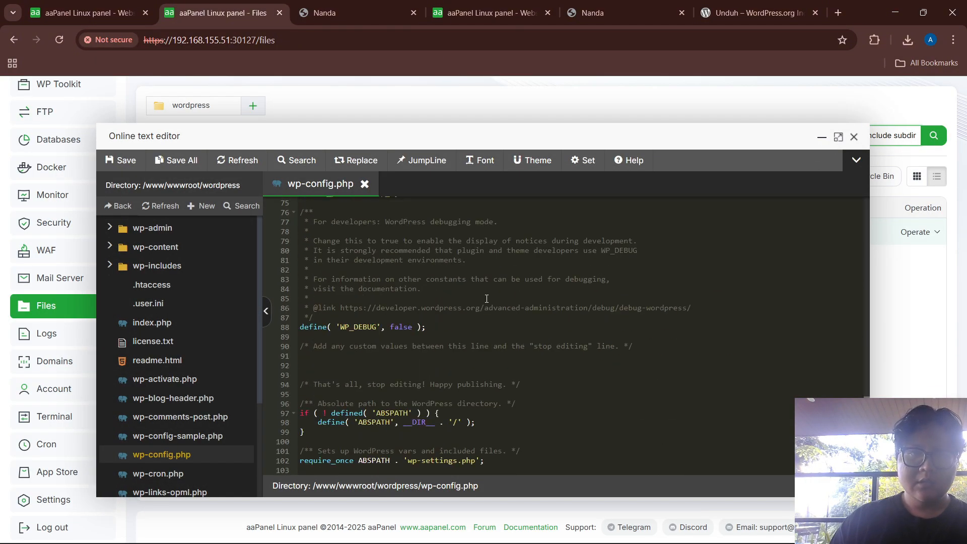
left_click(299, 355)
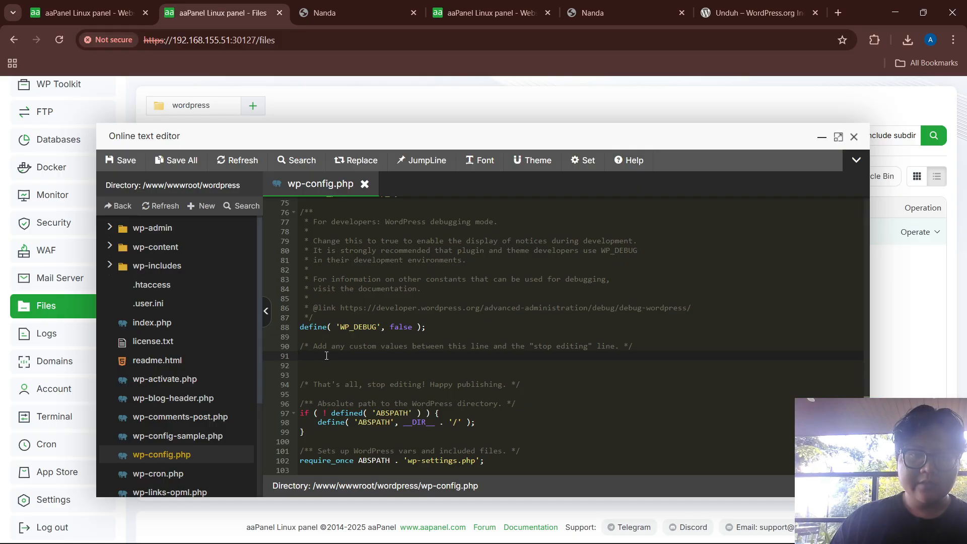
key("alt+Tab")
scroll(168, 355, "down", 2)
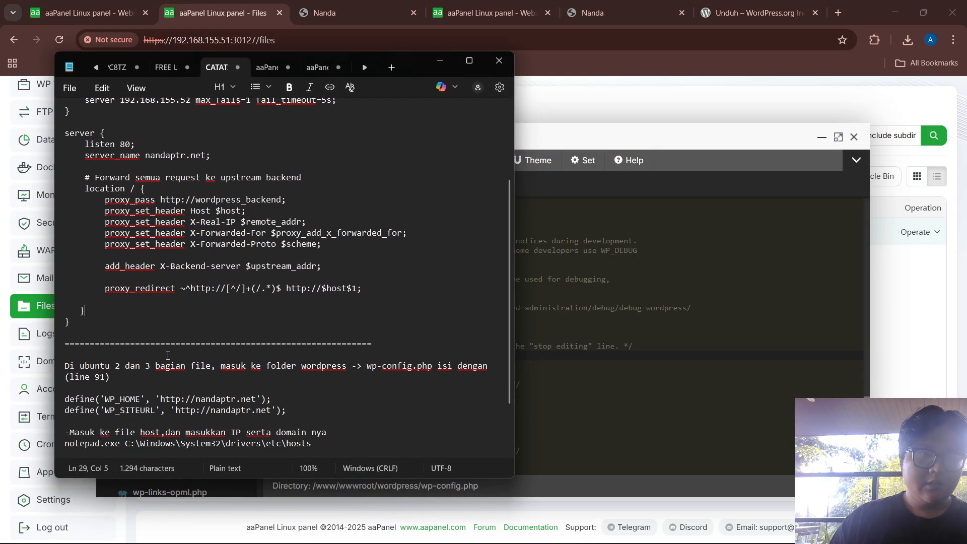
scroll(167, 355, "down", 2)
left_click_drag(69, 333, 291, 339)
key("ctrl+c")
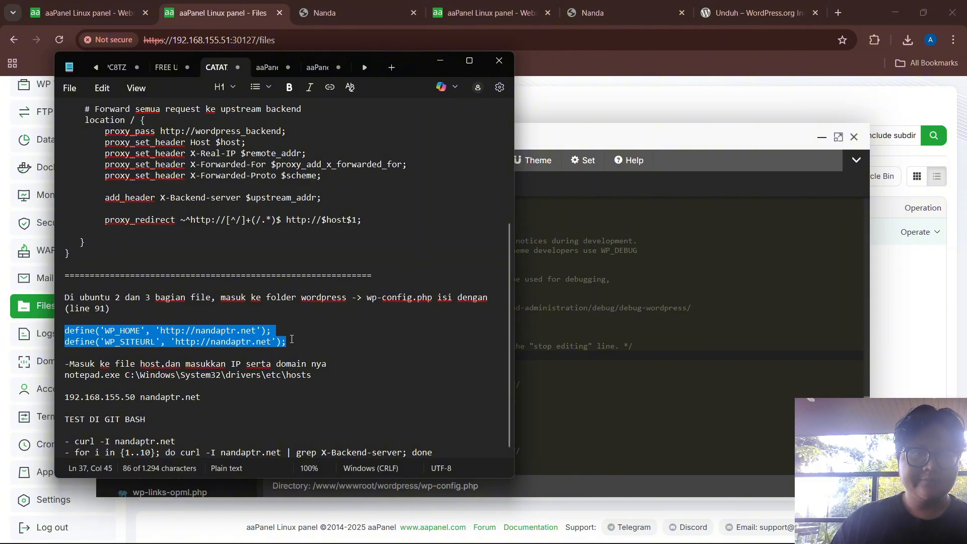
key("alt+Tab")
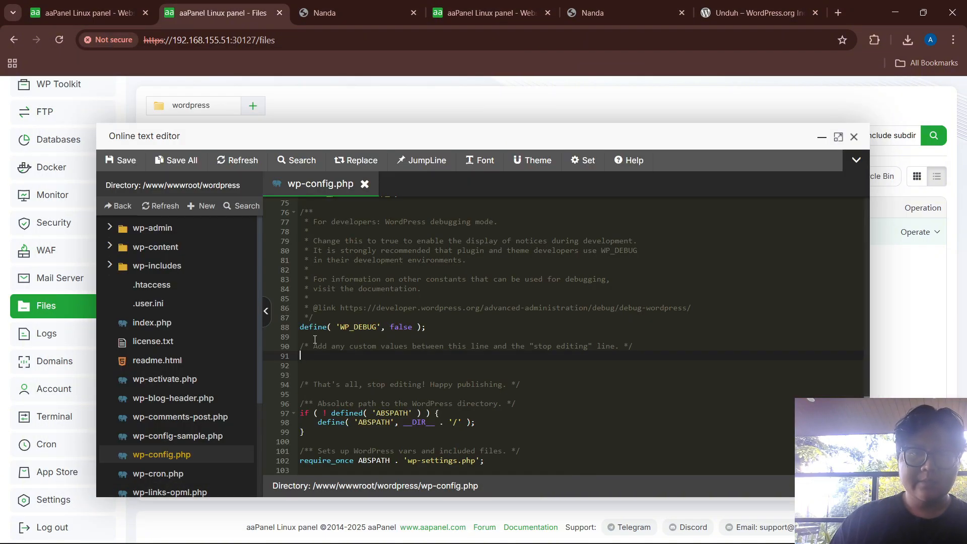
key("ctrl+v")
key("ctrl+s")
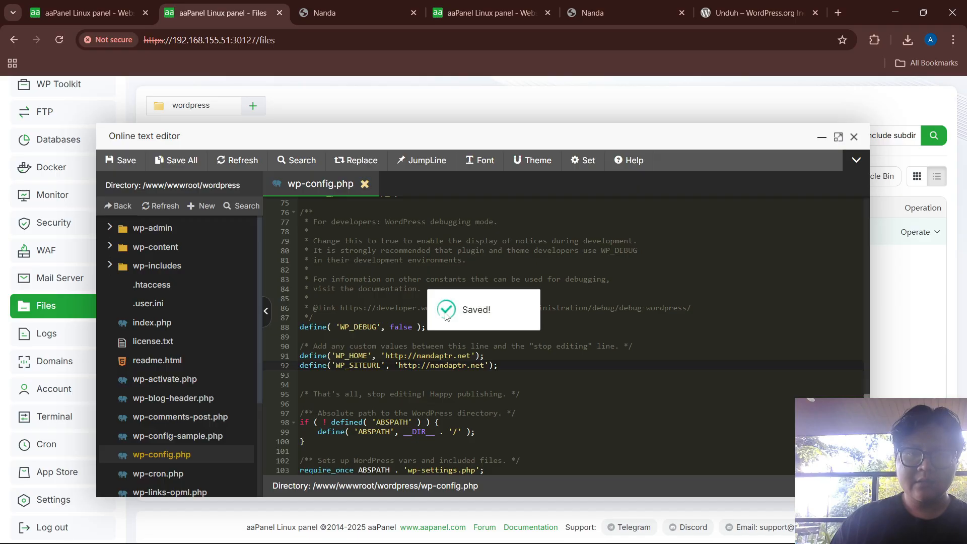
left_click(853, 139)
left_click(445, 4)
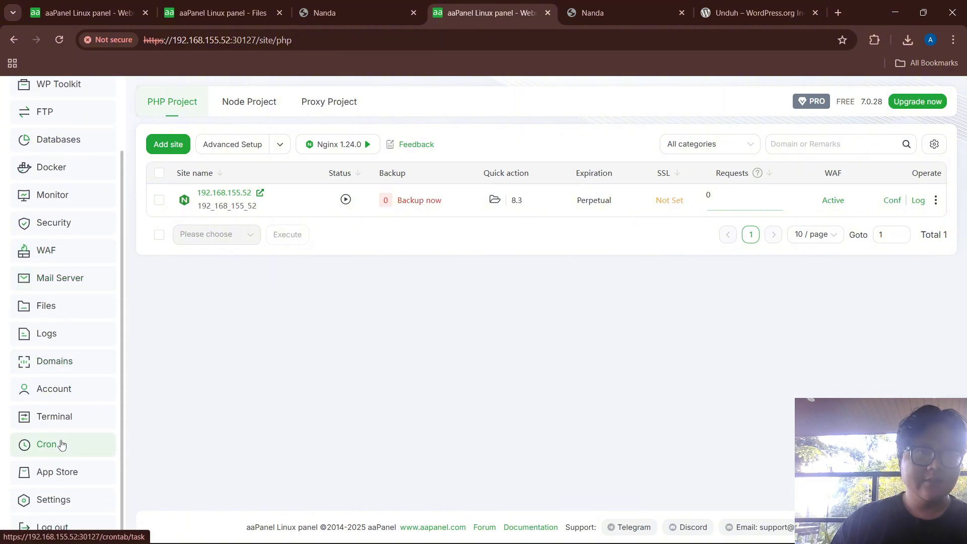
On the .52 server, search the wordpress folder for config.php and open wp-config.php
left_click(67, 296)
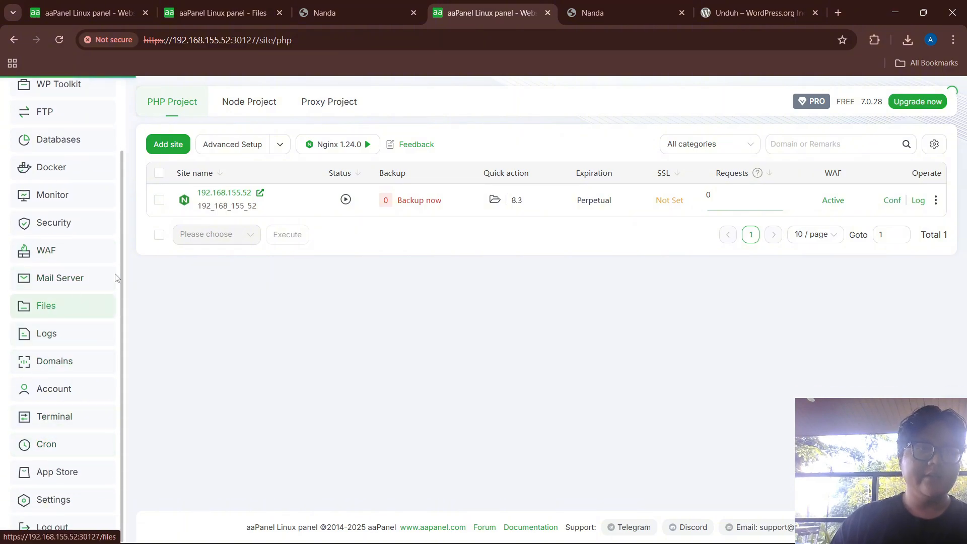
left_click(211, 264)
left_click(211, 263)
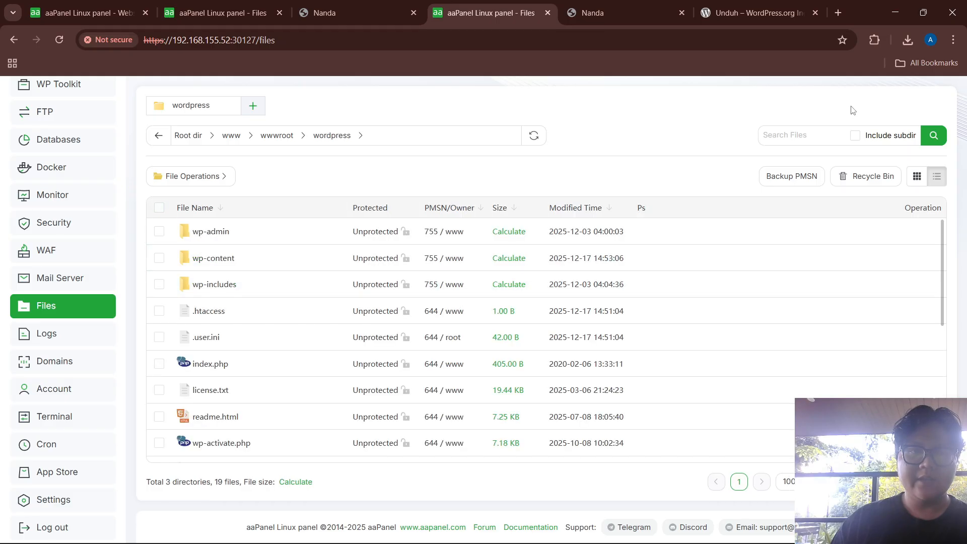
left_click(802, 136)
type("con")
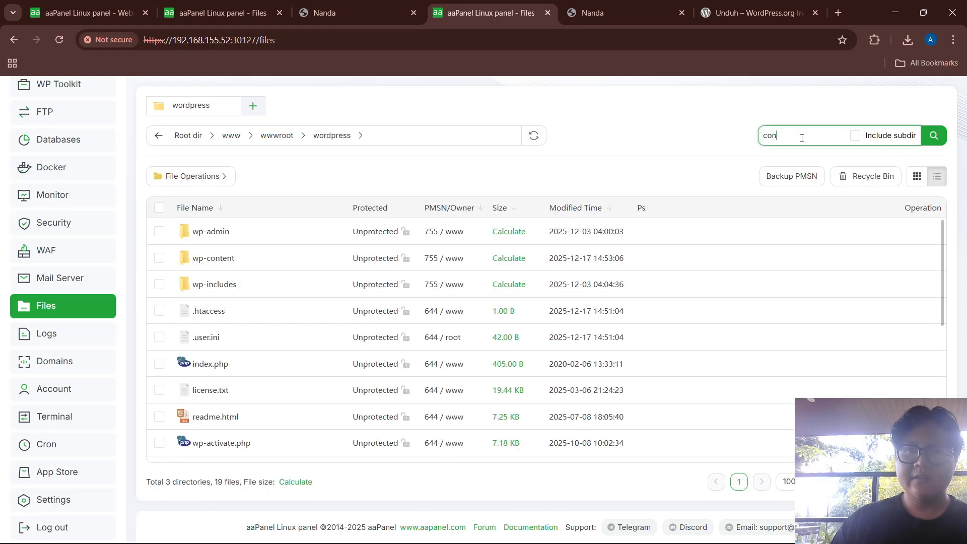
type("fig.php")
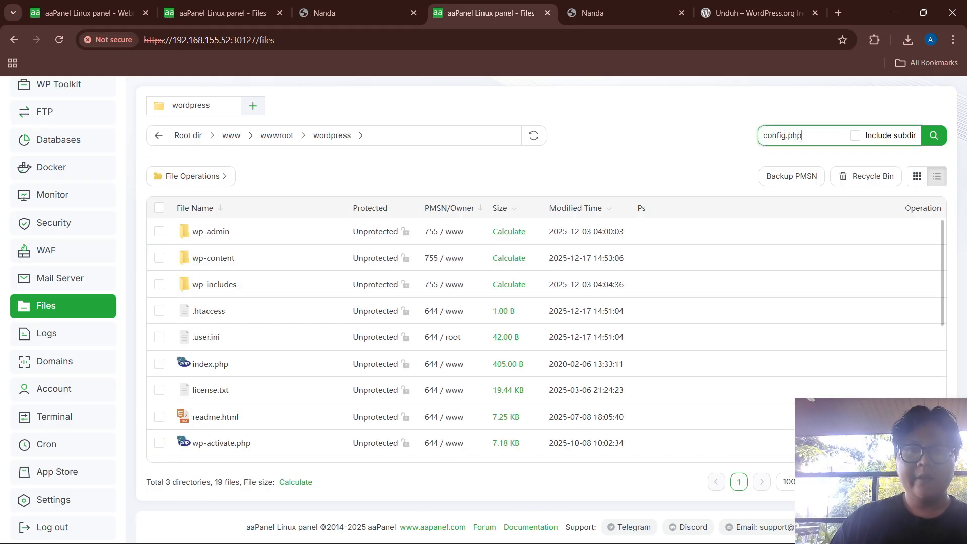
key("Return")
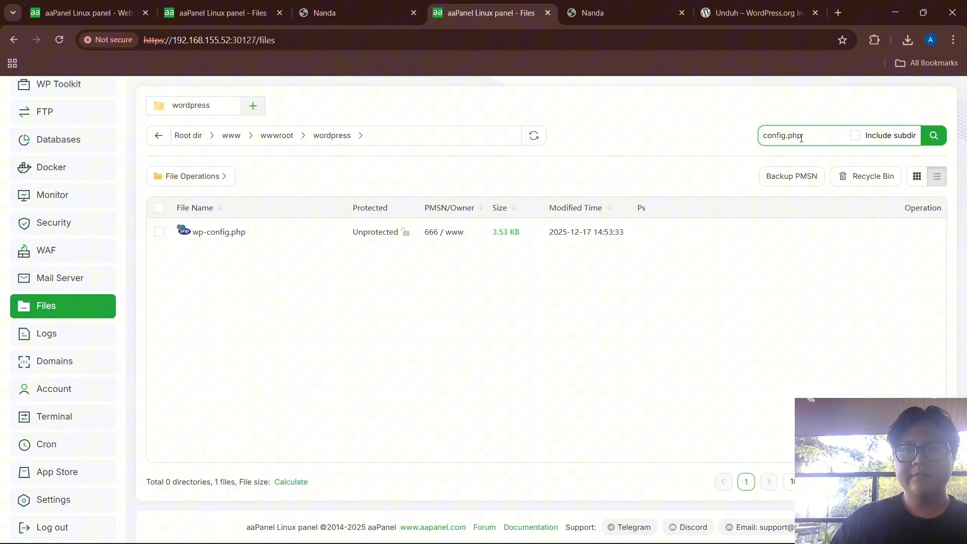
left_click(221, 235)
Paste the WP_HOME and WP_SITEURL define lines at line 91 and save the file
scroll(374, 254, "down", 10)
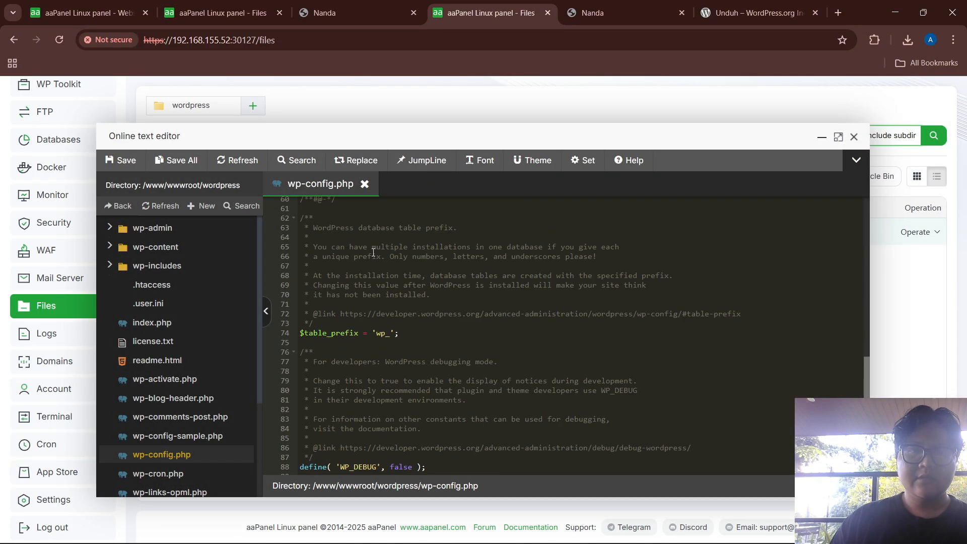
scroll(374, 253, "down", 5)
left_click(322, 356)
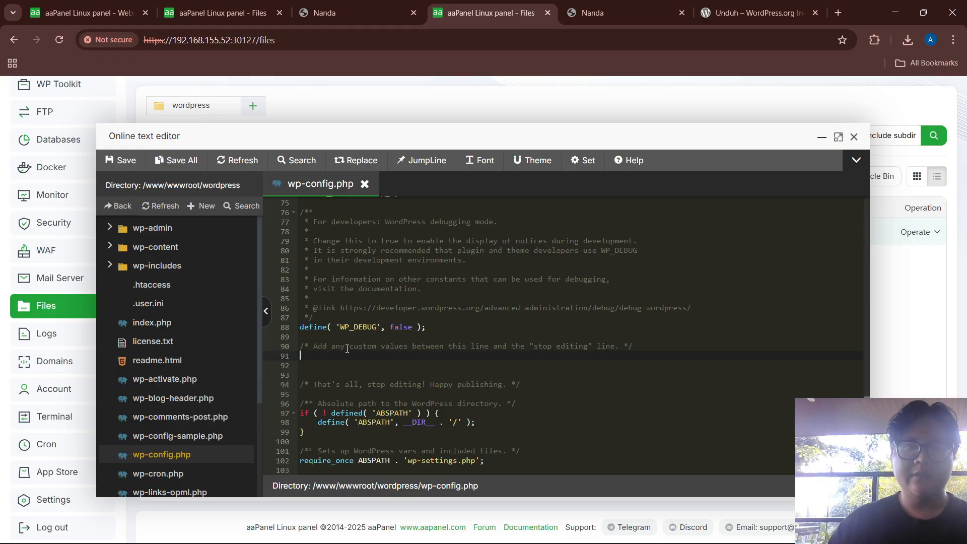
key("ctrl+v")
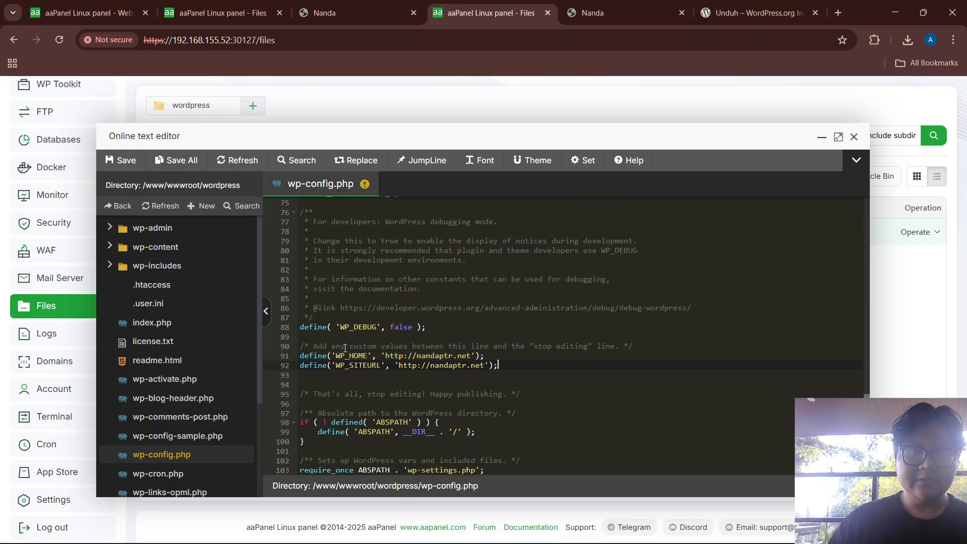
key("ctrl+s")
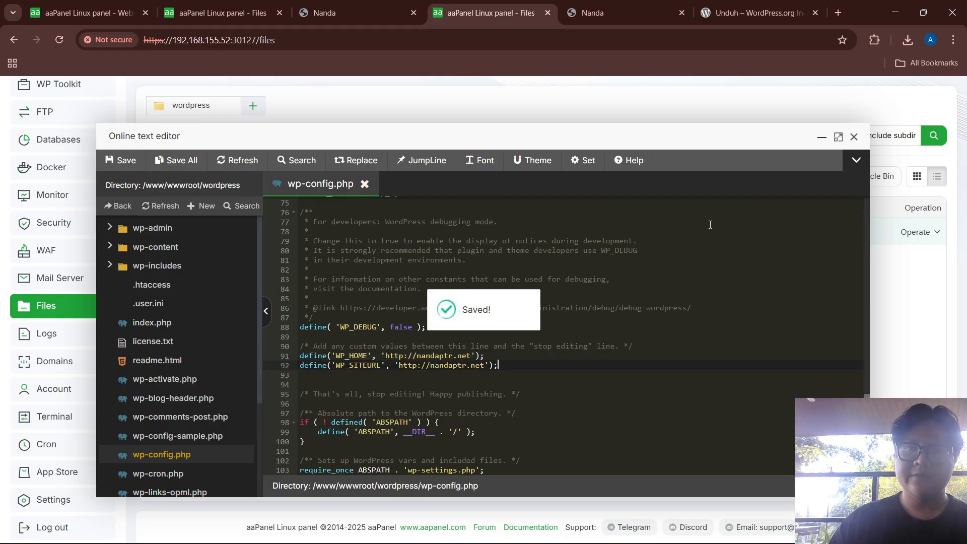
left_click(853, 138)
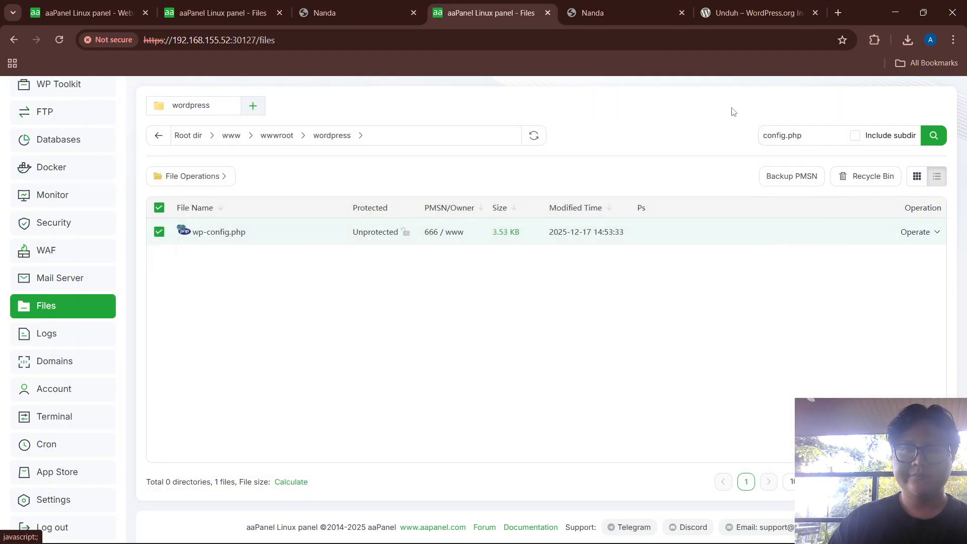
left_click(85, 13)
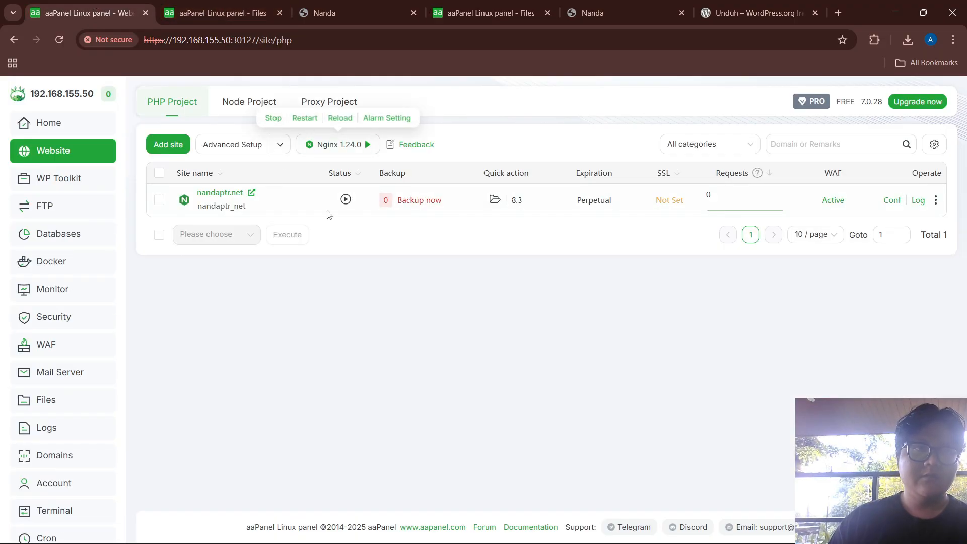
Launch Notepad on C:\Windows\System32\drivers\etc\hosts from the Run prompt using the saved command
mouse_move(526, 542)
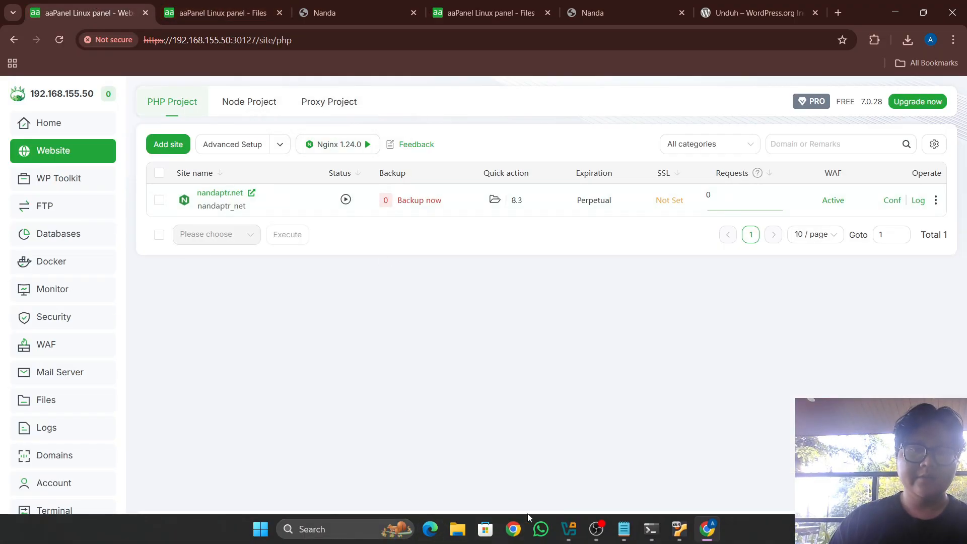
left_click(623, 529)
left_click(132, 365)
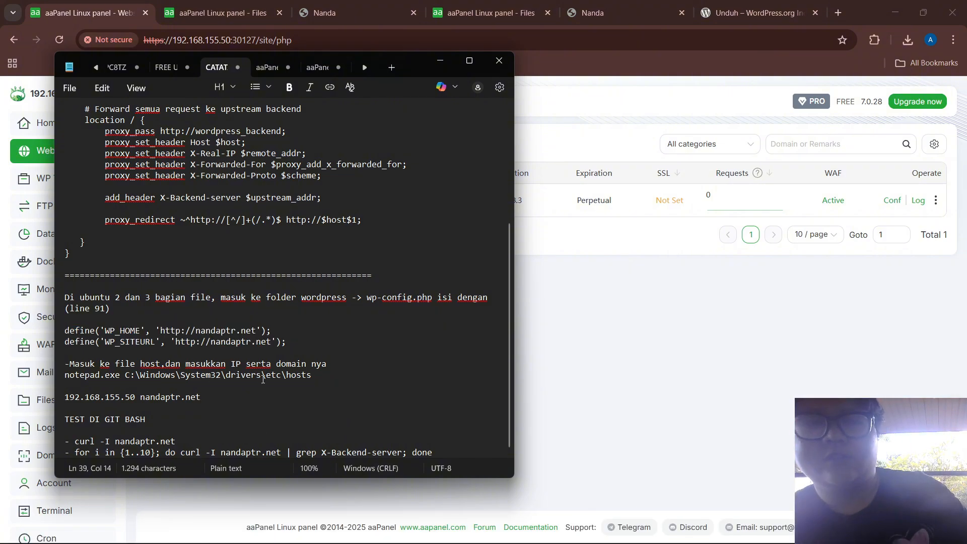
triple_click(281, 374)
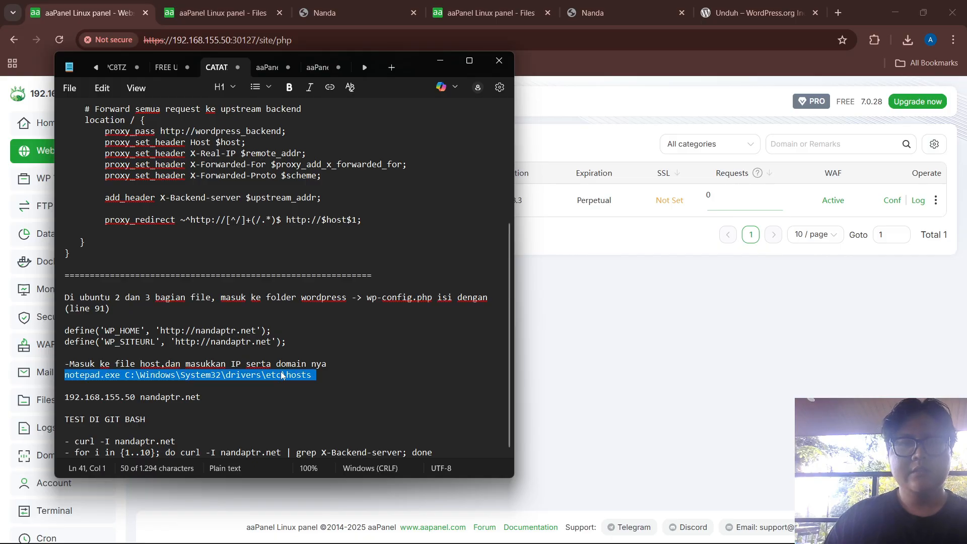
left_click(319, 373)
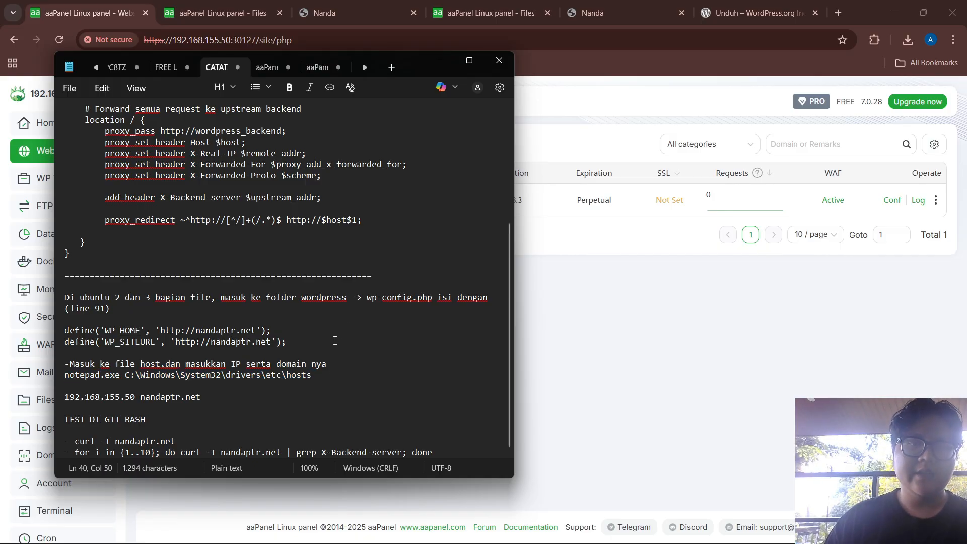
key("super+r")
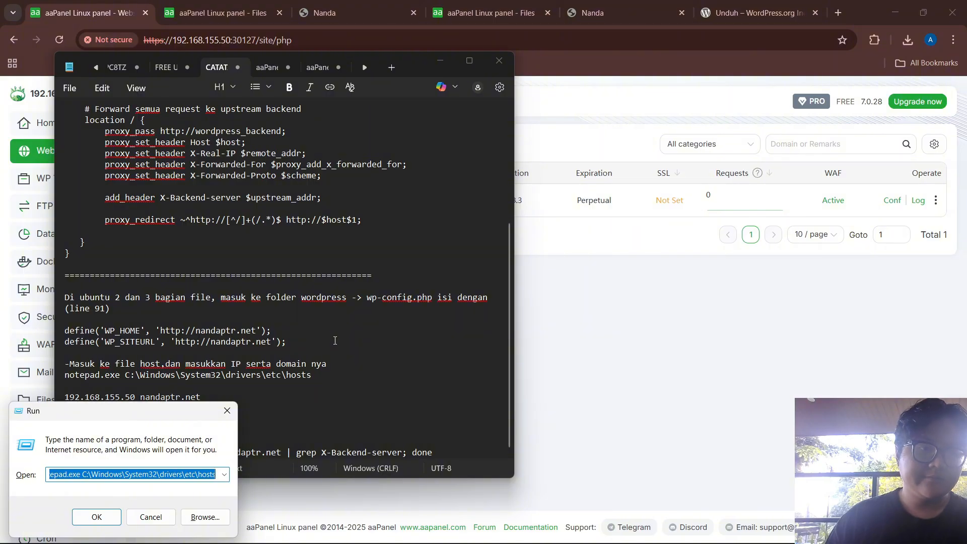
key("Return")
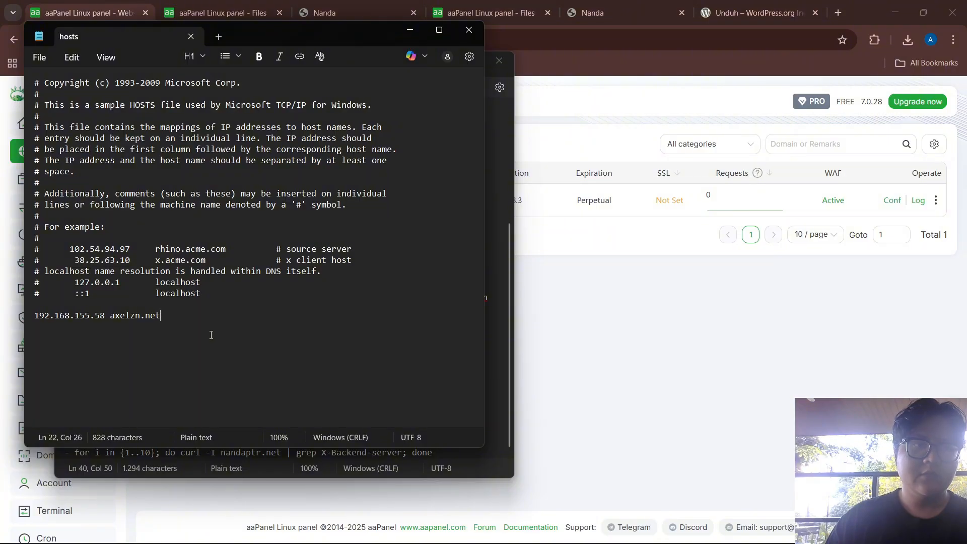
Add the entry '192.168.155.50 nandaptr.net' to the hosts file and save it
key("Return")
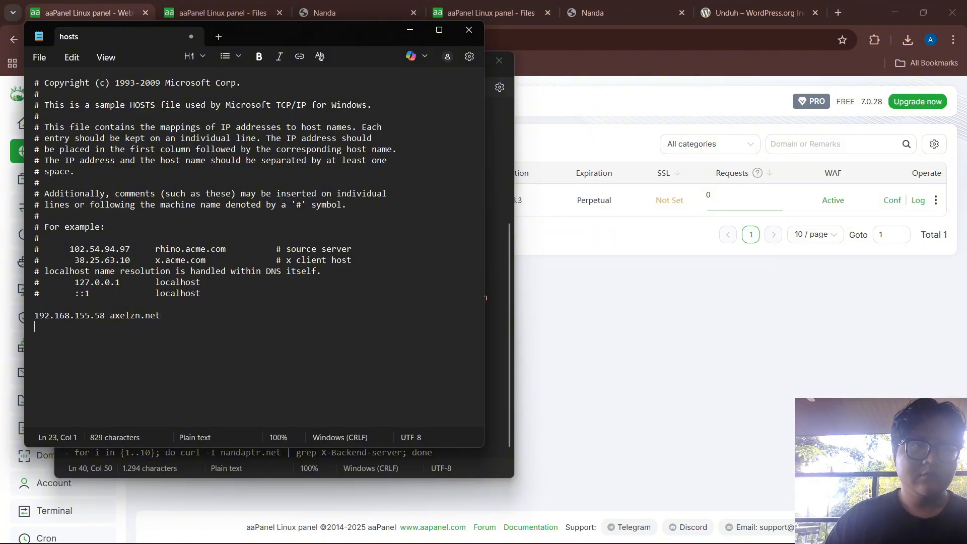
type("192.168.155.")
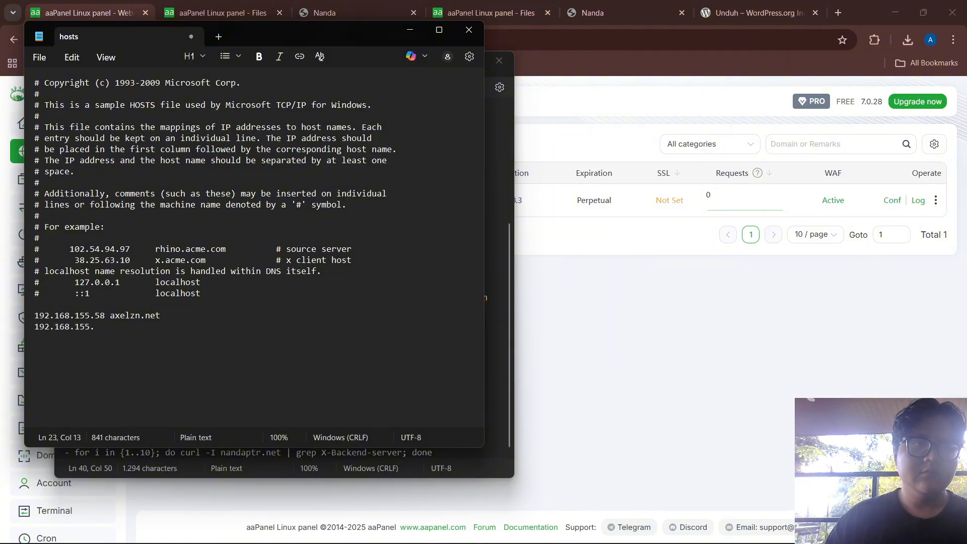
type("50 nan")
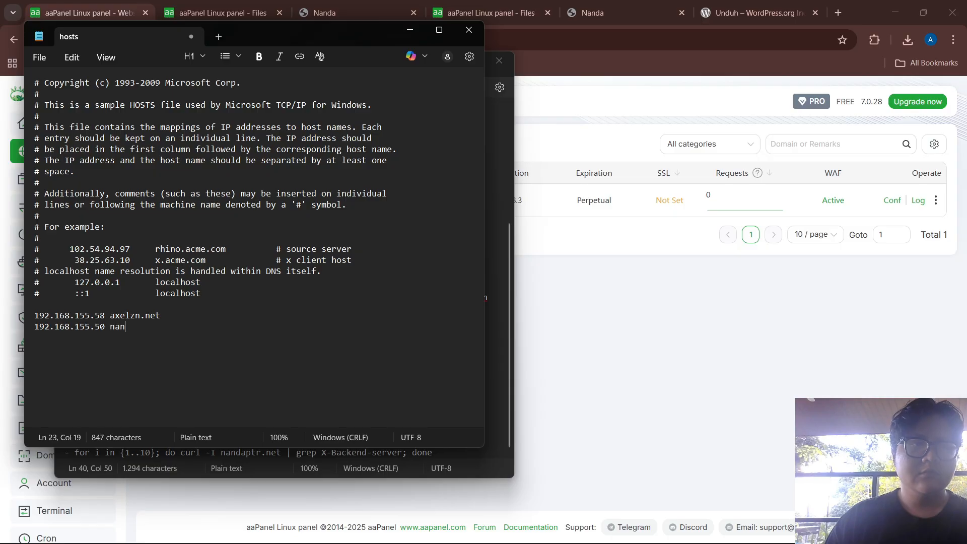
type("daptr.")
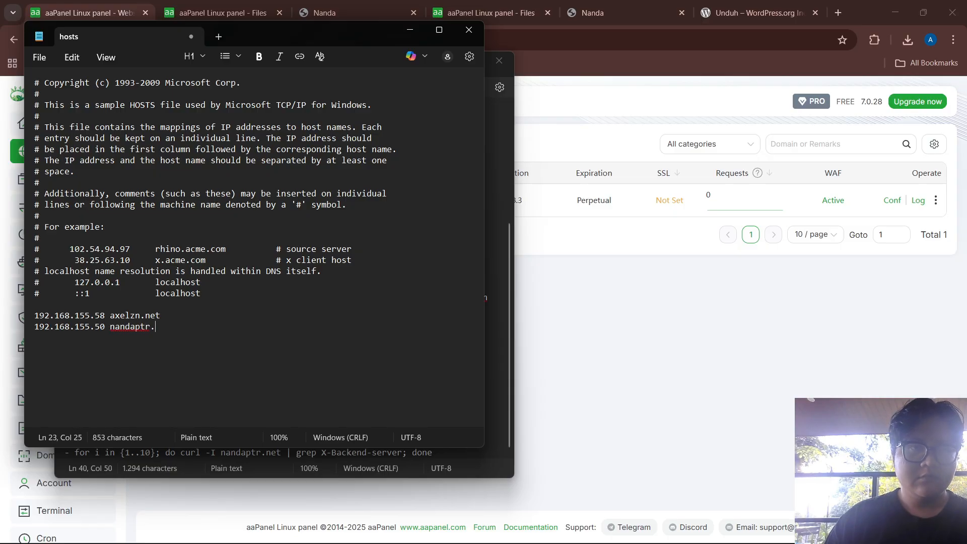
type("net")
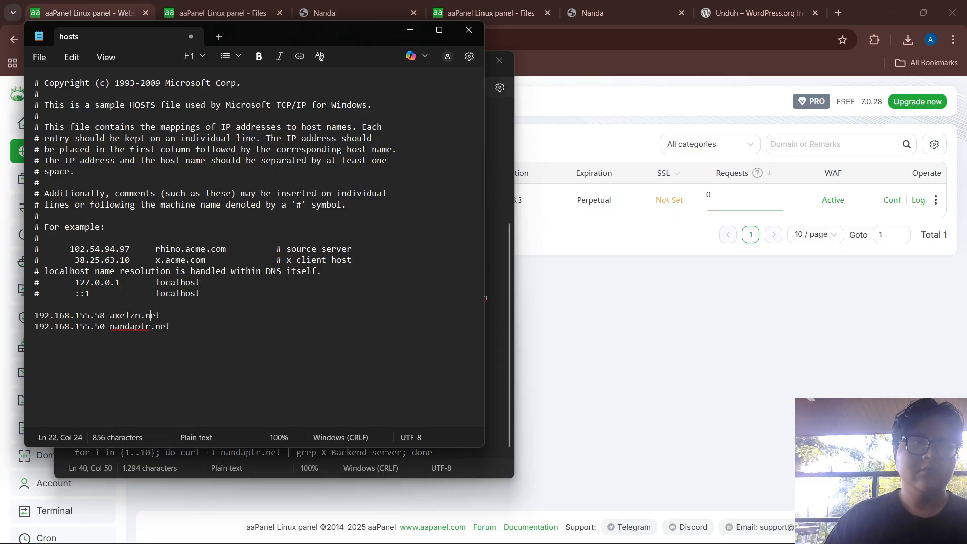
key("shift+Left")
key("shift+Left")
key("shift+Left")
key("shift+Left")
key("shift+Left")
key("shift+Left")
key("shift+Left")
key("shift+Left")
key("shift+Left")
key("shift+Left")
key("shift+Left")
key("shift+Left")
key("shift+Left")
key("shift+Left")
key("shift+Left")
key("shift+Left")
key("shift+Left")
key("shift+Left")
key("shift+Left")
key("shift+Left")
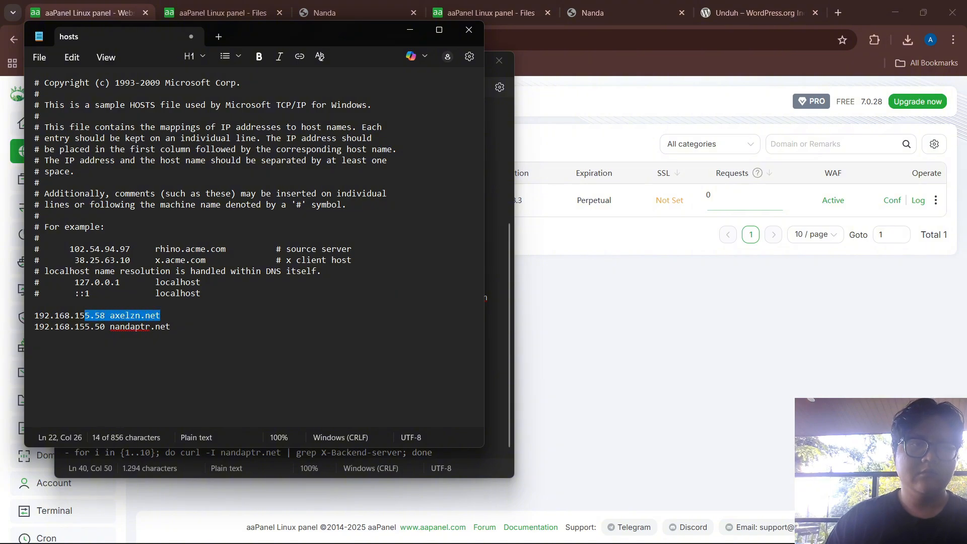
key("Right")
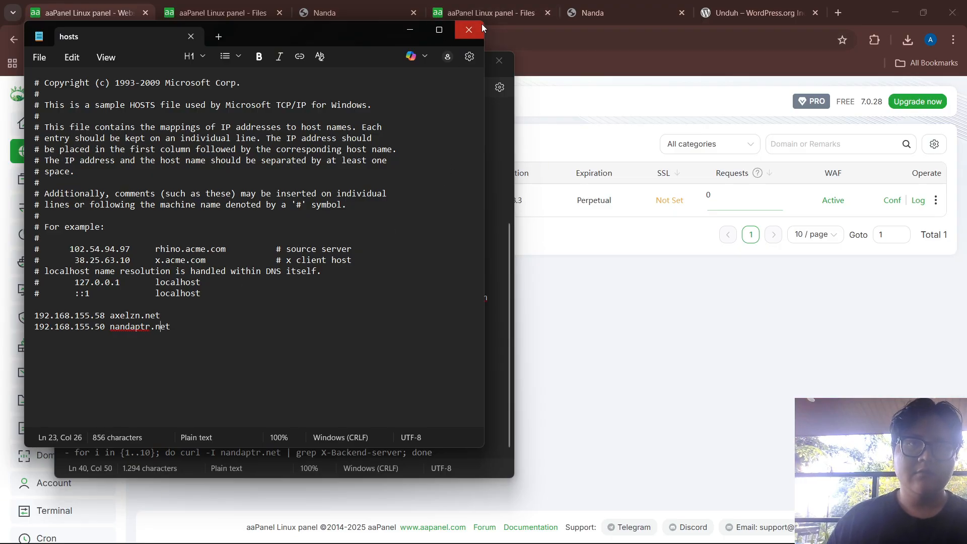
Close both Notepad windows, the notes and the hosts file
left_click(493, 64)
left_click(492, 63)
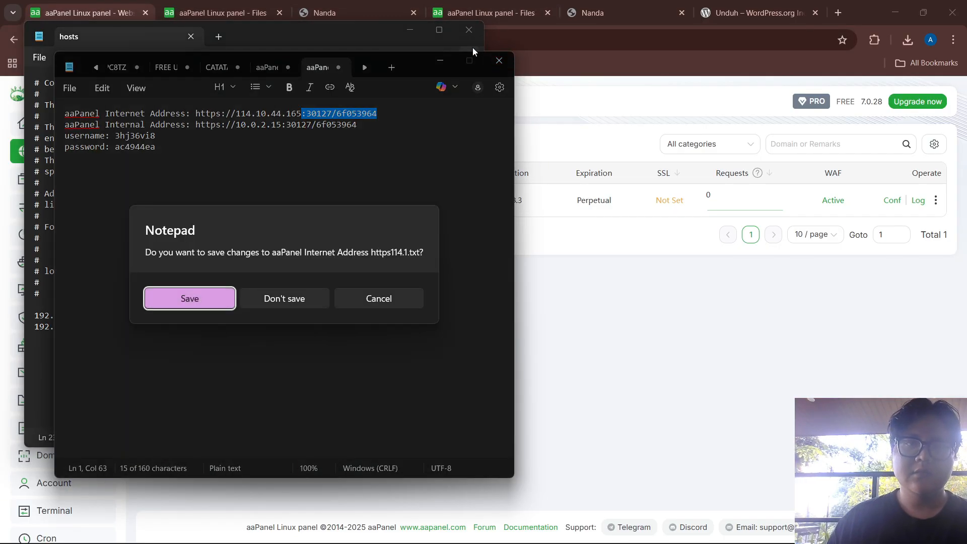
left_click(379, 299)
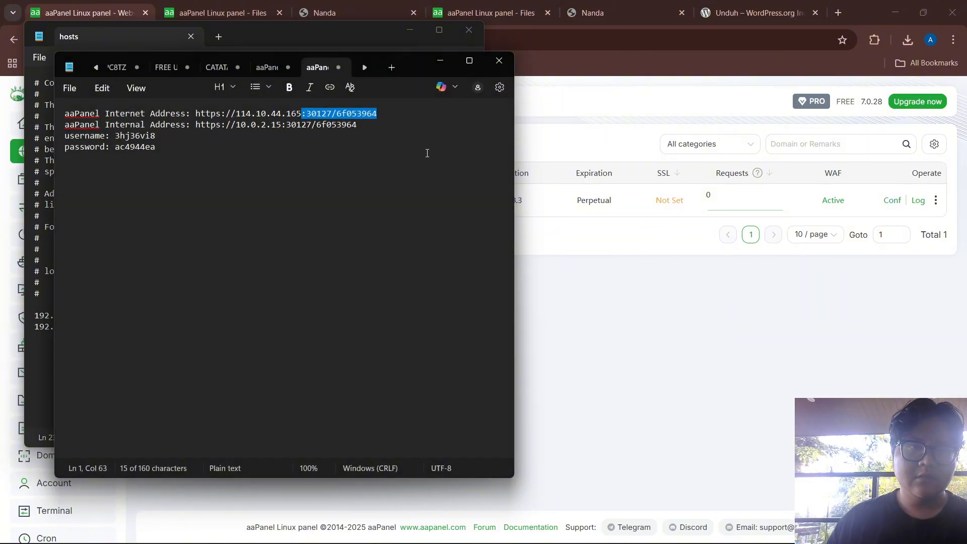
left_click(255, 44)
left_click(469, 30)
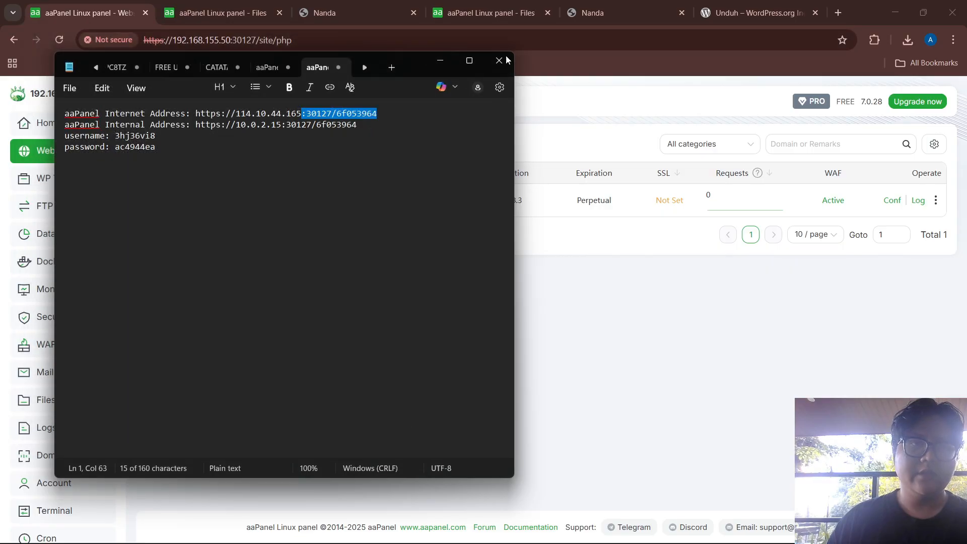
left_click(440, 60)
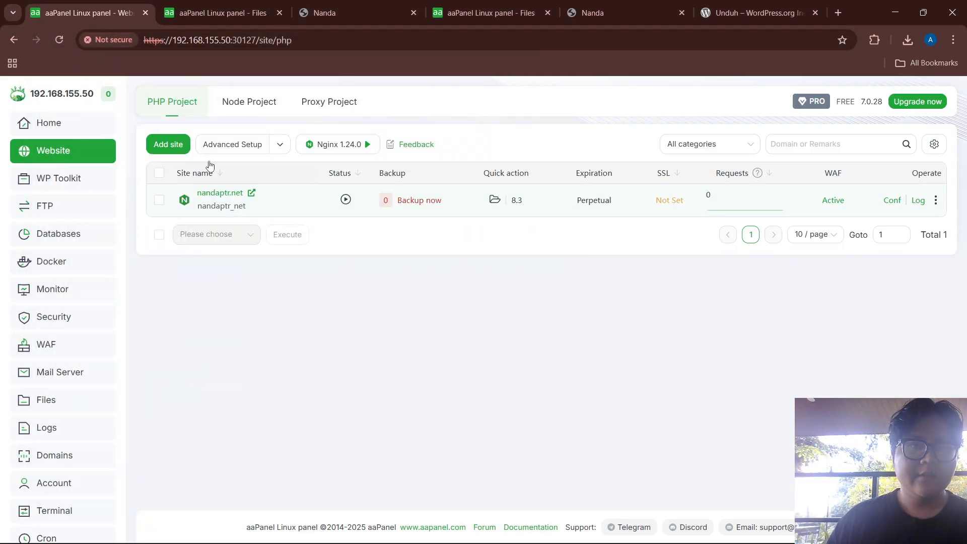
mouse_move(431, 519)
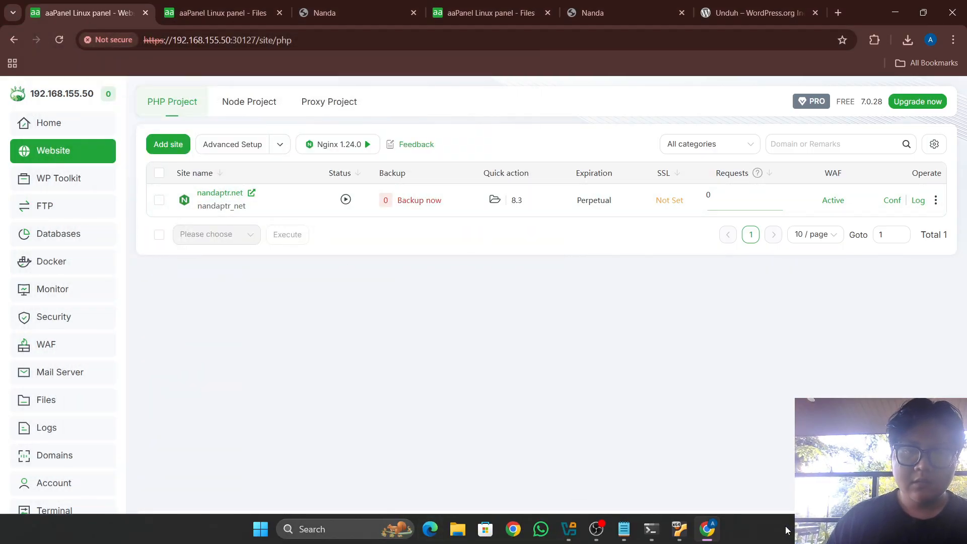
Launch Git Bash and copy the curl -I nandaptr.net command from the CATAT notes
left_click(360, 536)
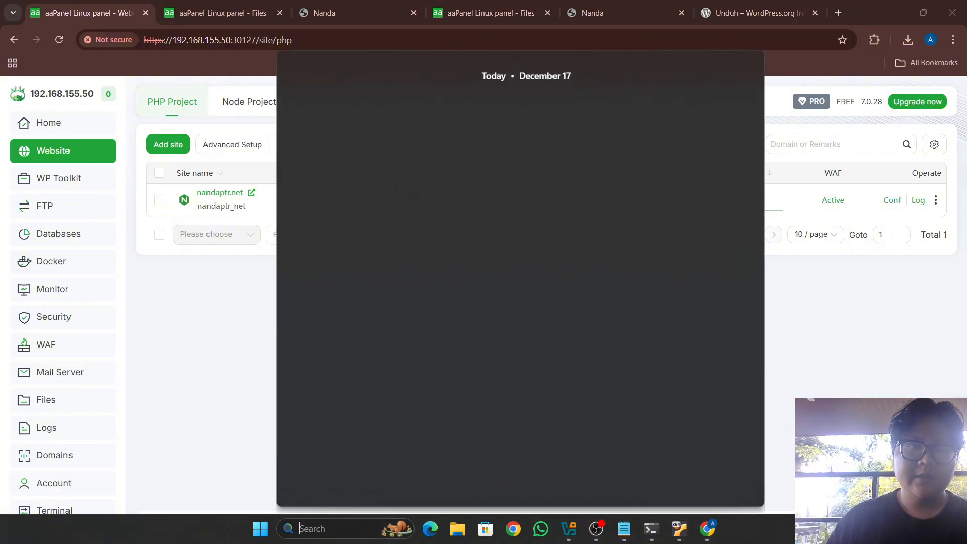
type("git")
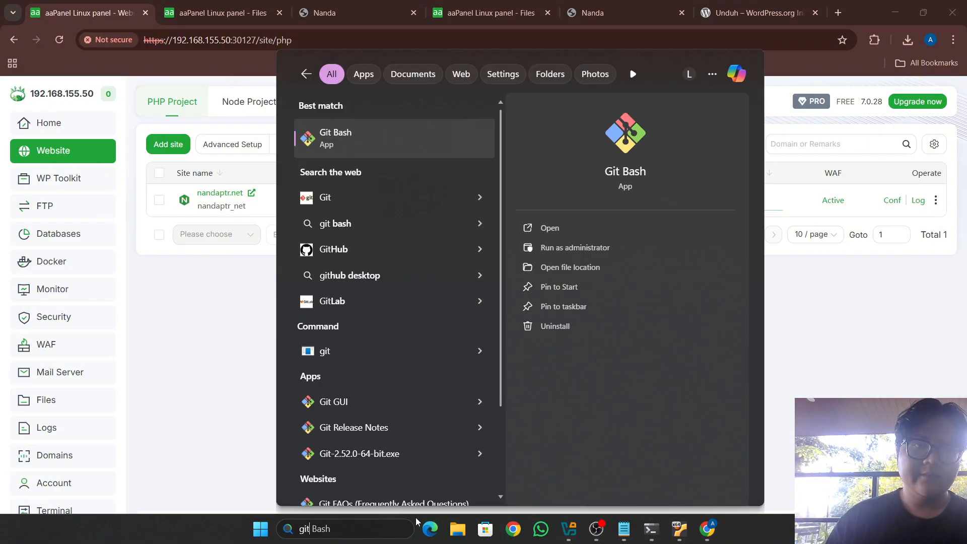
key("Return")
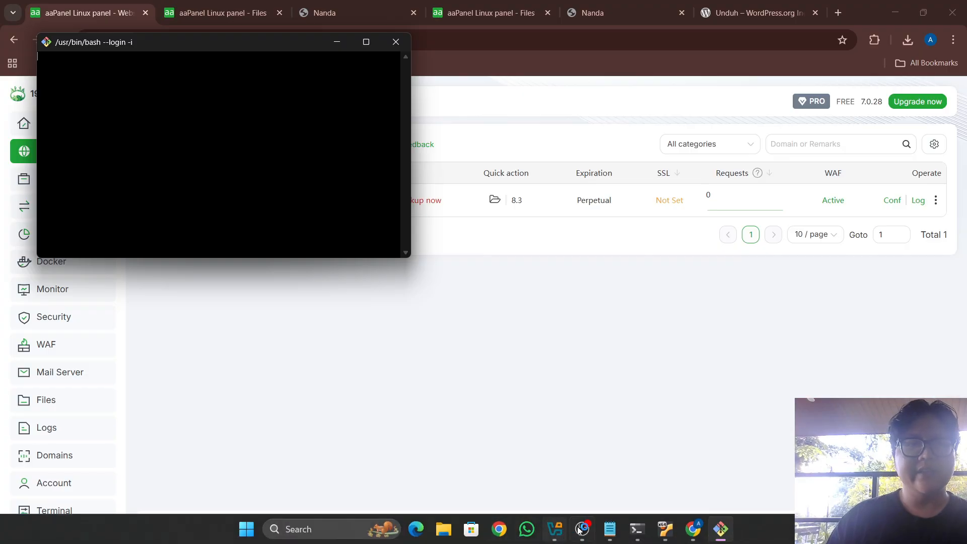
left_click(610, 535)
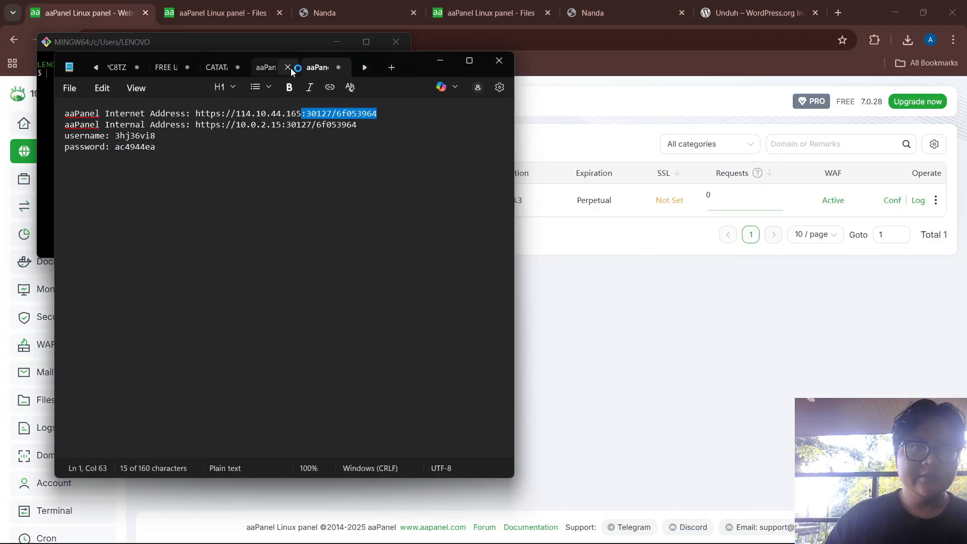
left_click(212, 67)
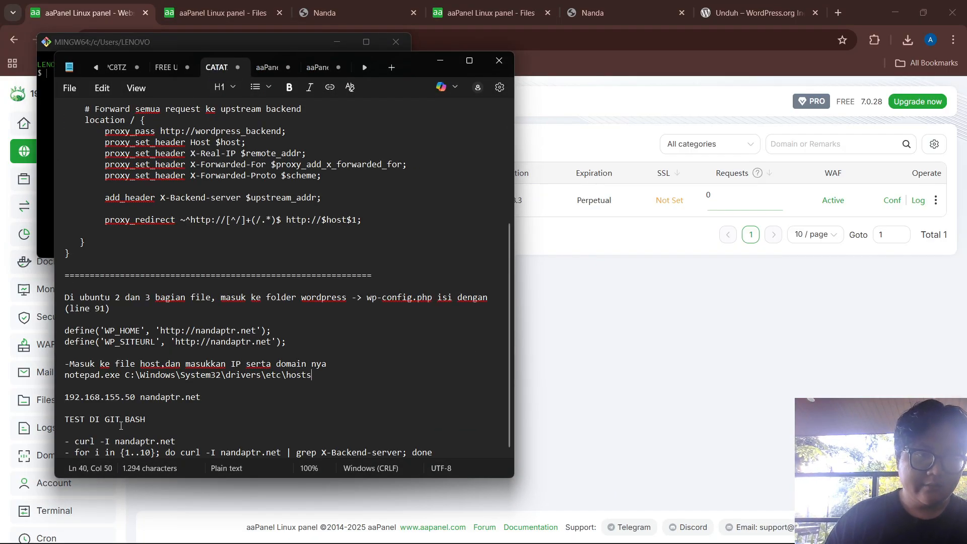
left_click_drag(74, 442, 176, 443)
key("super+c")
left_click(176, 443)
key("alt+Tab")
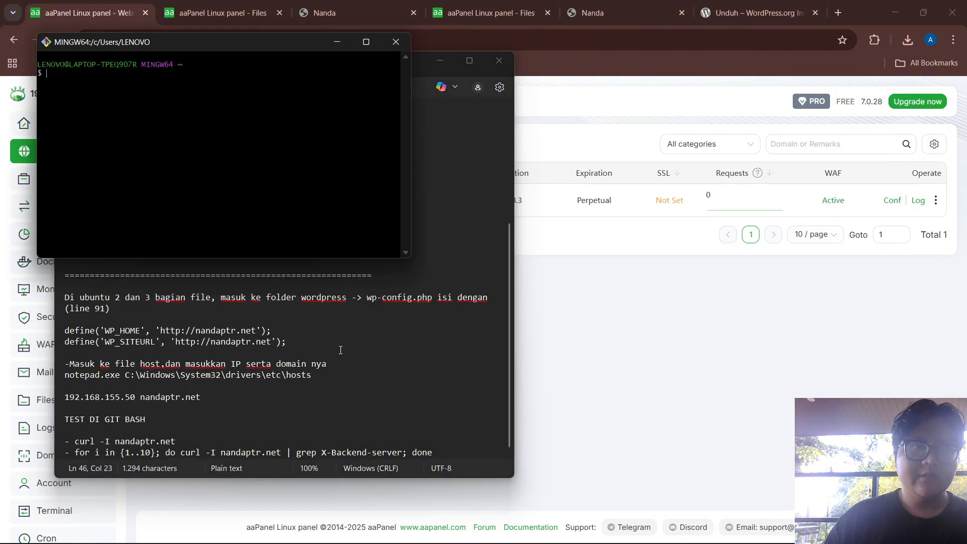
Run curl -I nandaptr.net, getting HTTP/1.1 200 OK from backend 192.168.155.51:80
left_click(367, 42)
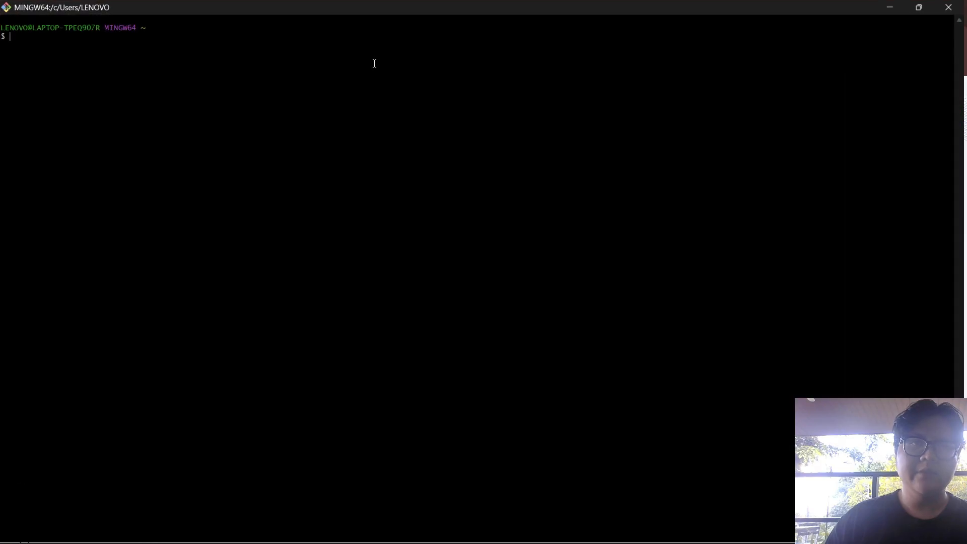
right_click(41, 40)
left_click(68, 79)
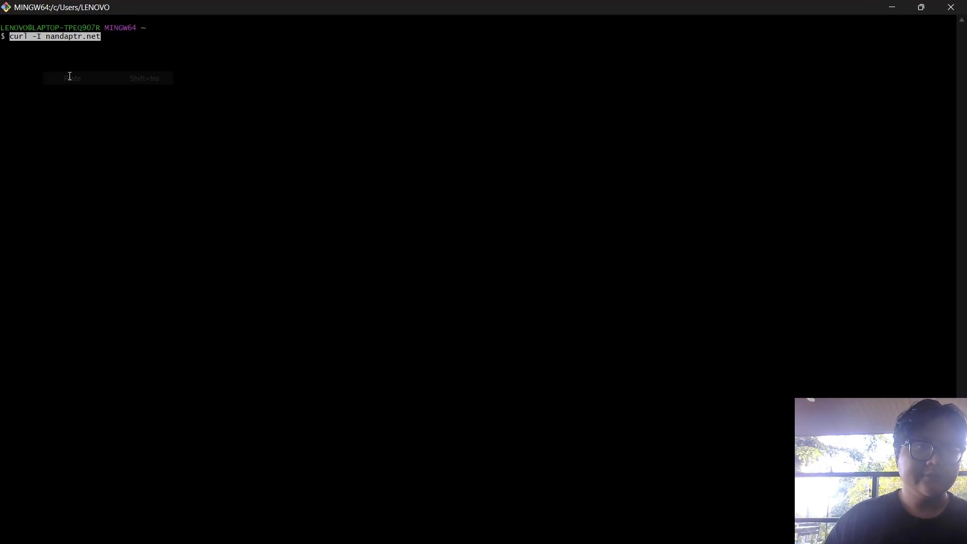
key("Return")
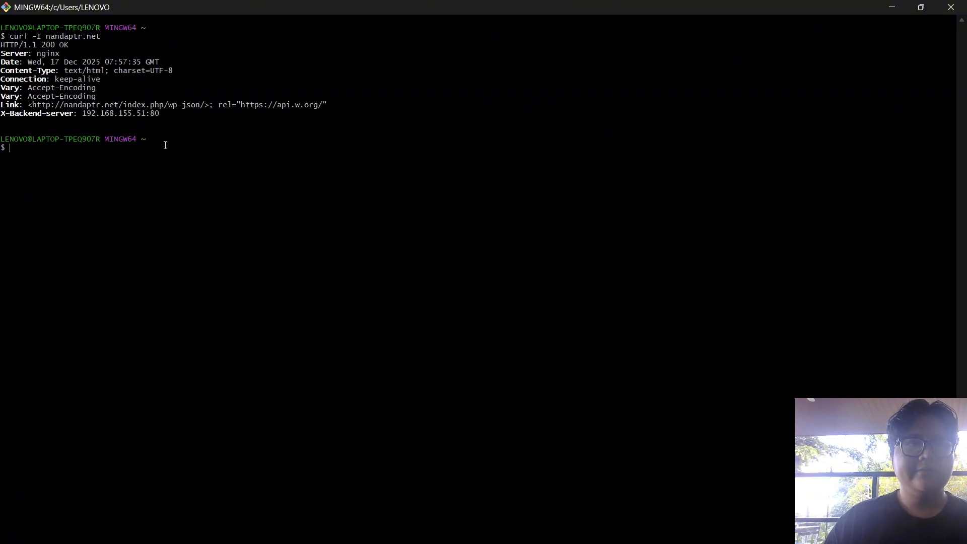
key("alt+Tab")
key("alt+Tab")
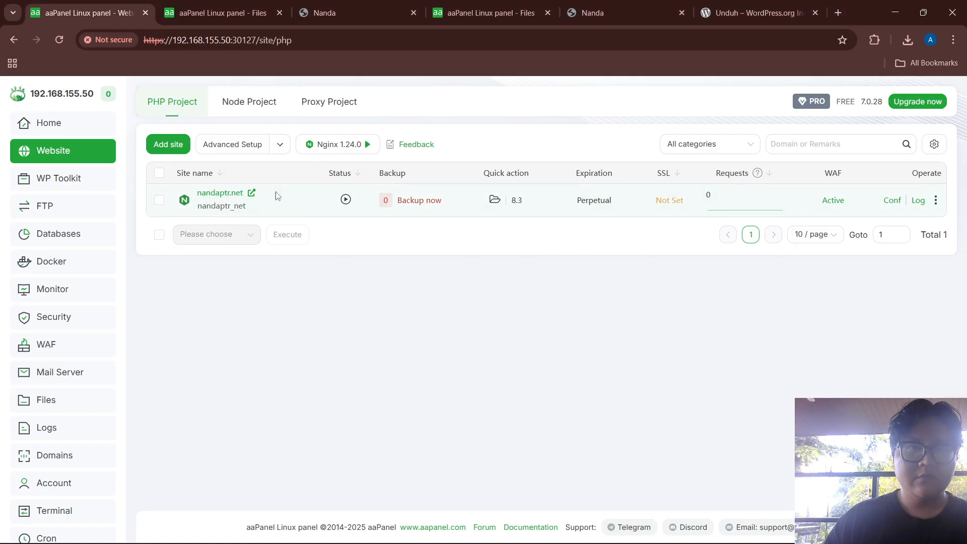
Open nandaptr.net in Chrome and reload until the Nanda blog with 'Halo dunia!' appears
left_click(252, 195)
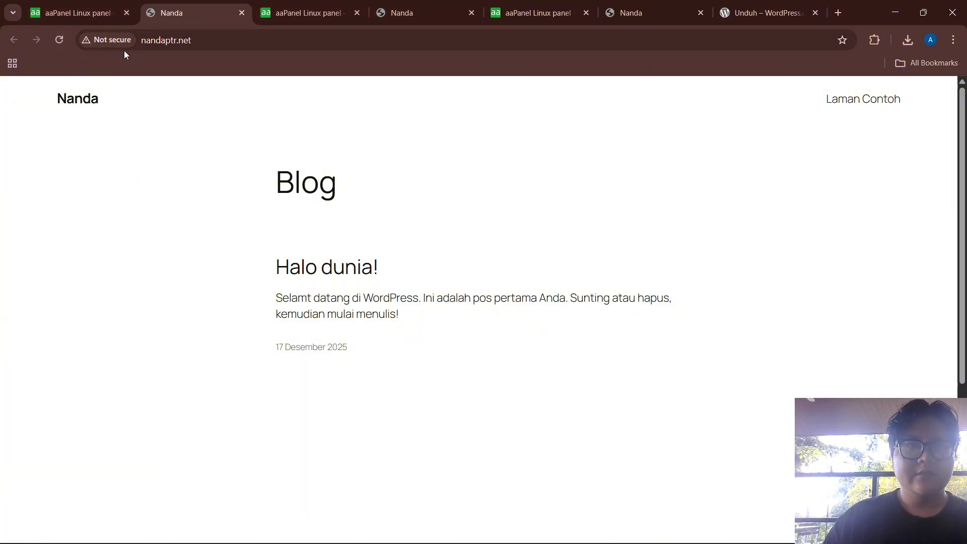
left_click(60, 41)
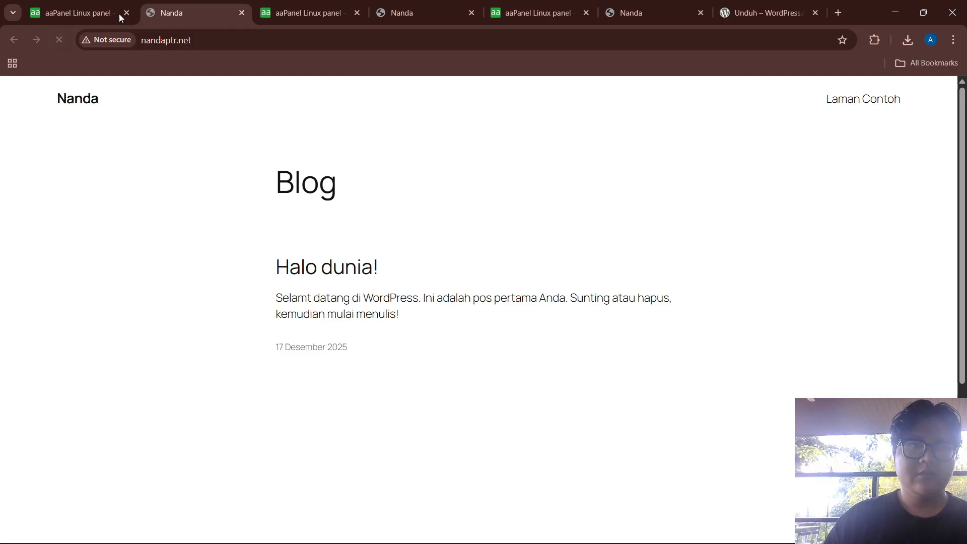
mouse_move(305, 9)
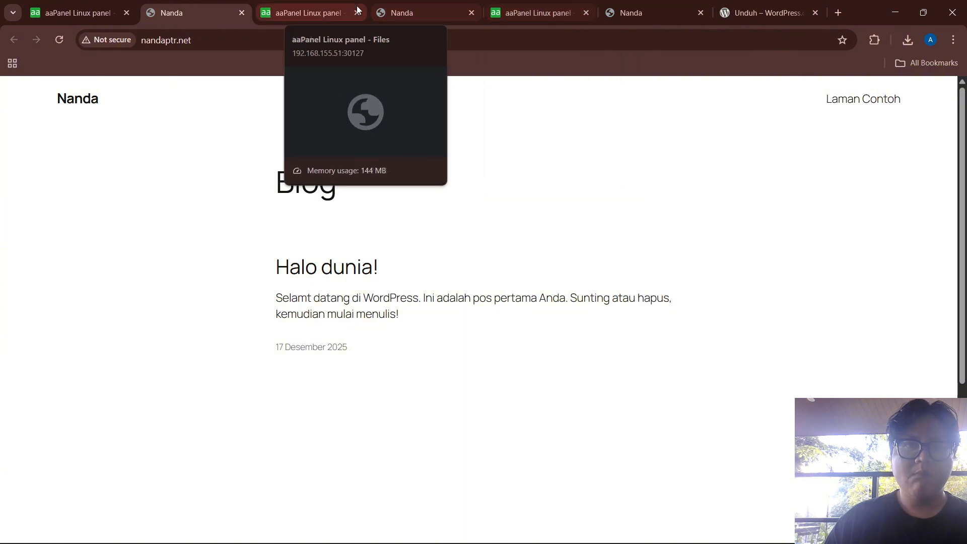
left_click(51, 39)
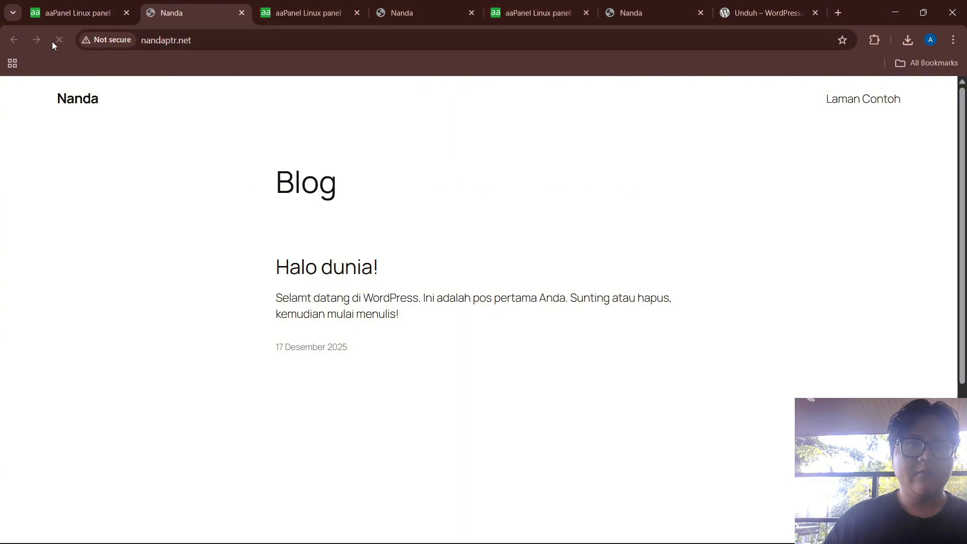
left_click(58, 42)
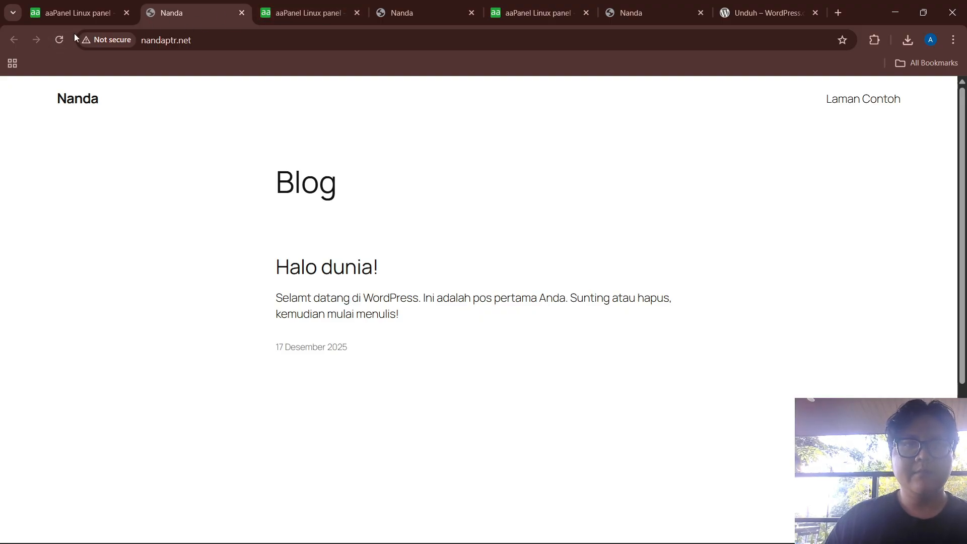
left_click(62, 41)
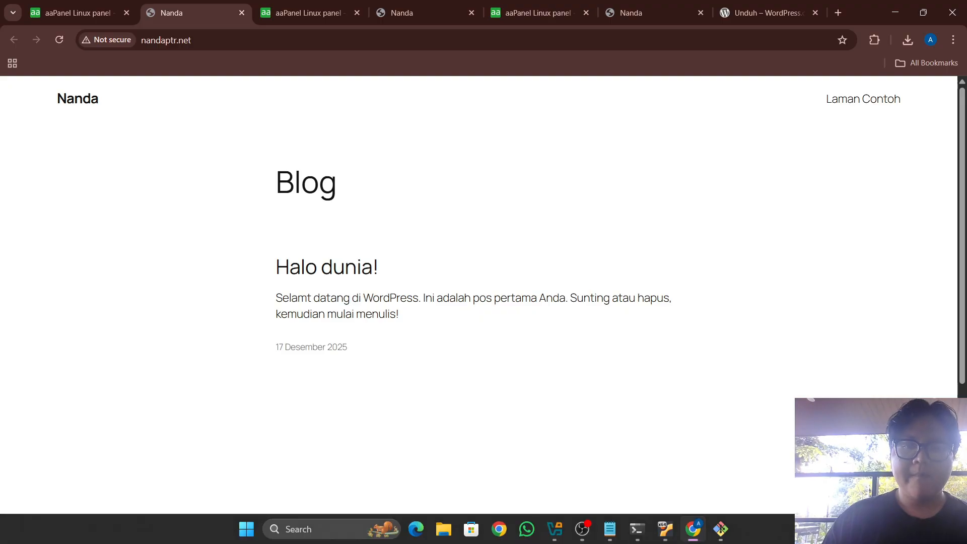
mouse_move(675, 540)
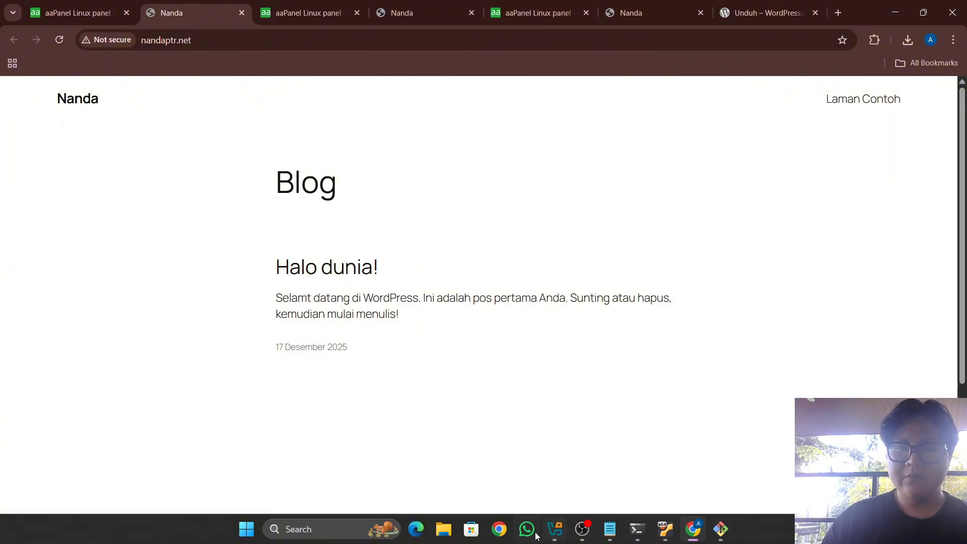
Copy the 'for i in {1..10}' X-Backend-server curl loop line from the test notes
left_click(609, 529)
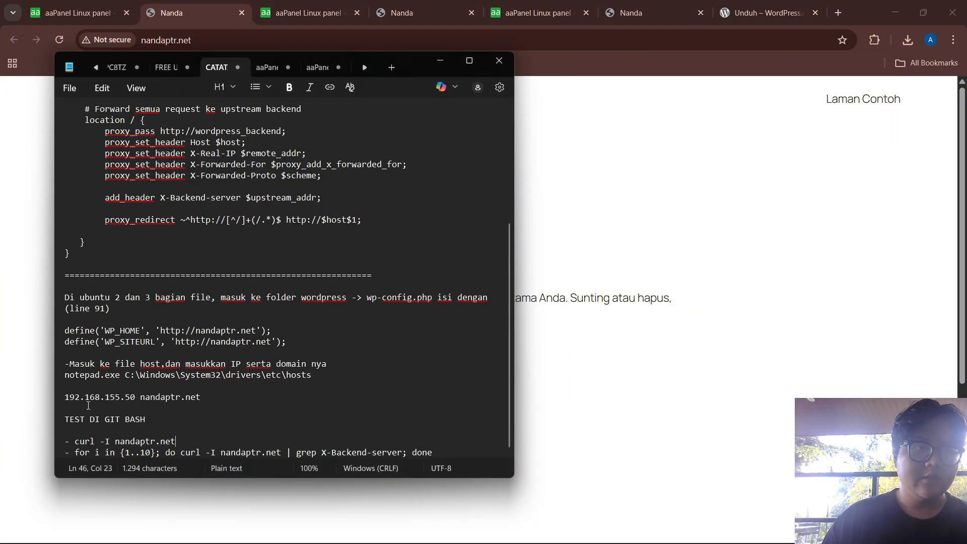
left_click_drag(78, 453, 426, 457)
key("super+c")
left_click(104, 453)
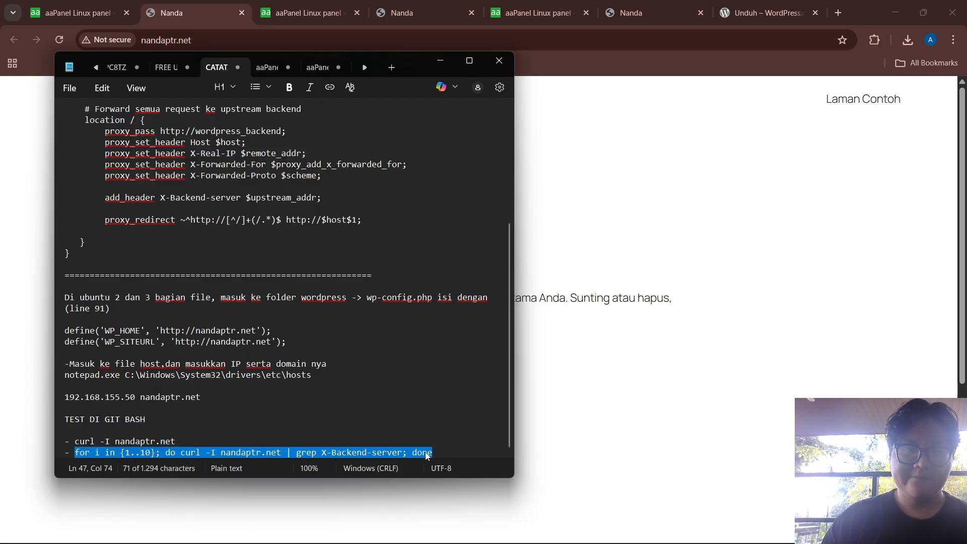
left_click(429, 454)
left_click(575, 388)
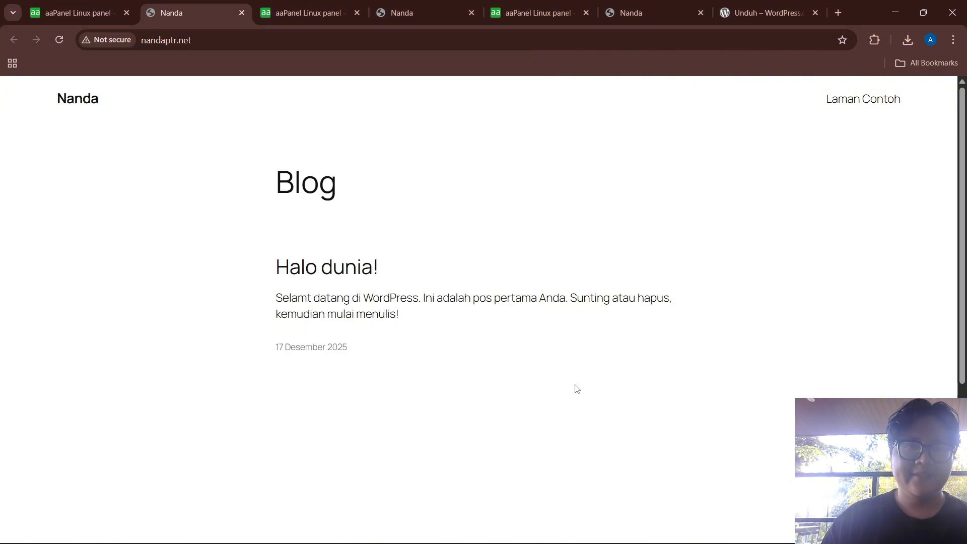
key("alt+Tab")
key("Tab")
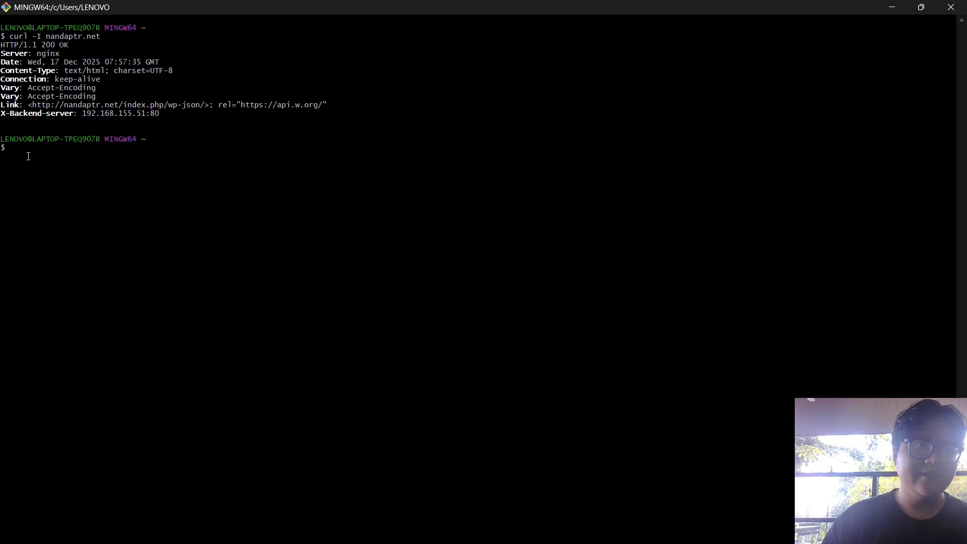
Run the ten-request loop, seeing backends alternate between 192.168.155.51:80 and .52:80, then minimize
right_click(29, 156)
left_click(66, 195)
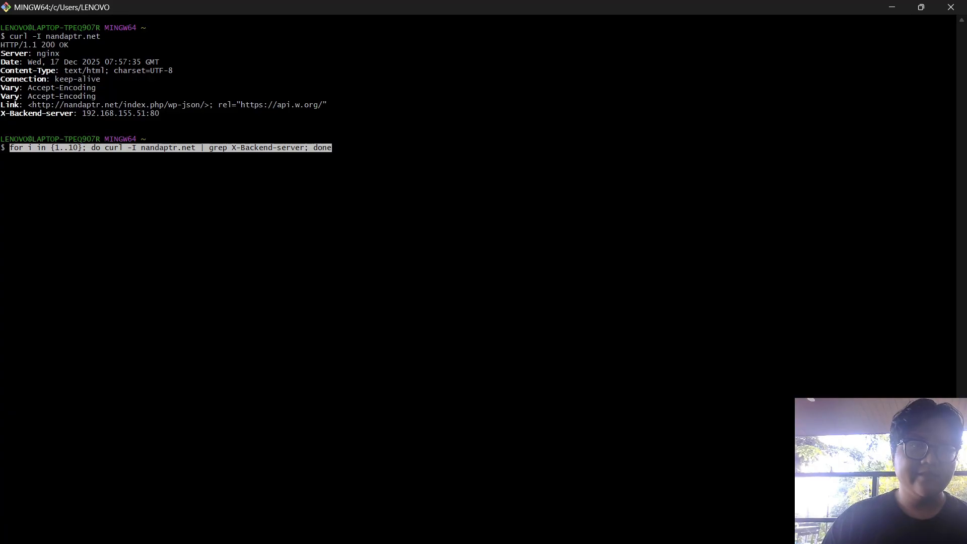
key("Return")
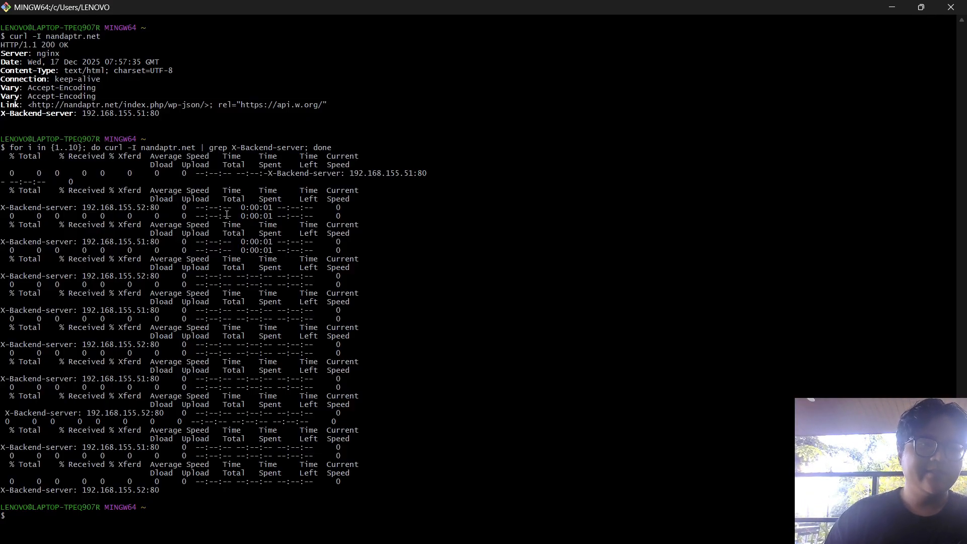
left_click(890, 8)
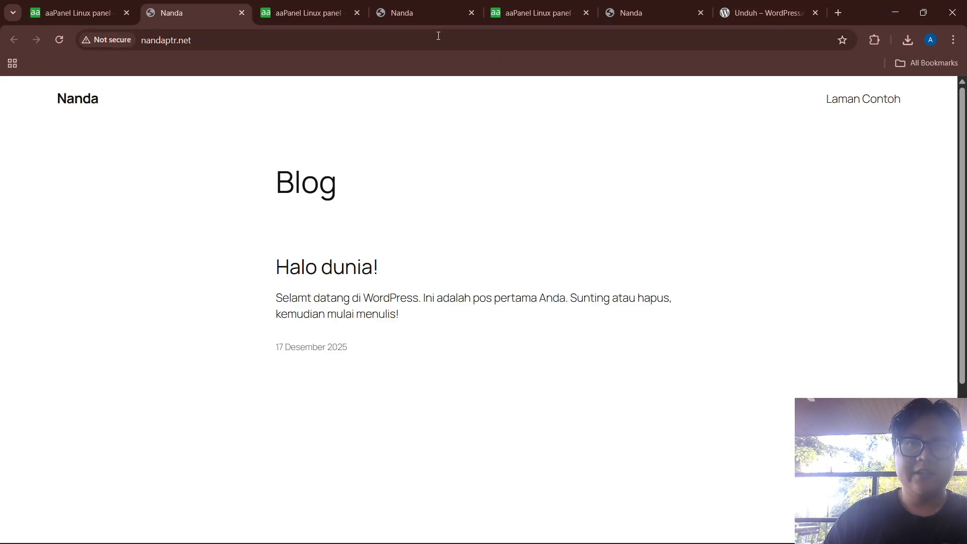
In nandaptr.net's config, comment out line 4 and uncomment the 192.168.155.52 backup line, then save
left_click(72, 5)
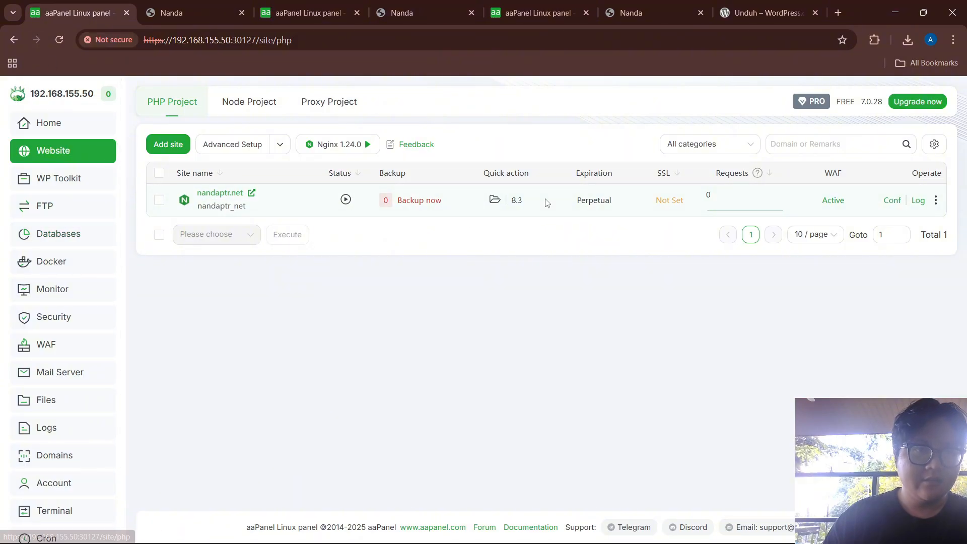
left_click(891, 199)
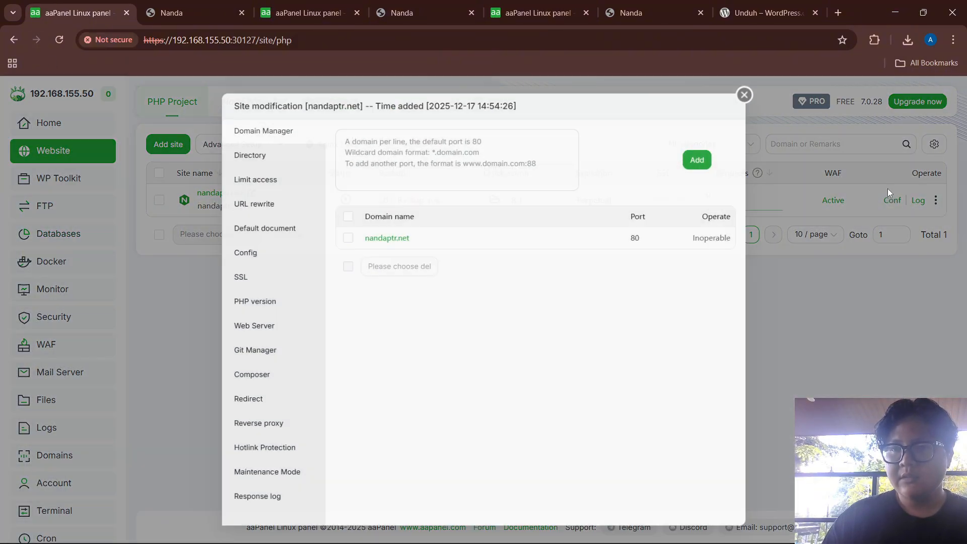
left_click(242, 255)
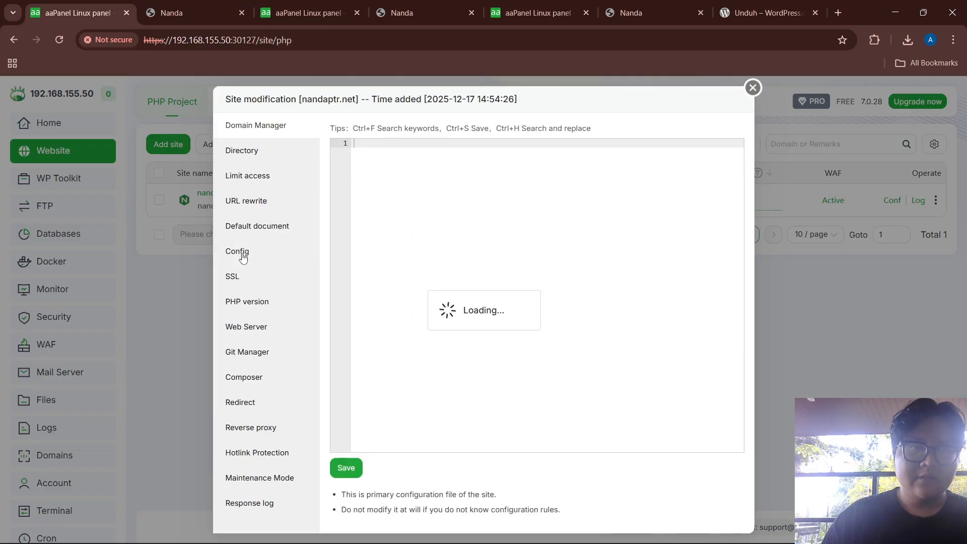
left_click(379, 170)
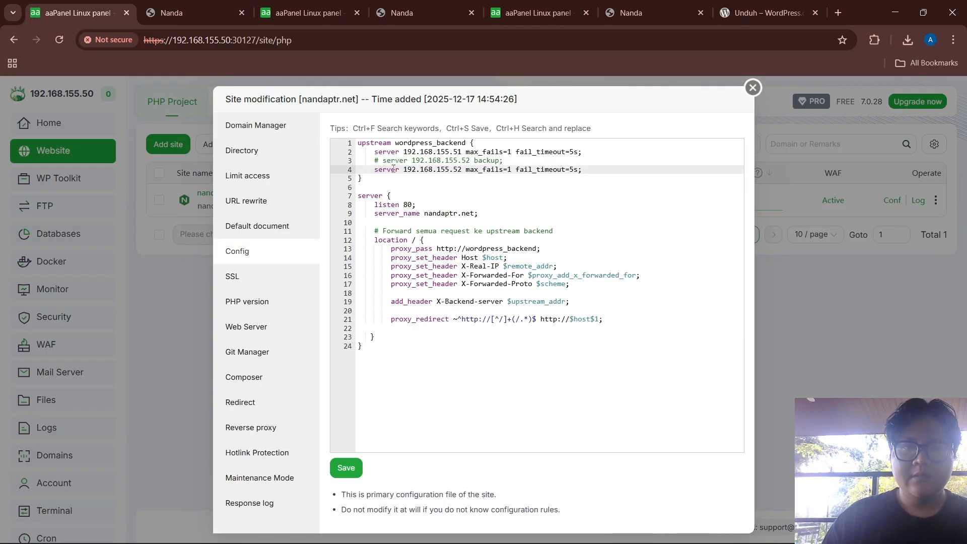
type("#")
key("Up")
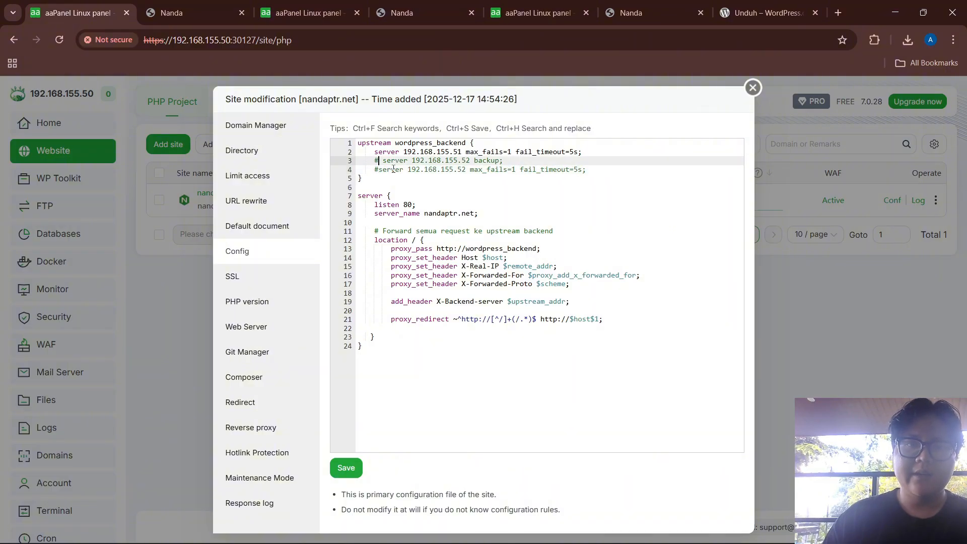
key("BackSpace")
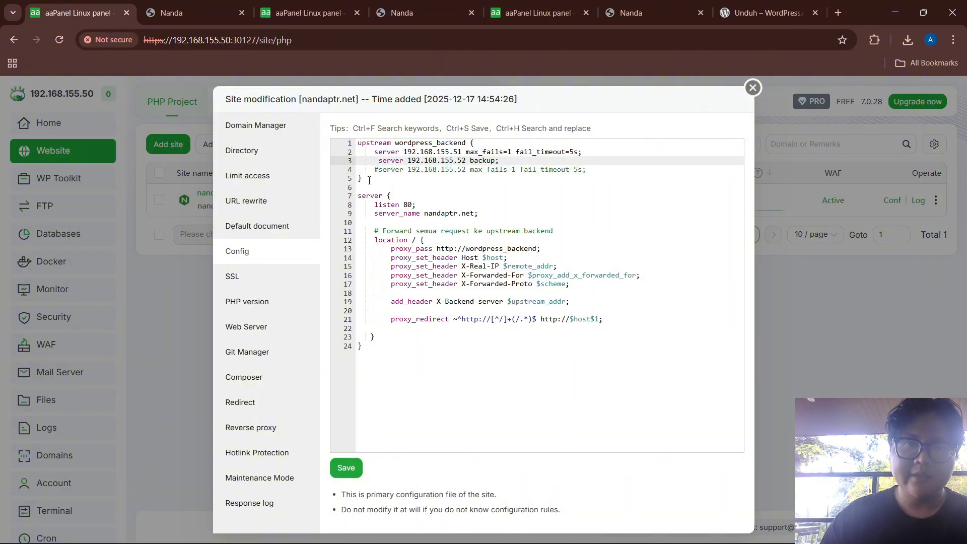
key("BackSpace")
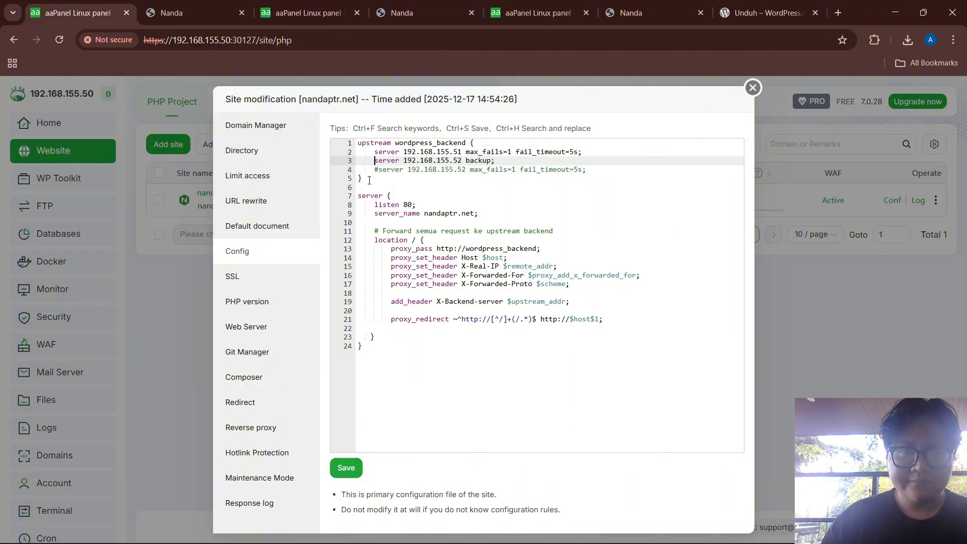
left_click(345, 467)
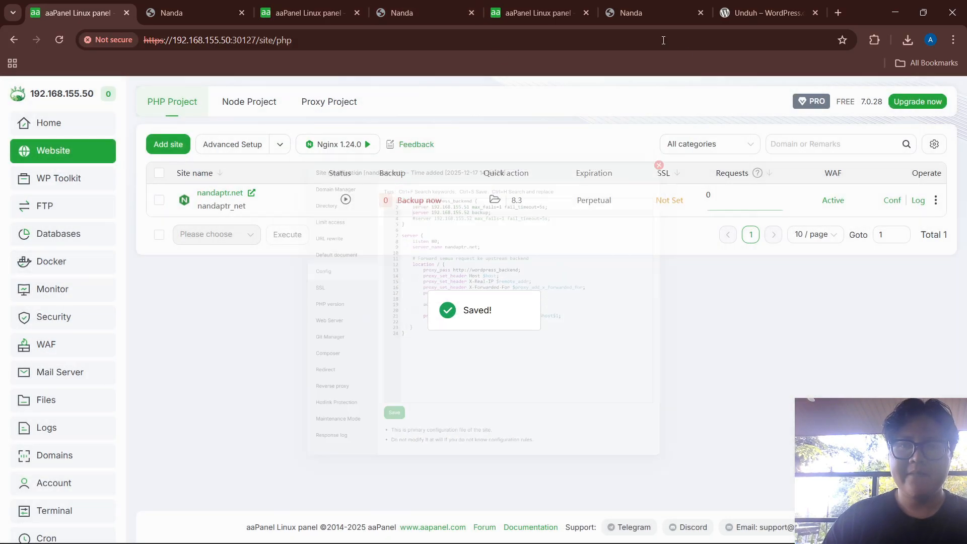
Close the site settings and the duplicate Nanda, WordPress download and .52 Files tabs, keeping three
left_click(752, 88)
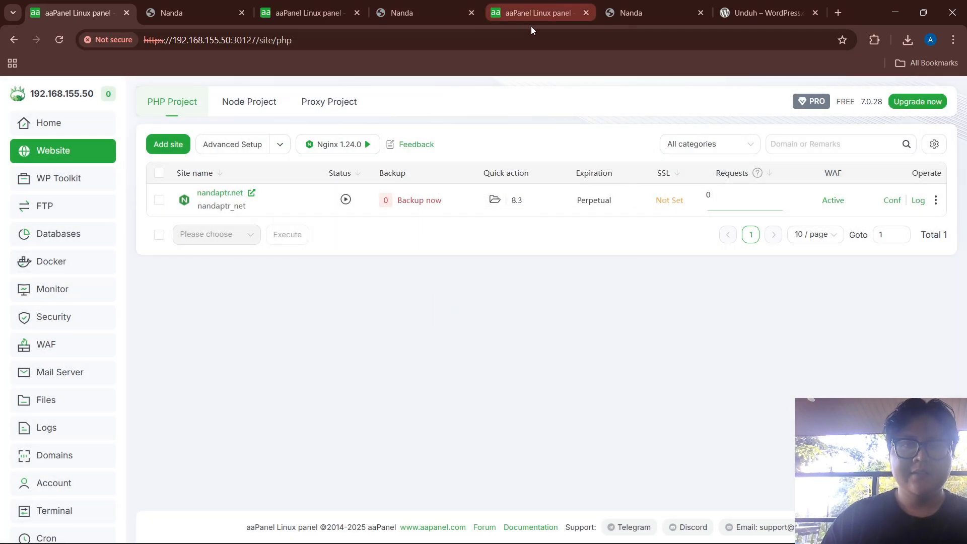
left_click(308, 12)
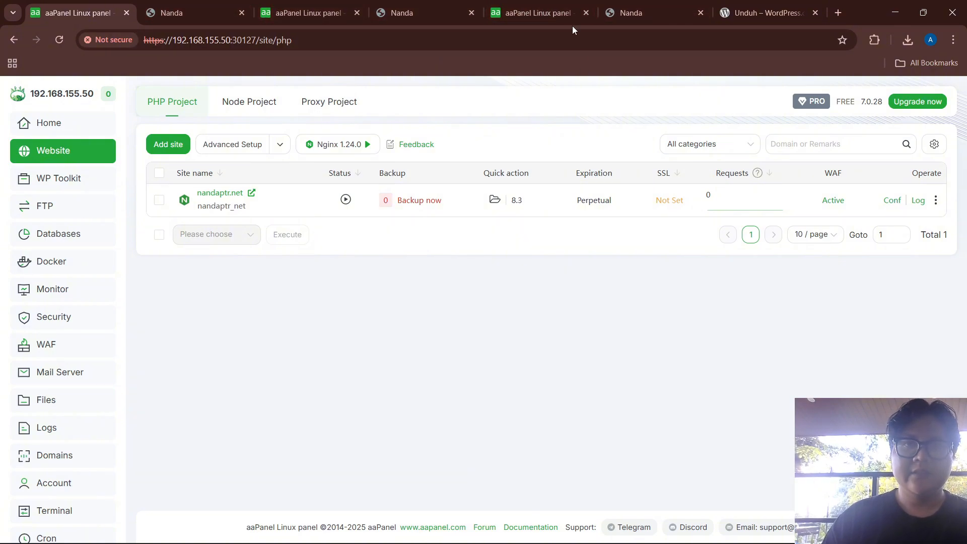
left_click(650, 10)
left_click(701, 13)
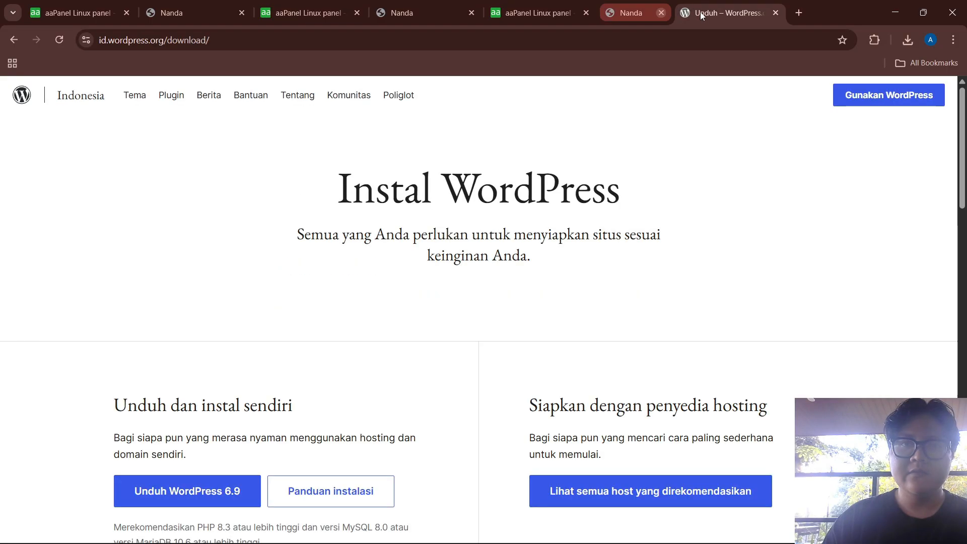
left_click(538, 13)
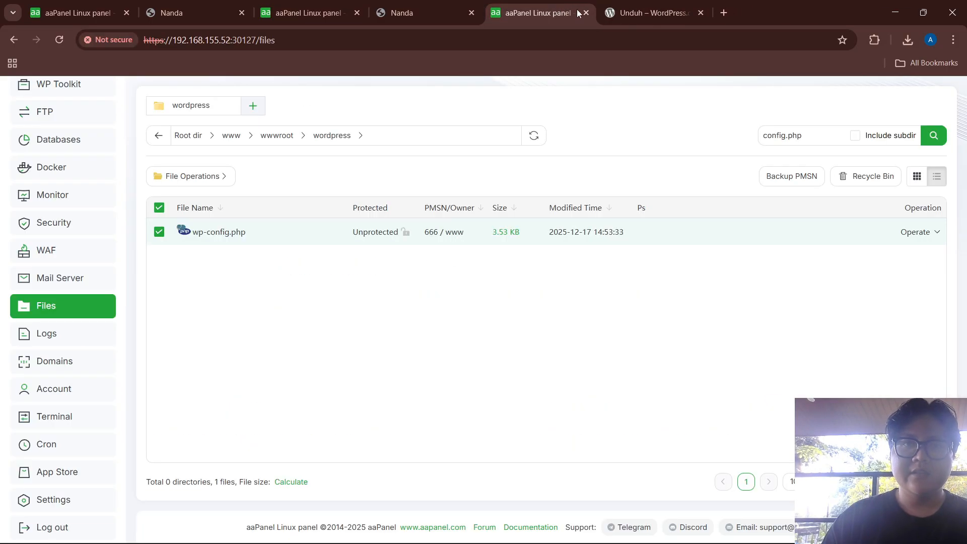
left_click(700, 13)
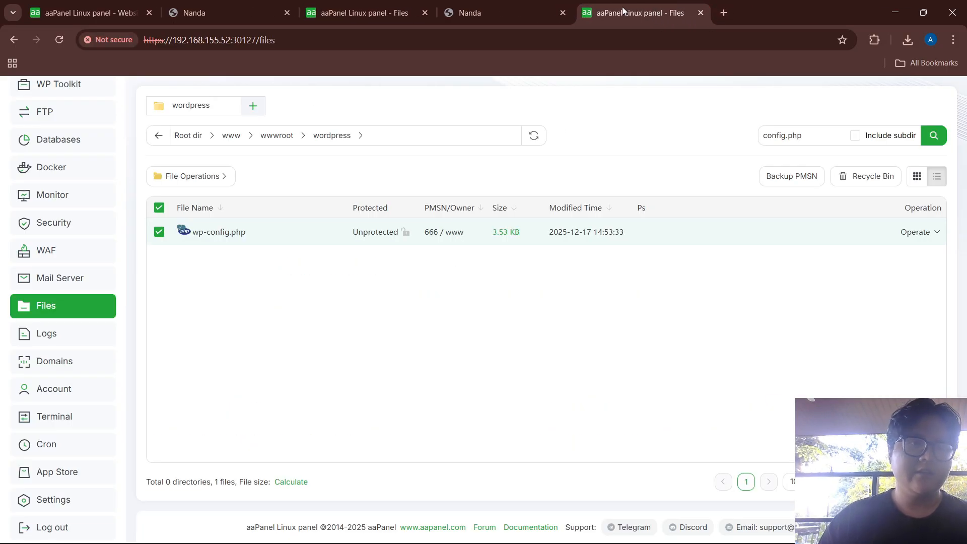
left_click(701, 12)
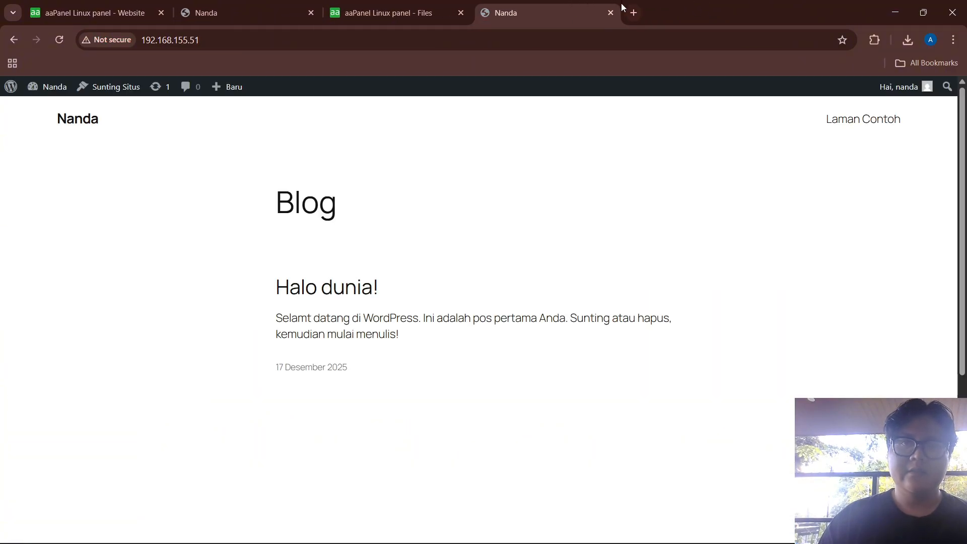
left_click(312, 13)
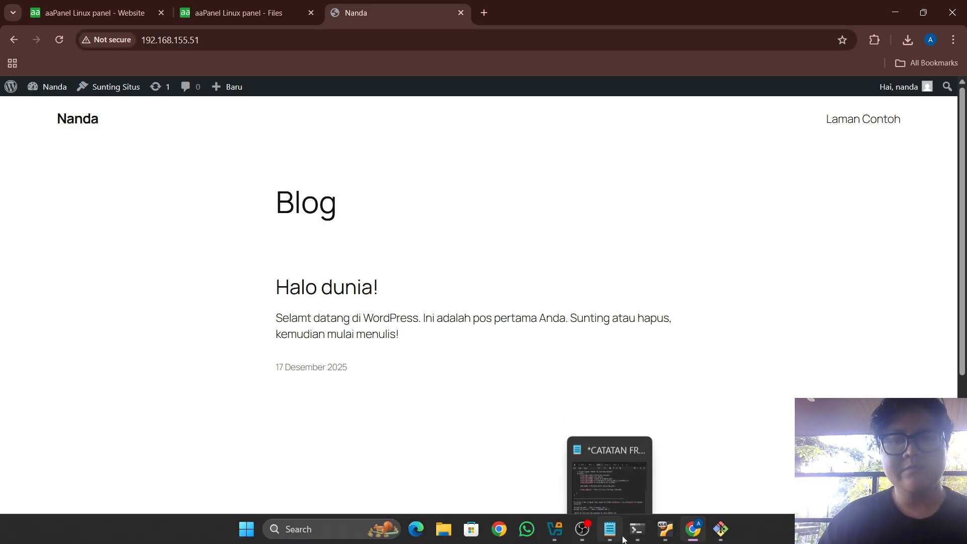
mouse_move(664, 530)
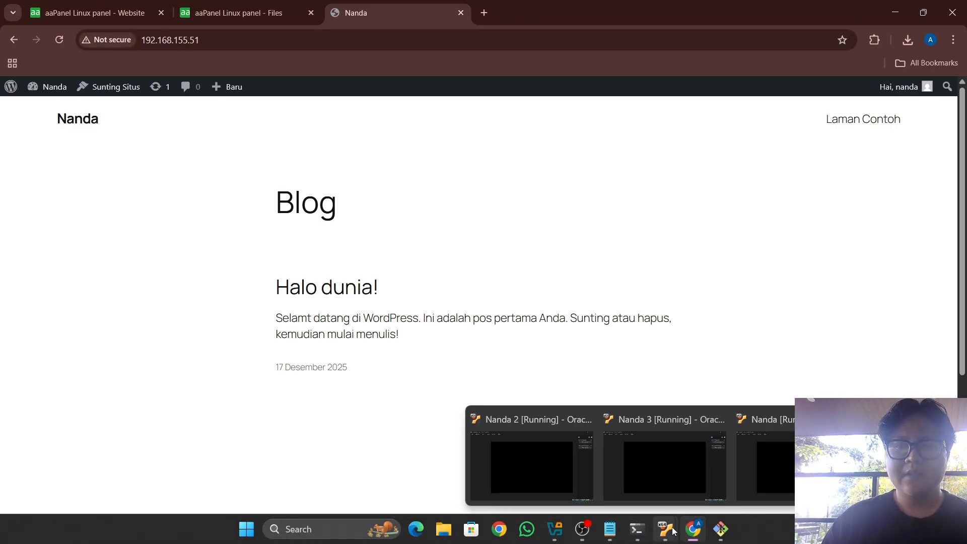
mouse_move(621, 476)
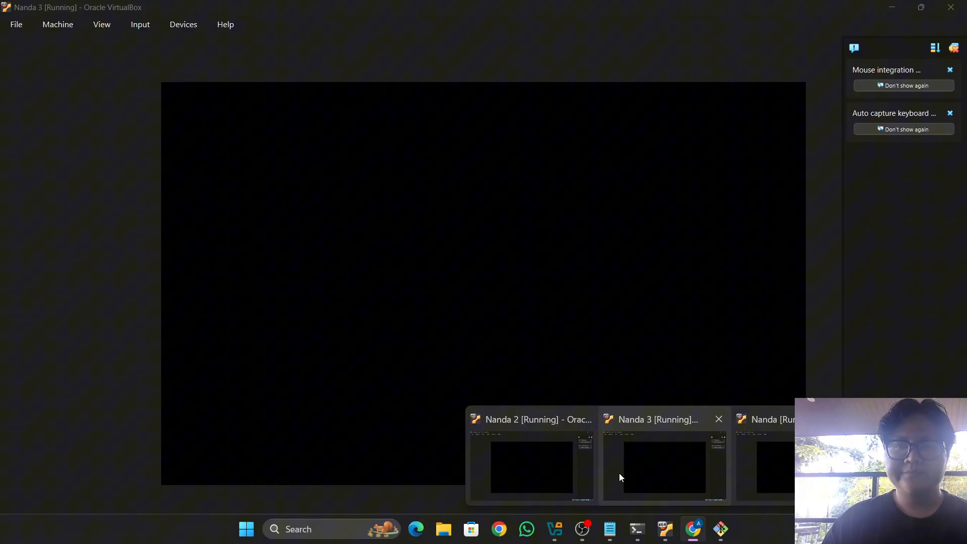
Power off the Nanda 3 VM, then open nandaptr.net from aaPanel to test failover
left_click(670, 452)
left_click(951, 7)
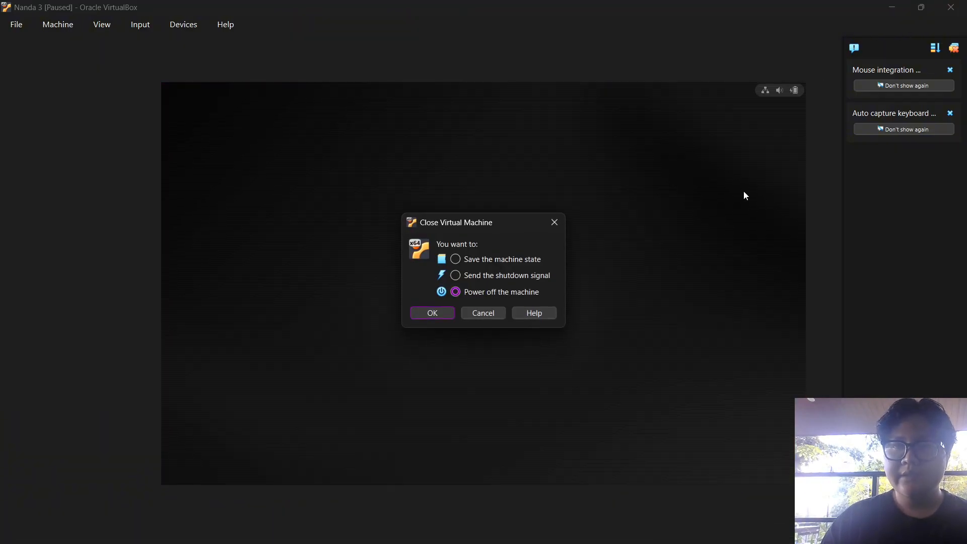
key("Return")
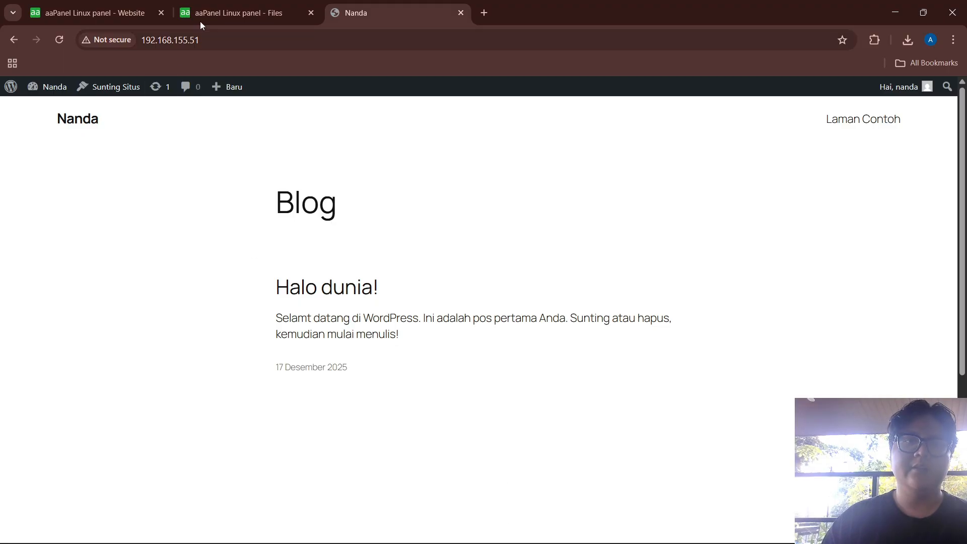
left_click(84, 20)
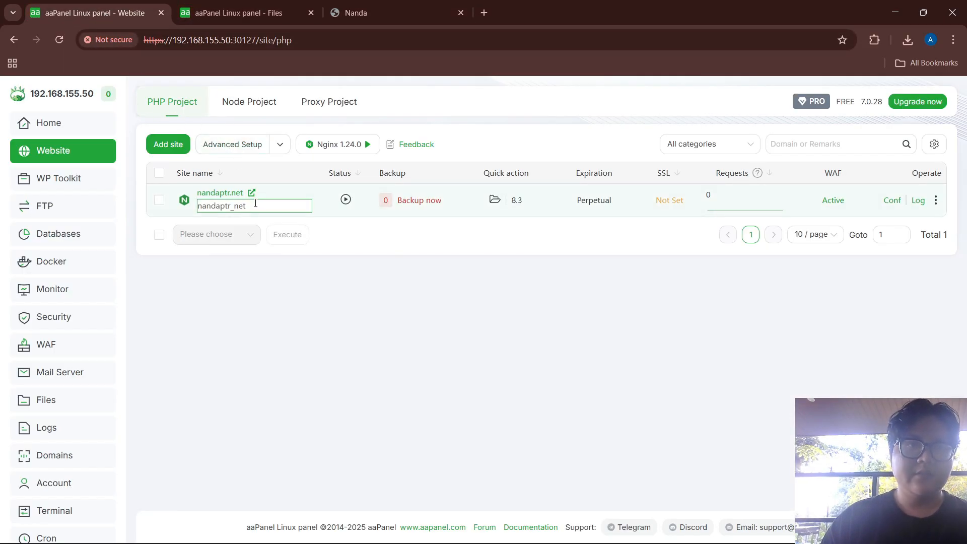
left_click(253, 196)
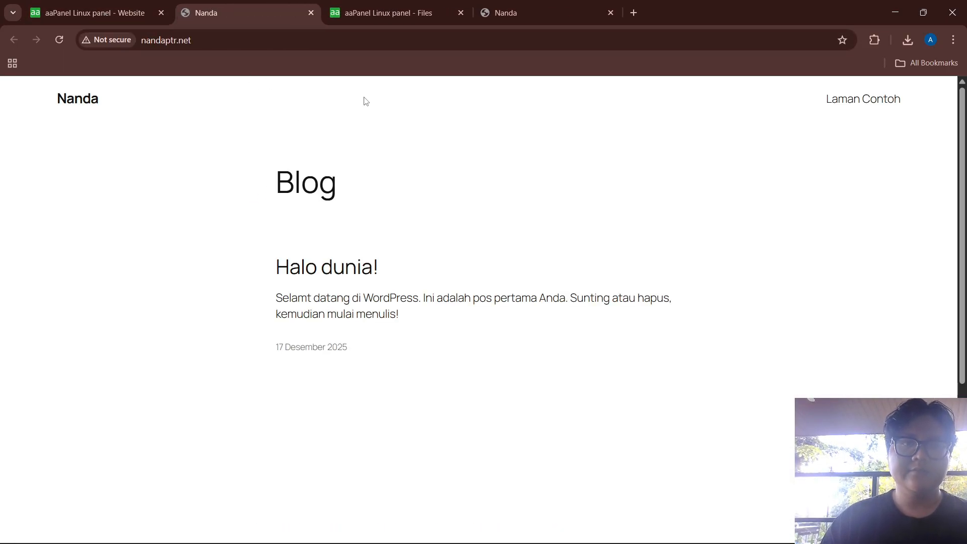